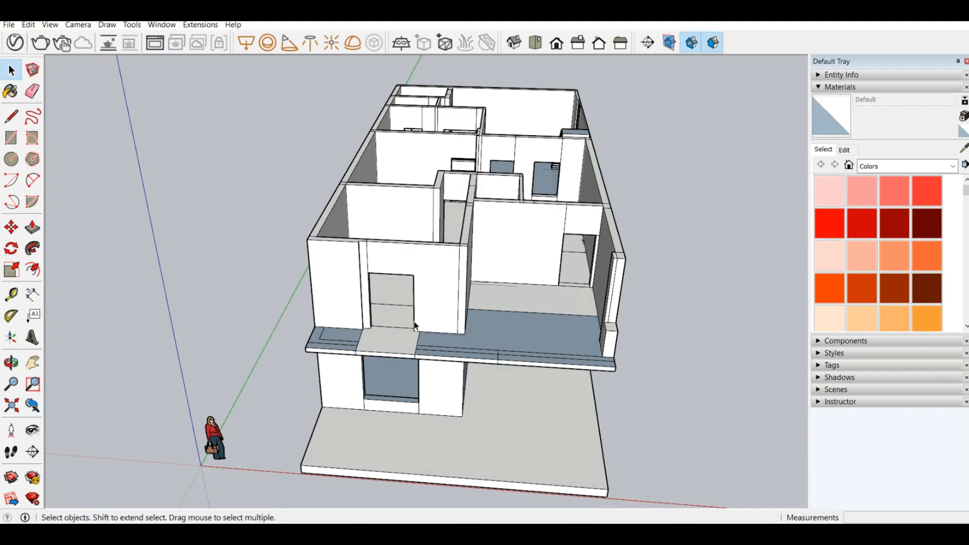
# Step: Examine the two-storey house model from the front and side, and look into the upper-floor rooms from above
pyautogui.moveTo(451, 301); pyautogui.dragTo(355, 273, button='middle')
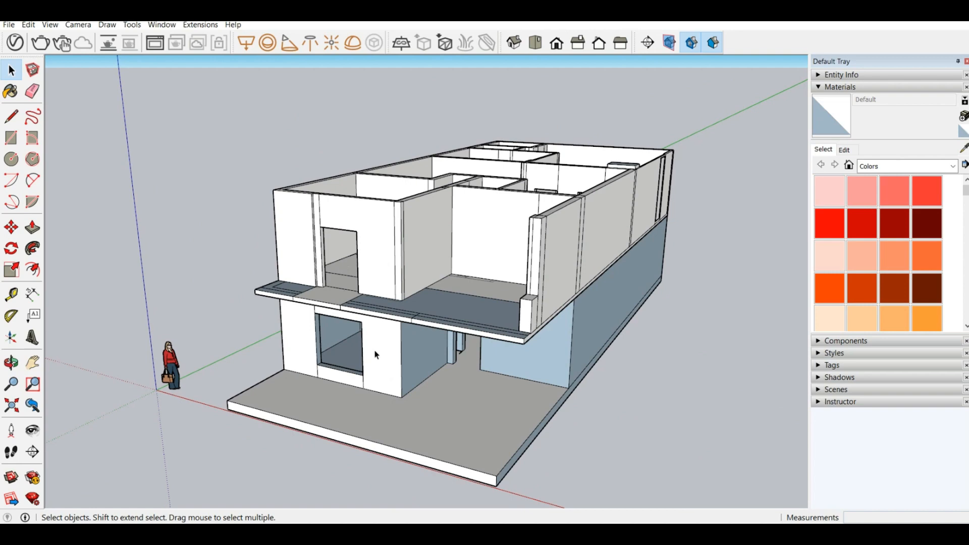
pyautogui.scroll(5, 437, 399)
pyautogui.moveTo(440, 400); pyautogui.dragTo(365, 337, button='middle')
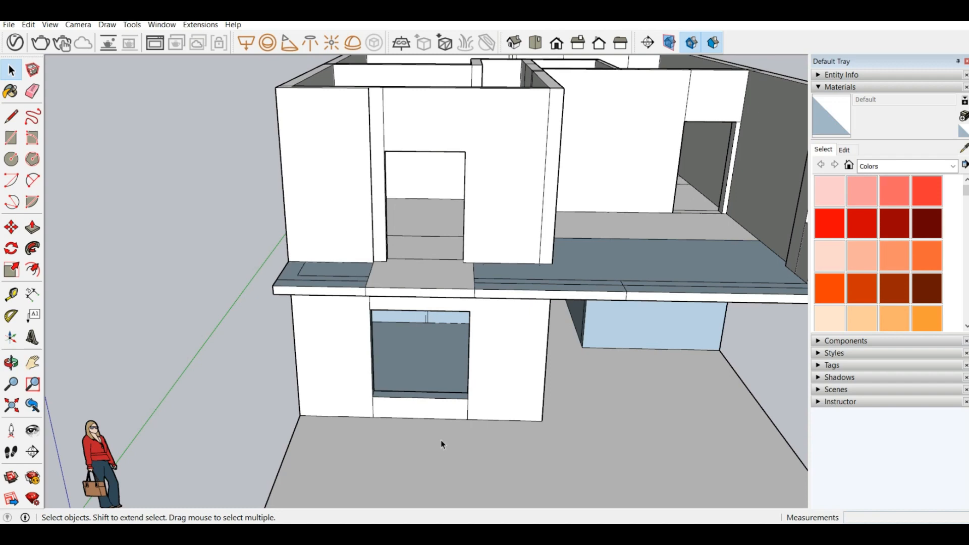
pyautogui.scroll(-5, 82, 210)
pyautogui.scroll(5, 169, 214)
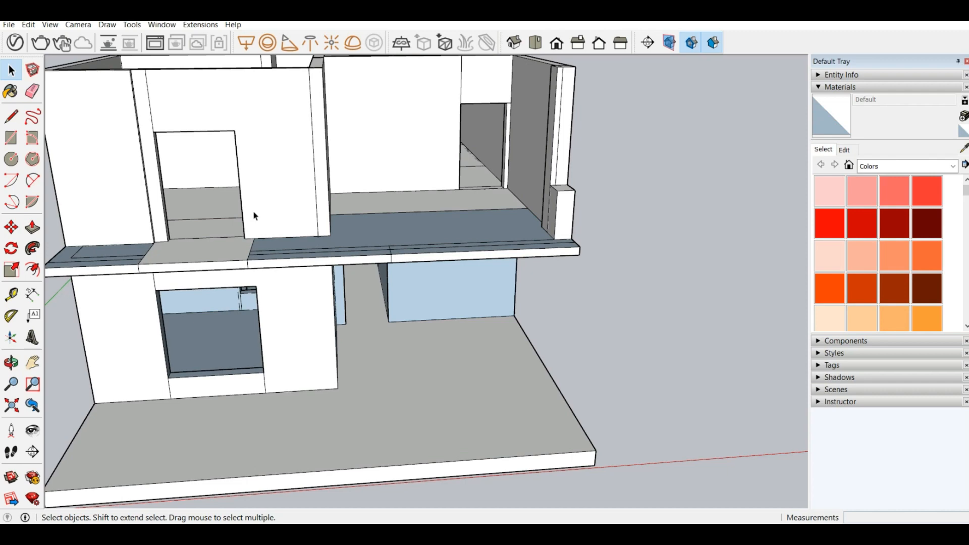
pyautogui.scroll(-5, 475, 331)
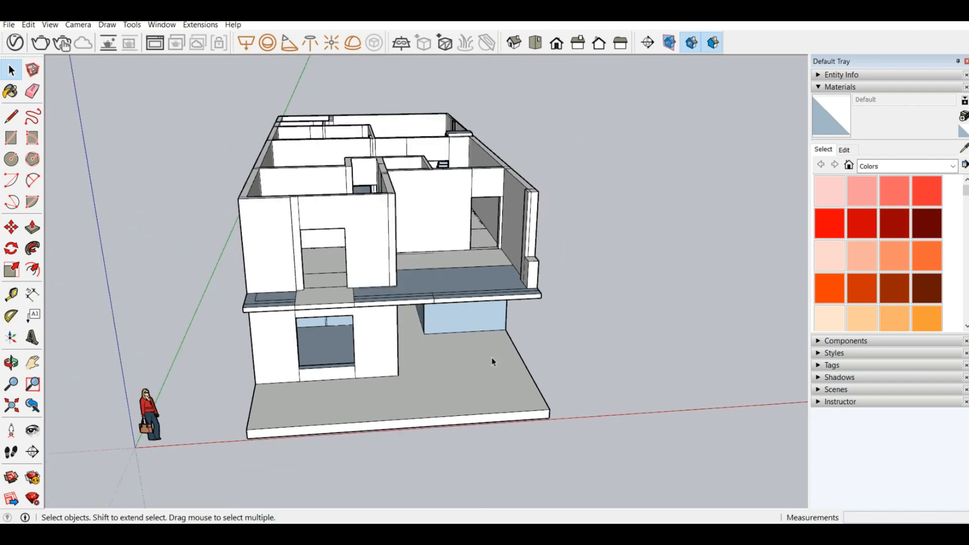
pyautogui.moveTo(493, 359); pyautogui.dragTo(328, 273, button='middle')
pyautogui.scroll(4, 324, 275)
pyautogui.scroll(-3, 345, 316)
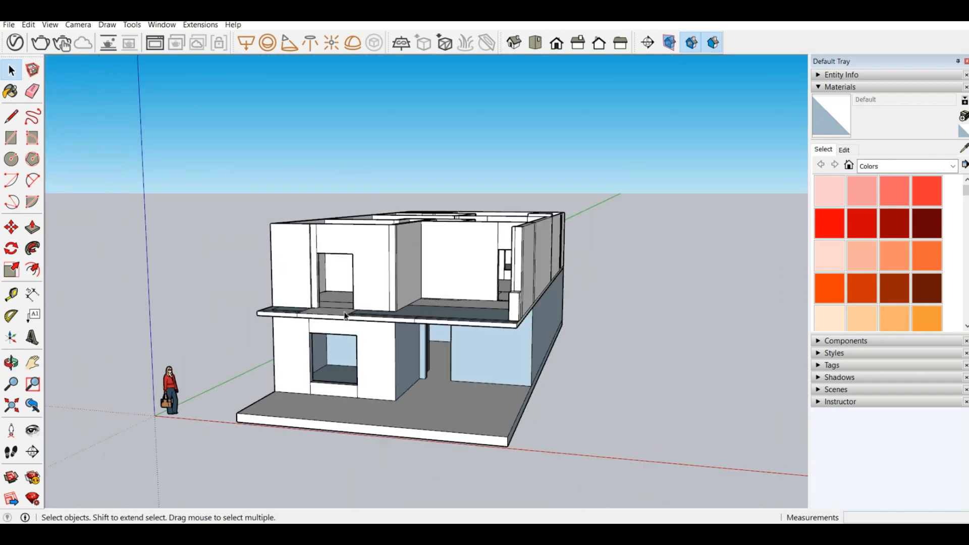
pyautogui.scroll(-4, 228, 304)
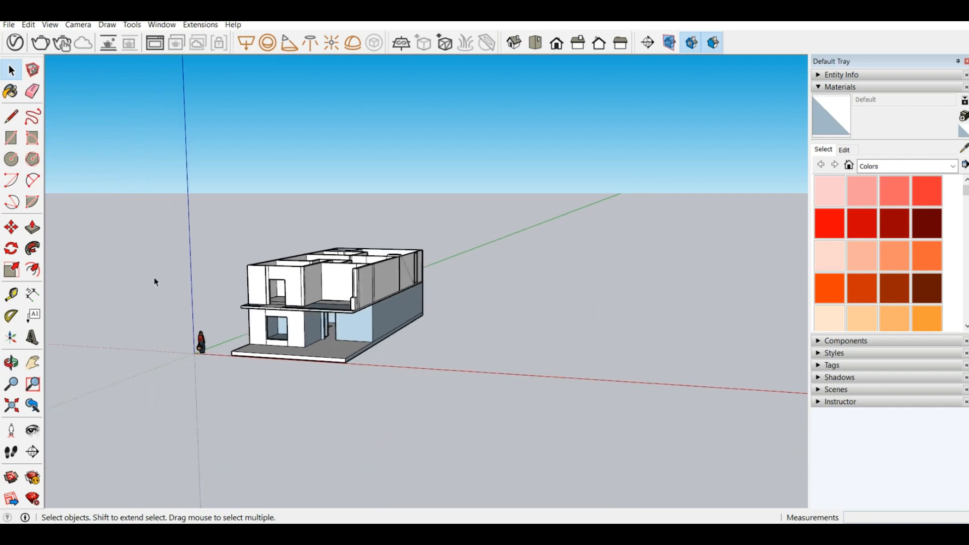
pyautogui.scroll(7, 154, 277)
pyautogui.scroll(-6, 433, 300)
pyautogui.moveTo(495, 295); pyautogui.dragTo(420, 371, button='middle')
pyautogui.scroll(3, 419, 370)
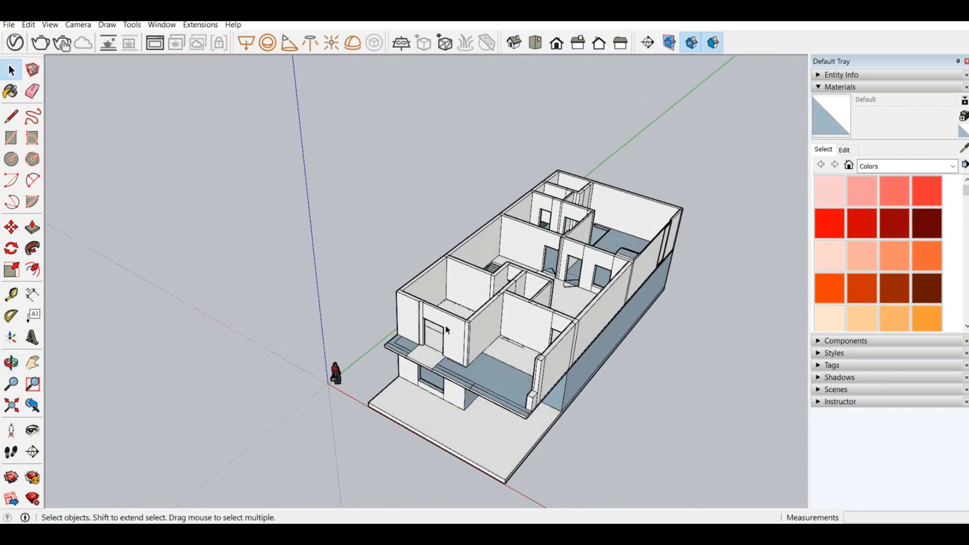
pyautogui.scroll(-4, 446, 356)
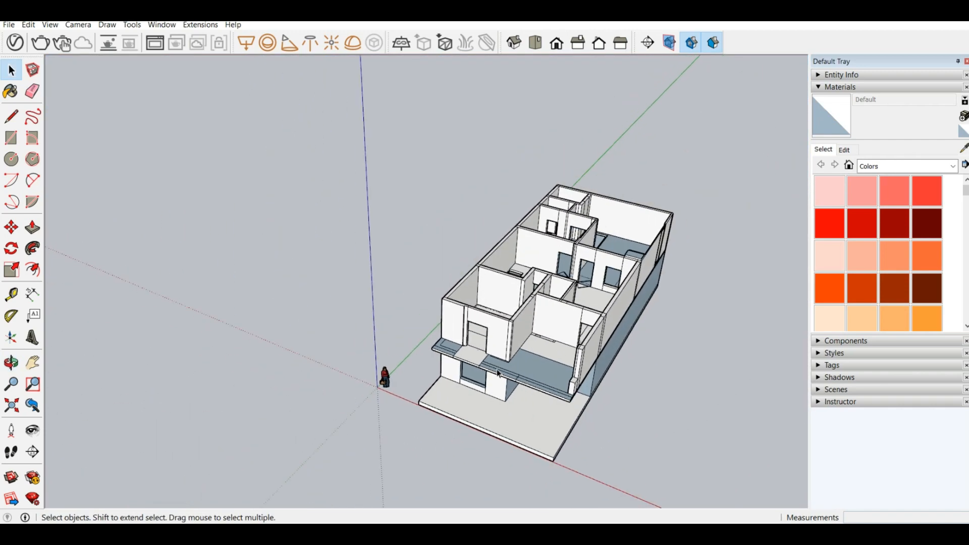
pyautogui.scroll(3, 626, 275)
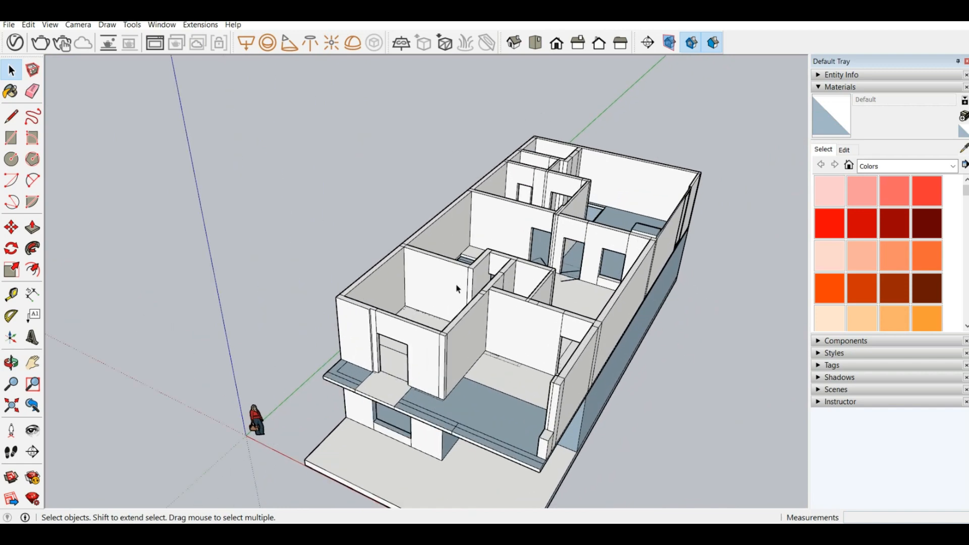
pyautogui.scroll(3, 647, 245)
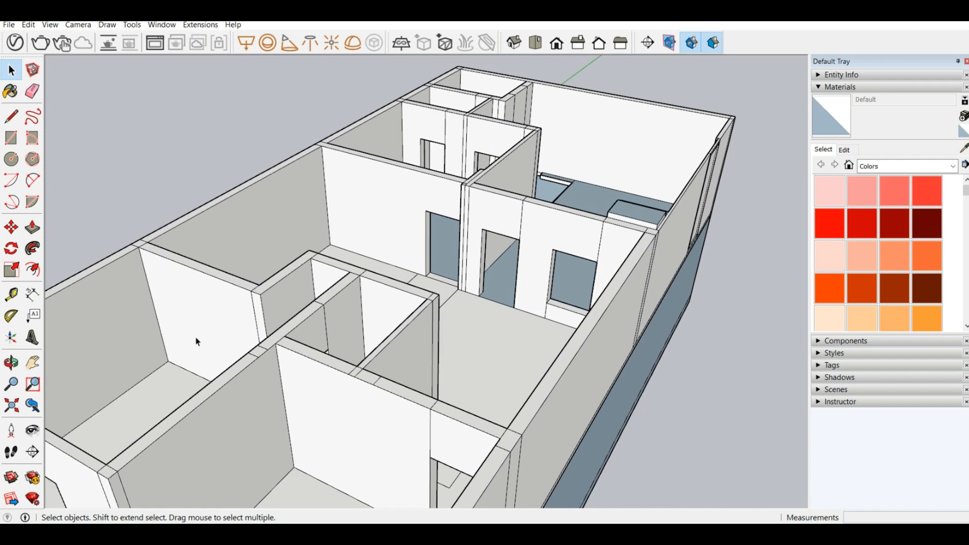
pyautogui.click(33, 227)
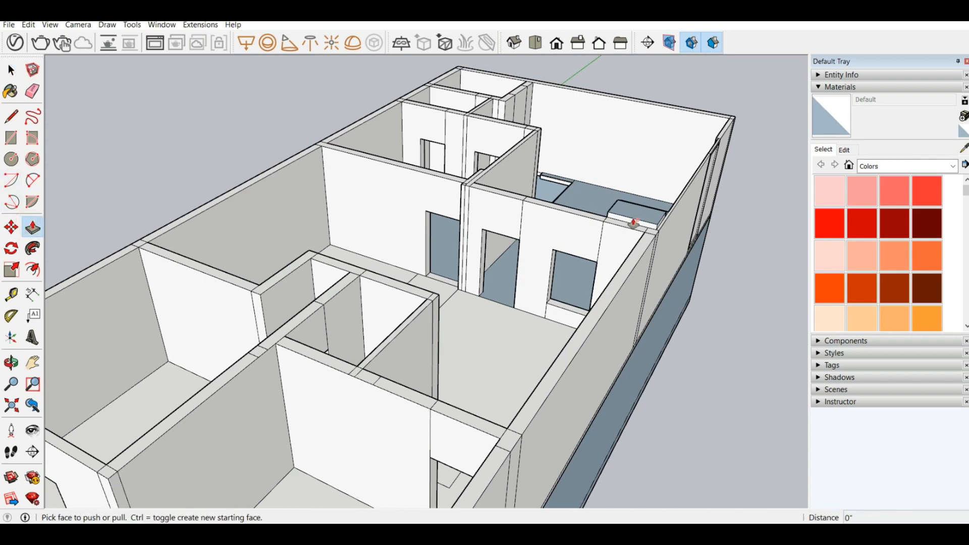
pyautogui.click(11, 71)
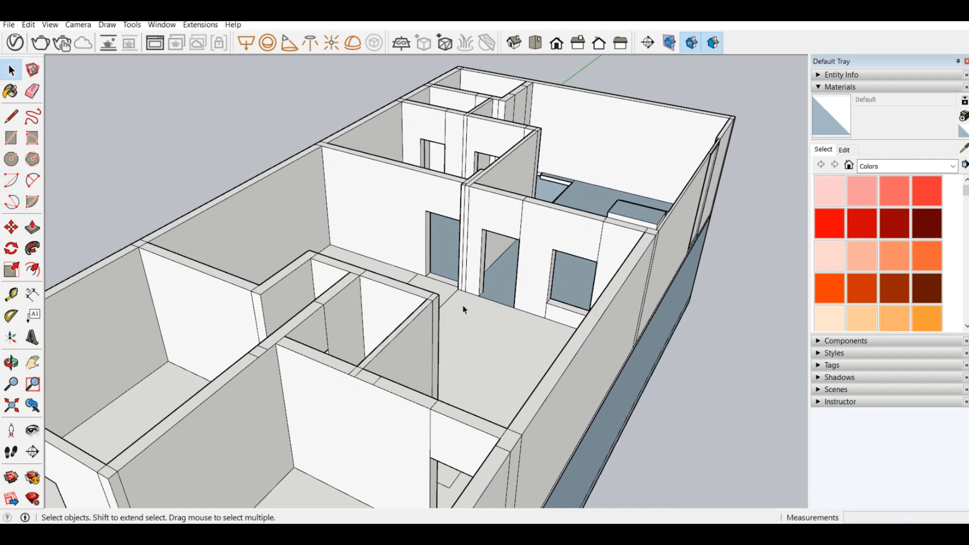
pyautogui.moveTo(462, 307); pyautogui.dragTo(537, 241, button='middle')
pyautogui.scroll(-4, 535, 256)
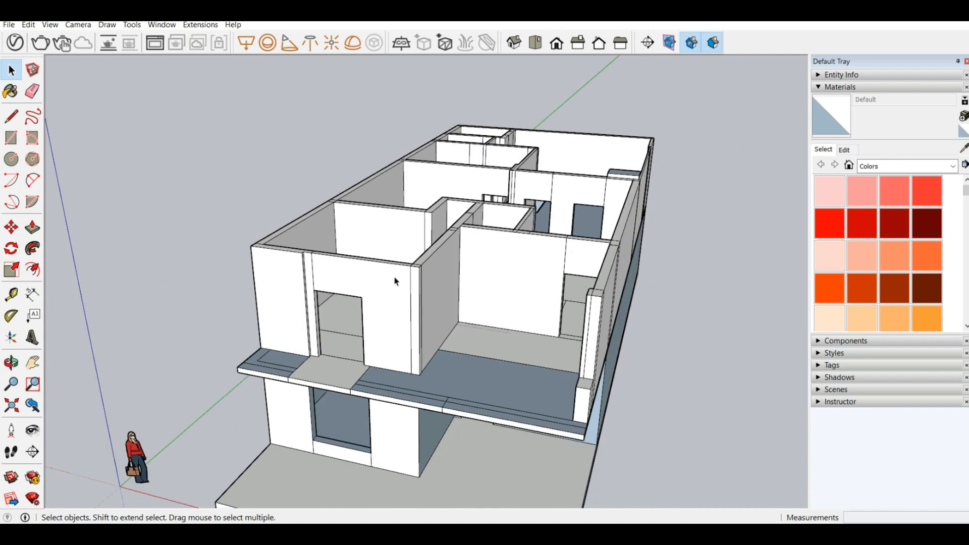
# Step: Open the upper-floor group and push the balcony slab section in front of the front door opening back 1' 7"
pyautogui.moveTo(389, 284); pyautogui.dragTo(453, 266, button='middle')
pyautogui.scroll(4, 369, 343)
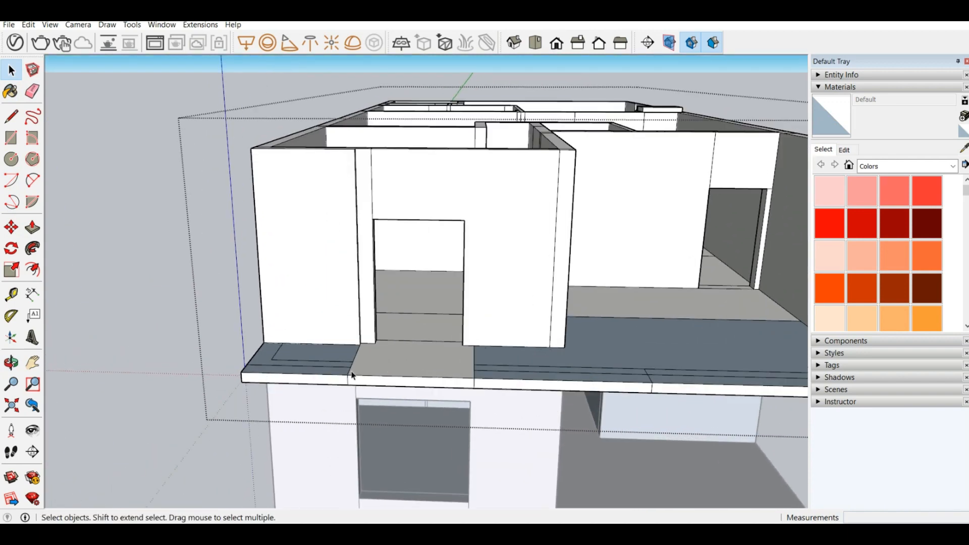
pyautogui.moveTo(353, 374); pyautogui.dragTo(386, 405, button='middle')
pyautogui.moveTo(516, 361); pyautogui.dragTo(244, 362, button='middle')
pyautogui.click(33, 228)
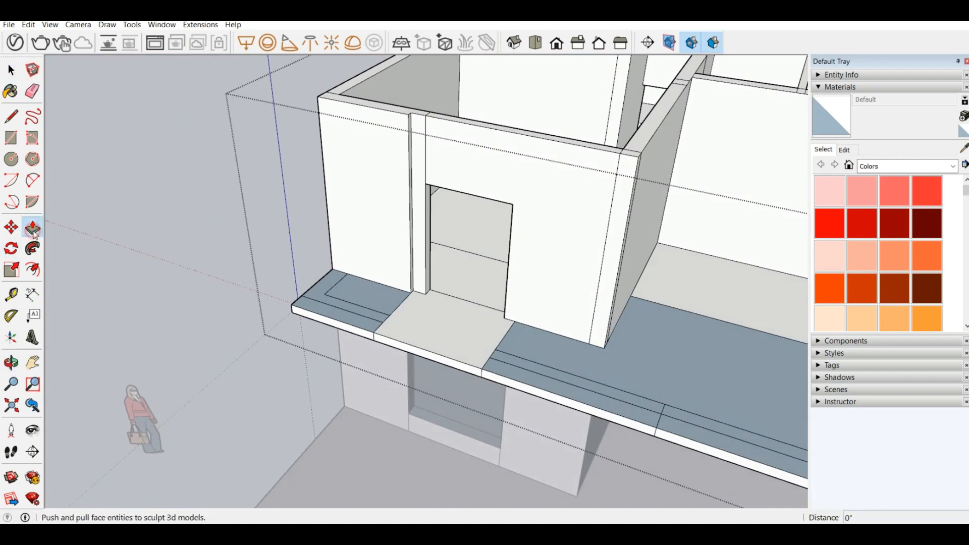
pyautogui.moveTo(397, 347); pyautogui.dragTo(386, 321)
pyautogui.moveTo(400, 328); pyautogui.dragTo(423, 341, button='middle')
pyautogui.scroll(3, 456, 346)
pyautogui.scroll(3, 423, 341)
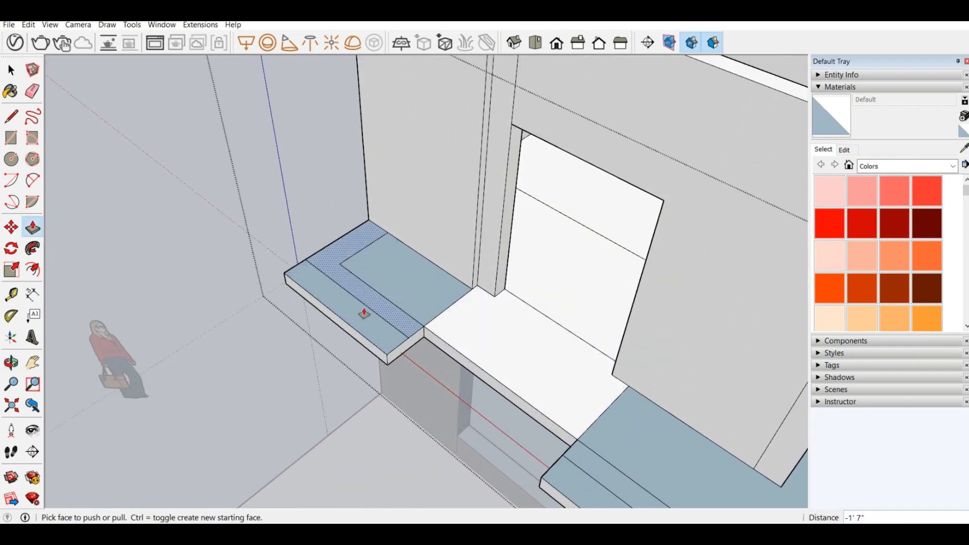
pyautogui.scroll(-5, 374, 362)
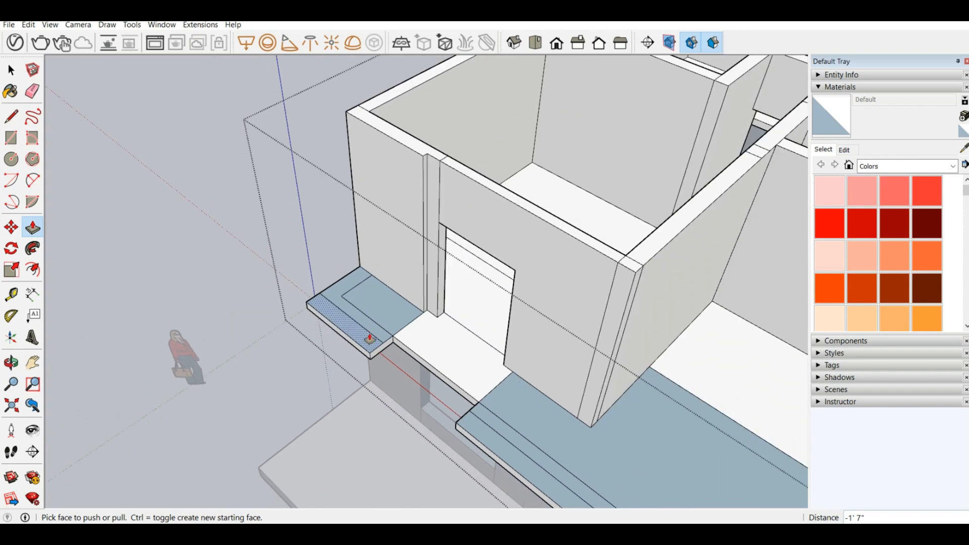
pyautogui.moveTo(379, 331); pyautogui.dragTo(502, 310, button='middle')
pyautogui.scroll(3, 563, 212)
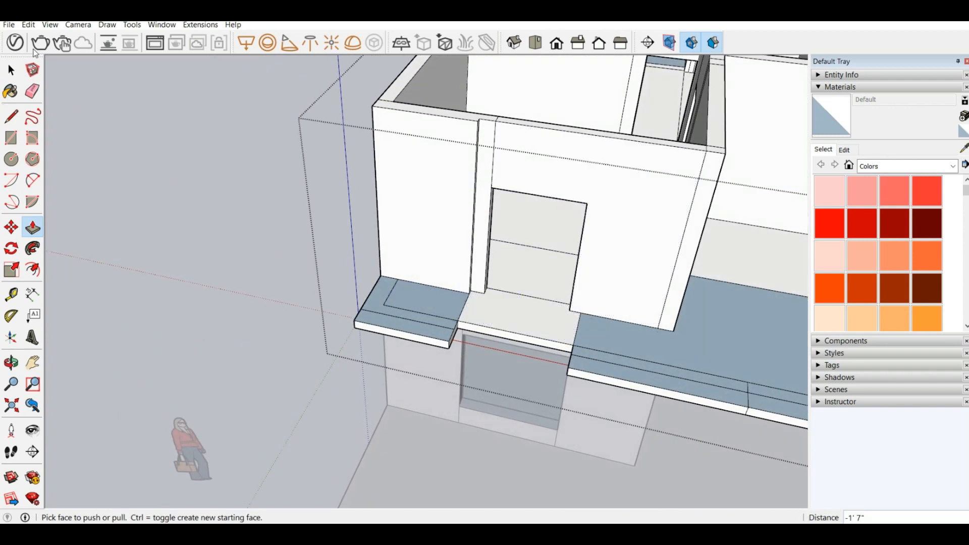
# Step: Draw a 6' 6" vertical line on the left reveal of the front door opening, from the bottom edge's midpoint to the top edge's midpoint
pyautogui.click(11, 116)
pyautogui.scroll(3, 564, 313)
pyautogui.moveTo(439, 305); pyautogui.dragTo(380, 349, button='middle')
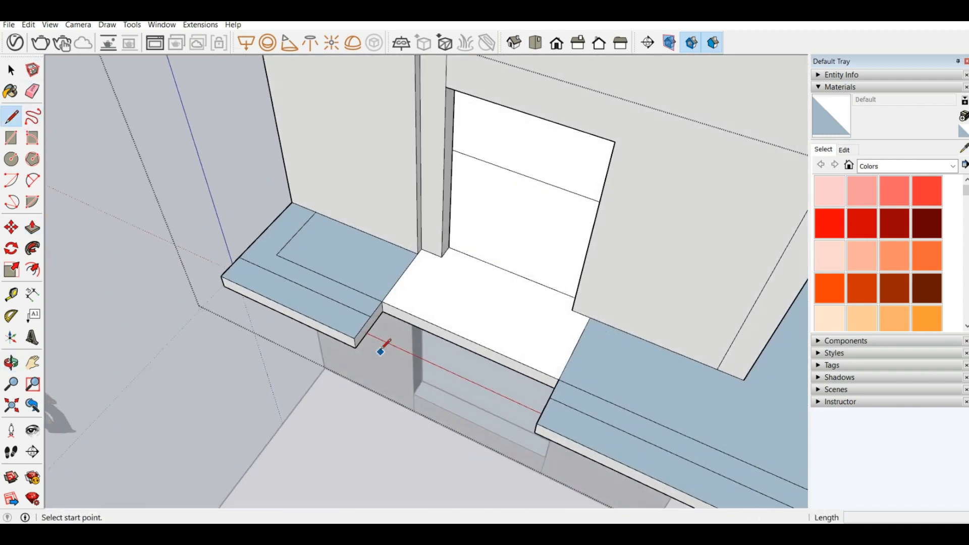
pyautogui.scroll(-3, 440, 360)
pyautogui.scroll(4, 436, 272)
pyautogui.scroll(3, 478, 348)
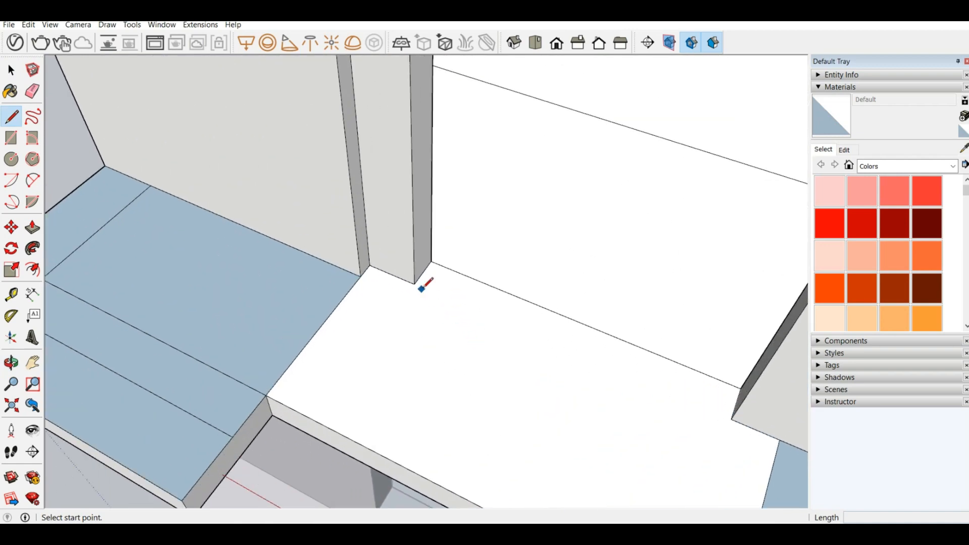
pyautogui.scroll(-3, 414, 273)
pyautogui.moveTo(446, 361); pyautogui.dragTo(439, 262, button='middle')
pyautogui.scroll(3, 440, 321)
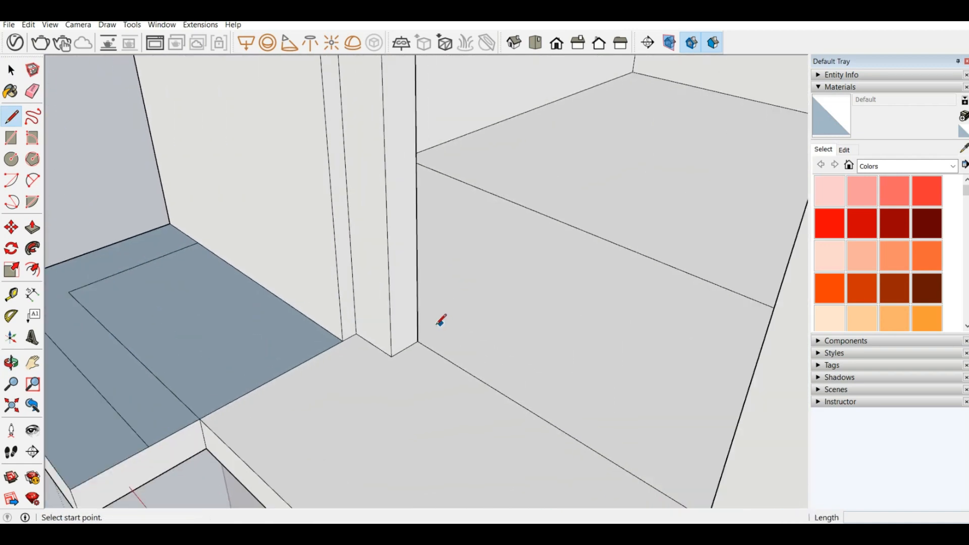
pyautogui.click(410, 343)
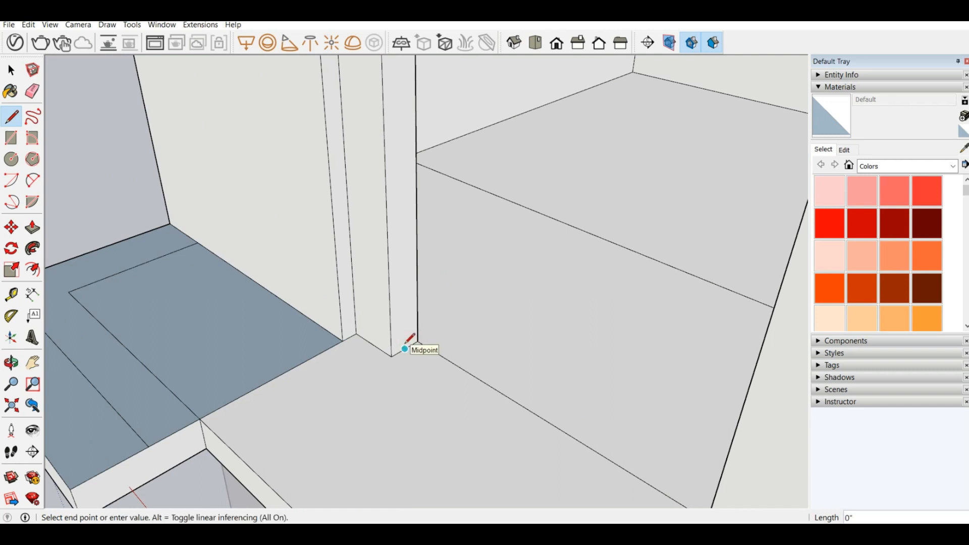
pyautogui.scroll(-2, 410, 321)
pyautogui.scroll(2, 409, 319)
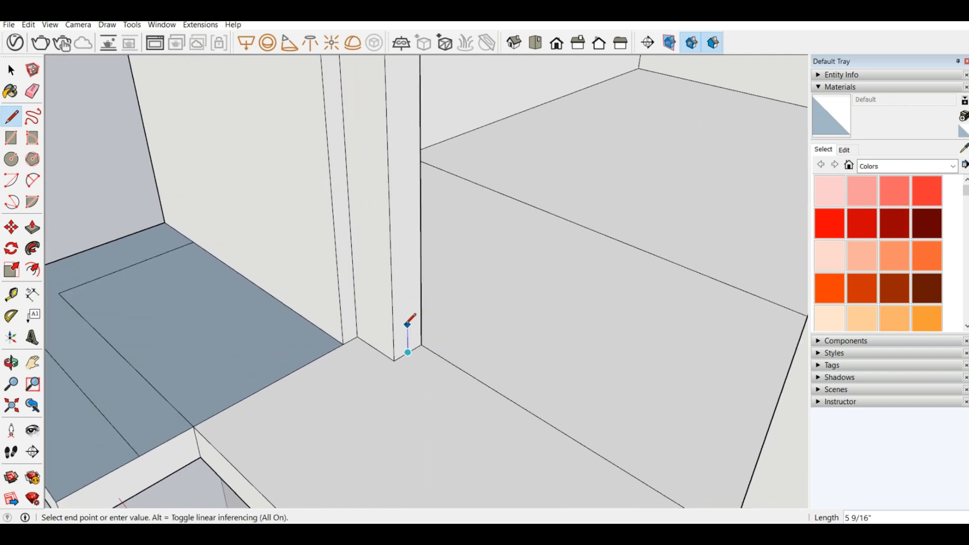
pyautogui.scroll(2, 407, 350)
pyautogui.press('Escape')
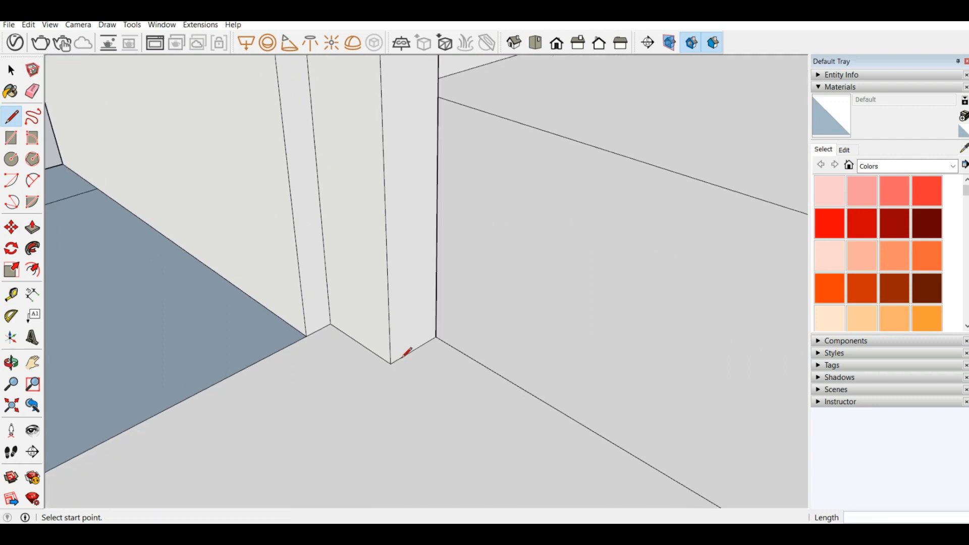
pyautogui.click(414, 349)
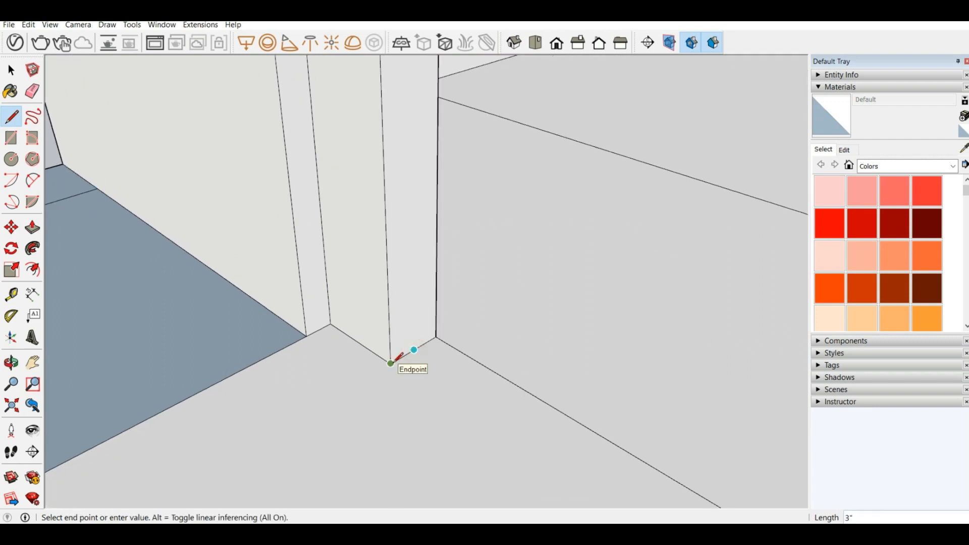
pyautogui.press('Escape')
pyautogui.click(414, 349)
pyautogui.press('Escape')
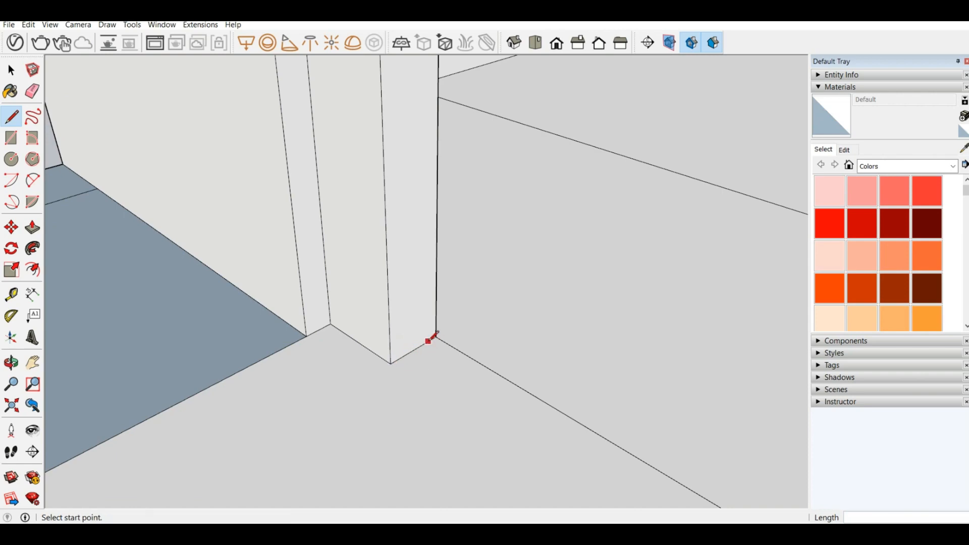
pyautogui.click(414, 349)
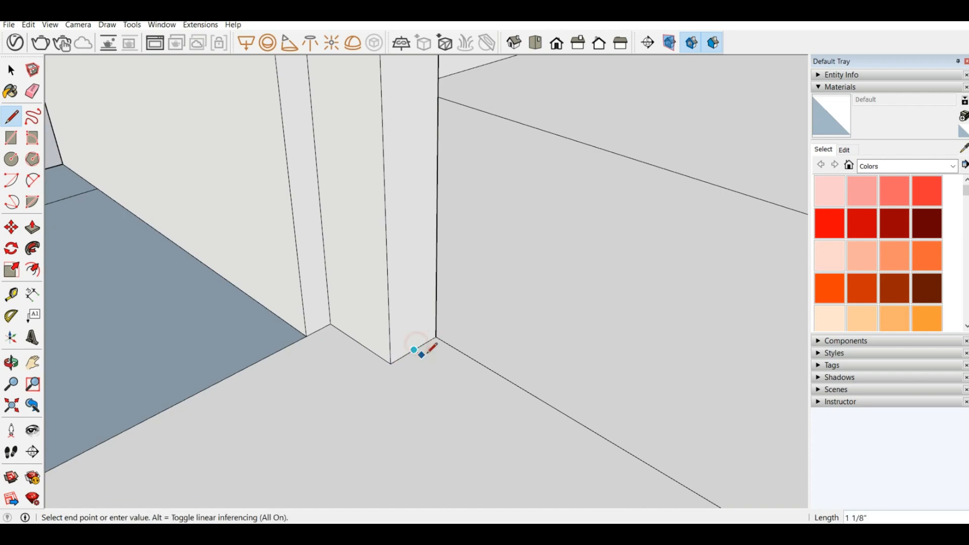
pyautogui.moveTo(424, 346); pyautogui.dragTo(430, 96, button='middle')
pyautogui.scroll(4, 457, 81)
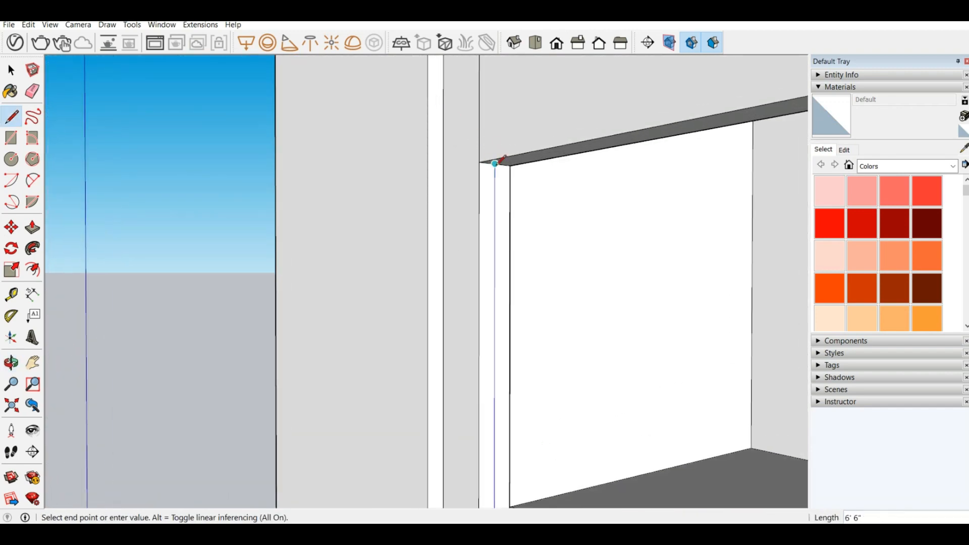
pyautogui.click(494, 163)
# Step: Draw a second 6' 6" vertical line up the same door reveal, halfway between the centre line and the inner room-side edge
pyautogui.scroll(-5, 341, 176)
pyautogui.moveTo(428, 378); pyautogui.dragTo(379, 384, button='middle')
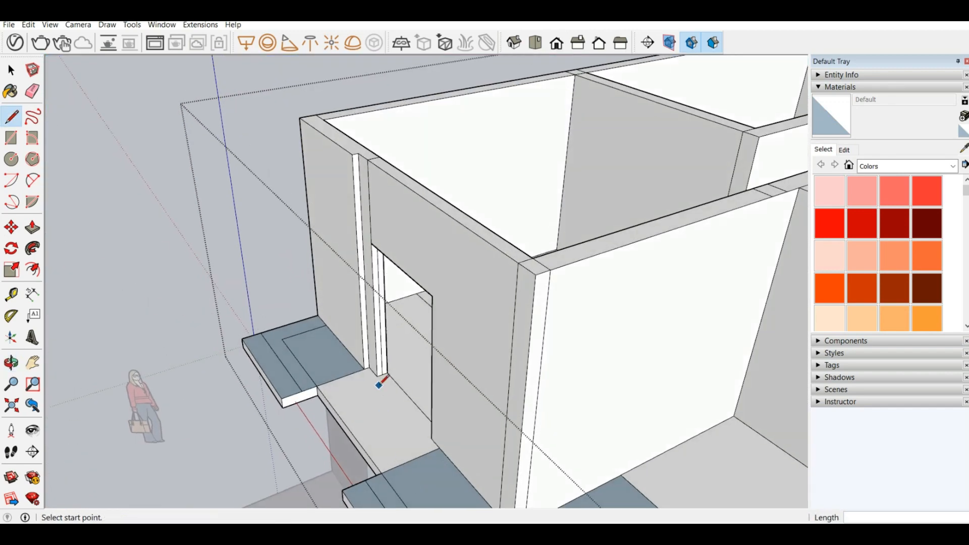
pyautogui.scroll(6, 383, 361)
pyautogui.click(413, 348)
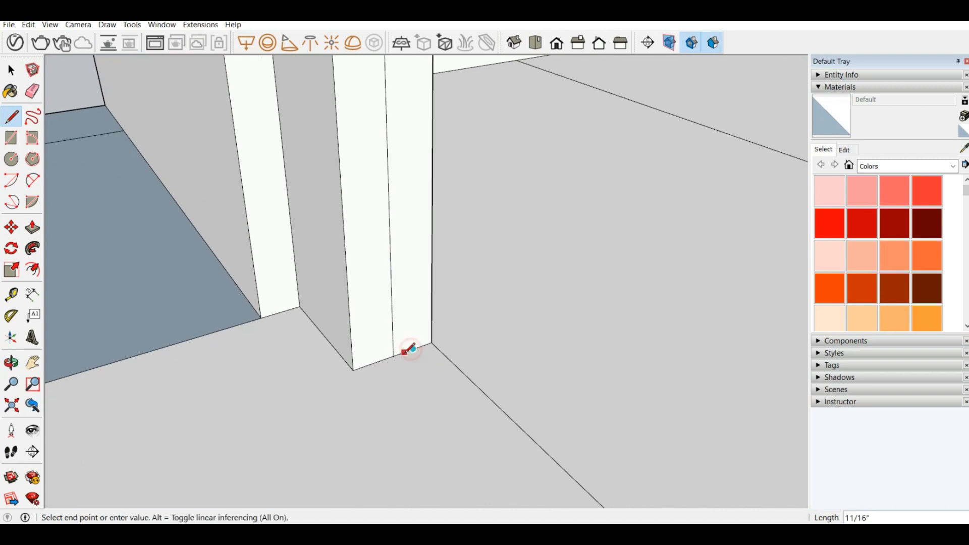
pyautogui.click(377, 358)
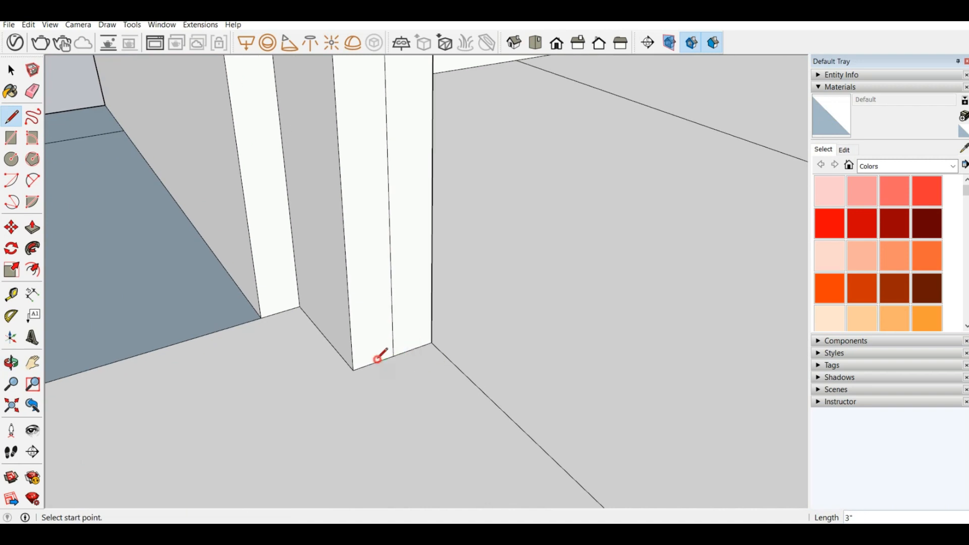
pyautogui.click(417, 347)
pyautogui.moveTo(416, 347); pyautogui.dragTo(450, 371, button='middle')
pyautogui.scroll(-3, 451, 371)
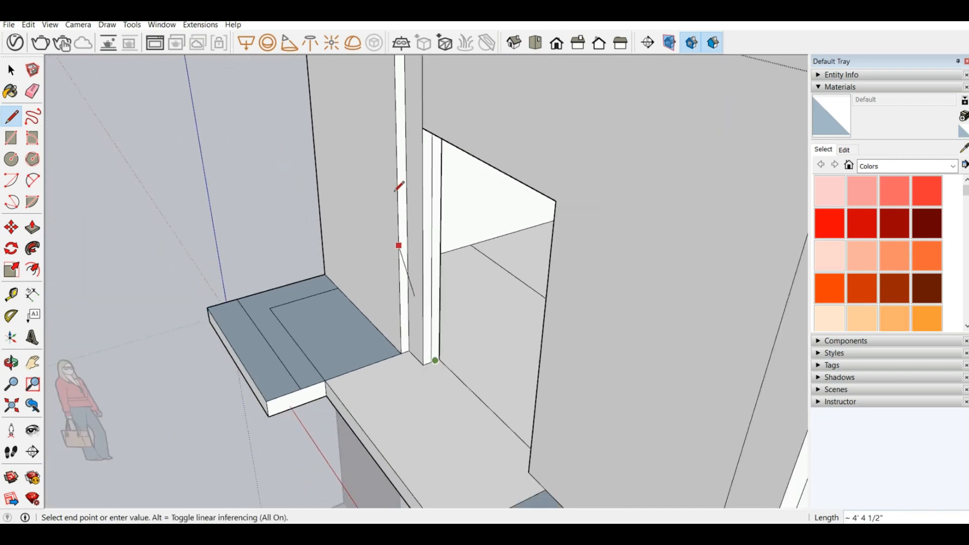
pyautogui.moveTo(432, 438); pyautogui.dragTo(426, 381, button='middle')
pyautogui.scroll(-2, 426, 381)
pyautogui.scroll(1, 423, 95)
pyautogui.moveTo(423, 96); pyautogui.dragTo(408, 68, button='middle')
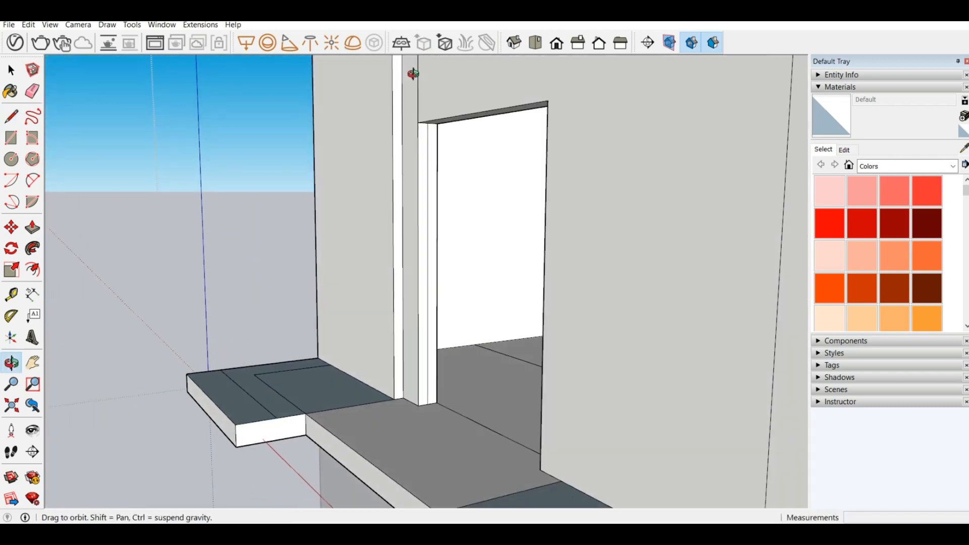
pyautogui.scroll(5, 410, 68)
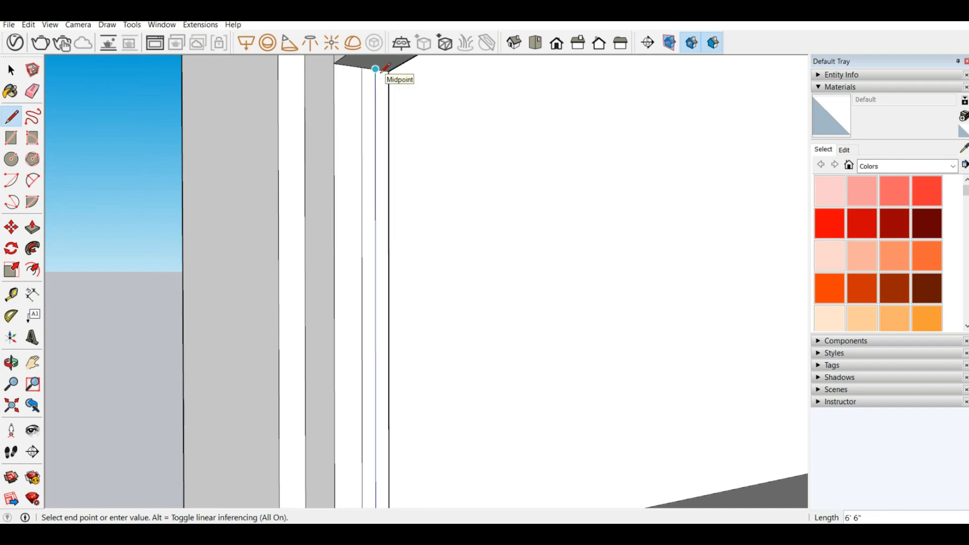
pyautogui.click(375, 72)
# Step: Draw a third 6' 6" vertical line down the left door reveal, halfway between the centre line and the outer edge
pyautogui.click(348, 65)
pyautogui.scroll(-3, 361, 80)
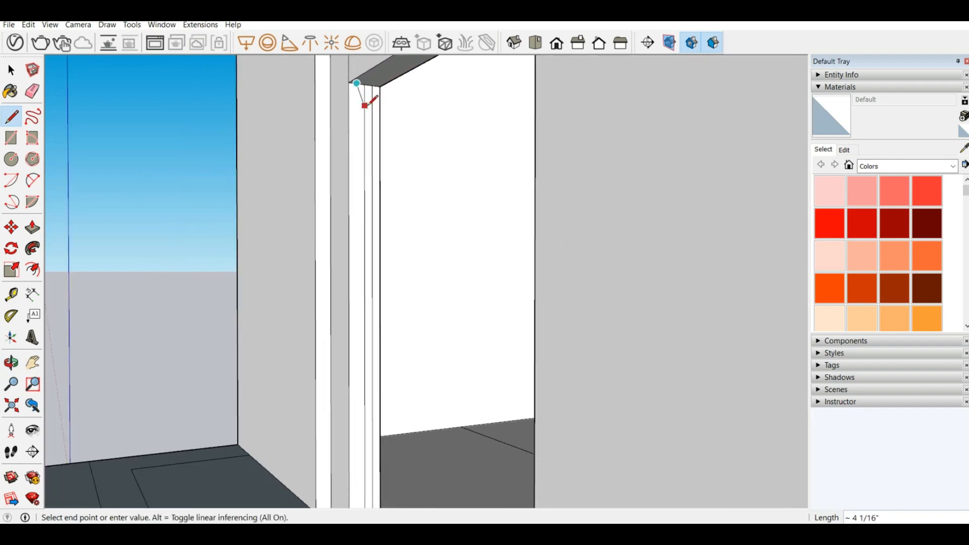
pyautogui.moveTo(368, 95); pyautogui.dragTo(386, 399, button='middle')
pyautogui.scroll(3, 386, 399)
pyautogui.click(371, 385)
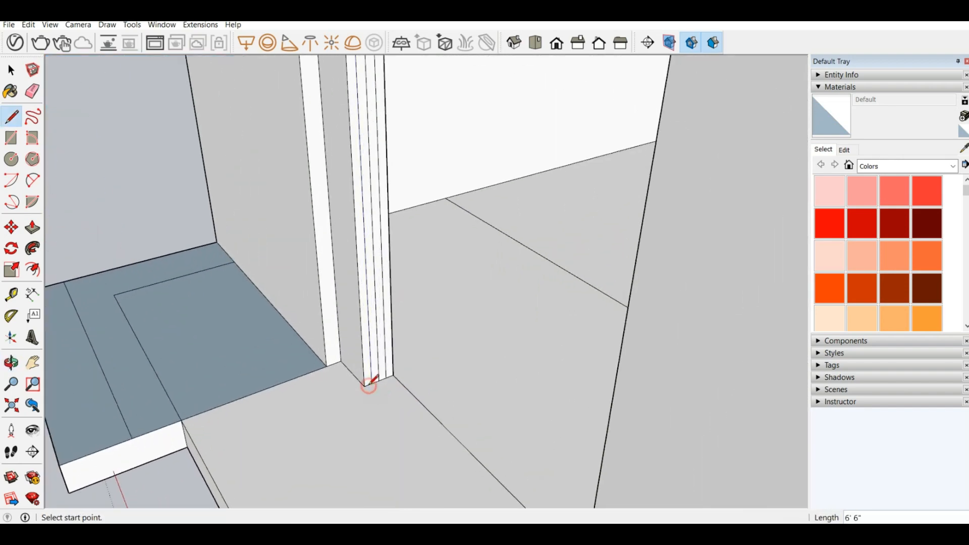
# Step: Erase the centre and room-side division lines on the left reveal and pull the resulting strip 2" into the opening
pyautogui.click(34, 93)
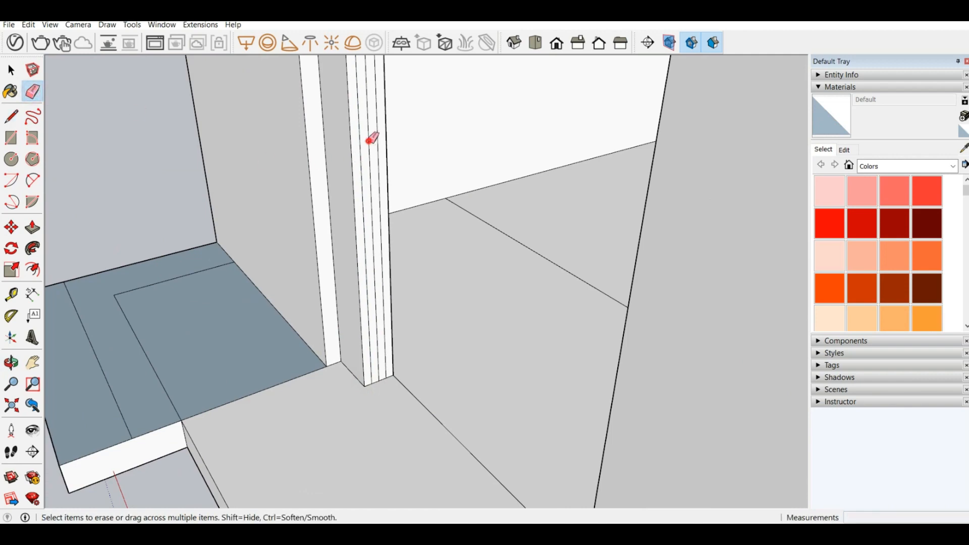
pyautogui.scroll(-3, 372, 137)
pyautogui.moveTo(428, 220); pyautogui.dragTo(386, 323, button='middle')
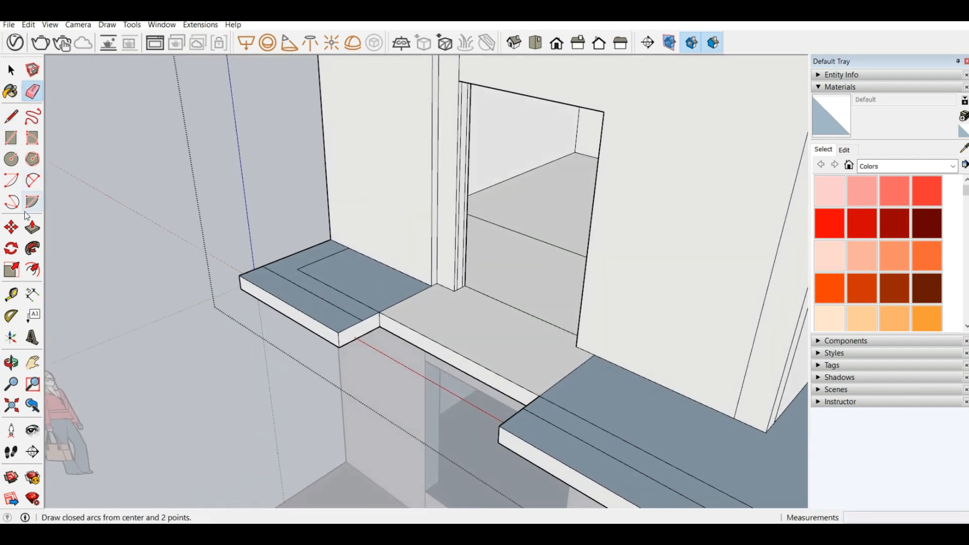
pyautogui.click(32, 228)
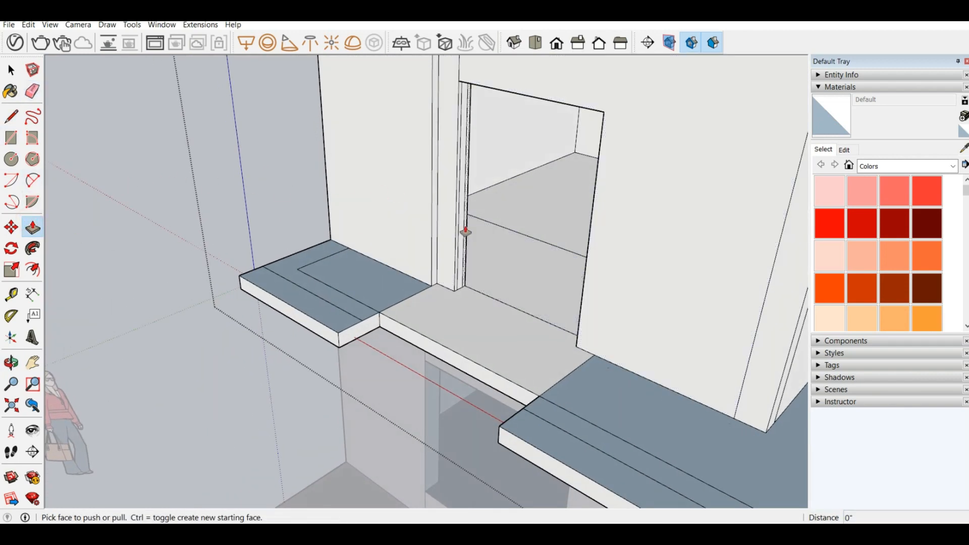
pyautogui.click(465, 232)
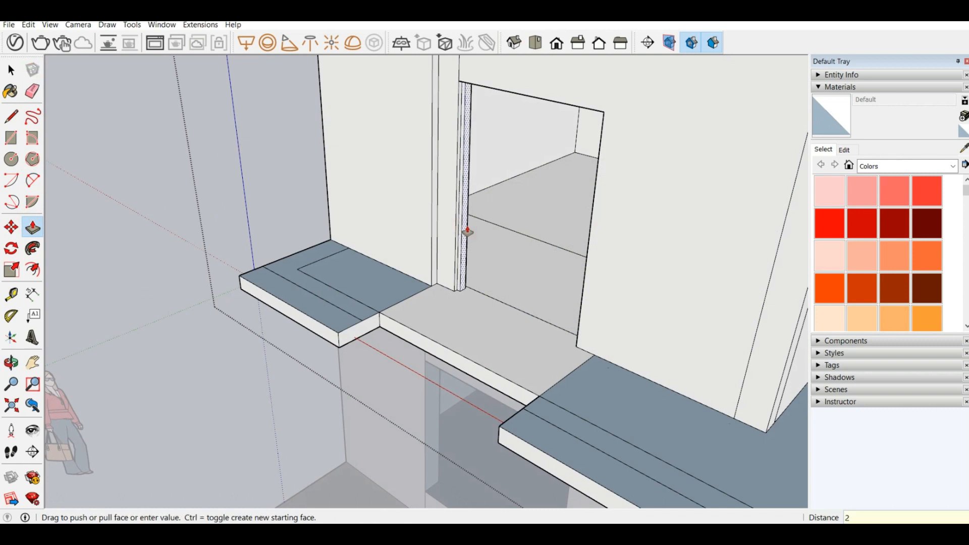
pyautogui.press('Return')
pyautogui.scroll(3, 417, 106)
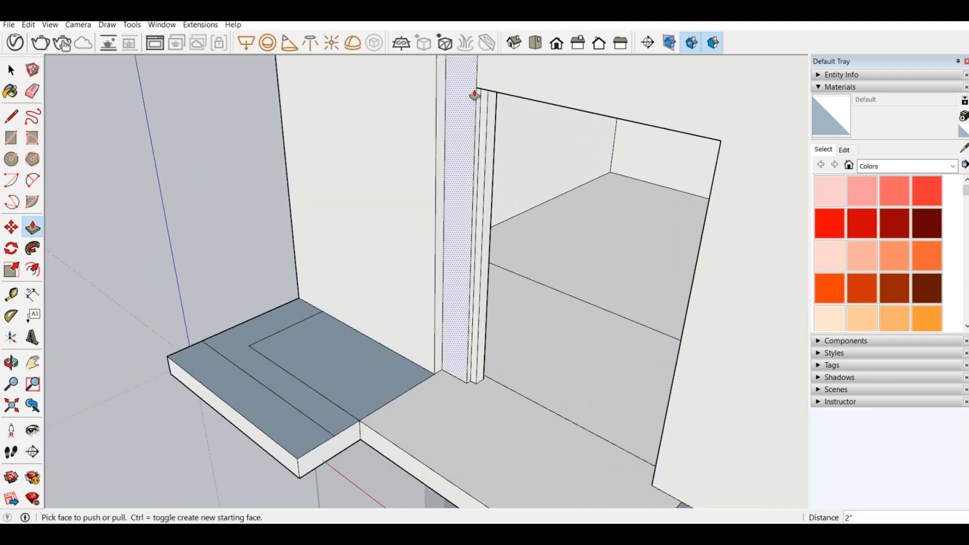
# Step: Draw a 2" line down from the left jamb's top corner and a 3" line across its inner side
pyautogui.scroll(-1, 387, 241)
pyautogui.scroll(-5, 393, 255)
pyautogui.moveTo(450, 190); pyautogui.dragTo(456, 134, button='middle')
pyautogui.scroll(5, 457, 134)
pyautogui.moveTo(418, 199); pyautogui.dragTo(384, 222, button='middle')
pyautogui.click(12, 117)
pyautogui.scroll(2, 379, 242)
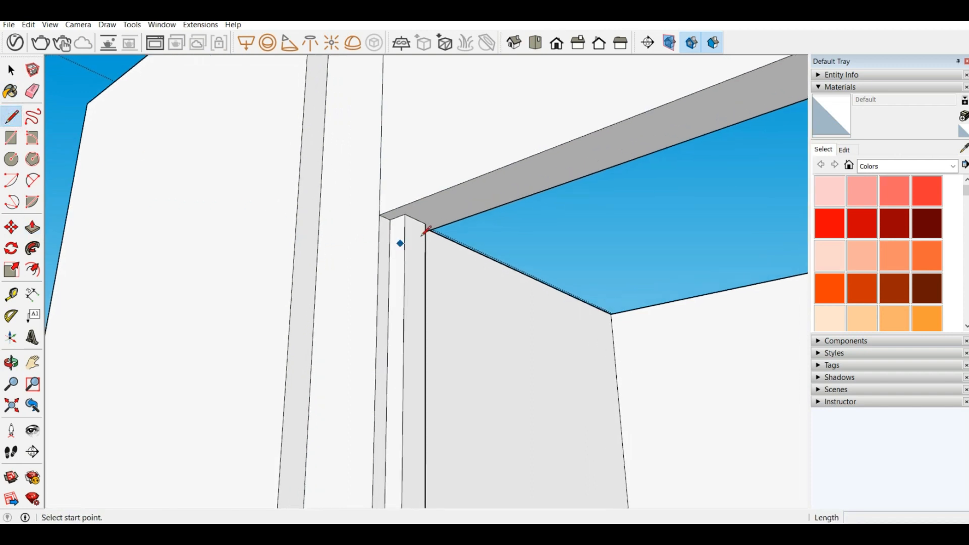
pyautogui.click(405, 214)
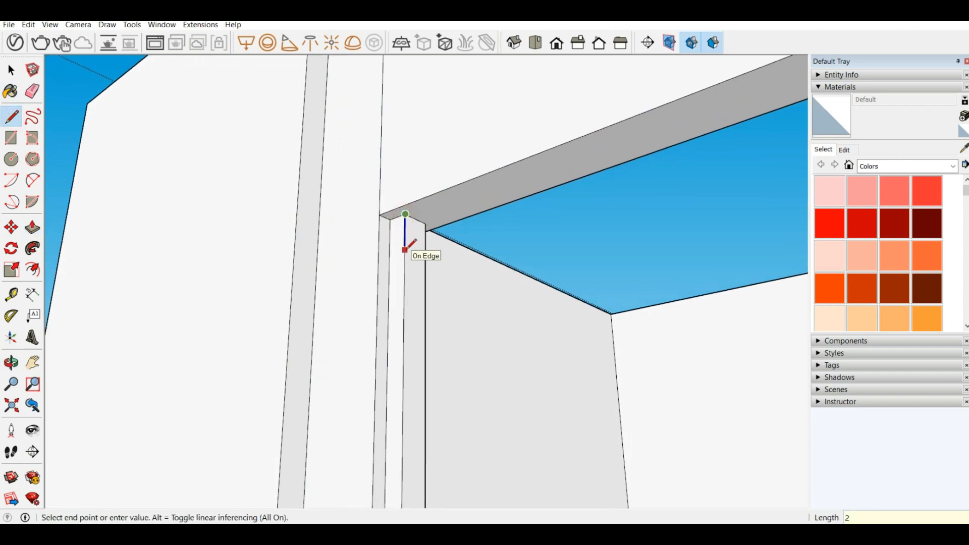
pyautogui.press('Return')
pyautogui.click(405, 233)
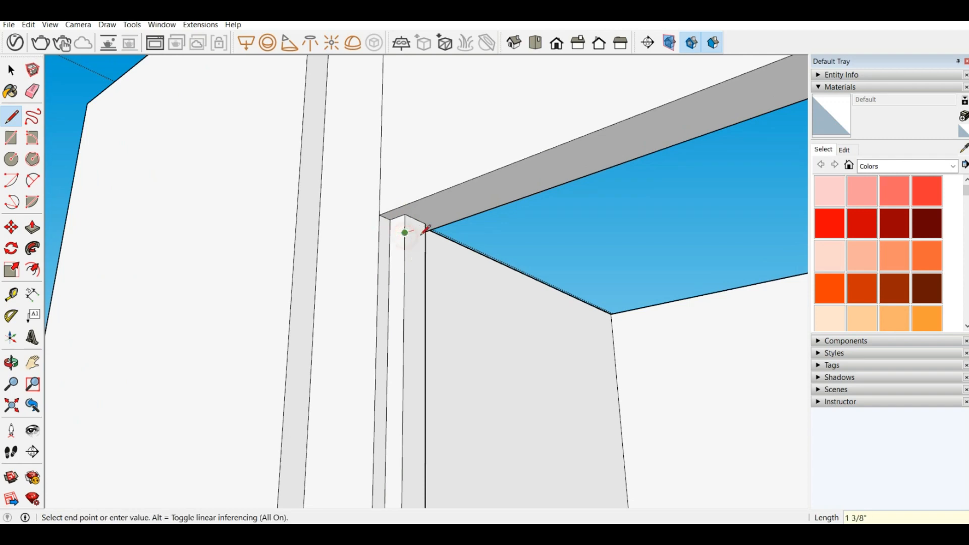
pyautogui.click(429, 232)
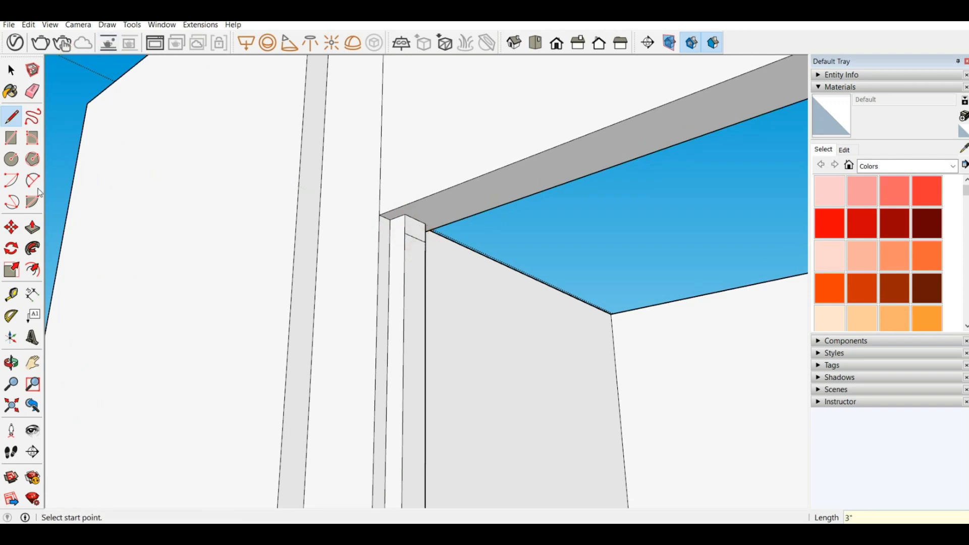
# Step: Pull the small face at the left jamb's top 4' 4" across to the opposite reveal, forming the frame head
pyautogui.click(37, 233)
pyautogui.click(415, 232)
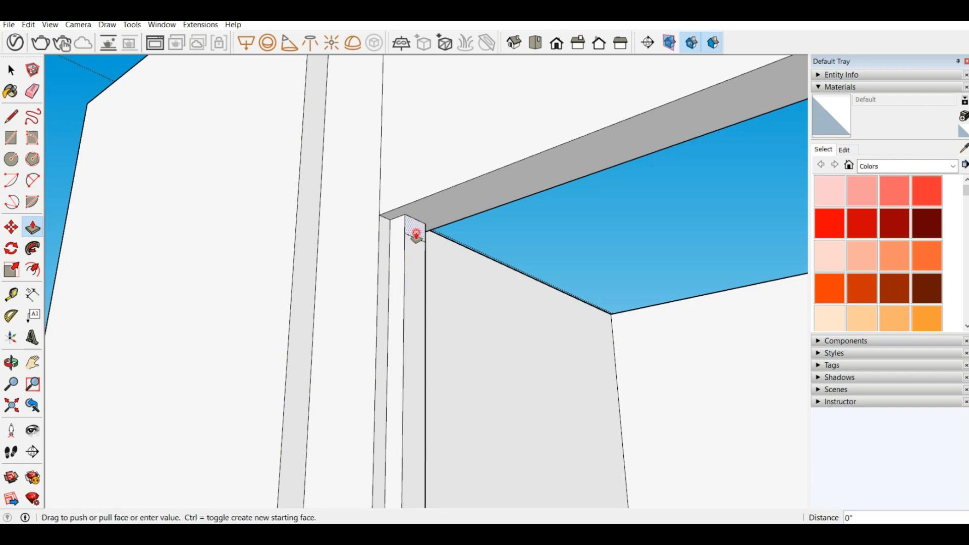
pyautogui.scroll(-2, 514, 309)
pyautogui.scroll(-3, 508, 316)
pyautogui.moveTo(400, 287); pyautogui.dragTo(908, 439, button='middle')
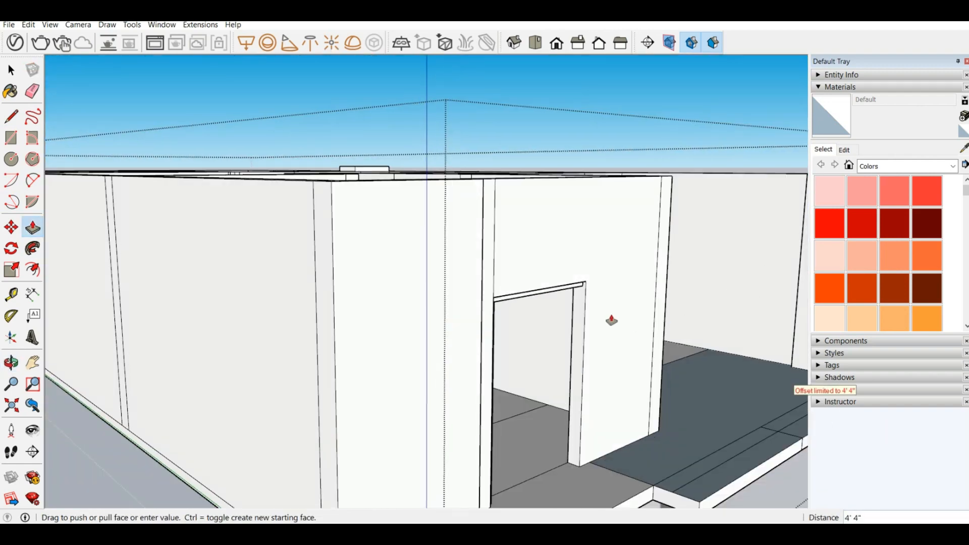
pyautogui.scroll(3, 582, 318)
pyautogui.click(582, 314)
# Step: Mark off the right end of the frame head's underside with a 2" line along its edge and a 3" line across it
pyautogui.scroll(4, 575, 292)
pyautogui.moveTo(573, 291); pyautogui.dragTo(331, 222, button='middle')
pyautogui.scroll(2, 489, 344)
pyautogui.scroll(-3, 457, 333)
pyautogui.moveTo(450, 333); pyautogui.dragTo(677, 283, button='middle')
pyautogui.scroll(3, 719, 366)
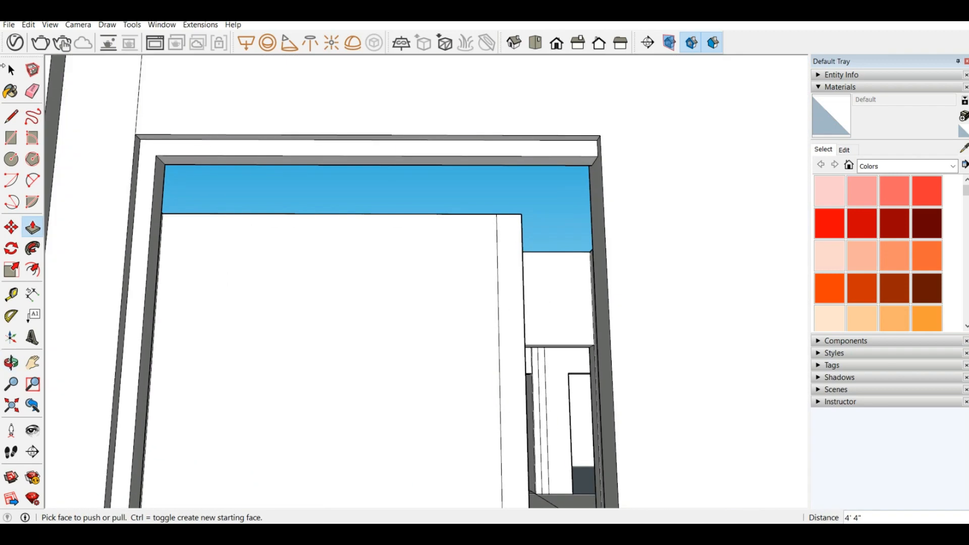
pyautogui.click(11, 116)
pyautogui.scroll(1, 601, 196)
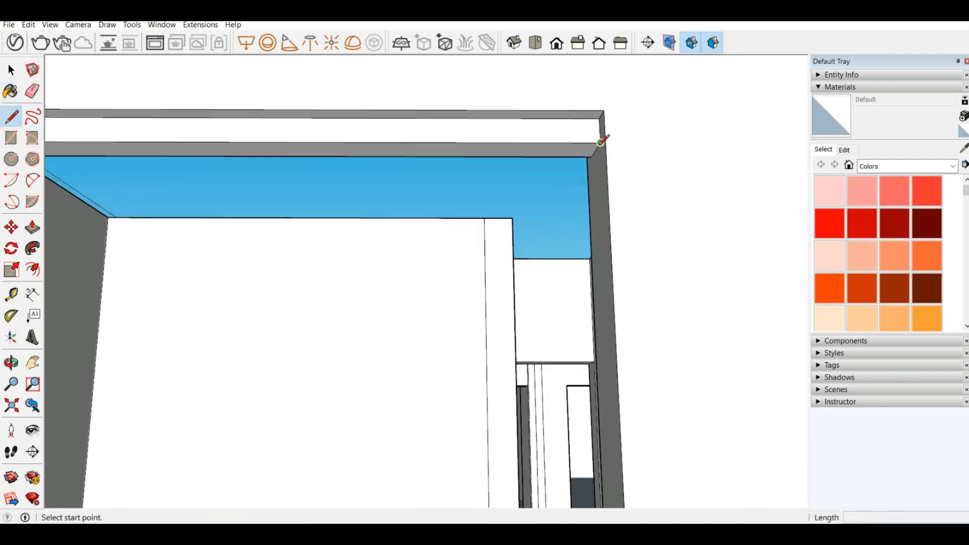
pyautogui.click(600, 142)
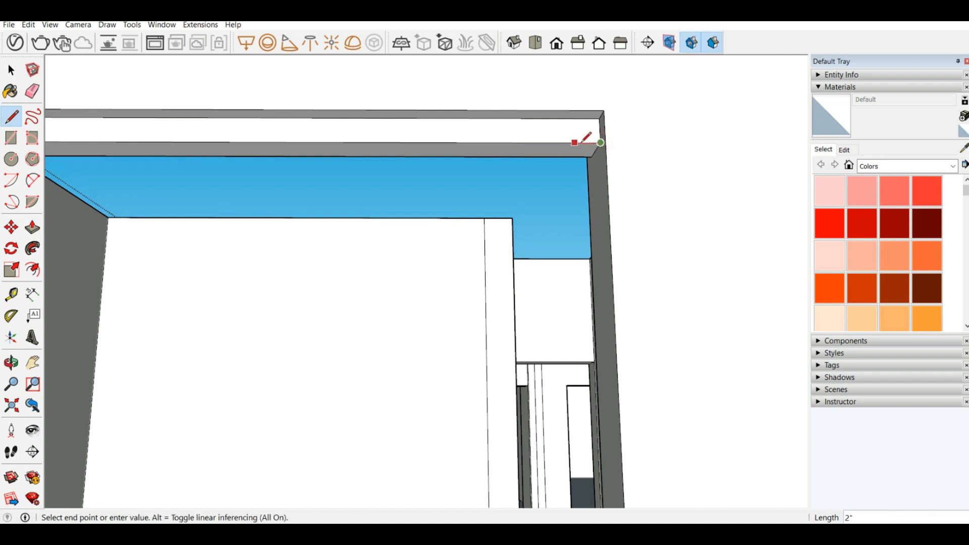
pyautogui.click(577, 142)
pyautogui.click(574, 143)
pyautogui.click(568, 156)
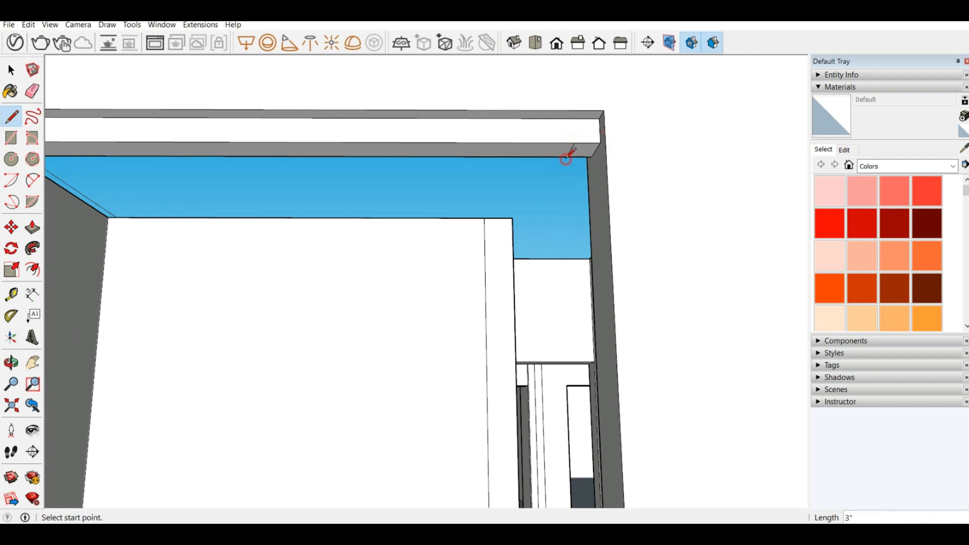
# Step: Pull the marked face at the frame head's right end down 6' 4" to the floor, forming the right jamb
pyautogui.click(31, 228)
pyautogui.click(578, 152)
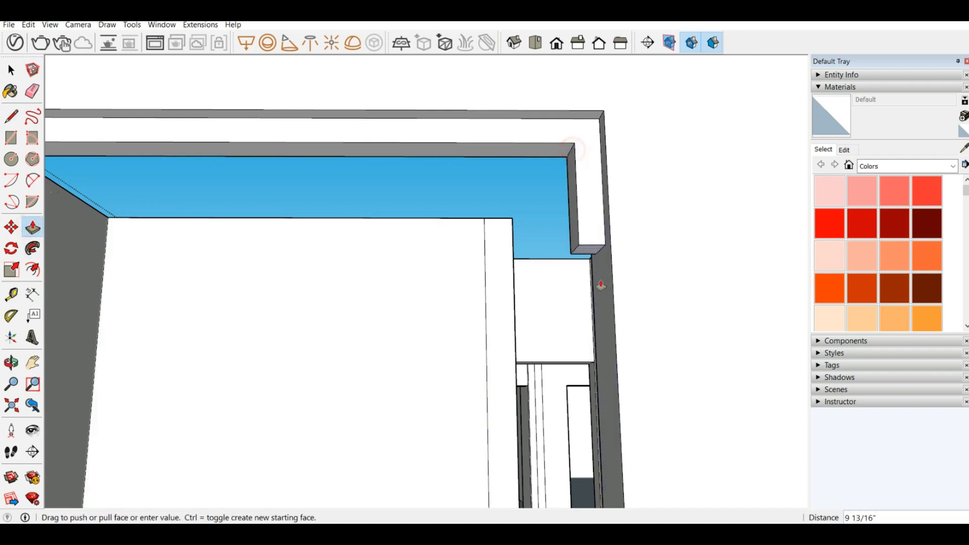
pyautogui.scroll(-6, 570, 262)
pyautogui.moveTo(502, 217); pyautogui.dragTo(535, 388, button='middle')
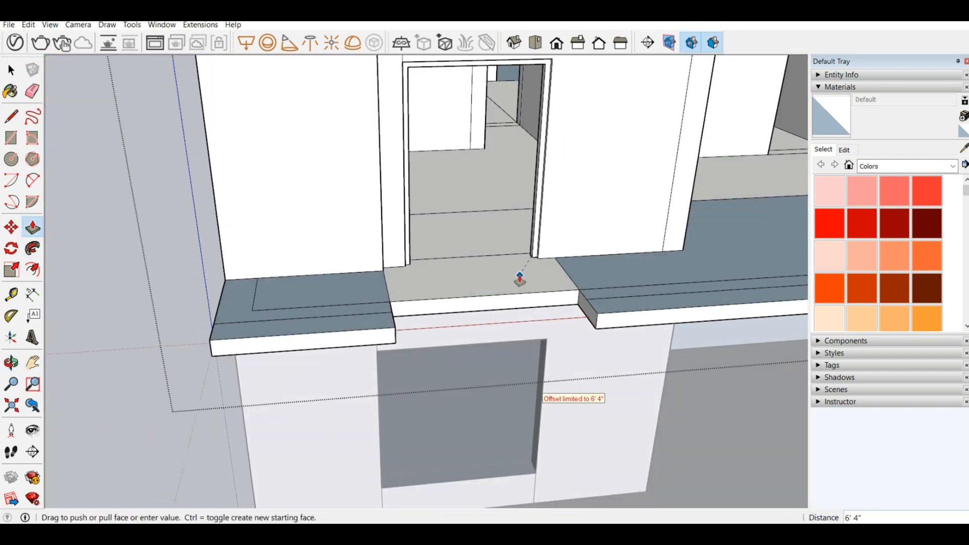
pyautogui.click(516, 276)
# Step: Measure the clear width between the left and right jambs of the door frame at floor level
pyautogui.scroll(4, 473, 158)
pyautogui.moveTo(473, 157); pyautogui.dragTo(456, 192, button='middle')
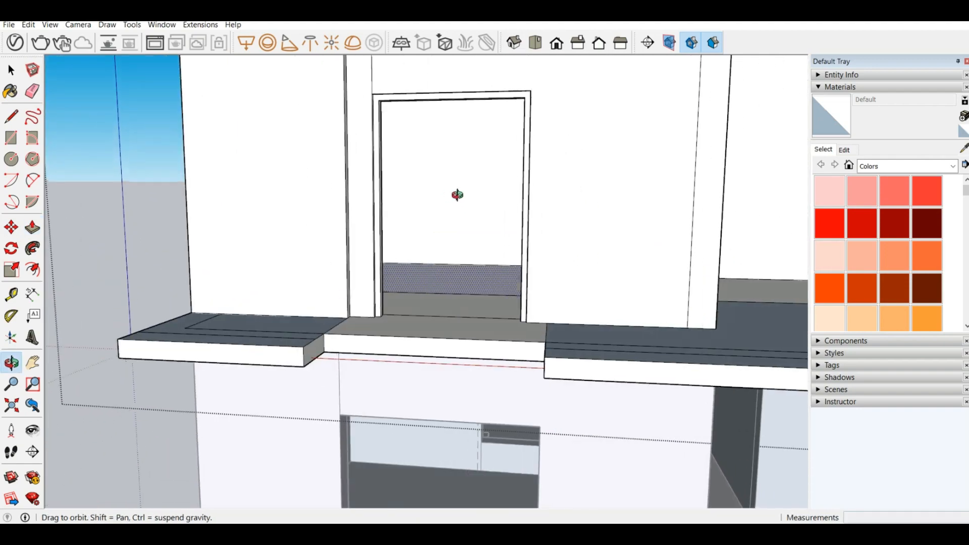
pyautogui.scroll(5, 385, 104)
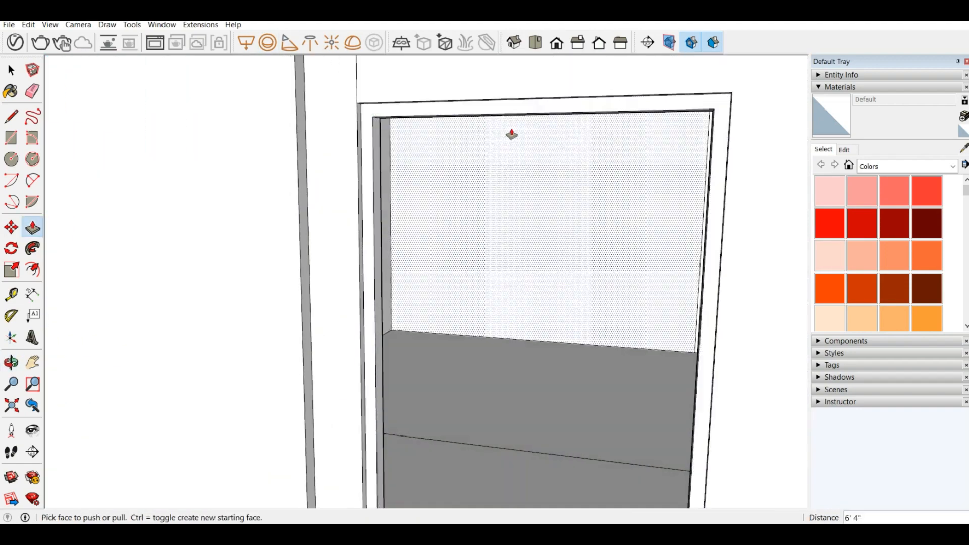
pyautogui.scroll(-4, 584, 228)
pyautogui.scroll(-3, 584, 228)
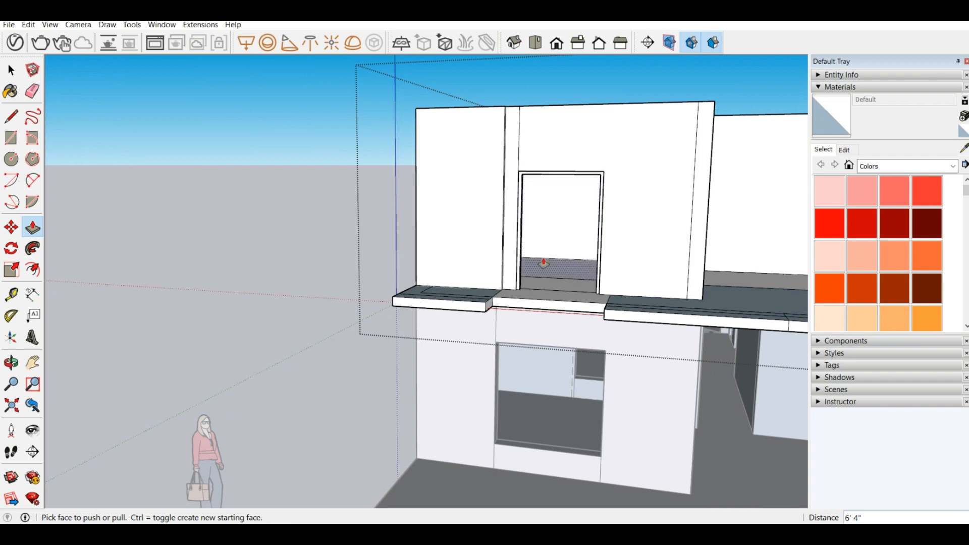
pyautogui.scroll(3, 543, 263)
pyautogui.moveTo(551, 281); pyautogui.dragTo(515, 274, button='middle')
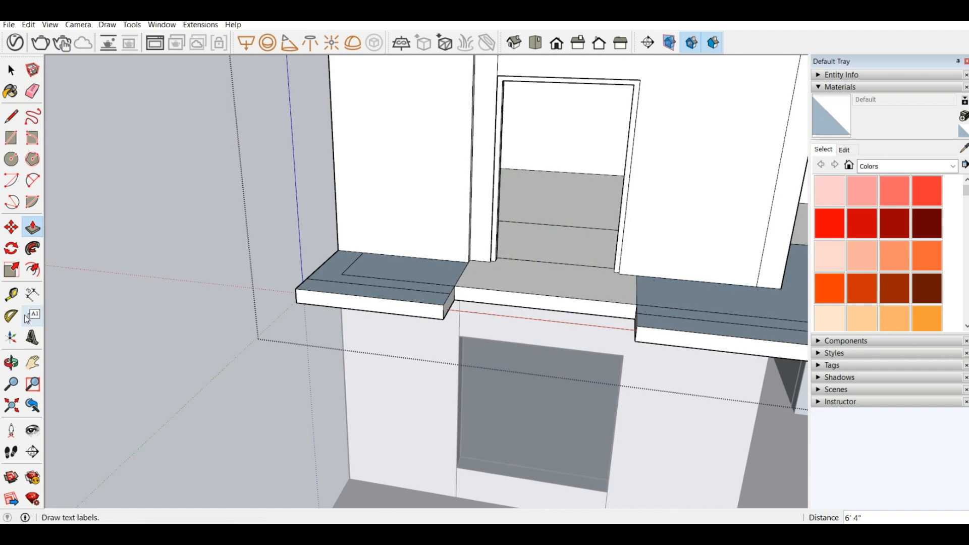
pyautogui.click(11, 295)
pyautogui.moveTo(614, 313); pyautogui.dragTo(418, 180, button='middle')
pyautogui.scroll(3, 535, 249)
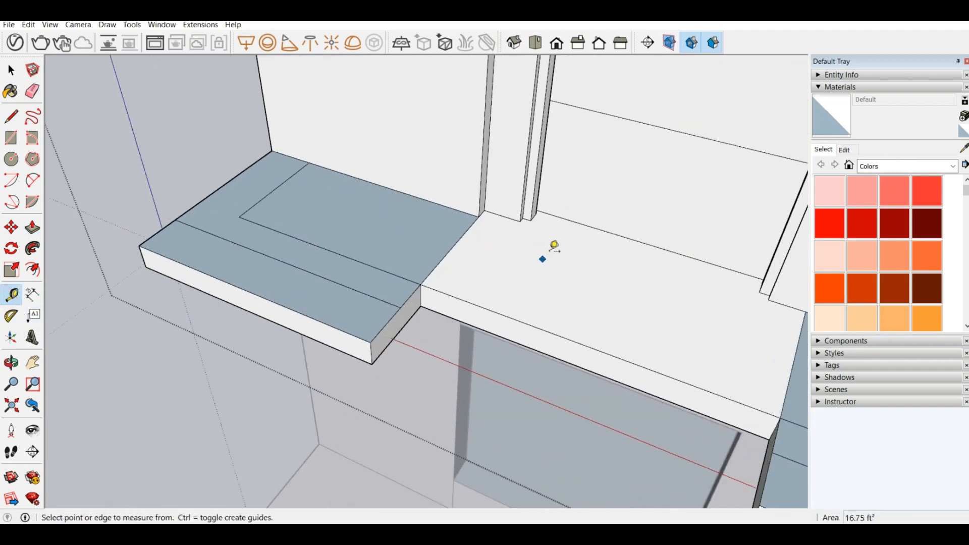
pyautogui.click(533, 219)
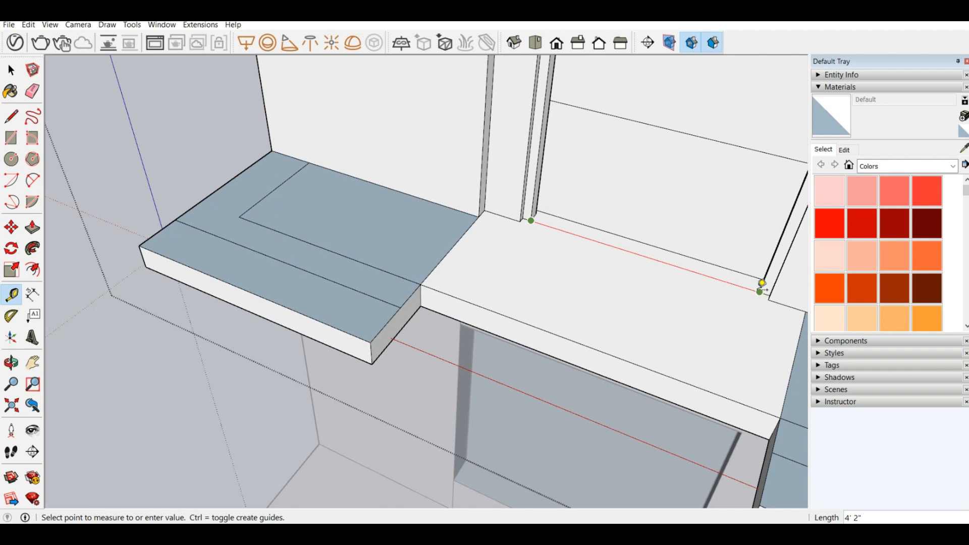
pyautogui.click(762, 284)
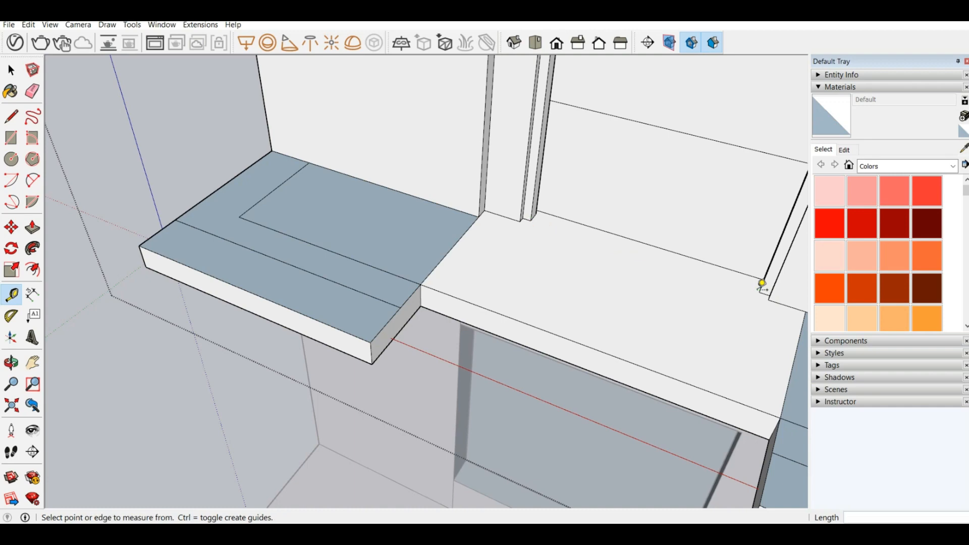
# Step: Outline a narrow 1' 6" long rectangle on the threshold floor, starting from the right jamb's front inner corner
pyautogui.scroll(-4, 567, 288)
pyautogui.moveTo(567, 288)
pyautogui.mouseDown(button='middle')
pyautogui.moveTo(552, 324)
pyautogui.moveTo(552, 191)
pyautogui.moveTo(591, 71)
pyautogui.mouseUp(button='middle')
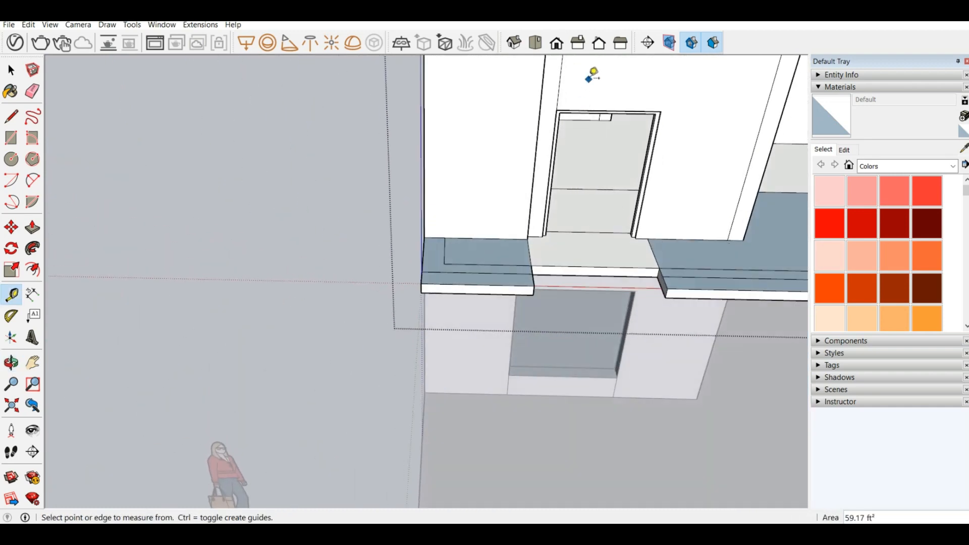
pyautogui.click(12, 117)
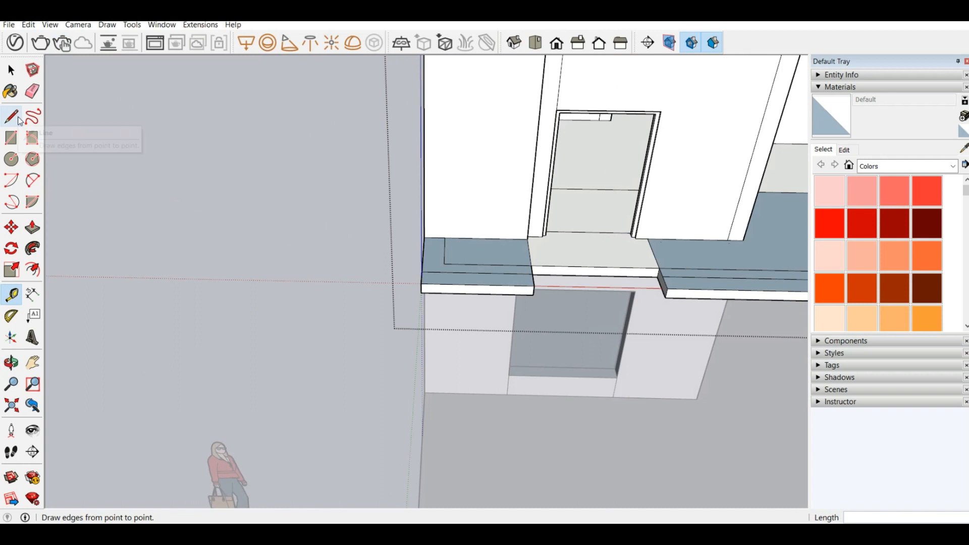
pyautogui.click(14, 117)
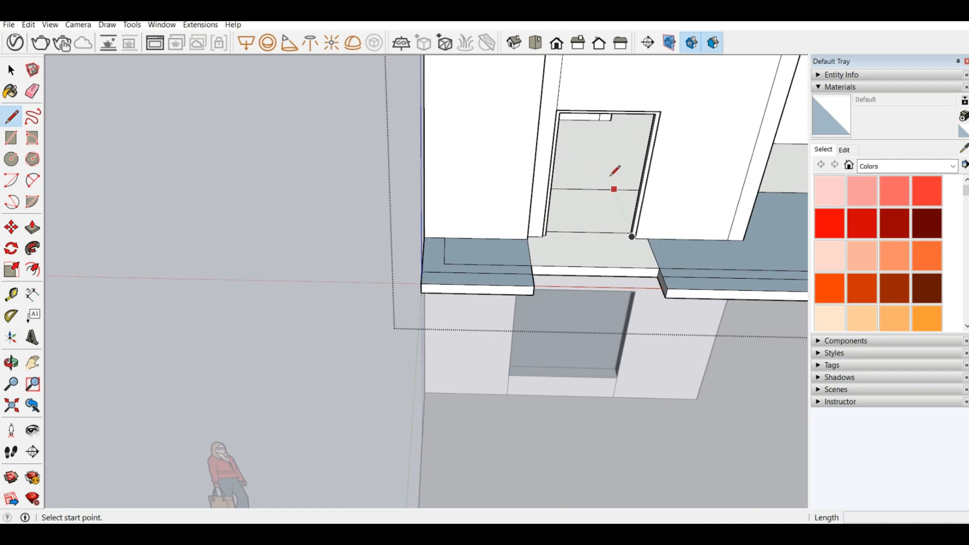
pyautogui.scroll(5, 609, 252)
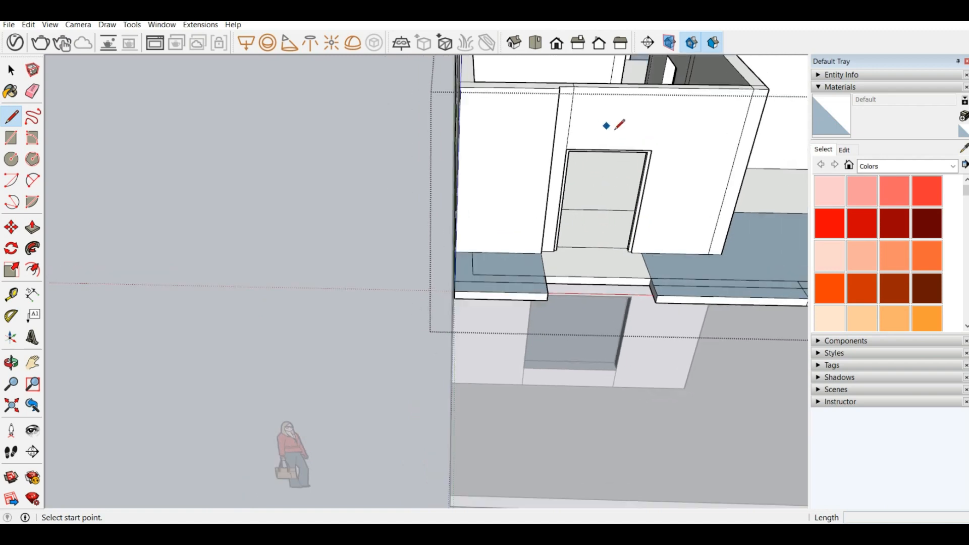
pyautogui.moveTo(617, 195)
pyautogui.mouseDown(button='middle')
pyautogui.moveTo(577, 163)
pyautogui.moveTo(640, 318)
pyautogui.mouseUp(button='middle')
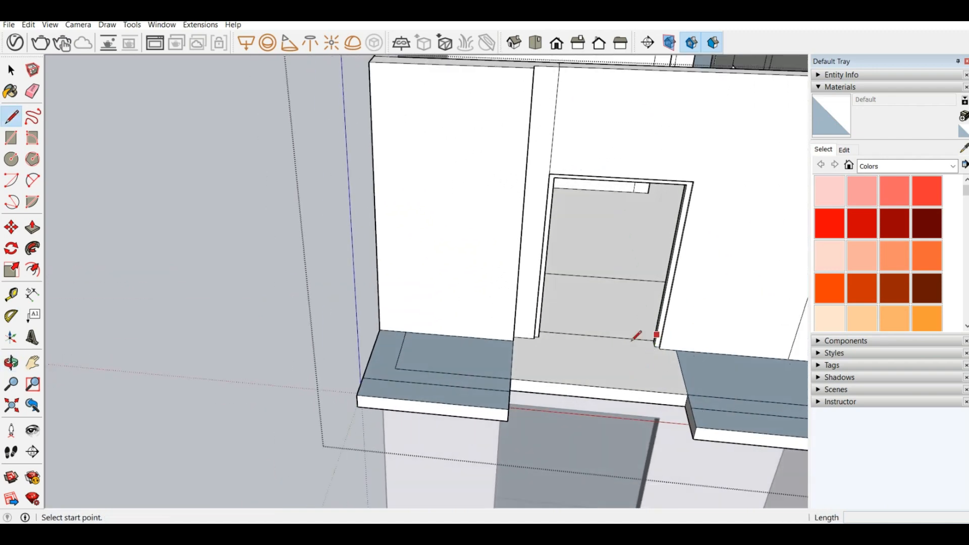
pyautogui.scroll(6, 654, 345)
pyautogui.click(658, 346)
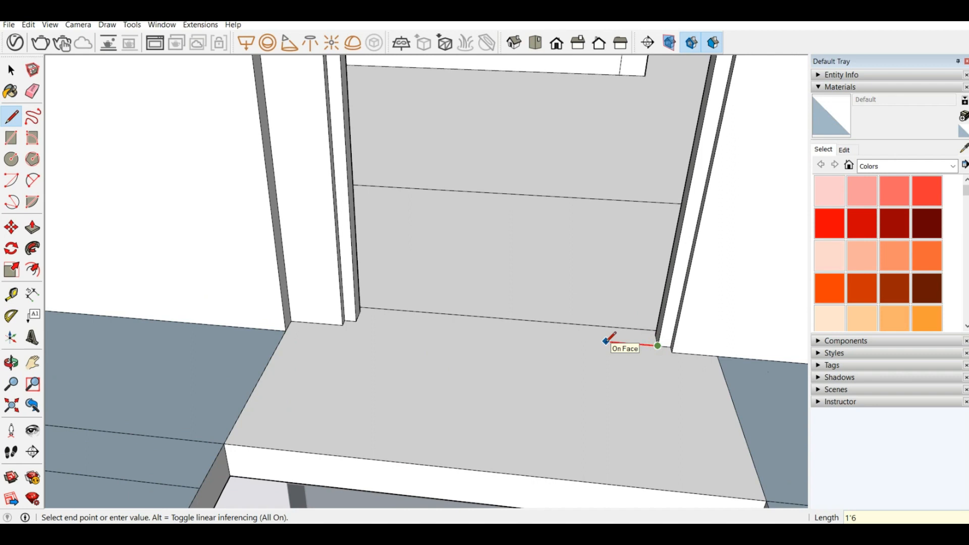
pyautogui.click(546, 336)
pyautogui.moveTo(546, 323)
pyautogui.mouseDown(button='middle')
pyautogui.moveTo(574, 404)
pyautogui.moveTo(561, 344)
pyautogui.mouseUp(button='middle')
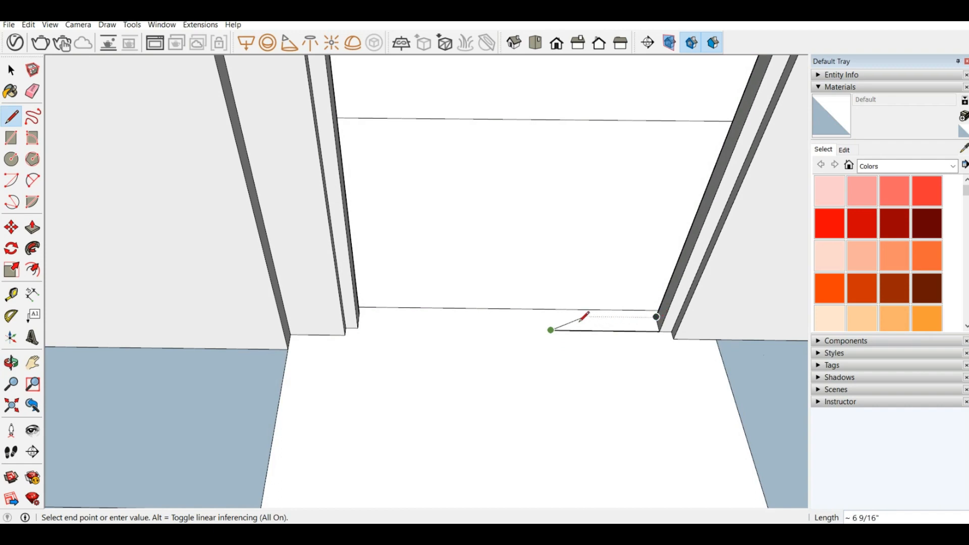
pyautogui.click(549, 315)
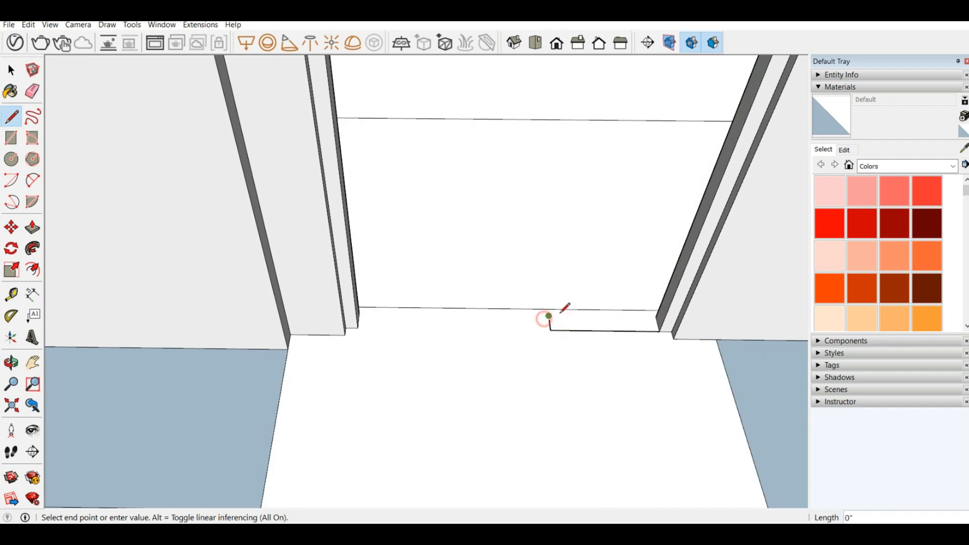
pyautogui.click(656, 317)
pyautogui.scroll(-6, 303, 325)
pyautogui.moveTo(448, 378); pyautogui.dragTo(471, 106, button='middle')
pyautogui.scroll(3, 472, 106)
pyautogui.moveTo(413, 146); pyautogui.dragTo(433, 58, button='middle')
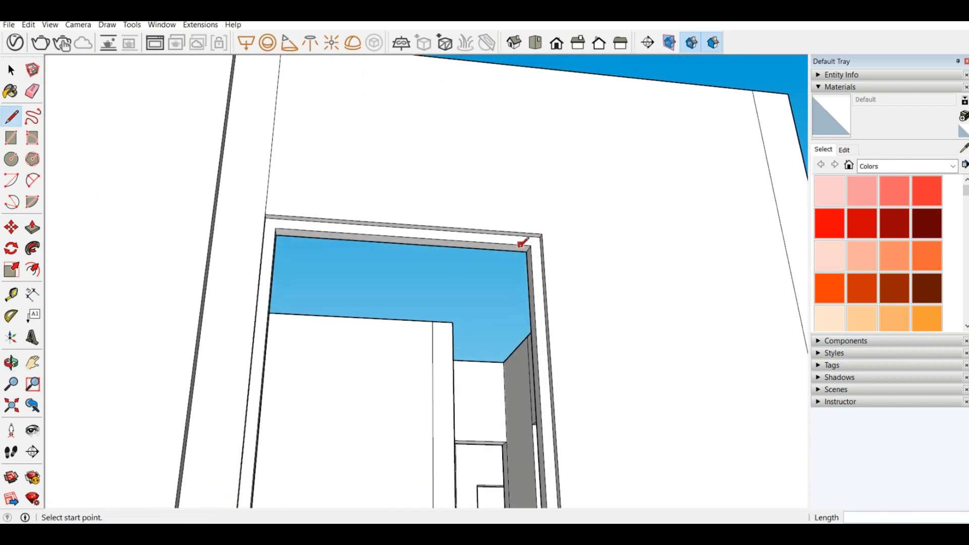
# Step: Draw a 1' 6" line along the frame head's underside from the right jamb, then a 3" line across the underside at its end
pyautogui.click(530, 245)
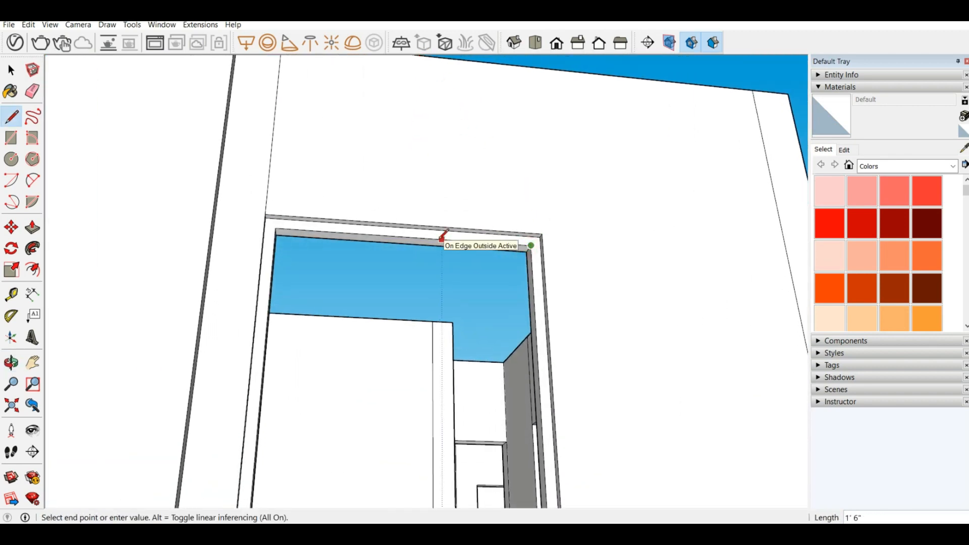
pyautogui.click(443, 239)
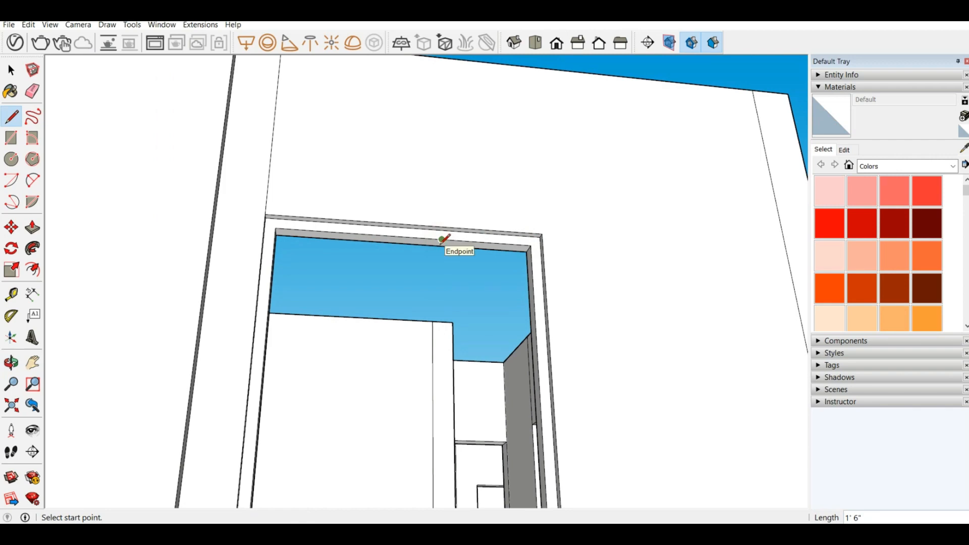
pyautogui.click(442, 239)
pyautogui.scroll(5, 444, 245)
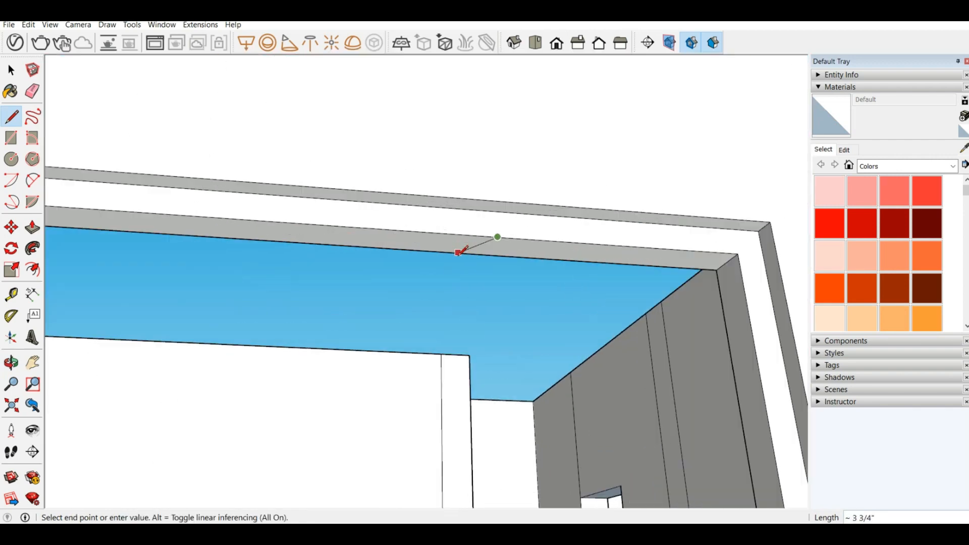
pyautogui.scroll(5, 502, 237)
pyautogui.scroll(-4, 506, 229)
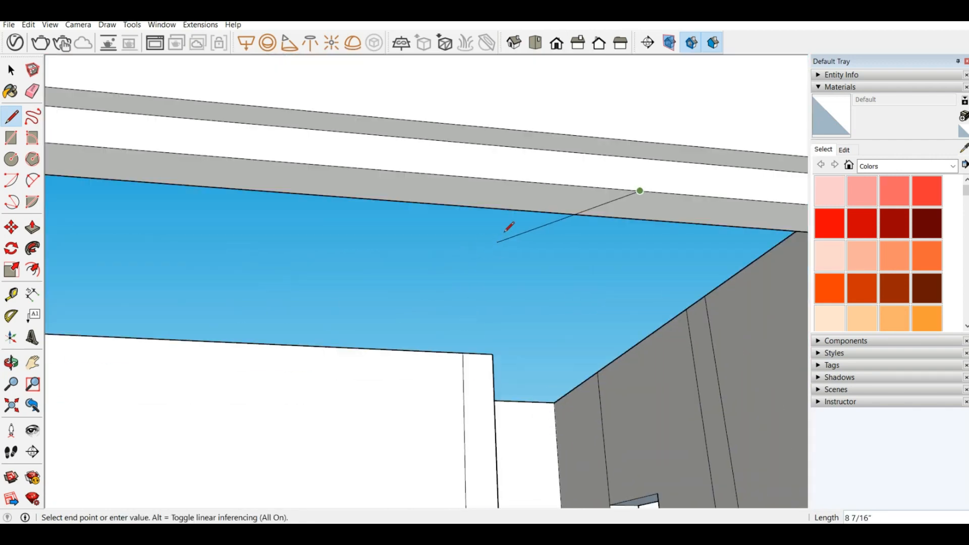
pyautogui.click(616, 218)
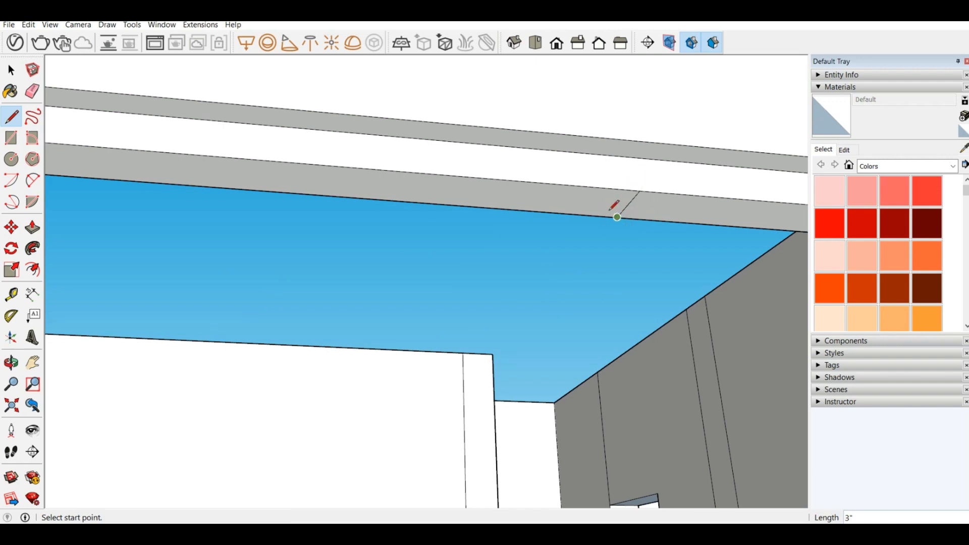
# Step: Mark off a mullion strip beside the cross line with a 2" line along the head's edge and a second 3" line across
pyautogui.click(639, 190)
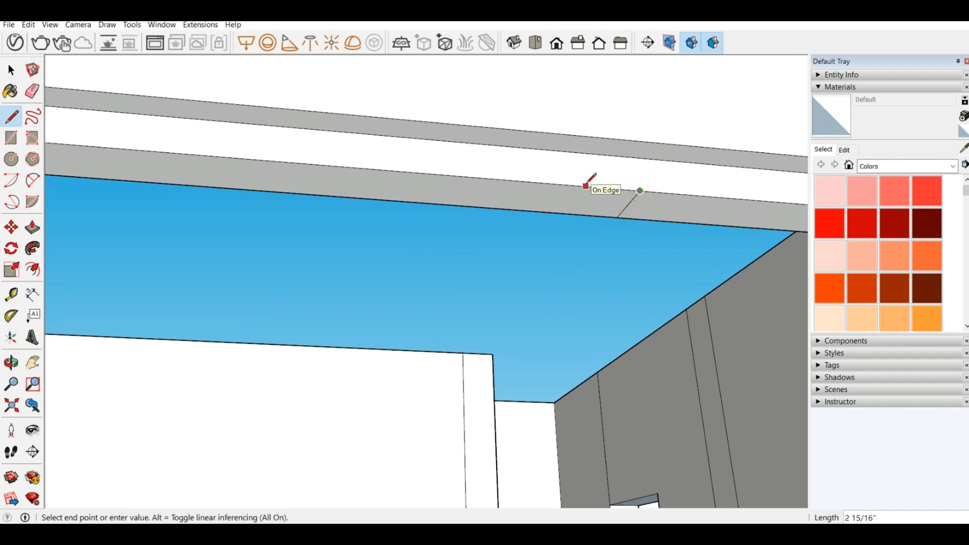
pyautogui.press('Return')
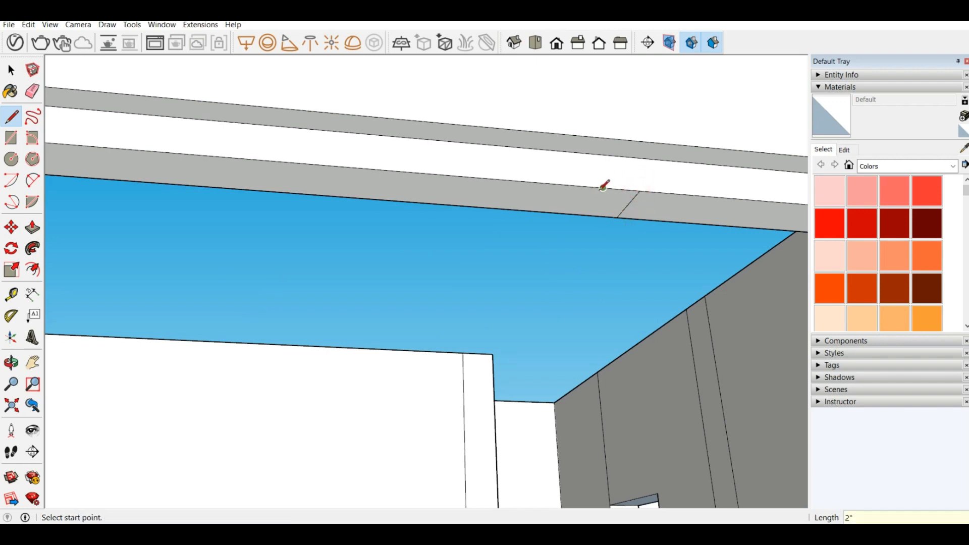
pyautogui.click(603, 187)
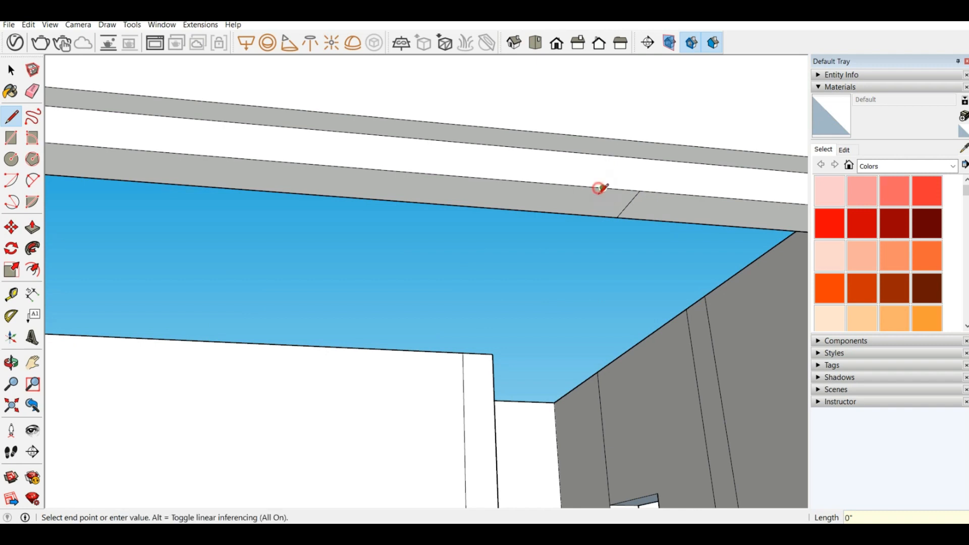
pyautogui.click(585, 215)
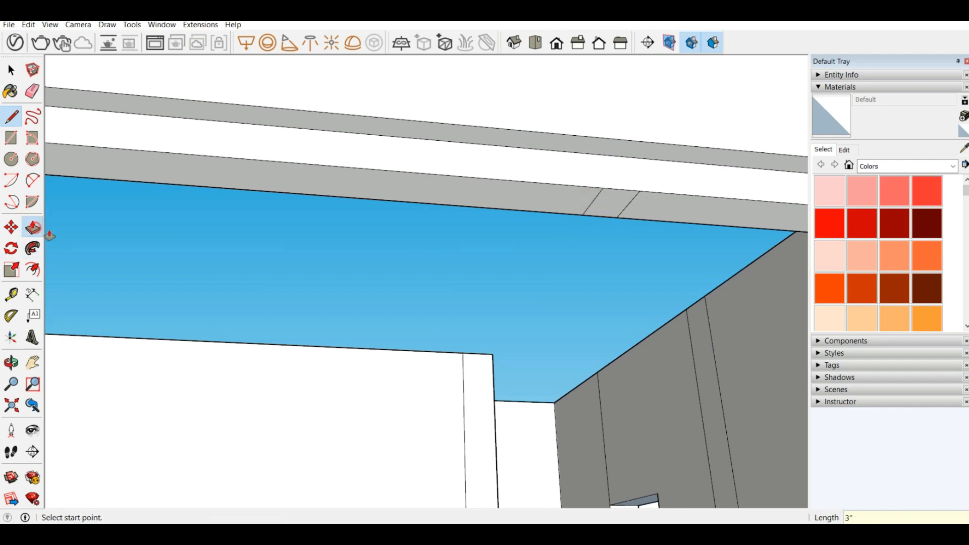
# Step: Pull the 2" strip on the head's underside down 6' 4" to the floor, forming the mullion
pyautogui.click(32, 227)
pyautogui.click(615, 201)
pyautogui.moveTo(547, 273); pyautogui.dragTo(533, 344, button='middle')
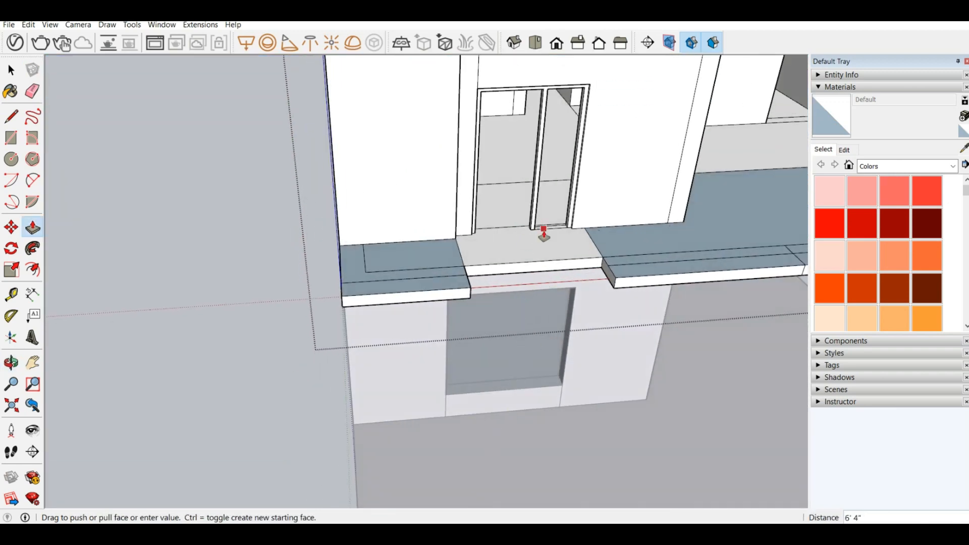
pyautogui.click(543, 233)
# Step: Raise the narrow threshold rectangle between the mullion and the right jamb by 2" to form a sill
pyautogui.scroll(2, 584, 197)
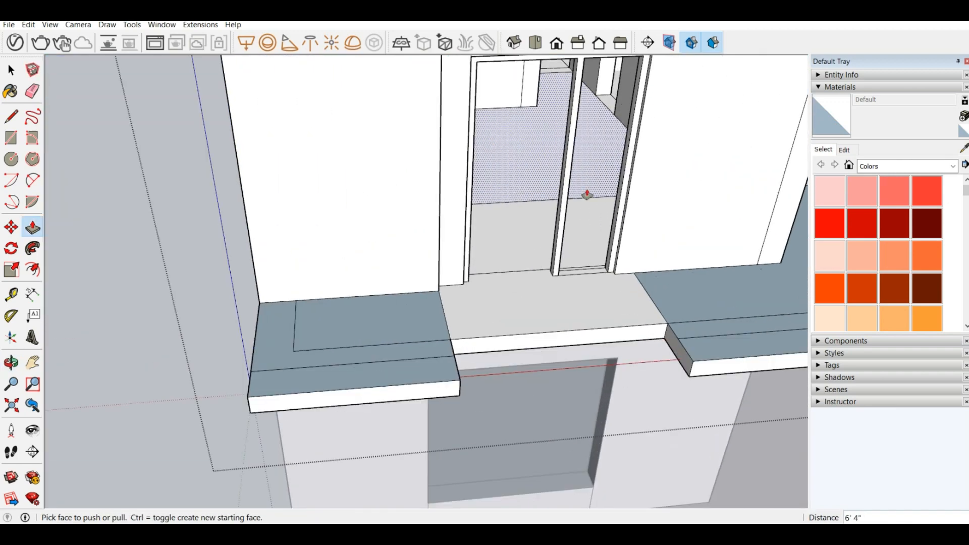
pyautogui.click(584, 275)
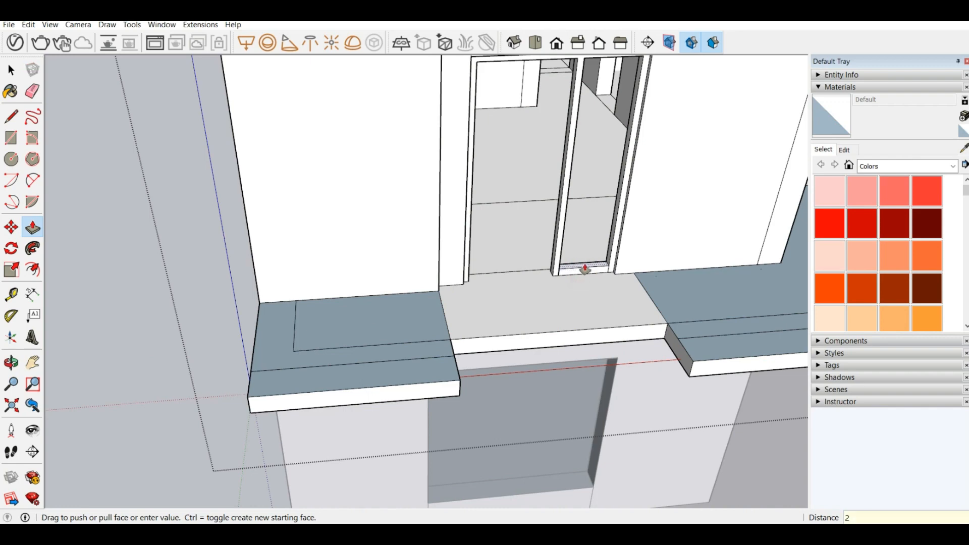
pyautogui.click(585, 269)
# Step: Fill the narrow opening beside the mullion with a 1' 6" by 6' 2" rectangle set midway through the frame's depth
pyautogui.moveTo(569, 268); pyautogui.dragTo(445, 230, button='middle')
pyautogui.scroll(-2, 445, 229)
pyautogui.scroll(1, 585, 146)
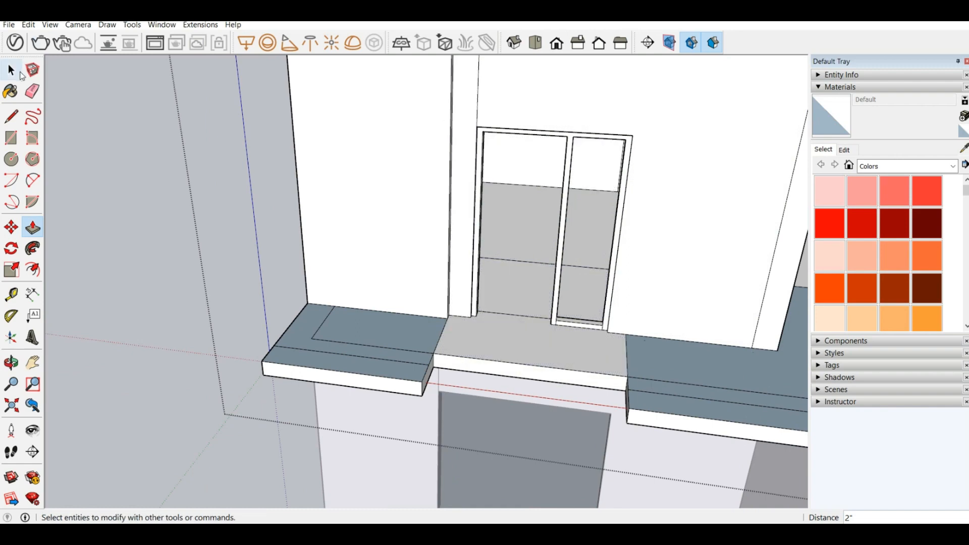
pyautogui.click(11, 137)
pyautogui.scroll(4, 574, 144)
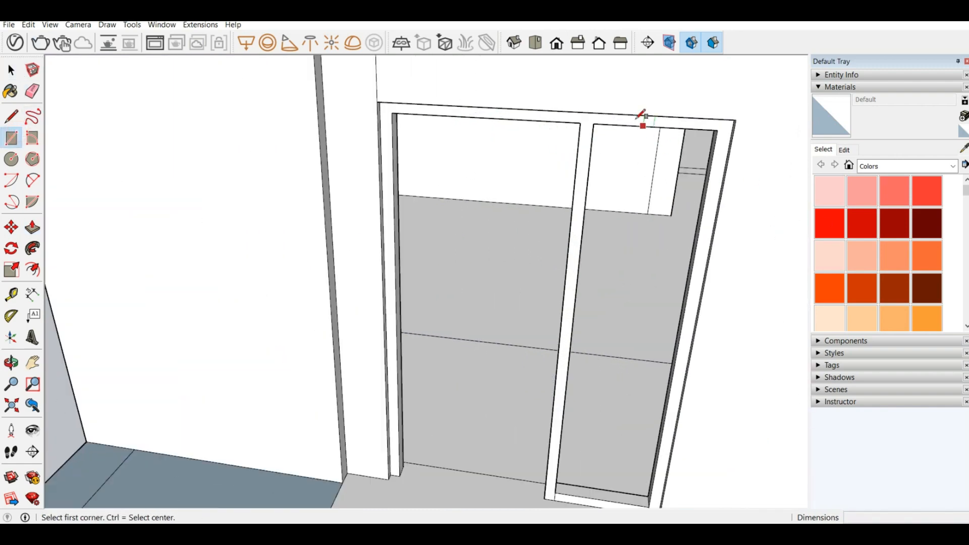
pyautogui.moveTo(593, 101); pyautogui.dragTo(504, 51, button='middle')
pyautogui.scroll(3, 669, 196)
pyautogui.moveTo(650, 117); pyautogui.dragTo(648, 44, button='middle')
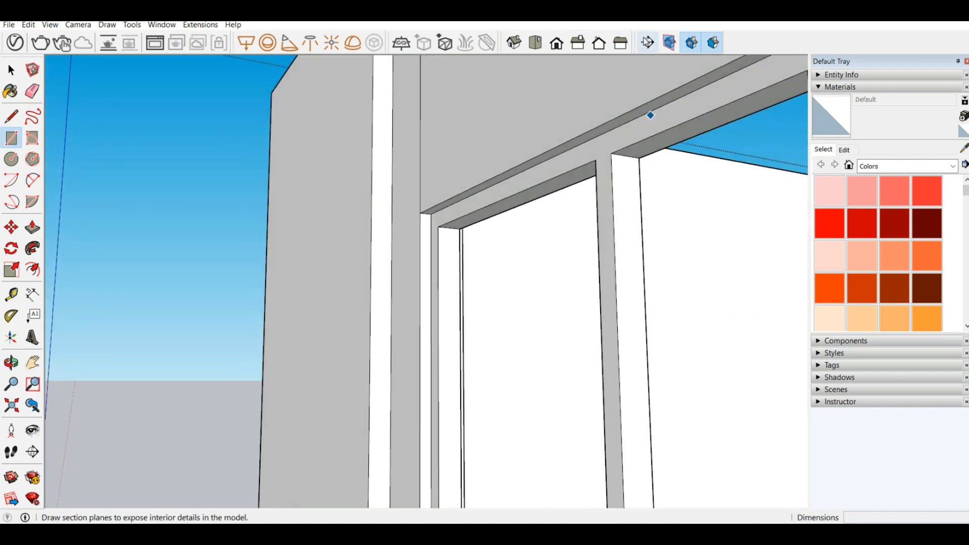
pyautogui.click(625, 152)
pyautogui.moveTo(625, 152); pyautogui.dragTo(474, 134, button='middle')
pyautogui.scroll(-3, 474, 135)
pyautogui.scroll(5, 585, 413)
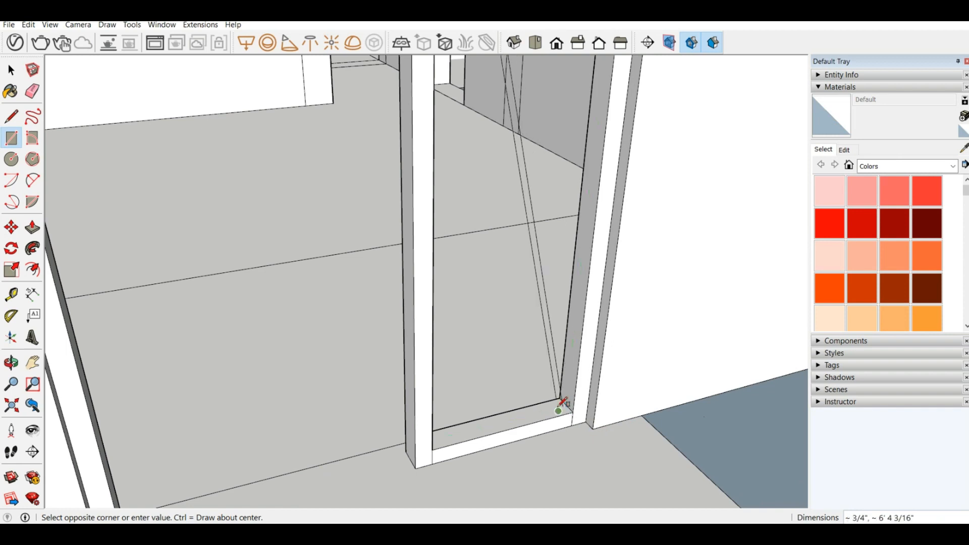
pyautogui.moveTo(347, 345); pyautogui.dragTo(352, 354, button='middle')
pyautogui.scroll(-3, 353, 350)
pyautogui.scroll(4, 485, 393)
pyautogui.scroll(4, 500, 389)
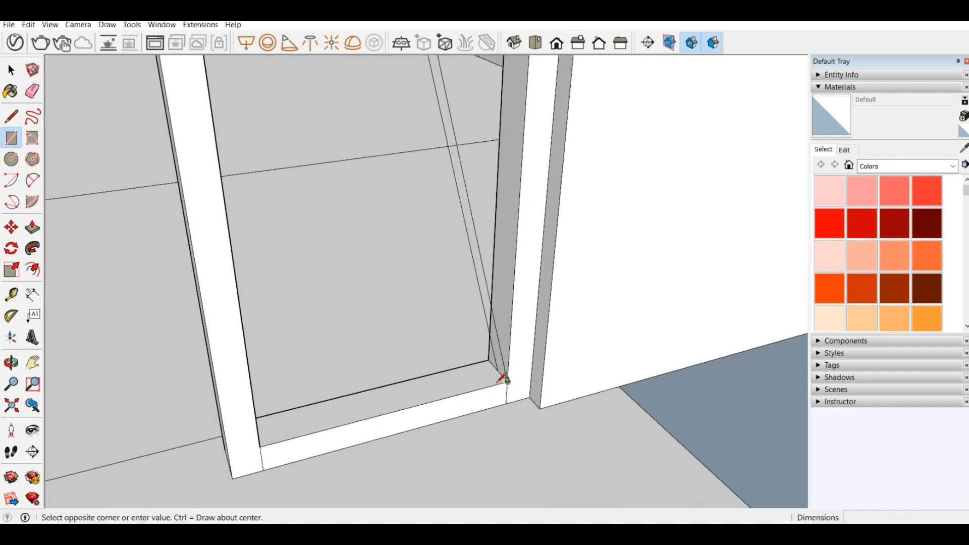
pyautogui.click(497, 370)
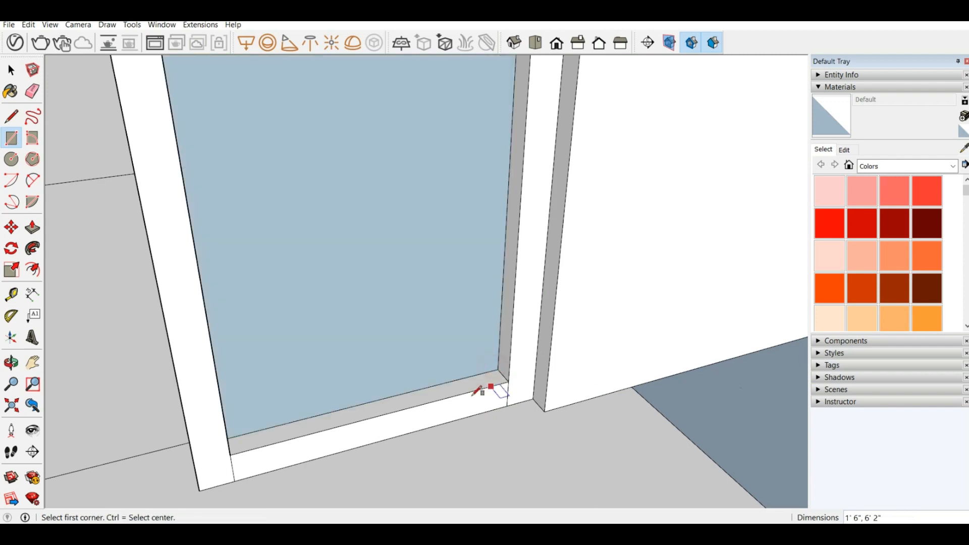
# Step: Reverse the narrow side panel's face so that its front side points outward
pyautogui.scroll(-5, 486, 389)
pyautogui.moveTo(398, 191); pyautogui.dragTo(282, 101, button='middle')
pyautogui.scroll(3, 439, 206)
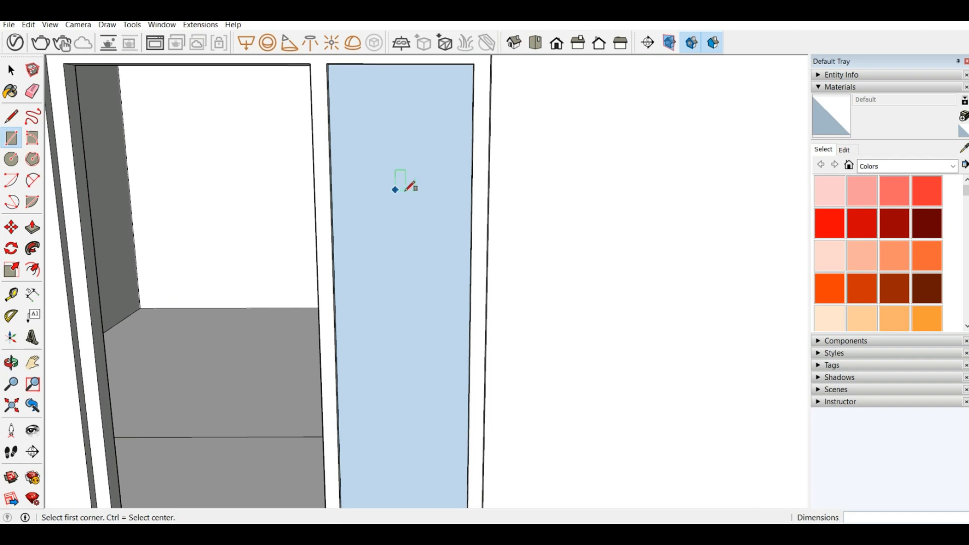
pyautogui.moveTo(396, 188); pyautogui.dragTo(315, 204, button='middle')
pyautogui.scroll(-4, 395, 158)
pyautogui.scroll(4, 400, 167)
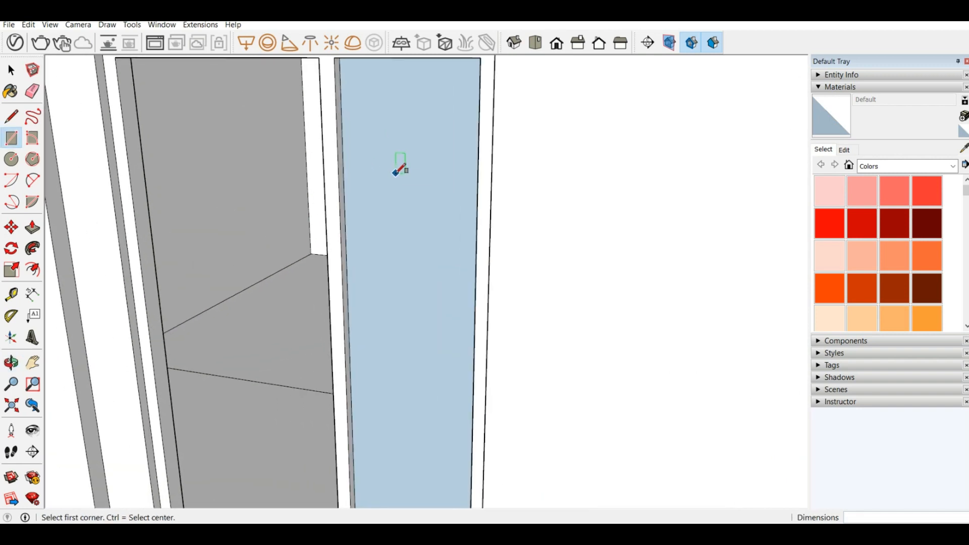
pyautogui.scroll(-3, 434, 192)
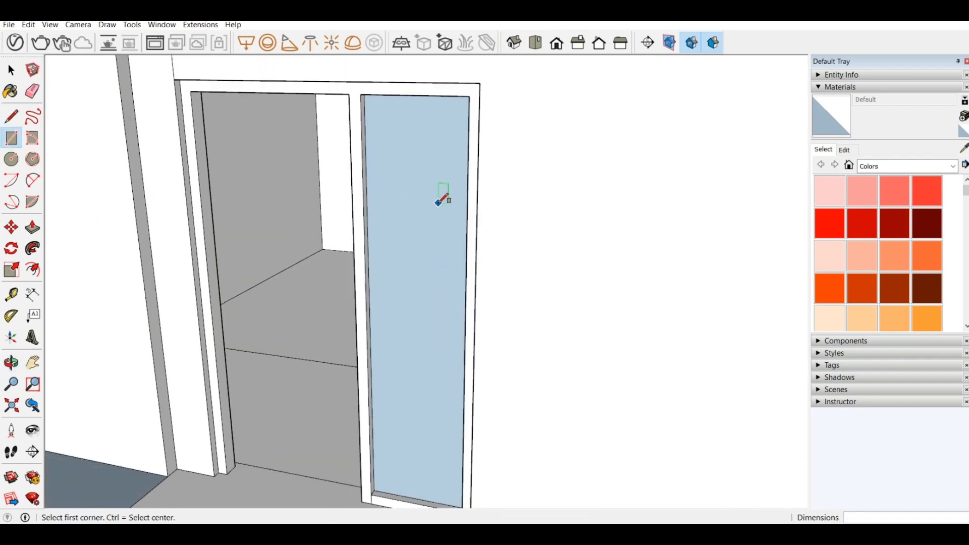
pyautogui.scroll(1, 419, 202)
pyautogui.scroll(2, 418, 267)
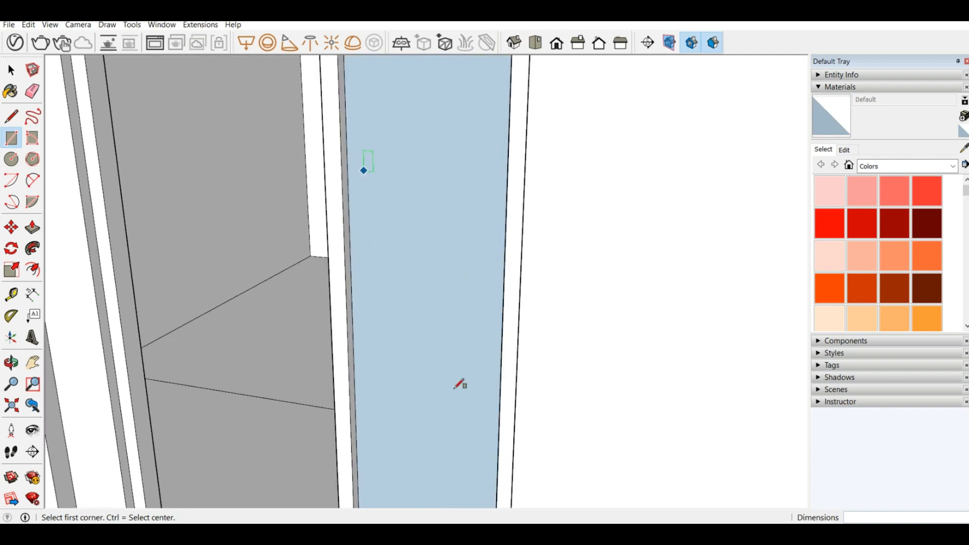
pyautogui.rightClick(405, 179)
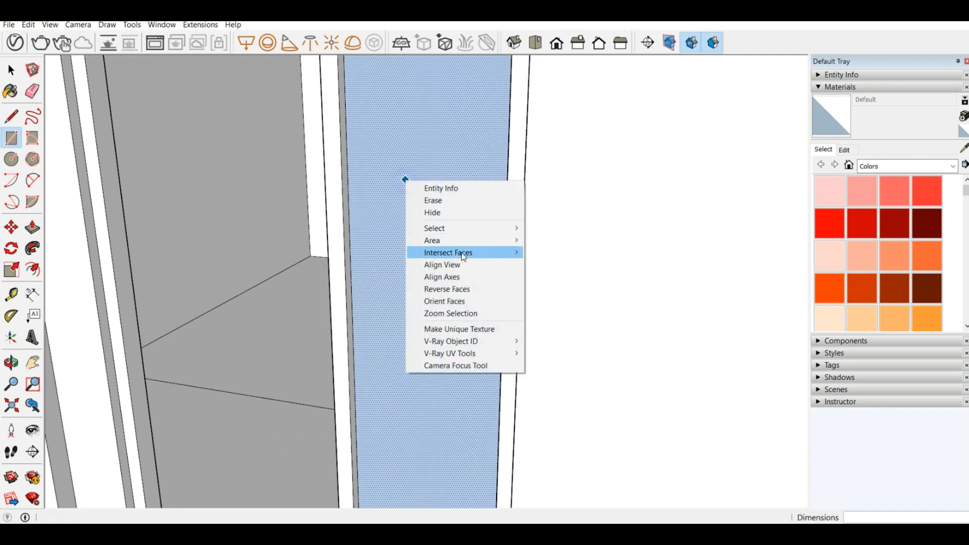
pyautogui.click(472, 290)
# Step: Fill the wider door opening with a 2' 6" by 6' 4" rectangle midway through the frame's depth, from left jamb to mullion
pyautogui.scroll(-3, 469, 286)
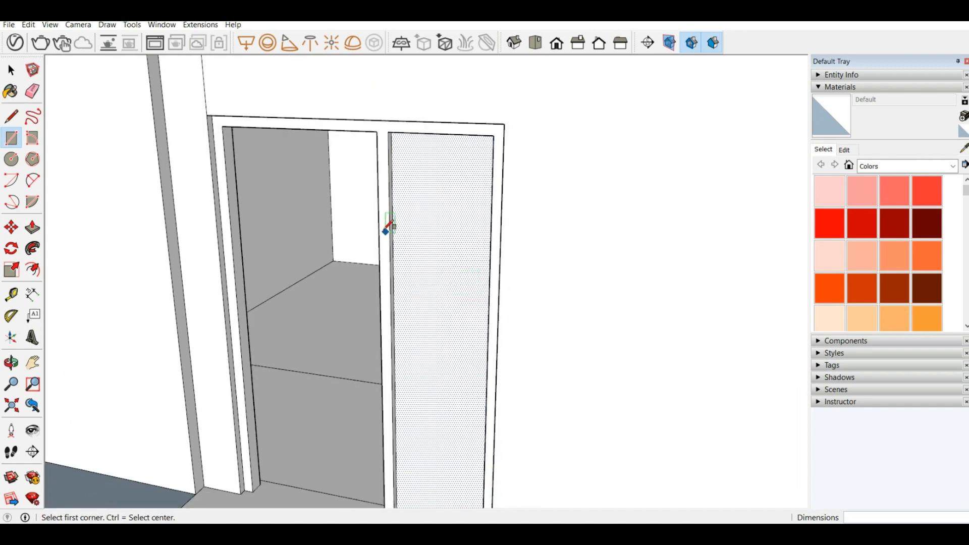
pyautogui.scroll(-1, 389, 226)
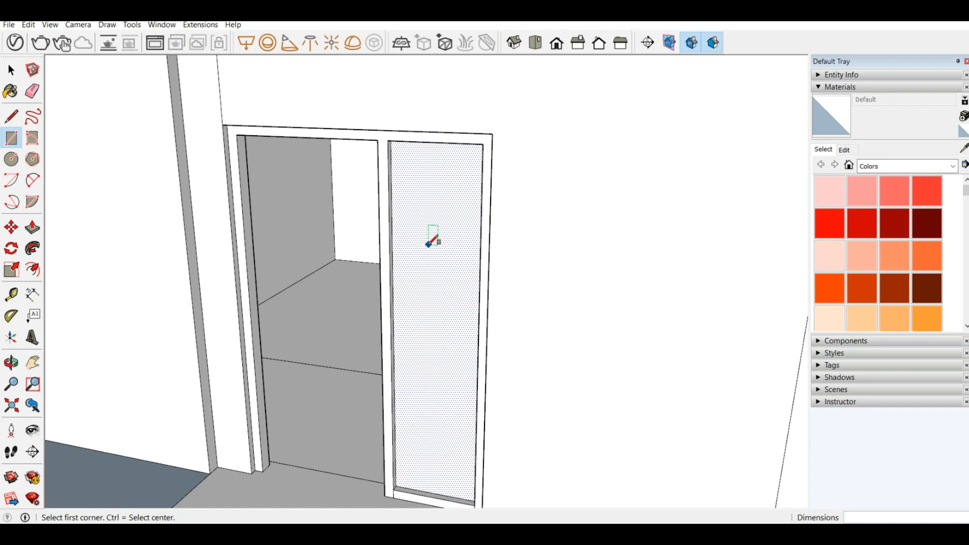
pyautogui.scroll(-3, 449, 247)
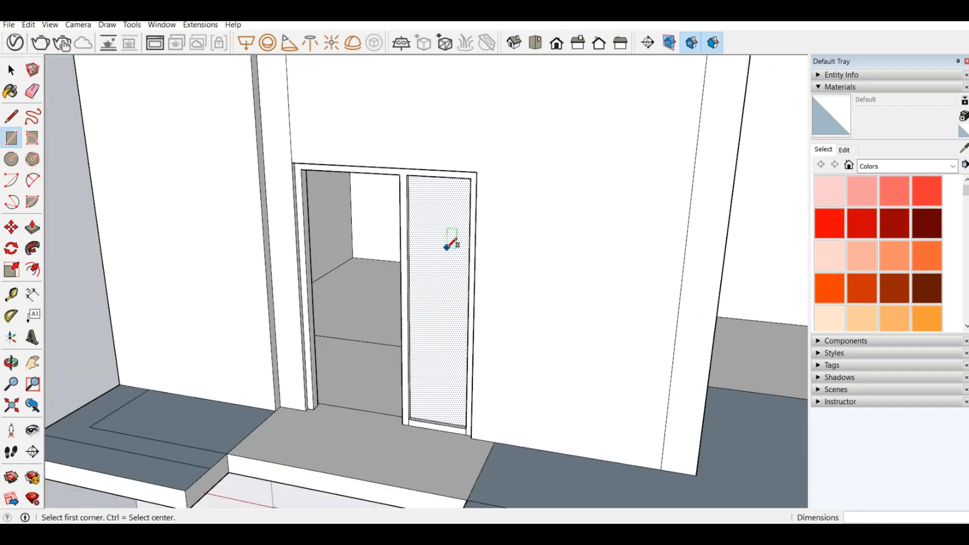
pyautogui.scroll(5, 332, 398)
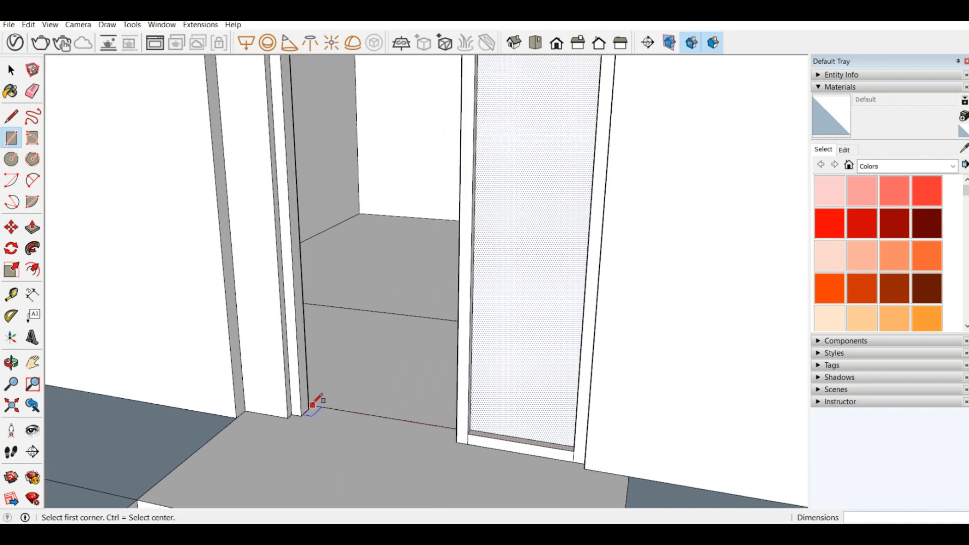
pyautogui.scroll(2, 303, 411)
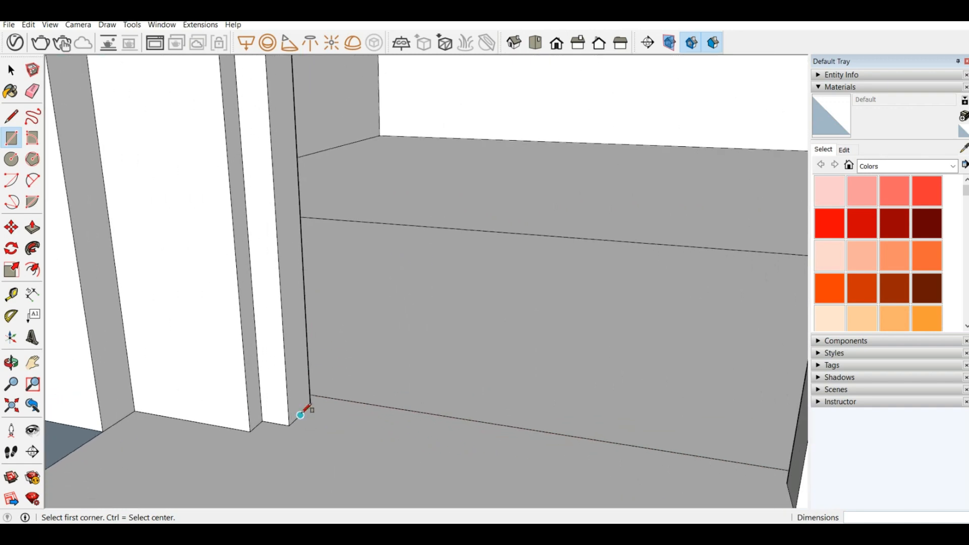
pyautogui.click(302, 412)
pyautogui.scroll(-4, 427, 434)
pyautogui.scroll(-3, 257, 293)
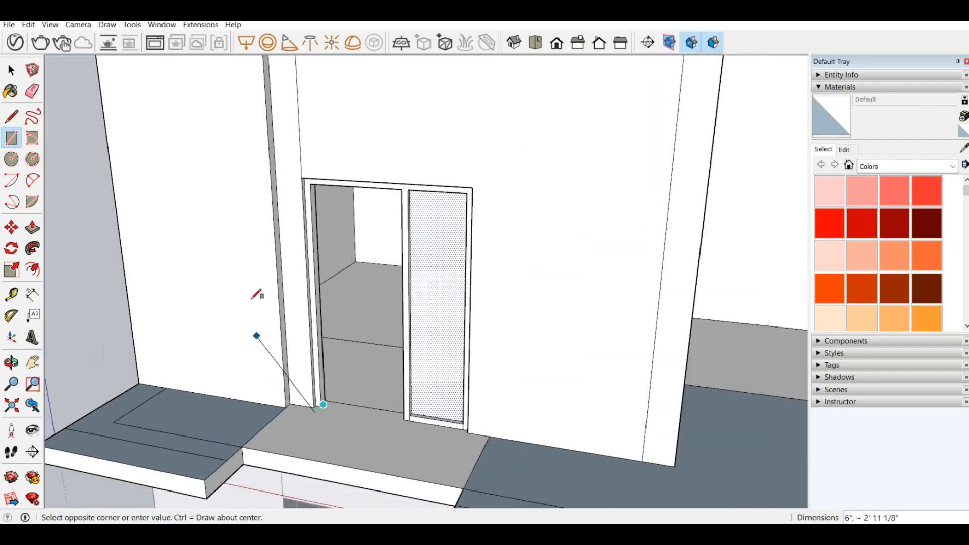
pyautogui.moveTo(257, 292); pyautogui.dragTo(435, 151, button='middle')
pyautogui.scroll(6, 426, 210)
pyautogui.moveTo(414, 215); pyautogui.dragTo(446, 178, button='middle')
pyautogui.scroll(4, 447, 240)
pyautogui.click(411, 193)
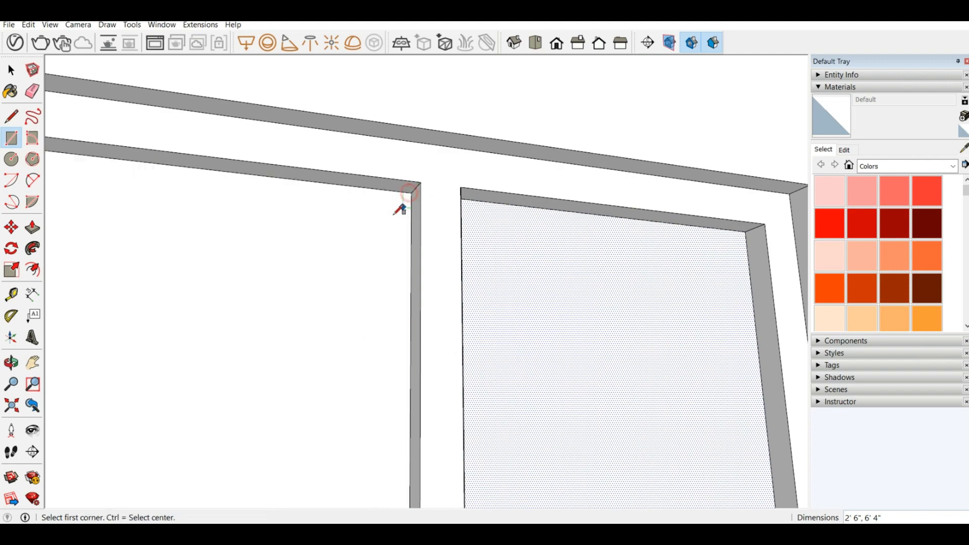
# Step: Examine the framed door and side panel from several angles and clear the selection of the side panel's face
pyautogui.moveTo(396, 211); pyautogui.dragTo(323, 420, button='middle')
pyautogui.scroll(-5, 235, 169)
pyautogui.scroll(-10, 237, 170)
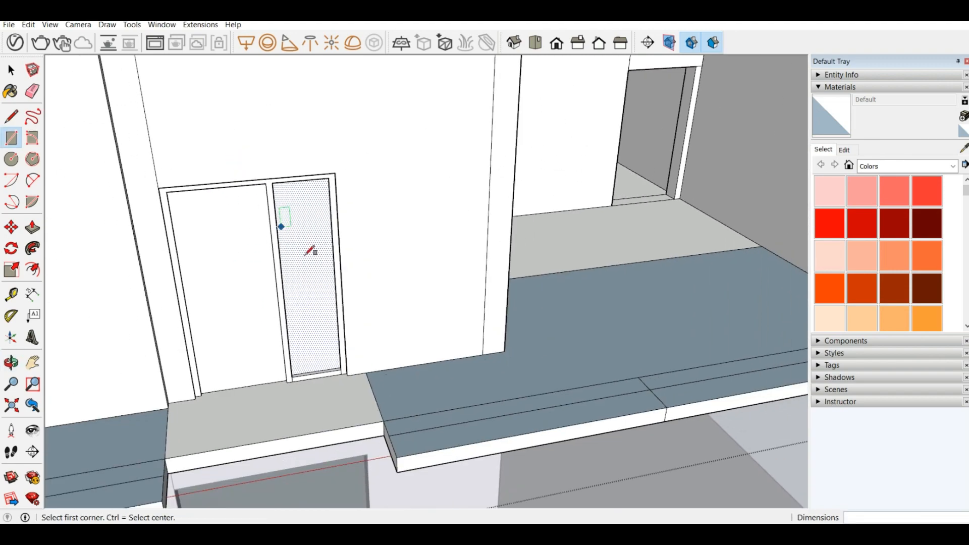
pyautogui.scroll(5, 295, 307)
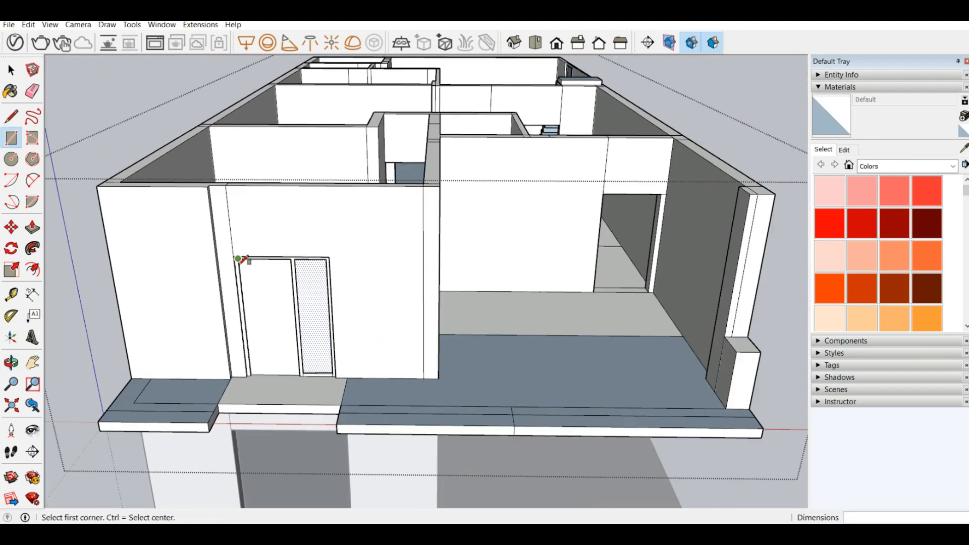
pyautogui.moveTo(242, 260); pyautogui.dragTo(202, 249, button='middle')
pyautogui.scroll(3, 201, 249)
pyautogui.scroll(2, 197, 247)
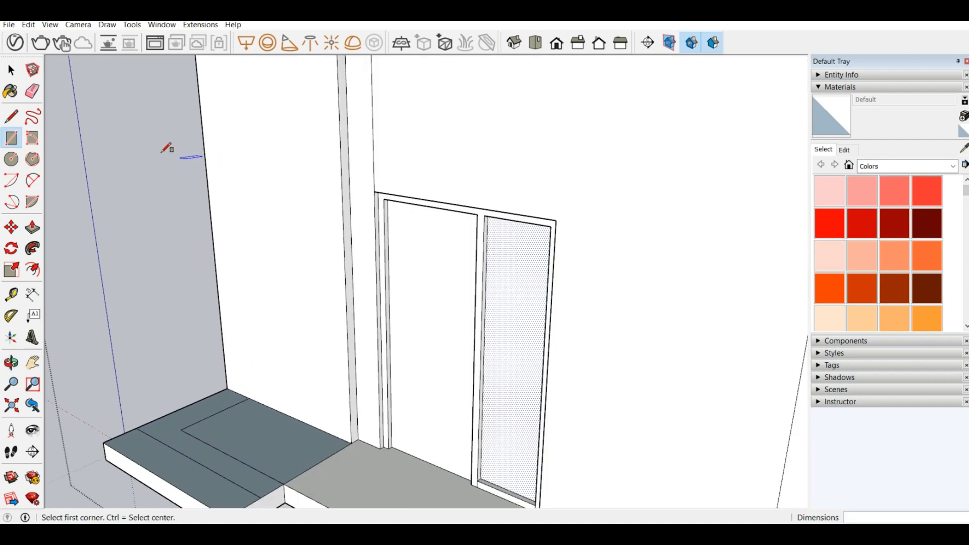
pyautogui.click(11, 70)
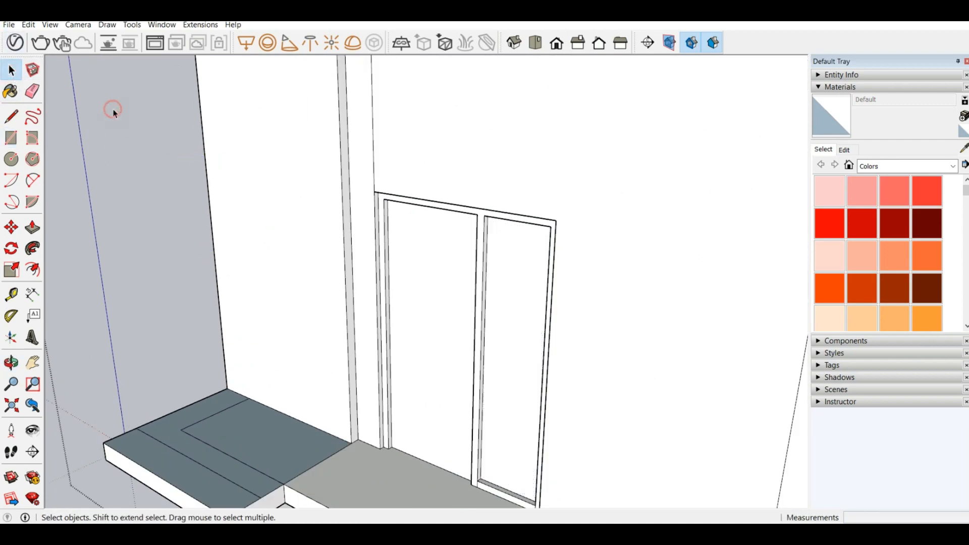
pyautogui.scroll(-5, 382, 226)
pyautogui.moveTo(383, 231); pyautogui.dragTo(298, 281, button='middle')
pyautogui.scroll(5, 426, 217)
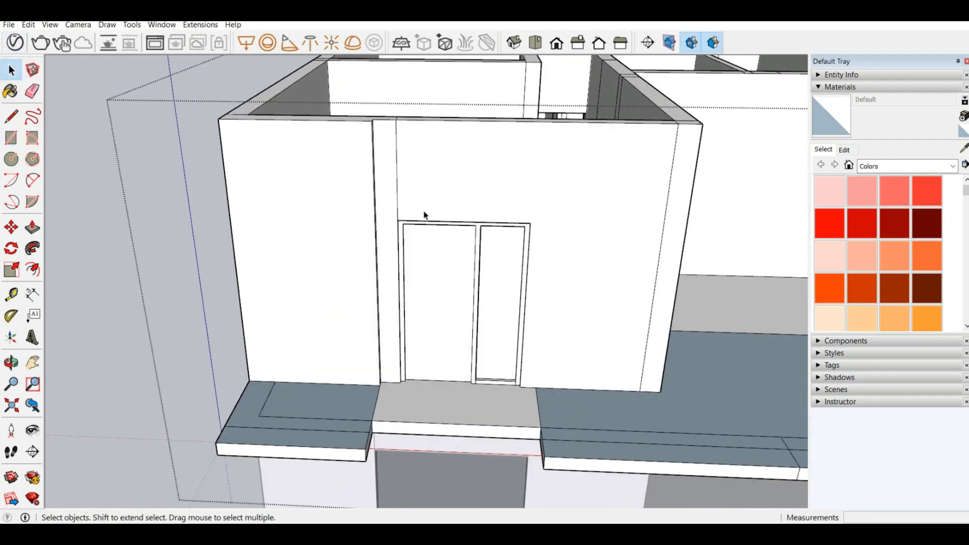
# Step: Try to paint the door frame with Color M06 and undo the fill
pyautogui.scroll(1, 368, 261)
pyautogui.scroll(-8, 919, 219)
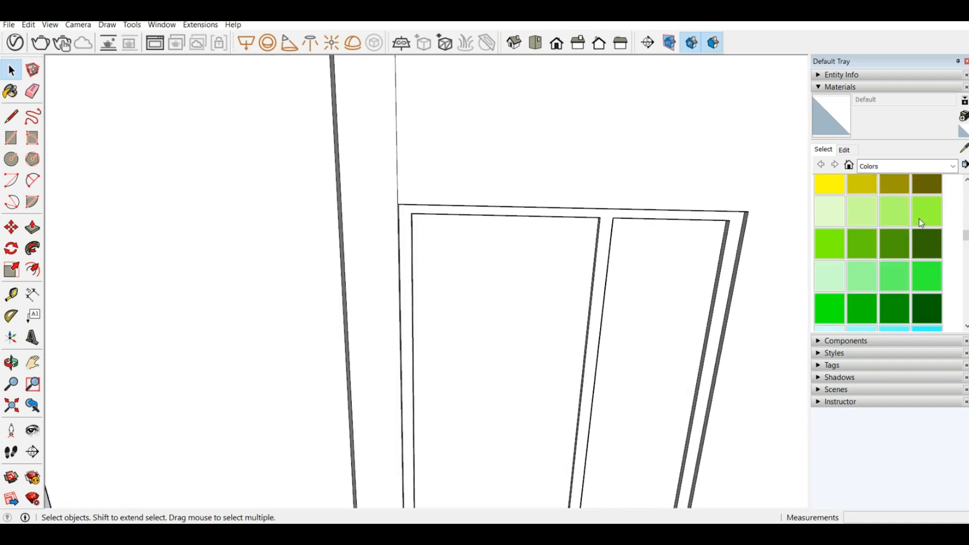
pyautogui.scroll(-3, 916, 222)
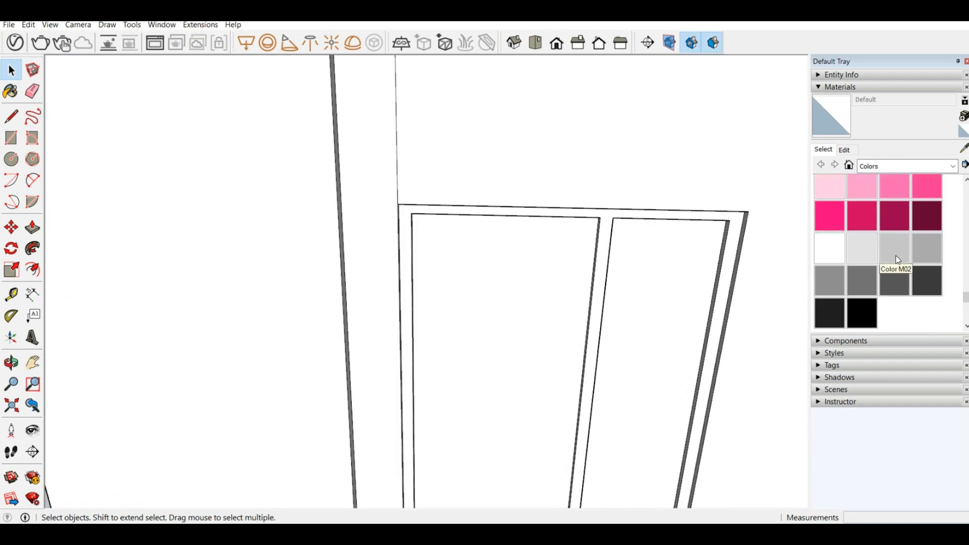
pyautogui.click(898, 280)
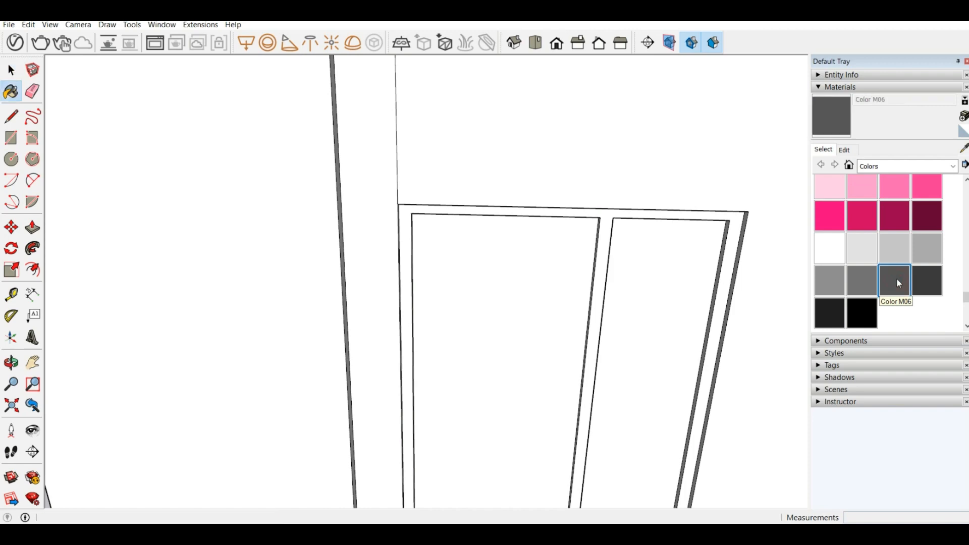
pyautogui.scroll(-4, 373, 208)
pyautogui.moveTo(440, 291)
pyautogui.mouseDown(button='middle')
pyautogui.moveTo(250, 234)
pyautogui.moveTo(225, 194)
pyautogui.mouseUp(button='middle')
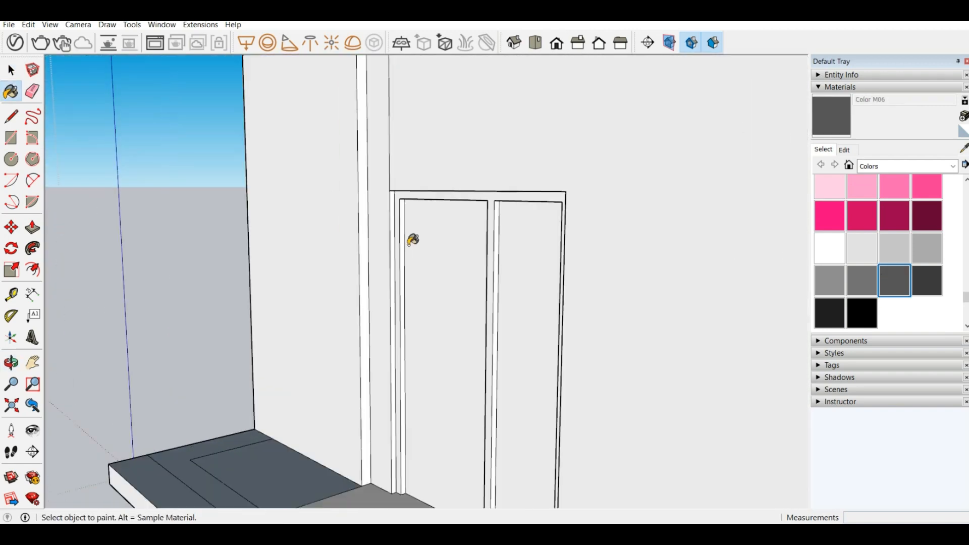
pyautogui.scroll(3, 404, 245)
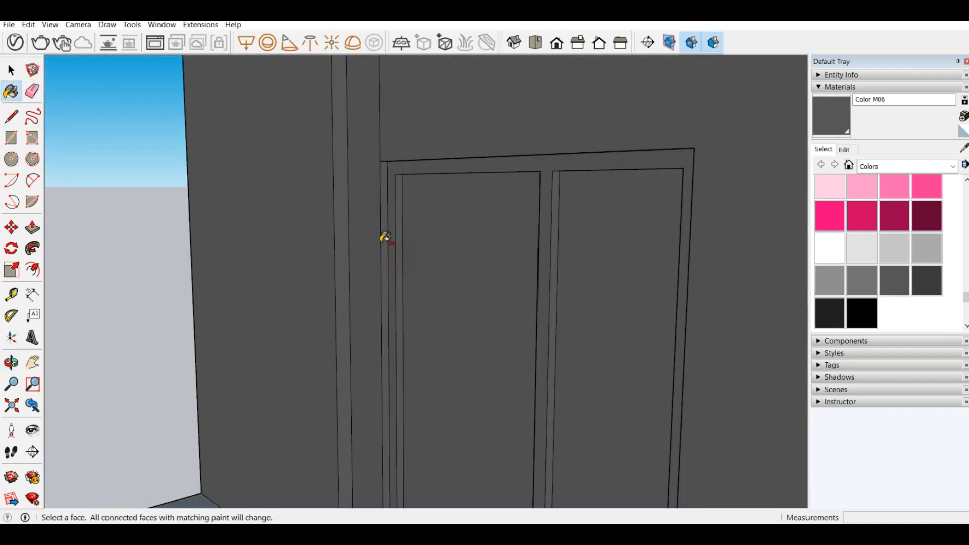
pyautogui.keyDown('ctrl'); pyautogui.click(402, 251); pyautogui.keyUp('ctrl')
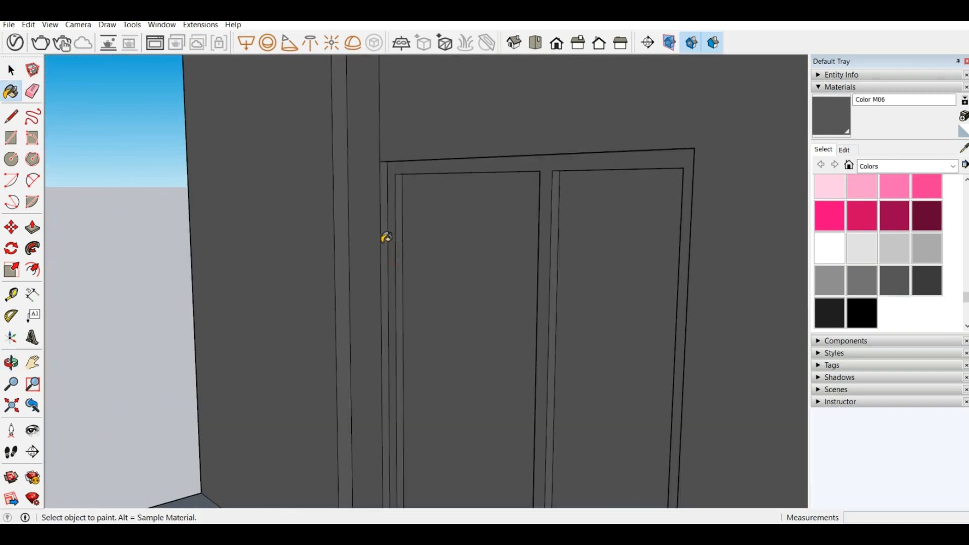
pyautogui.hotkey('ctrl', 'z')
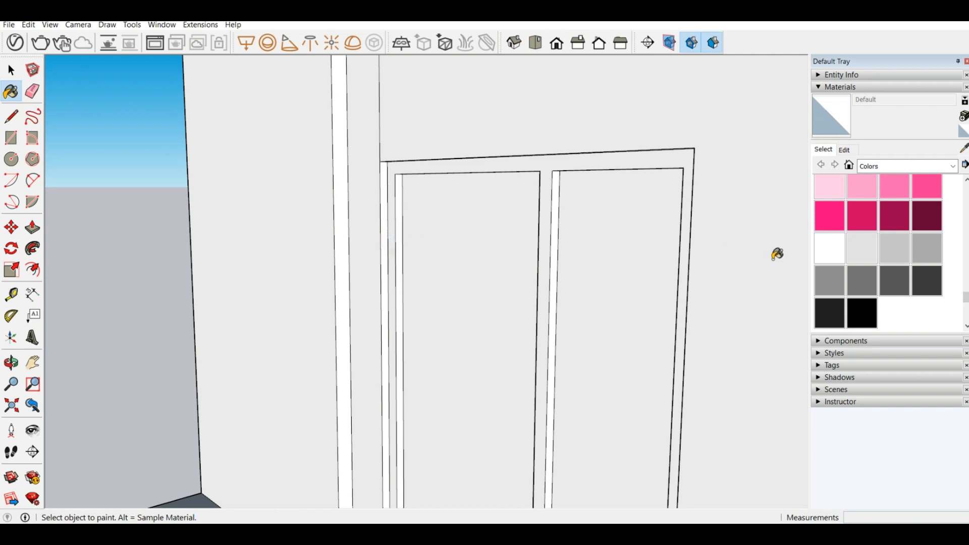
# Step: Paint the door frame's outer front face and the left jamb's inner side with Color M05
pyautogui.click(849, 281)
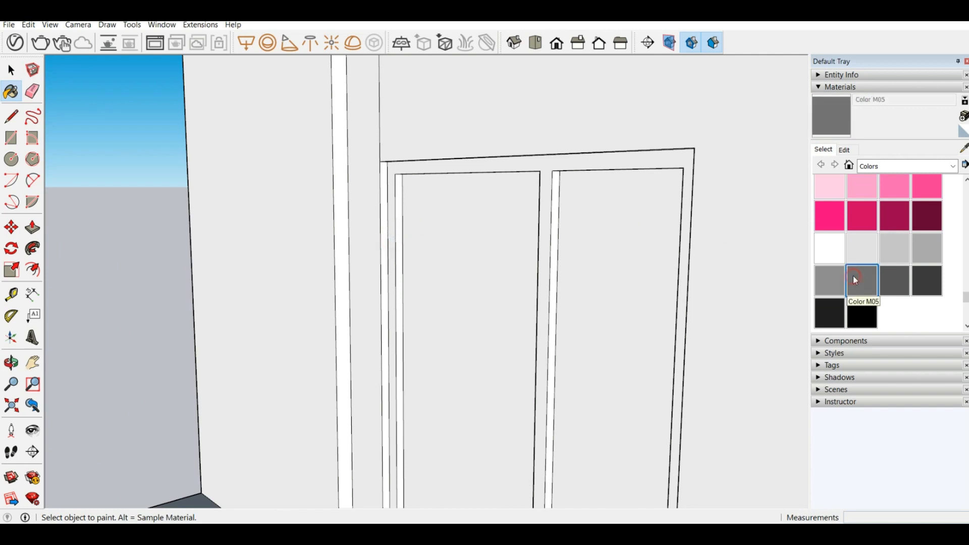
pyautogui.click(394, 203)
pyautogui.click(401, 203)
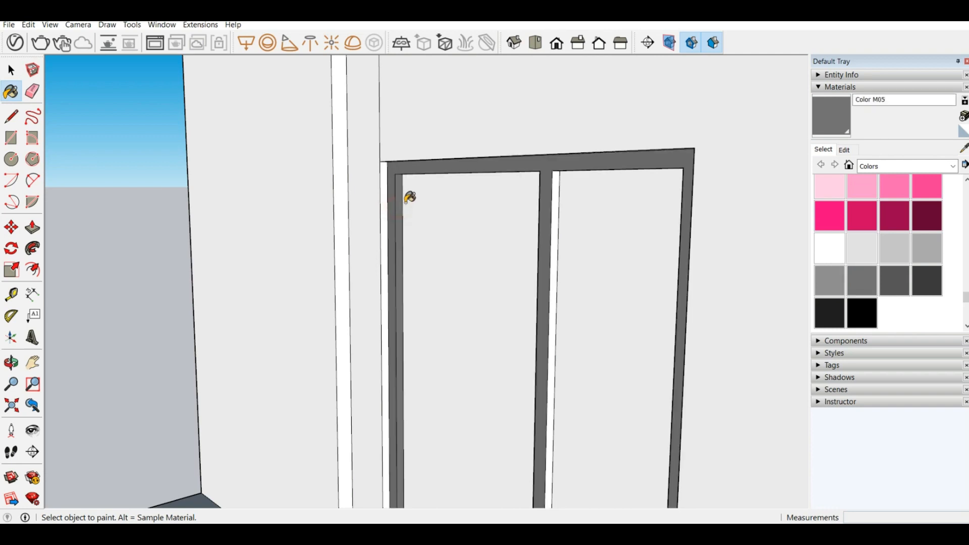
# Step: Paint the mullion's door-side face, both undersides of the frame head and the right jamb's inner side with Color M05
pyautogui.moveTo(409, 197)
pyautogui.mouseDown(button='middle')
pyautogui.moveTo(725, 182)
pyautogui.moveTo(560, 173)
pyautogui.moveTo(575, 158)
pyautogui.mouseUp(button='middle')
pyautogui.scroll(3, 560, 173)
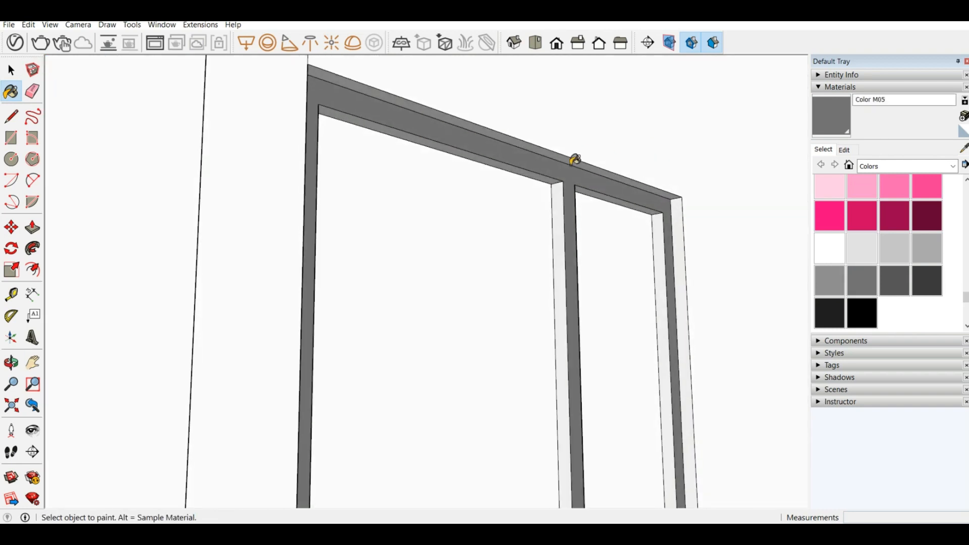
pyautogui.scroll(3, 576, 159)
pyautogui.keyDown('ctrl'); pyautogui.click(544, 191); pyautogui.keyUp('ctrl')
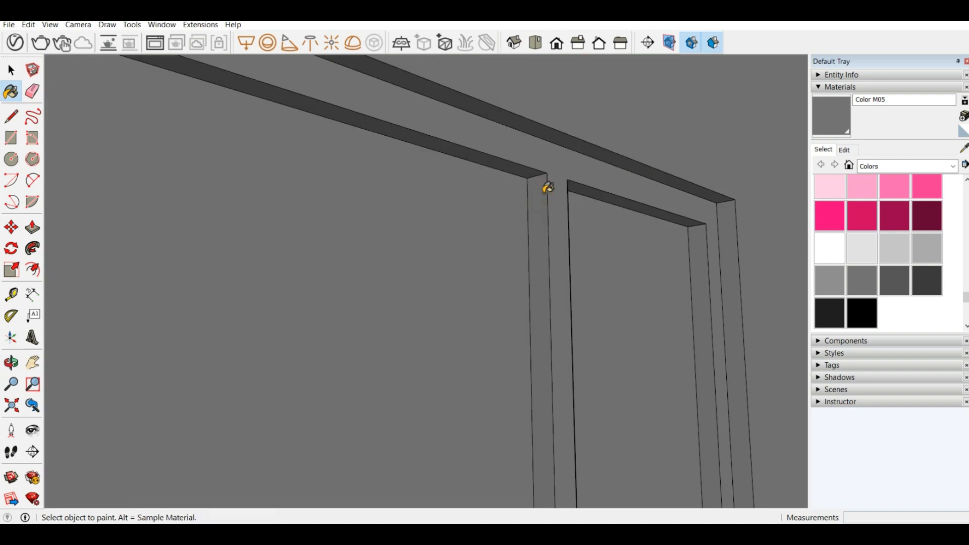
pyautogui.hotkey('ctrl', 'z')
pyautogui.click(539, 185)
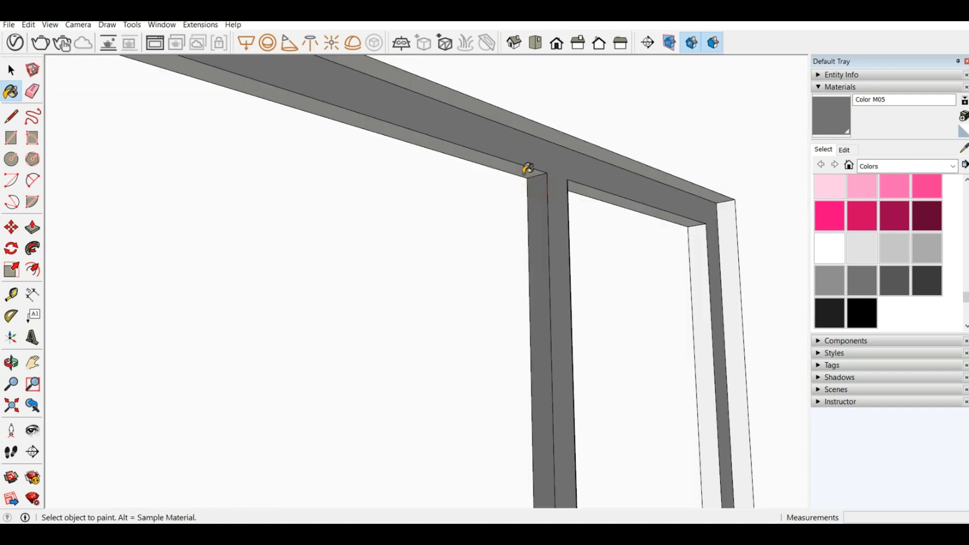
pyautogui.click(522, 171)
pyautogui.click(616, 192)
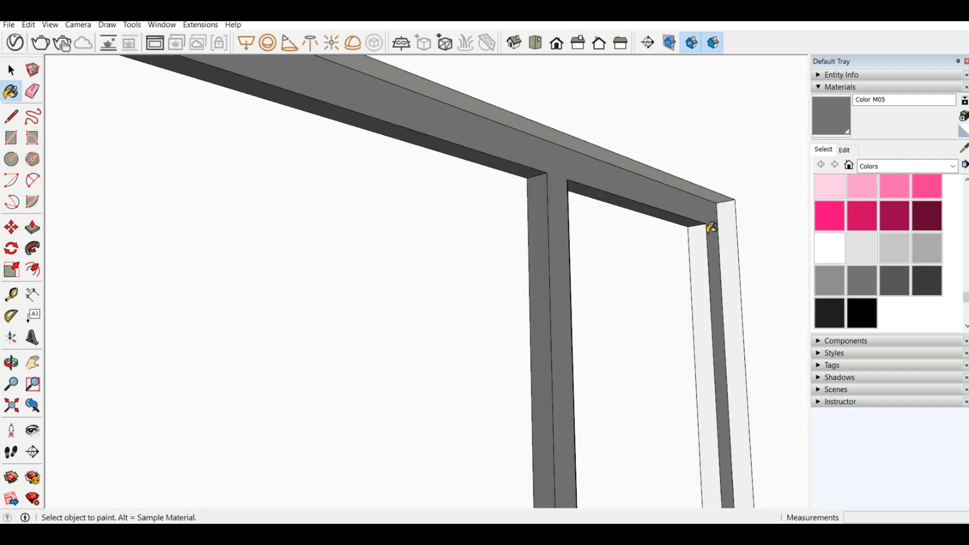
pyautogui.click(696, 232)
# Step: Paint the low sill under the narrow side panel with Color M05 on the outside of the frame
pyautogui.scroll(-5, 439, 189)
pyautogui.scroll(-5, 439, 189)
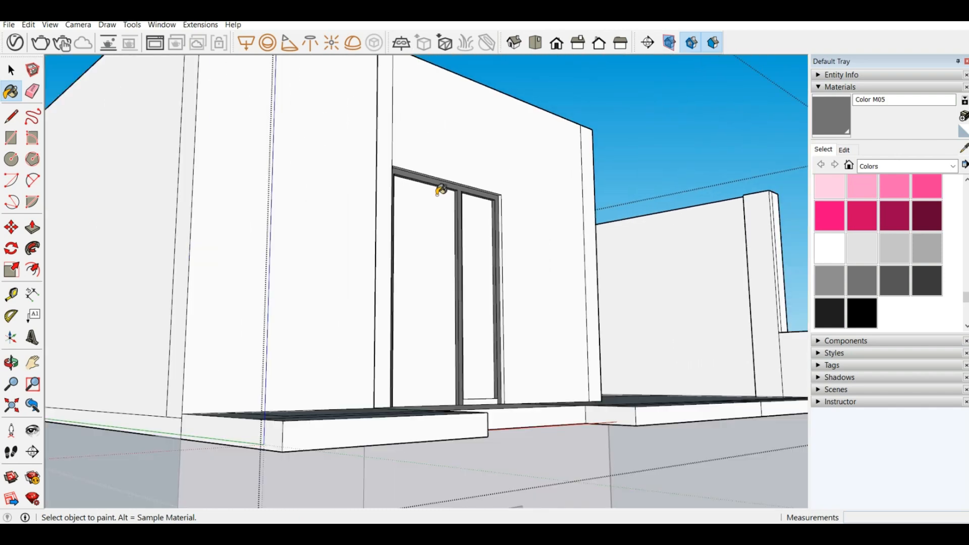
pyautogui.moveTo(521, 361); pyautogui.dragTo(493, 505, button='middle')
pyautogui.scroll(5, 561, 150)
pyautogui.scroll(3, 564, 149)
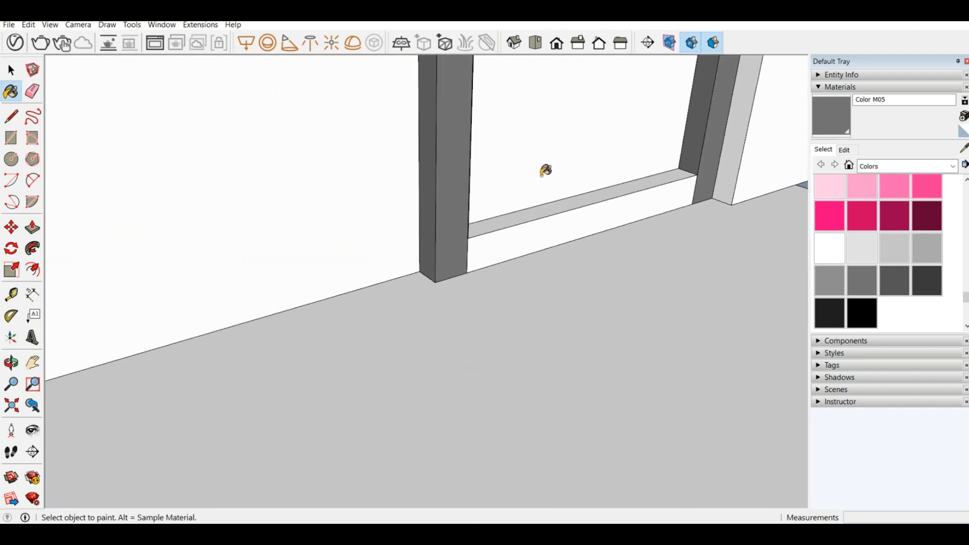
pyautogui.click(531, 223)
# Step: Paint the frame's room-side face, the mullion's side and the inner side of the door jamb with Color M05
pyautogui.scroll(-6, 444, 202)
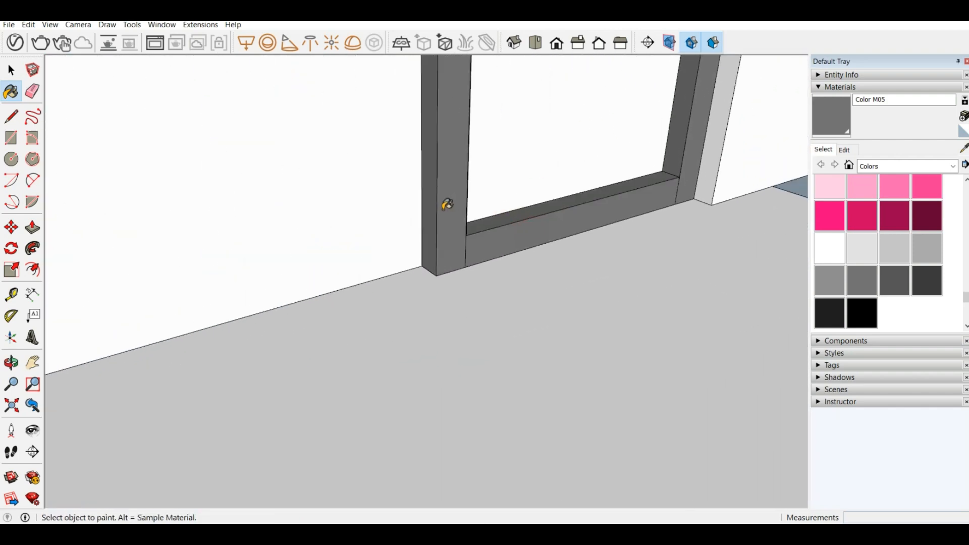
pyautogui.moveTo(461, 231)
pyautogui.mouseDown(button='middle')
pyautogui.moveTo(465, 210)
pyautogui.moveTo(470, 240)
pyautogui.mouseUp(button='middle')
pyautogui.scroll(-5, 475, 233)
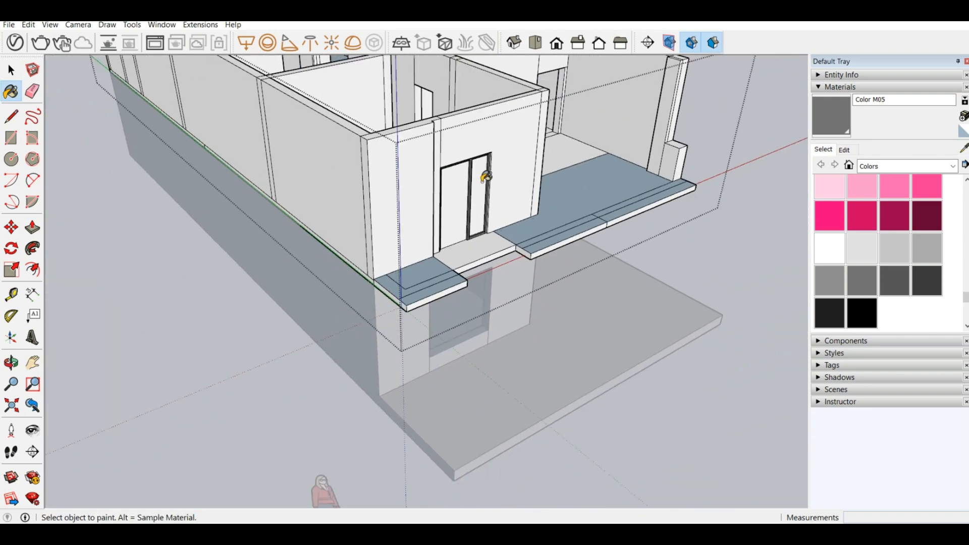
pyautogui.moveTo(485, 177); pyautogui.dragTo(154, 101, button='middle')
pyautogui.scroll(6, 398, 147)
pyautogui.scroll(2, 452, 172)
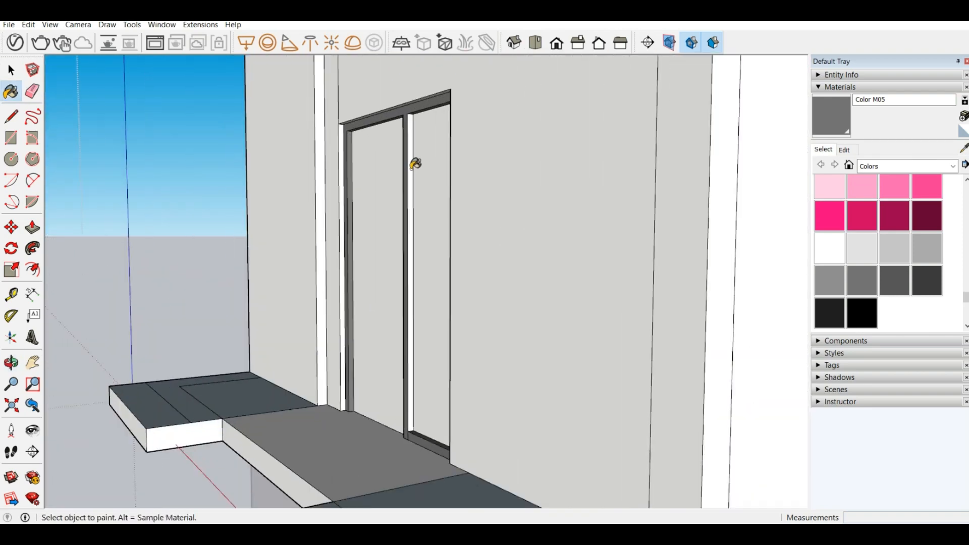
pyautogui.scroll(-3, 414, 164)
pyautogui.scroll(-5, 422, 217)
pyautogui.moveTo(422, 217); pyautogui.dragTo(76, 265, button='middle')
pyautogui.scroll(8, 242, 180)
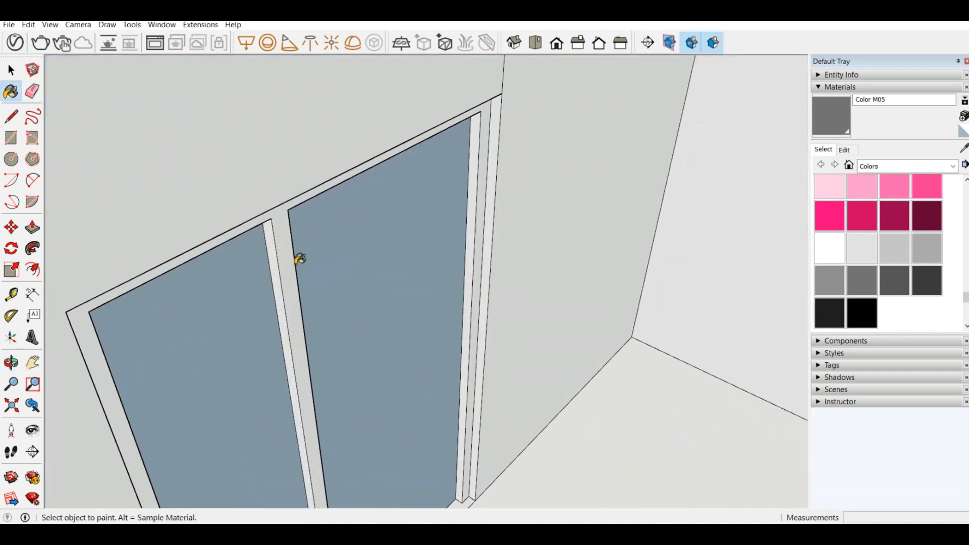
pyautogui.click(284, 252)
pyautogui.click(273, 247)
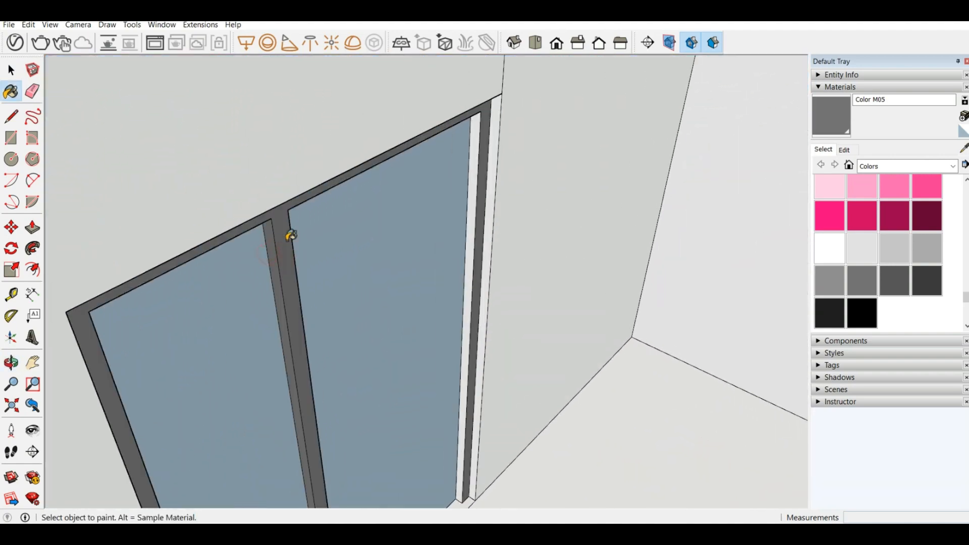
pyautogui.moveTo(288, 232)
pyautogui.mouseDown(button='middle')
pyautogui.moveTo(409, 124)
pyautogui.moveTo(462, 172)
pyautogui.mouseUp(button='middle')
pyautogui.click(444, 169)
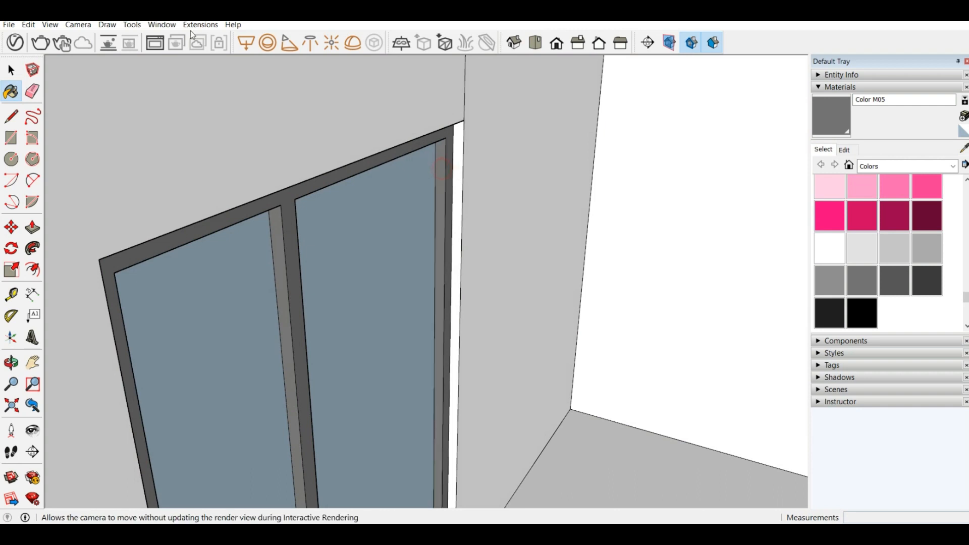
# Step: Paint the room-side faces of the sill and the remaining mullion and jamb sides with Color M05
pyautogui.scroll(-5, 260, 146)
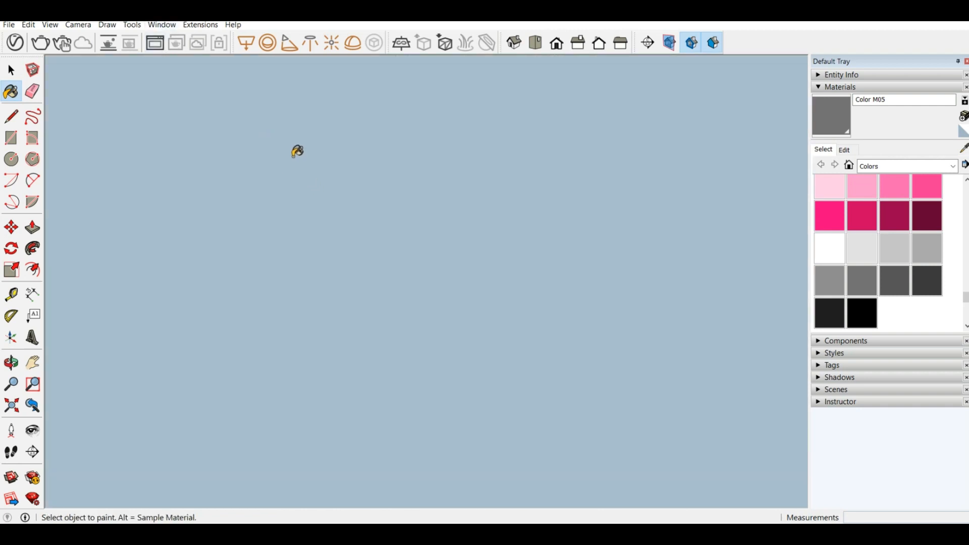
pyautogui.scroll(5, 302, 151)
pyautogui.moveTo(318, 150); pyautogui.dragTo(98, 370, button='middle')
pyautogui.scroll(3, 247, 400)
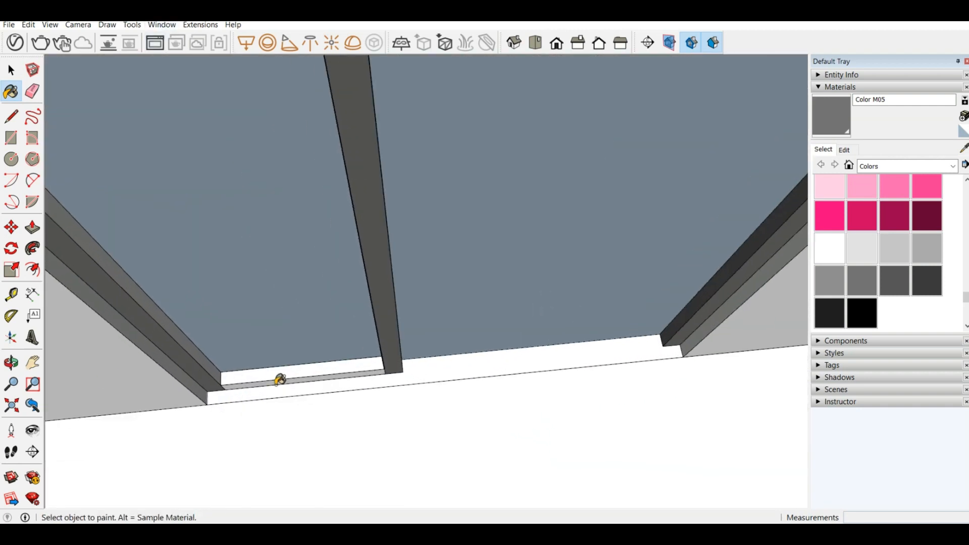
pyautogui.click(276, 377)
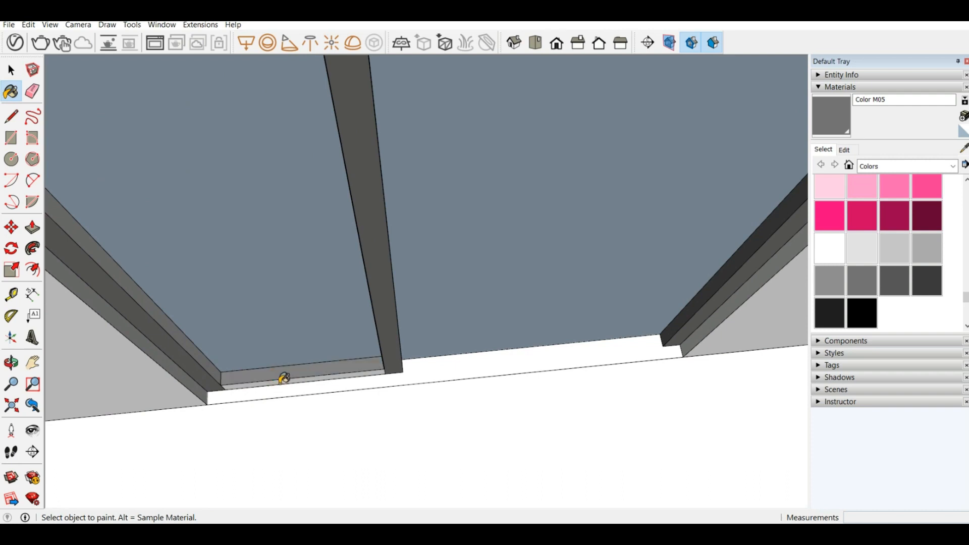
pyautogui.click(284, 378)
pyautogui.moveTo(281, 376); pyautogui.dragTo(108, 301, button='middle')
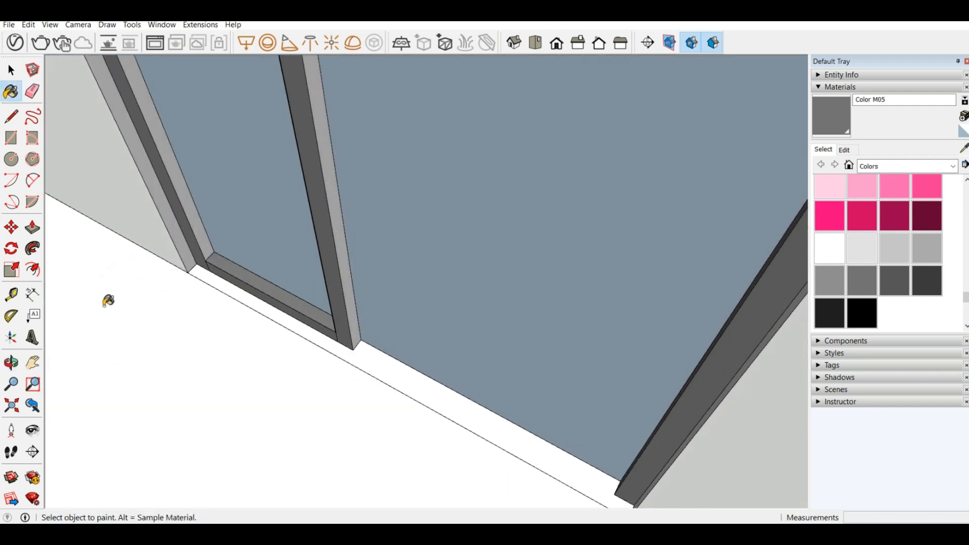
pyautogui.click(339, 236)
pyautogui.click(154, 121)
# Step: Examine the painted door frame from inside and outside, along with the balcony slabs in front of it
pyautogui.moveTo(157, 121)
pyautogui.mouseDown(button='middle')
pyautogui.moveTo(287, 130)
pyautogui.moveTo(538, 76)
pyautogui.mouseUp(button='middle')
pyautogui.moveTo(314, 274); pyautogui.dragTo(417, 291, button='middle')
pyautogui.scroll(-9, 418, 291)
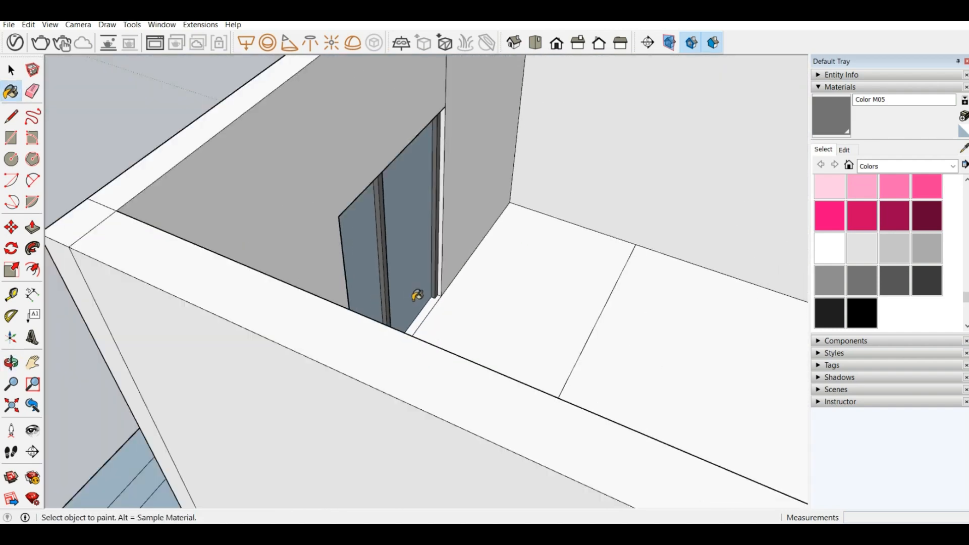
pyautogui.moveTo(317, 218); pyautogui.dragTo(692, 75, button='middle')
pyautogui.scroll(-1, 510, 255)
pyautogui.moveTo(510, 256); pyautogui.dragTo(460, 281, button='middle')
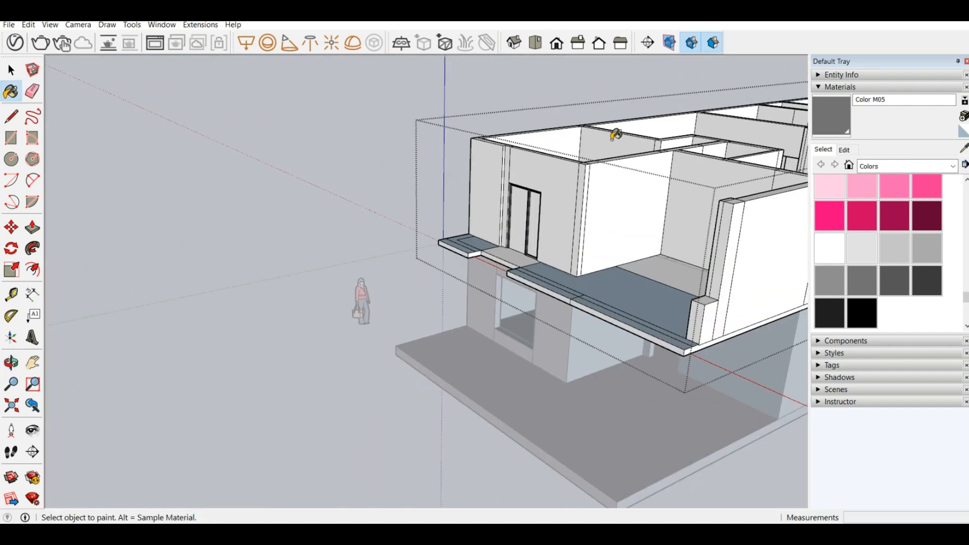
pyautogui.scroll(4, 520, 166)
pyautogui.moveTo(393, 214); pyautogui.dragTo(594, 213, button='middle')
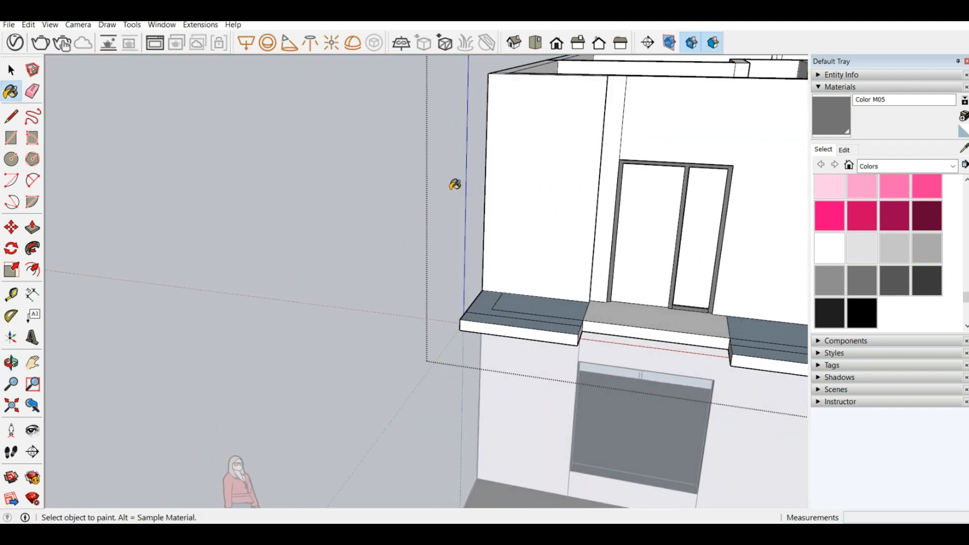
pyautogui.scroll(-3, 454, 184)
pyautogui.moveTo(296, 260); pyautogui.dragTo(316, 190, button='middle')
pyautogui.scroll(4, 357, 324)
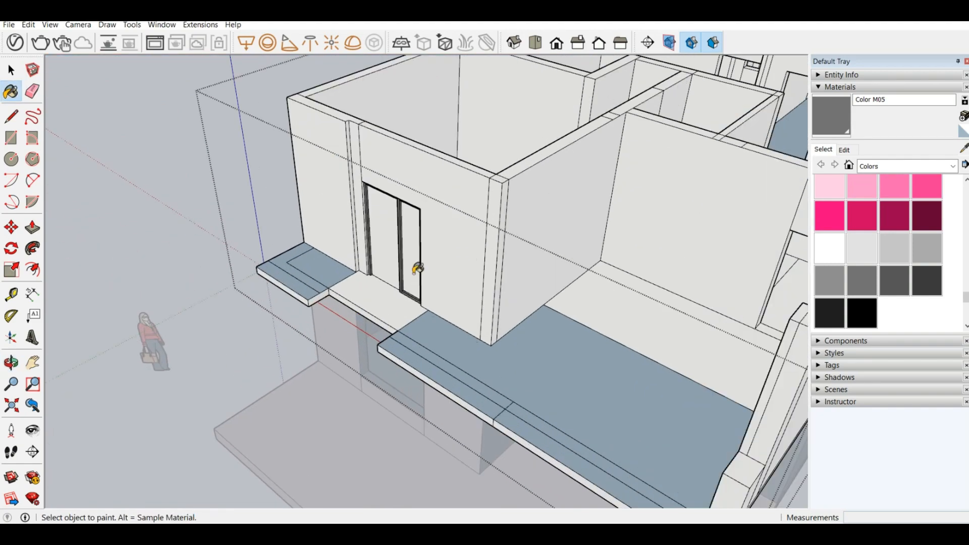
pyautogui.moveTo(340, 260); pyautogui.dragTo(472, 313, button='middle')
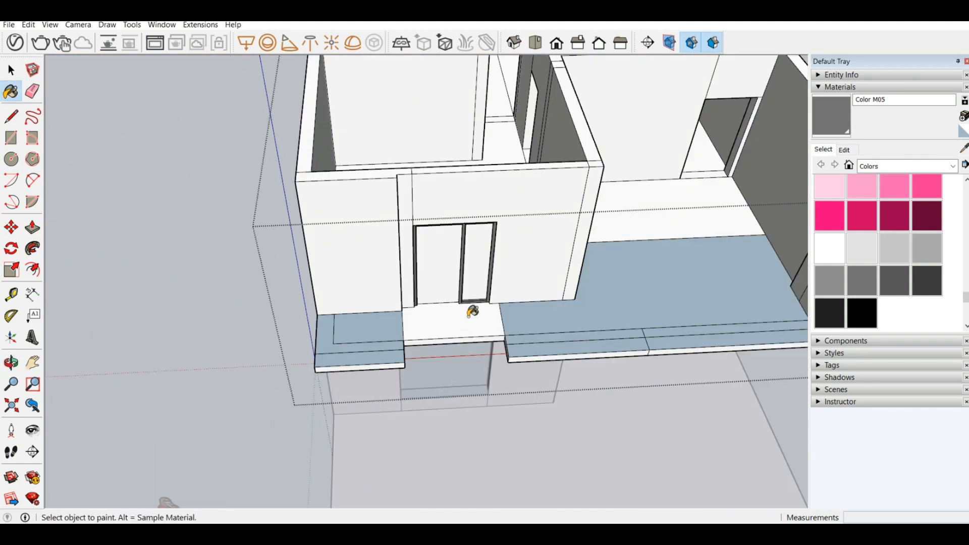
# Step: Push/Pull the front strip of the left balcony slab up 9' 11" to the top of the house wall
pyautogui.scroll(3, 409, 366)
pyautogui.moveTo(409, 367); pyautogui.dragTo(202, 376, button='middle')
pyautogui.moveTo(98, 296); pyautogui.dragTo(227, 359, button='middle')
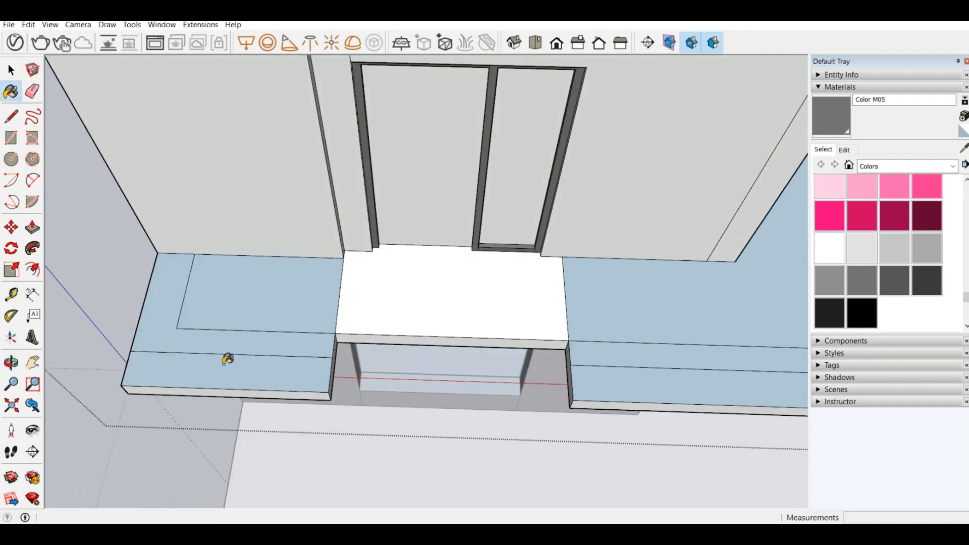
pyautogui.click(32, 227)
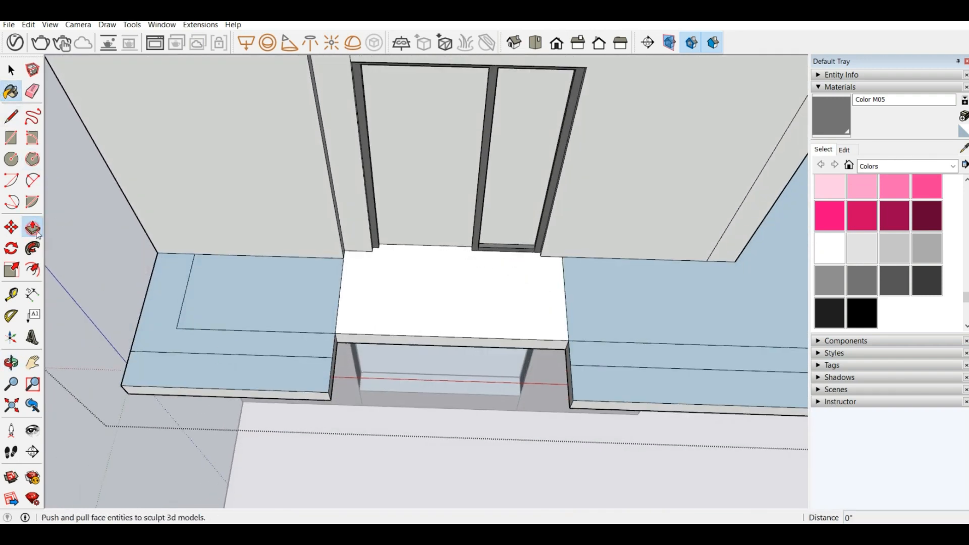
pyautogui.click(226, 387)
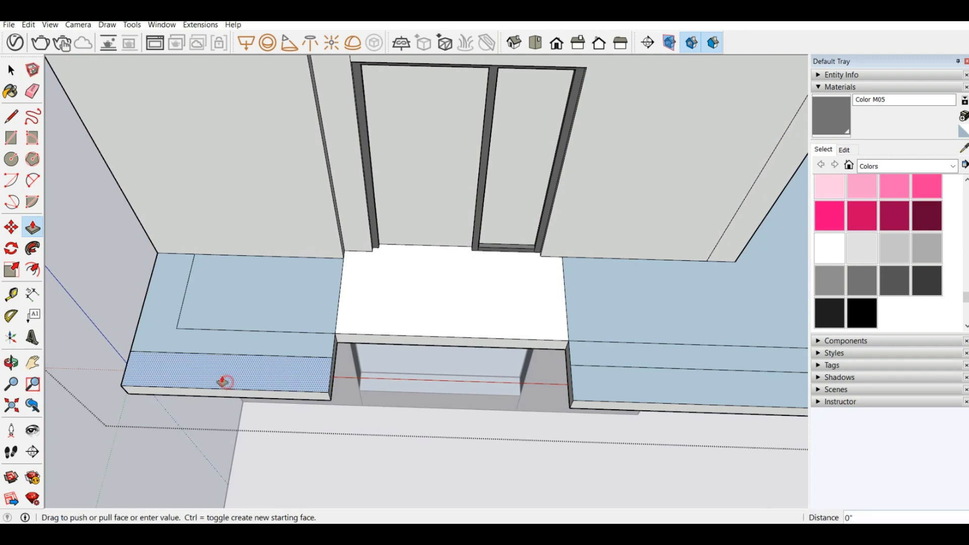
pyautogui.scroll(-3, 168, 305)
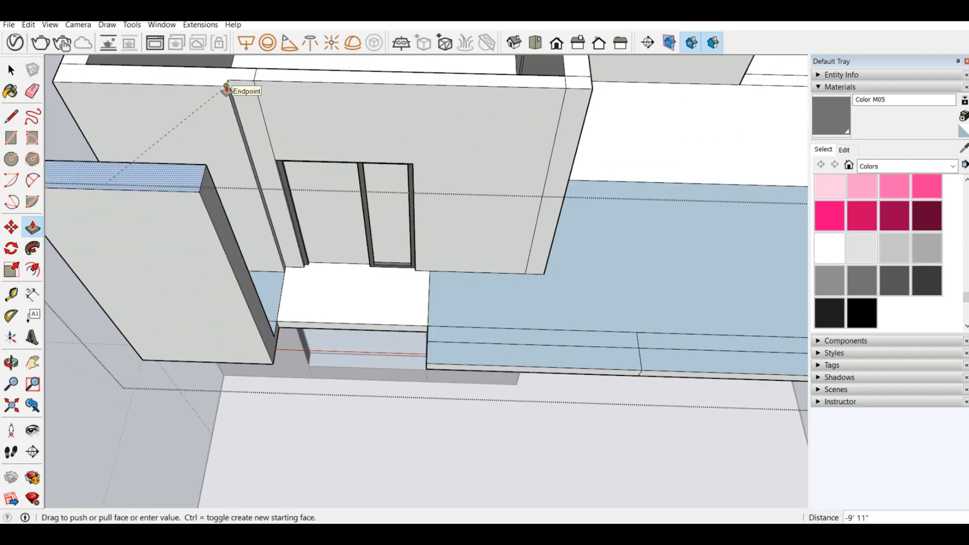
pyautogui.click(226, 89)
# Step: Push/Pull the front strip of the right balcony slab, up to its dividing line, to the left block's top height of 9' 11"
pyautogui.scroll(-3, 410, 319)
pyautogui.moveTo(411, 319); pyautogui.dragTo(152, 103, button='middle')
pyautogui.scroll(3, 396, 309)
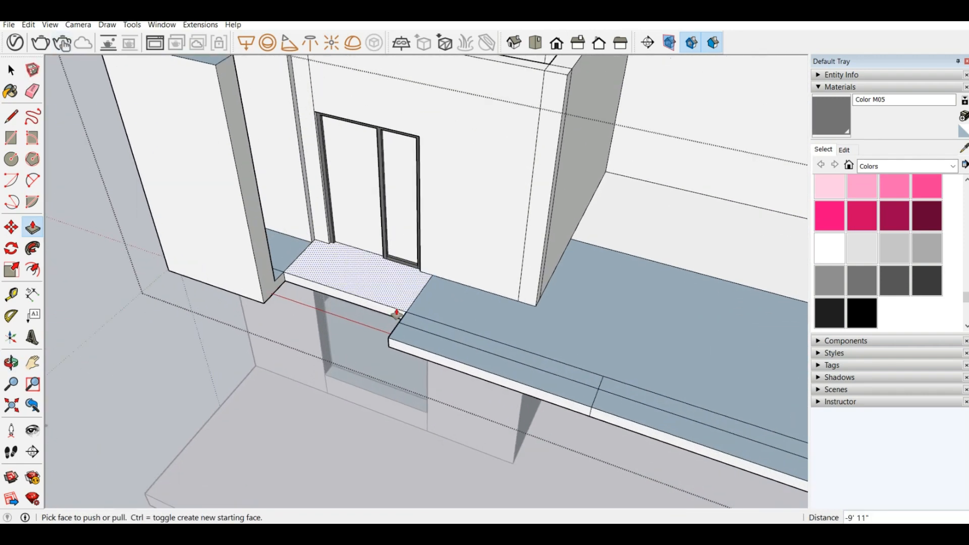
pyautogui.click(417, 340)
pyautogui.click(216, 67)
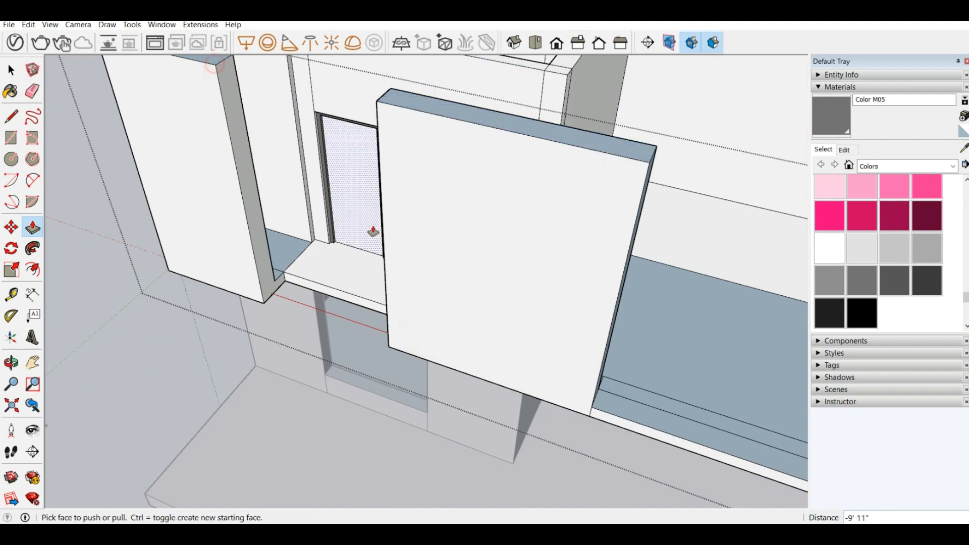
# Step: Draw a line on the slab's underside from the left wall block's inner corner to the slab's side edge, parallel to the front
pyautogui.scroll(-3, 493, 255)
pyautogui.moveTo(493, 255); pyautogui.dragTo(286, 151, button='middle')
pyautogui.scroll(5, 454, 326)
pyautogui.scroll(-3, 454, 325)
pyautogui.moveTo(454, 326); pyautogui.dragTo(400, 104, button='middle')
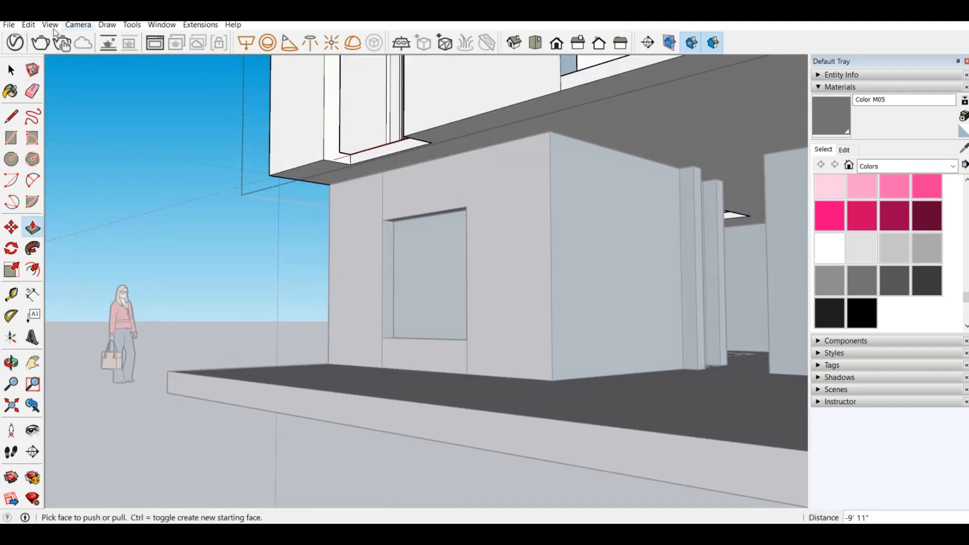
pyautogui.click(12, 117)
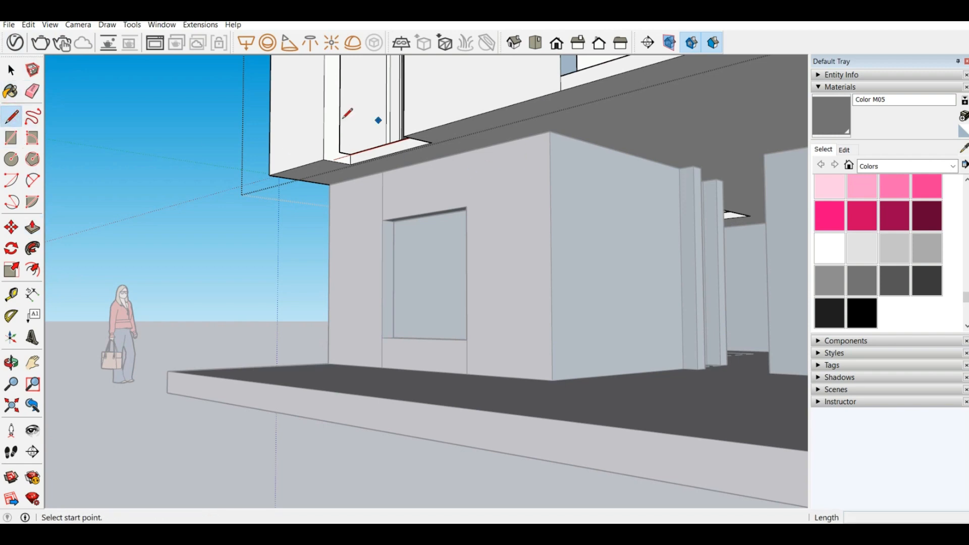
pyautogui.scroll(2, 426, 143)
pyautogui.moveTo(296, 155); pyautogui.dragTo(252, 54, button='middle')
pyautogui.click(288, 183)
pyautogui.click(286, 200)
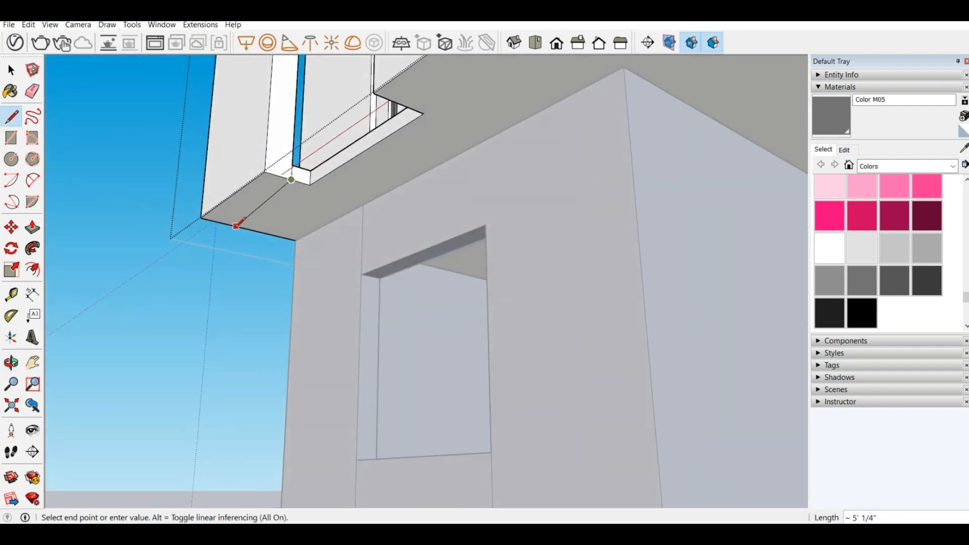
pyautogui.click(226, 223)
pyautogui.moveTo(226, 223); pyautogui.dragTo(277, 275, button='middle')
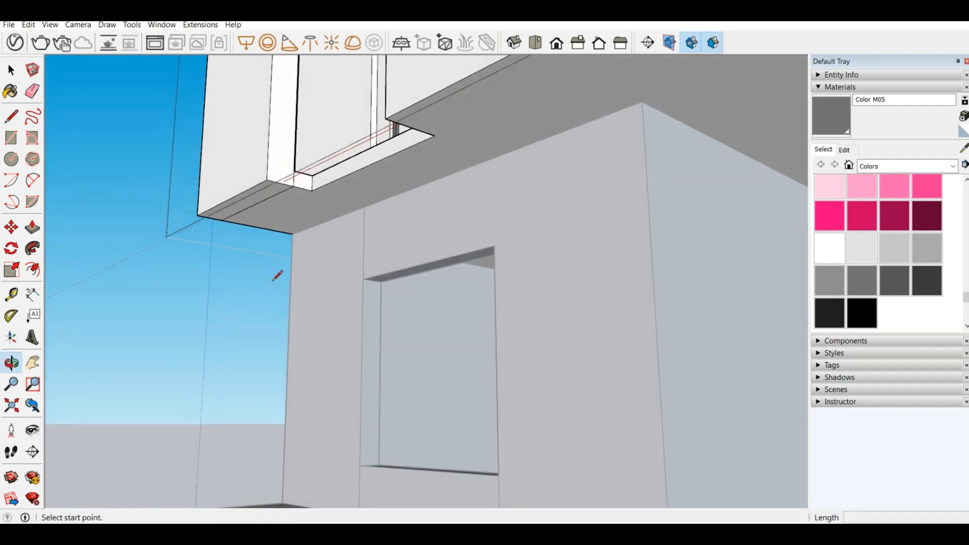
# Step: Outline the right wall block's footprint on the slab's underside with lines 11" deep and 8' long, closing at the front edge
pyautogui.click(385, 118)
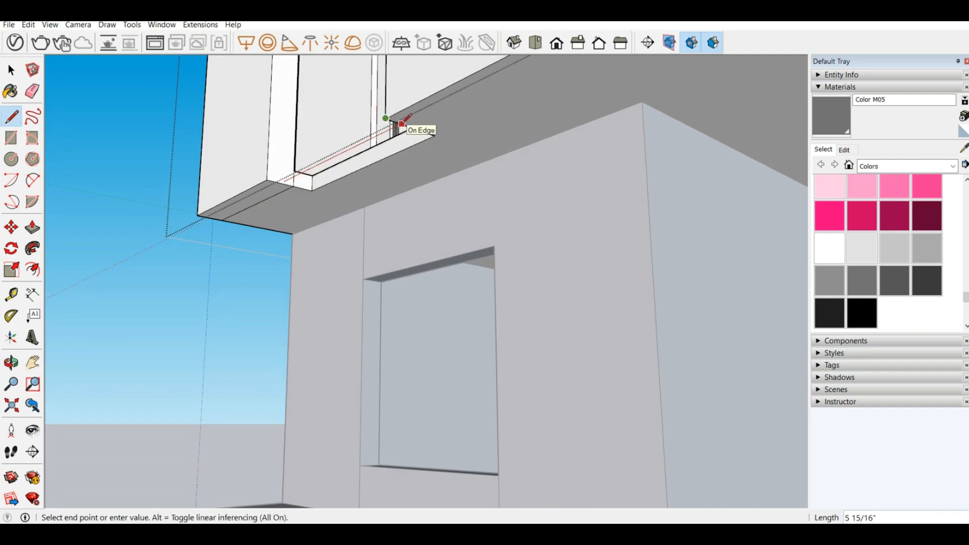
pyautogui.scroll(3, 402, 123)
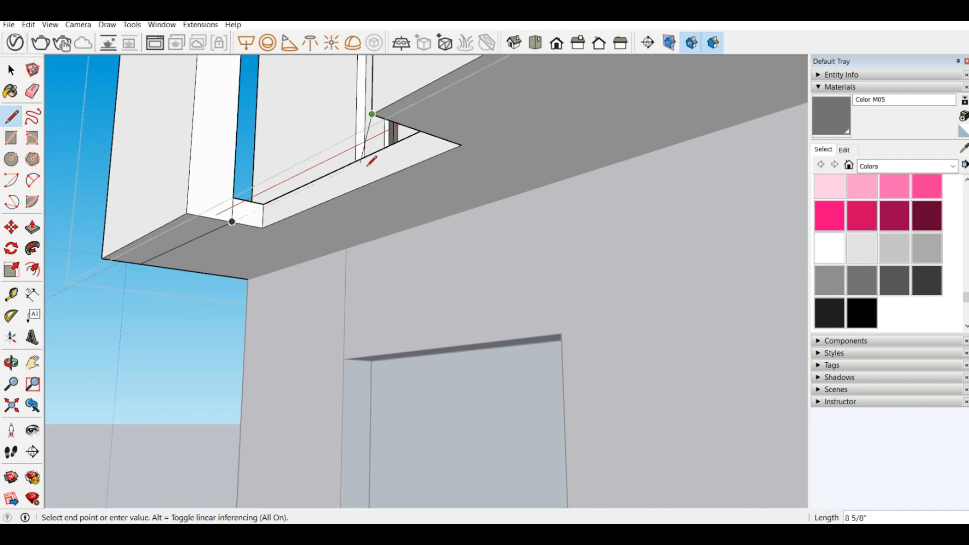
pyautogui.click(426, 132)
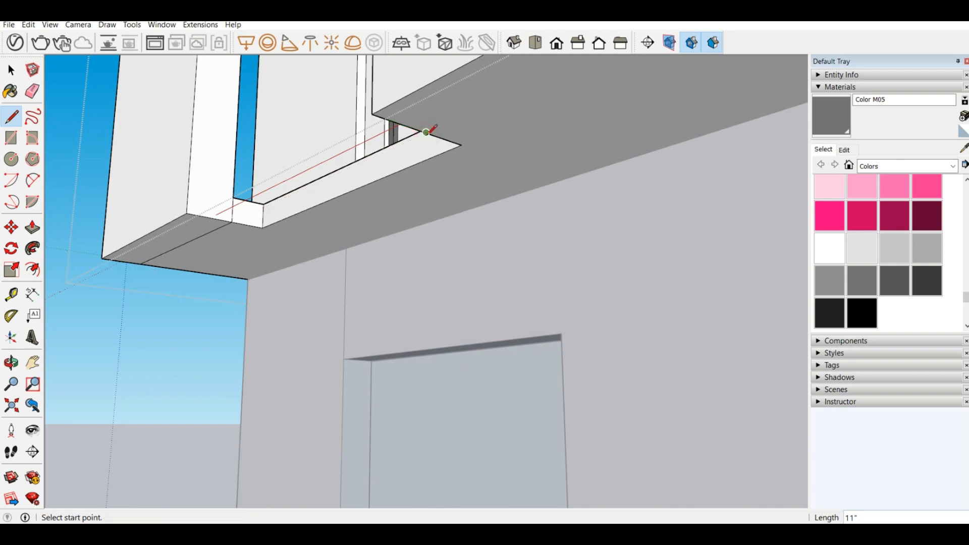
pyautogui.click(426, 132)
pyautogui.moveTo(296, 219); pyautogui.dragTo(351, 244, button='middle')
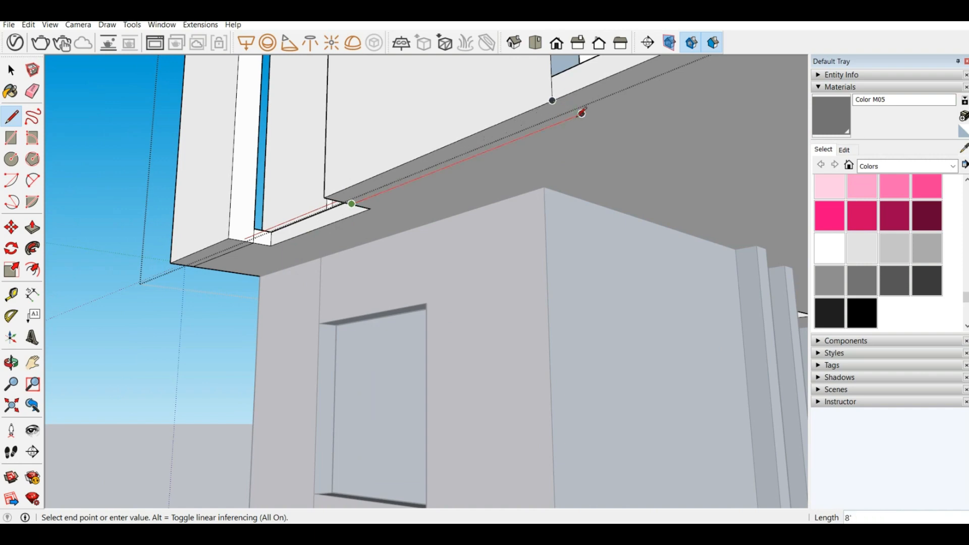
pyautogui.press('Escape')
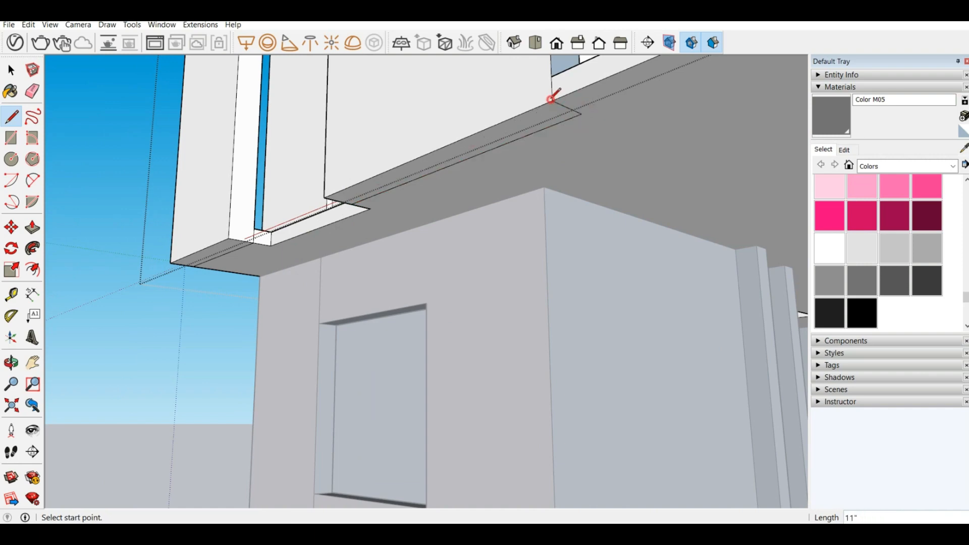
# Step: Push/Pull the front edge face of the open slab beside the right wall block back by 5 1/2"
pyautogui.moveTo(556, 92); pyautogui.dragTo(454, 320, button='middle')
pyautogui.scroll(-2, 476, 182)
pyautogui.scroll(-3, 367, 280)
pyautogui.scroll(-3, 368, 280)
pyautogui.scroll(3, 444, 338)
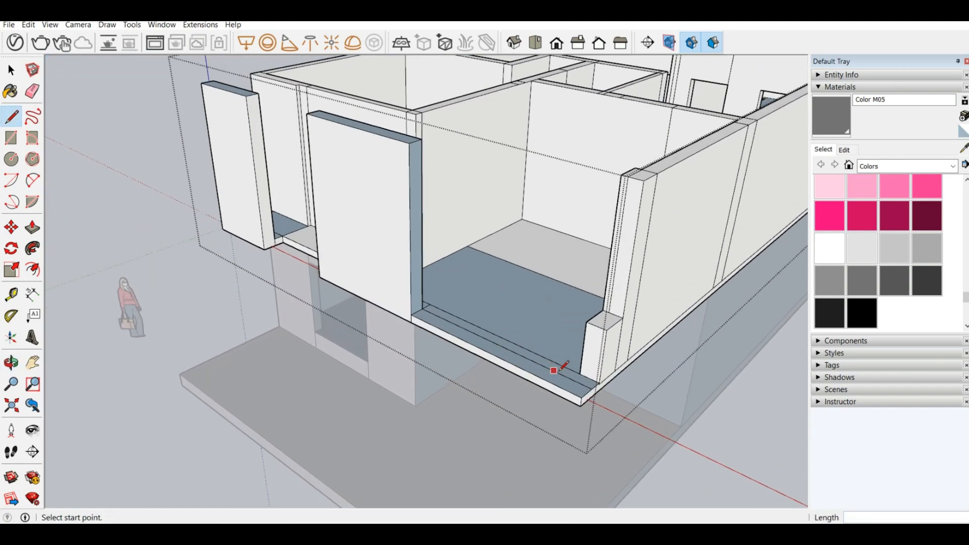
pyautogui.moveTo(553, 372); pyautogui.dragTo(426, 332, button='middle')
pyautogui.scroll(3, 259, 306)
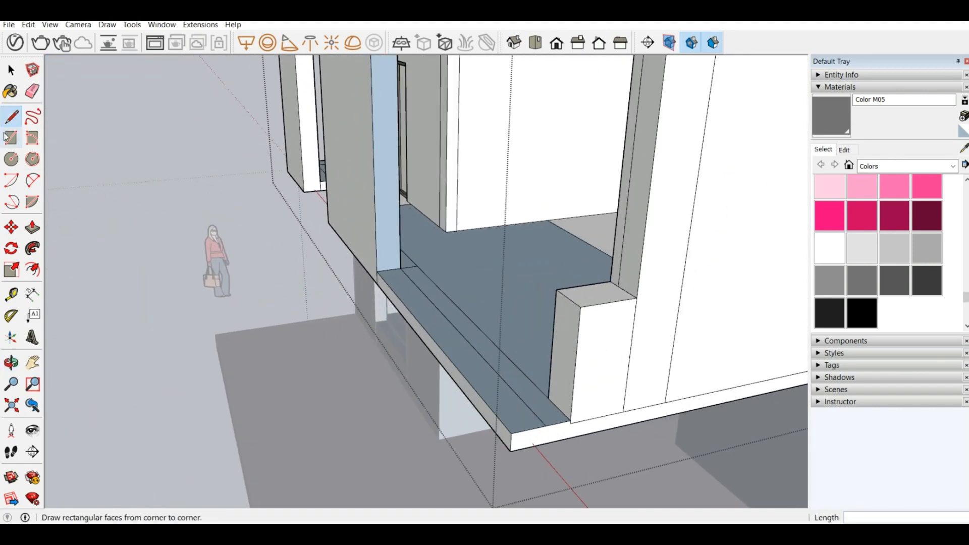
pyautogui.click(32, 228)
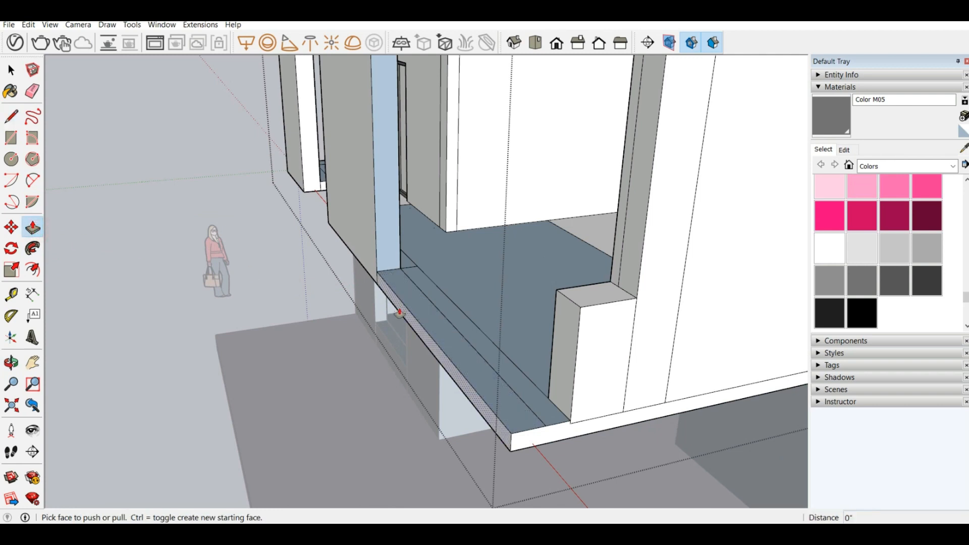
pyautogui.moveTo(400, 313); pyautogui.dragTo(386, 271)
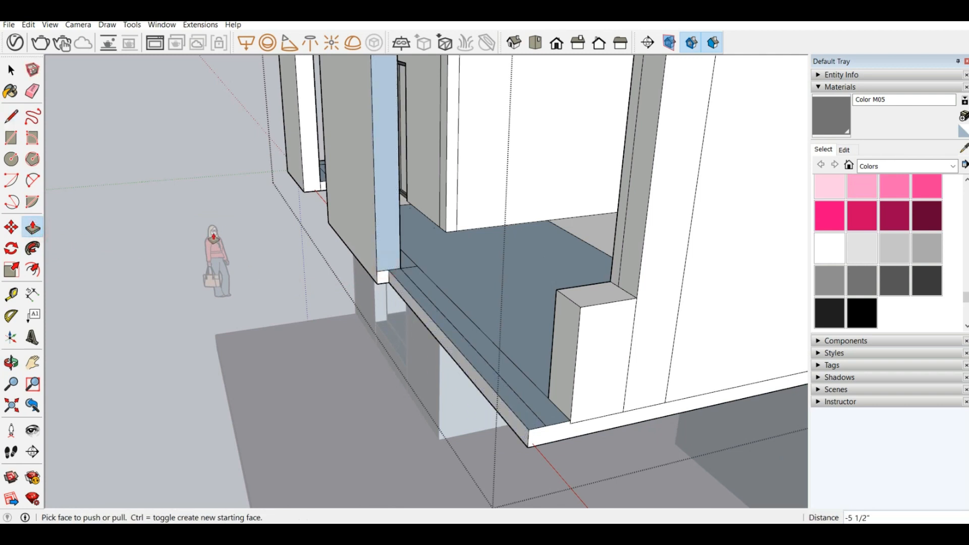
# Step: Examine the recessed slab edge, the two facade wall blocks and the balcony door from the front, side and above
pyautogui.moveTo(220, 237); pyautogui.dragTo(195, 228, button='middle')
pyautogui.scroll(5, 422, 270)
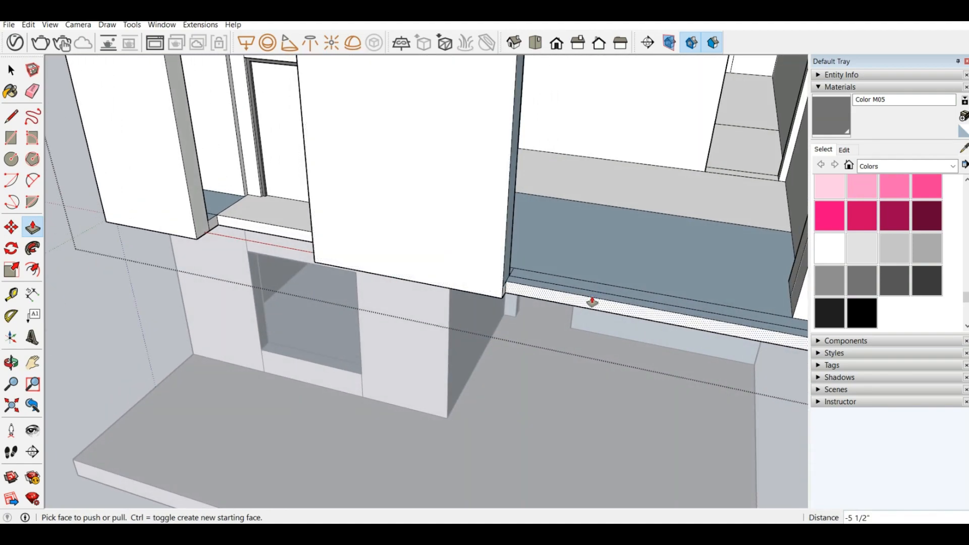
pyautogui.scroll(3, 494, 292)
pyautogui.scroll(-3, 267, 277)
pyautogui.scroll(2, 597, 298)
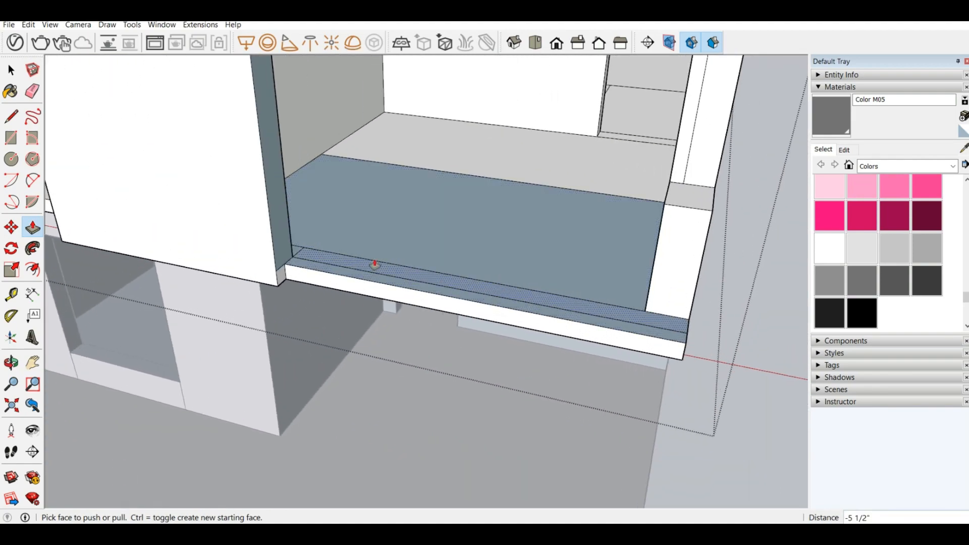
pyautogui.scroll(-4, 132, 267)
pyautogui.scroll(-3, 157, 289)
pyautogui.scroll(6, 89, 238)
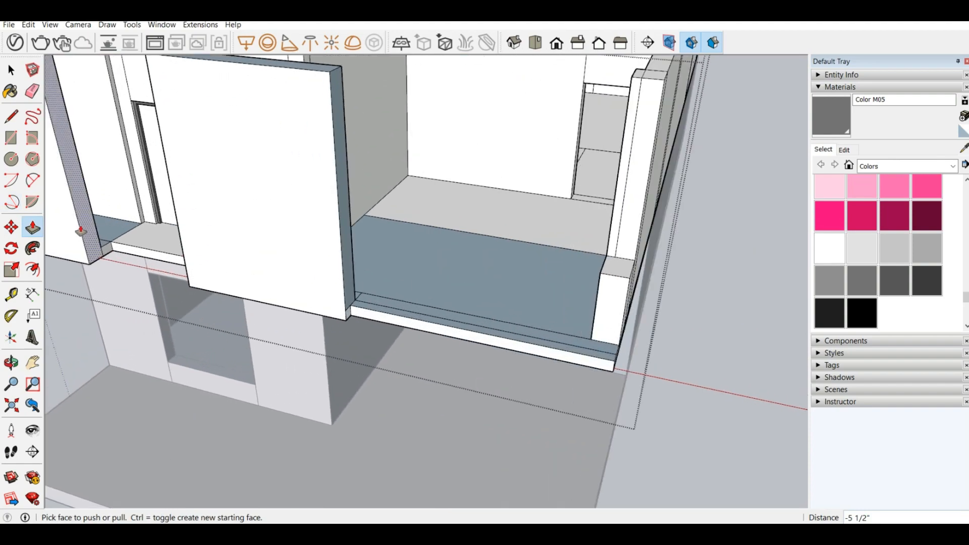
pyautogui.scroll(-3, 138, 231)
pyautogui.scroll(-6, 237, 283)
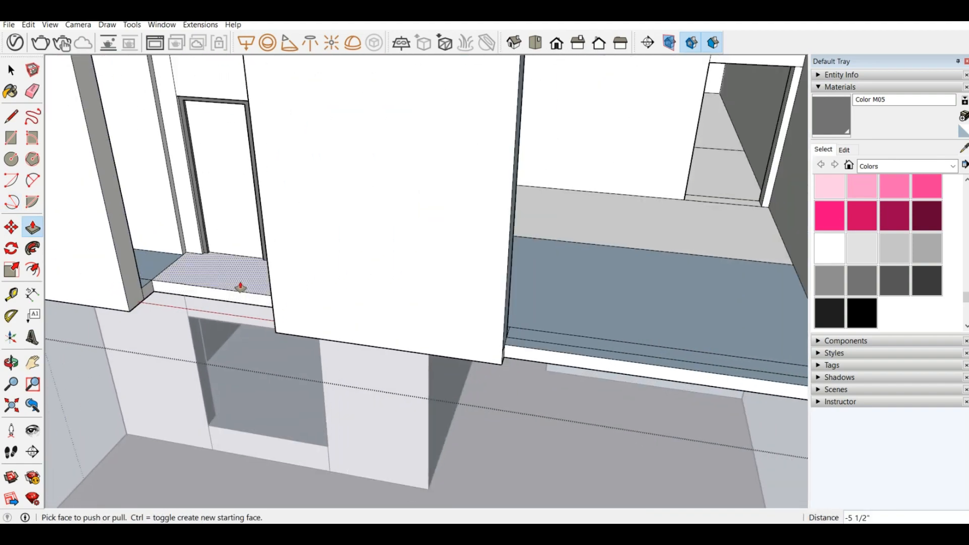
pyautogui.scroll(-4, 243, 288)
pyautogui.moveTo(308, 247); pyautogui.dragTo(227, 78, button='middle')
pyautogui.scroll(4, 212, 131)
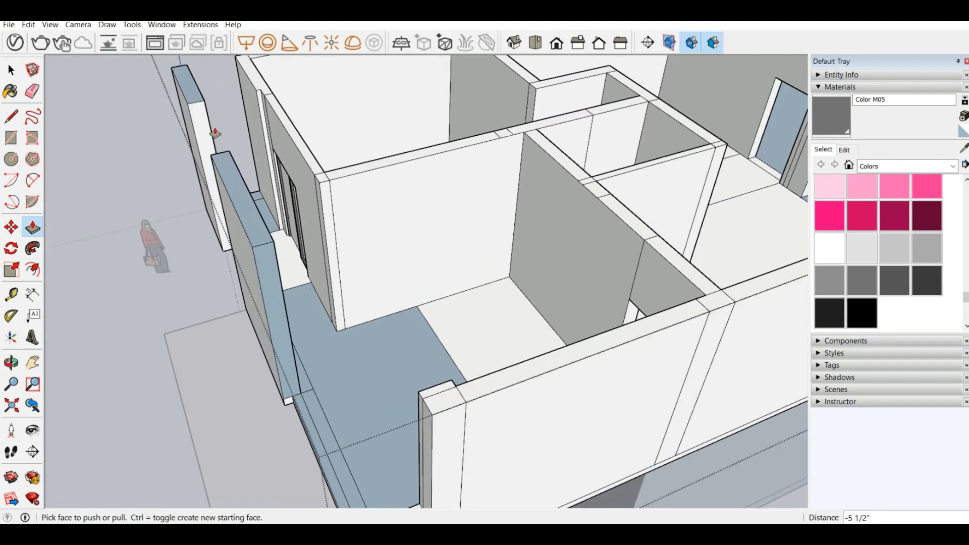
pyautogui.moveTo(214, 134); pyautogui.dragTo(586, 188, button='middle')
pyautogui.scroll(-4, 586, 190)
pyautogui.scroll(4, 447, 142)
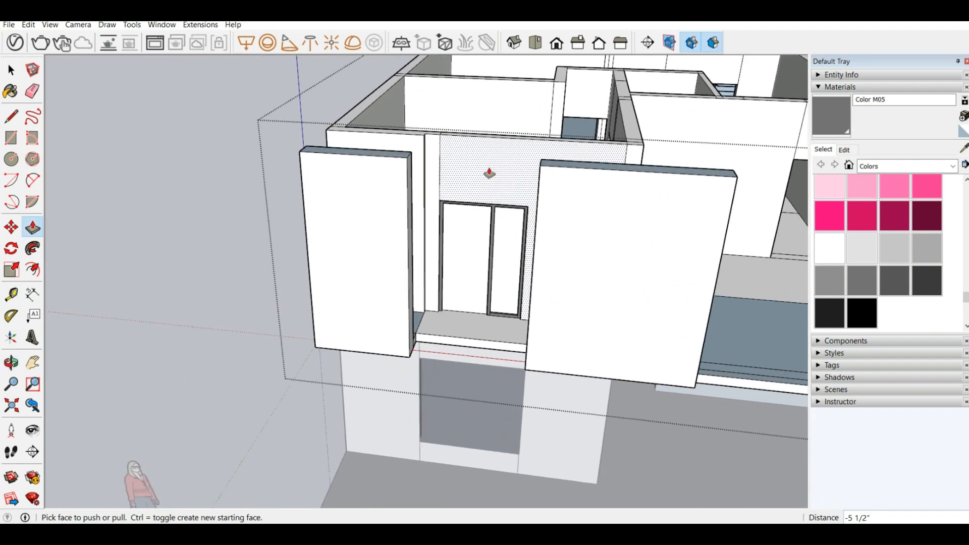
pyautogui.moveTo(489, 172); pyautogui.dragTo(245, 130, button='middle')
pyautogui.scroll(-3, 246, 130)
pyautogui.scroll(3, 676, 136)
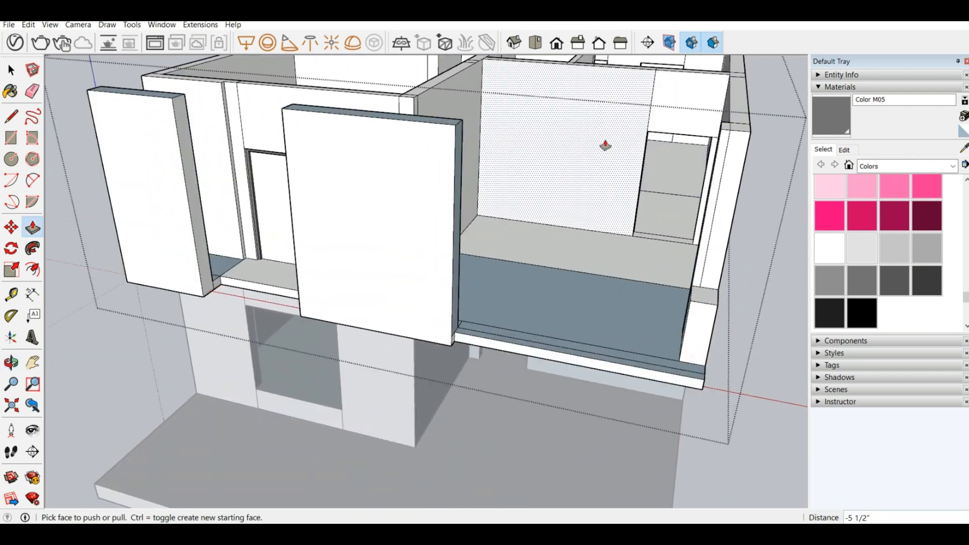
pyautogui.moveTo(606, 147); pyautogui.dragTo(649, 76, button='middle')
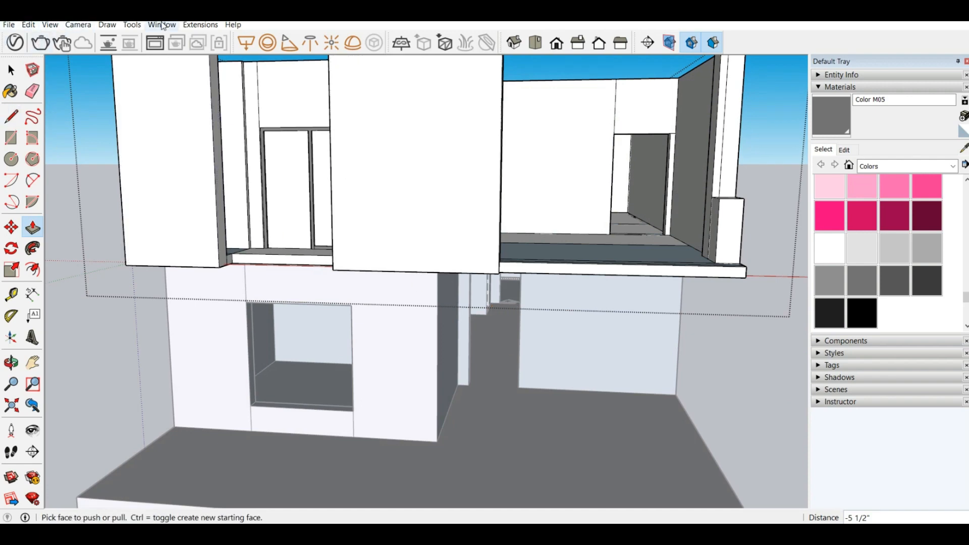
# Step: Open the 3D Warehouse and search all categories for "door"
pyautogui.click(131, 24)
pyautogui.moveTo(160, 29)
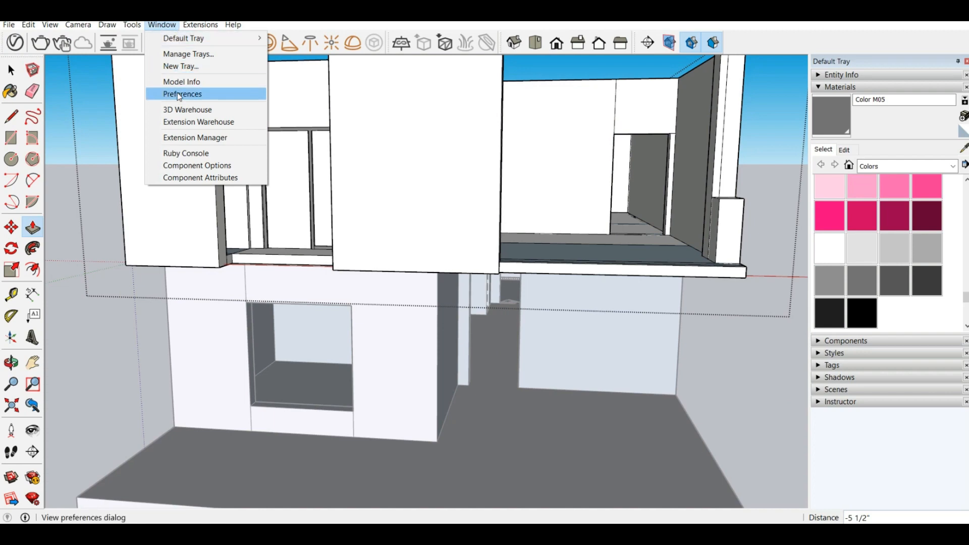
pyautogui.click(189, 111)
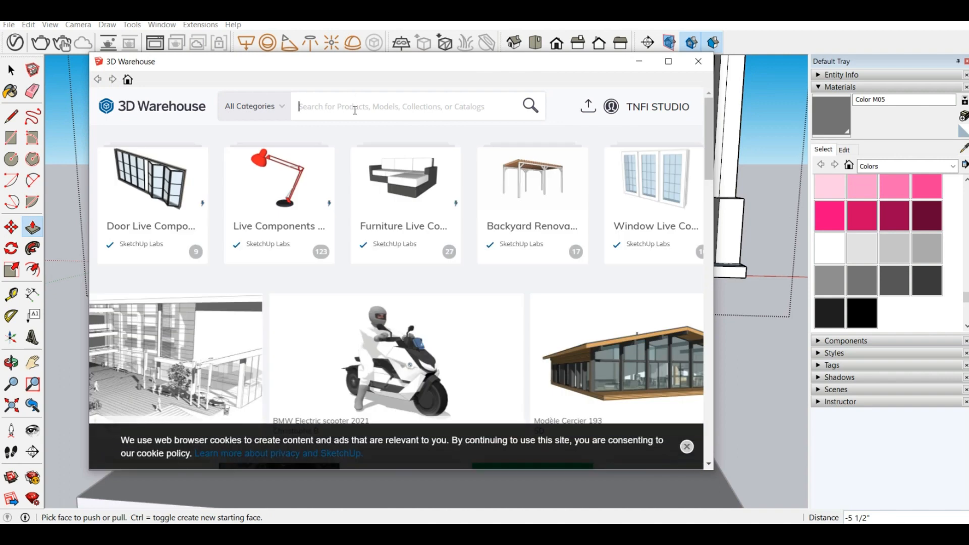
pyautogui.write('do')
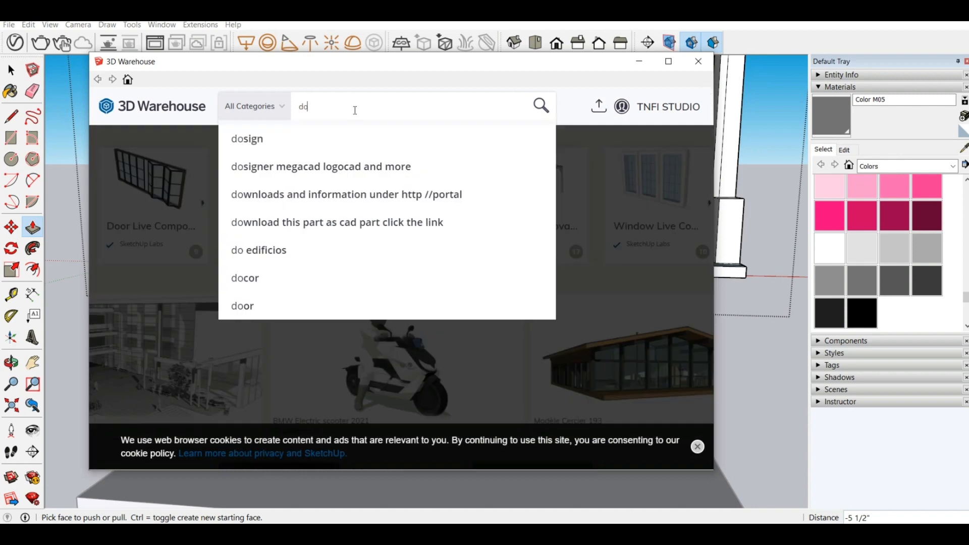
pyautogui.write('or')
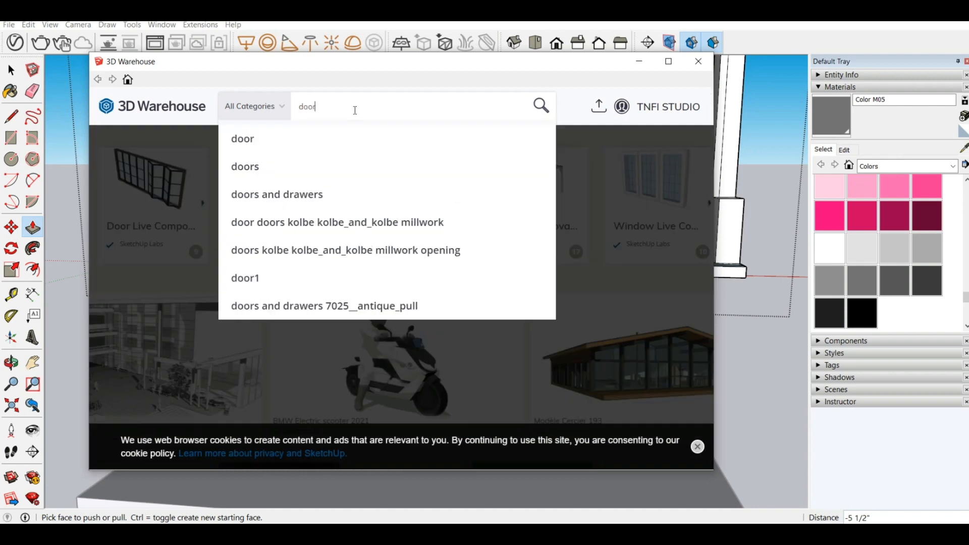
pyautogui.press('Return')
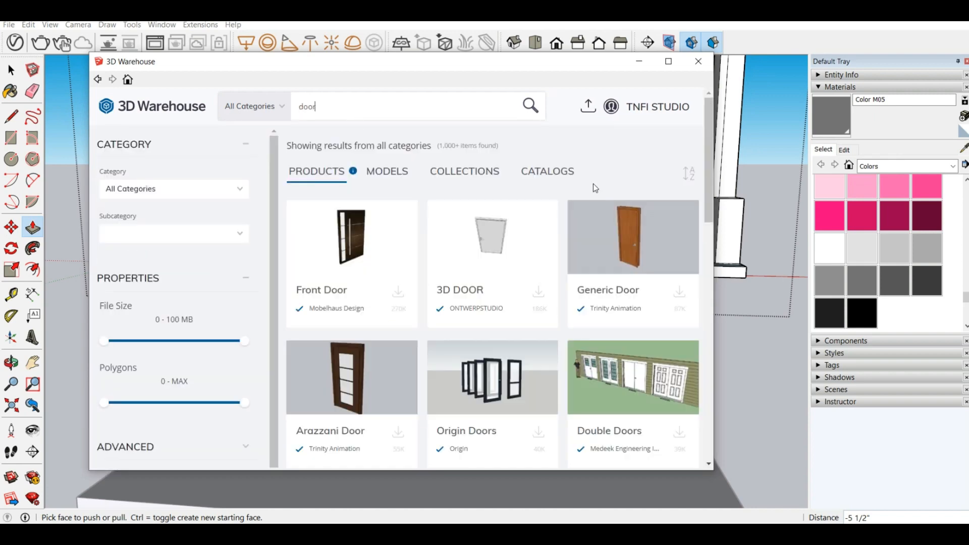
# Step: Browse the product results for a suitable door
pyautogui.scroll(-5, 508, 268)
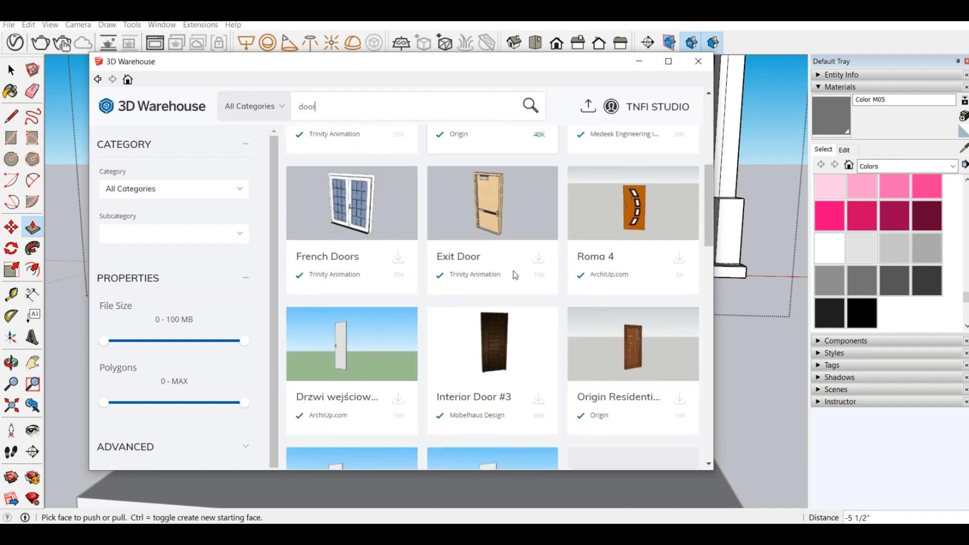
pyautogui.scroll(-7, 536, 298)
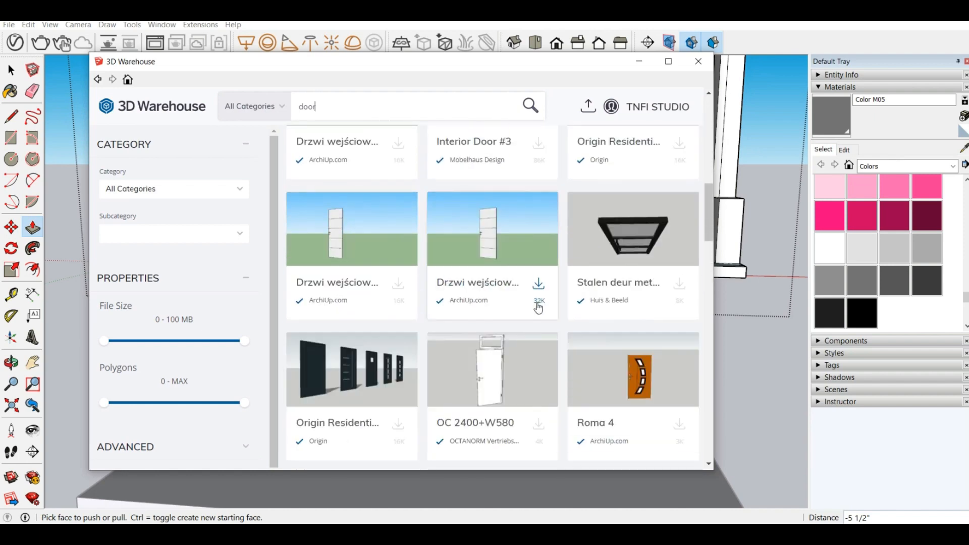
pyautogui.scroll(-8, 538, 307)
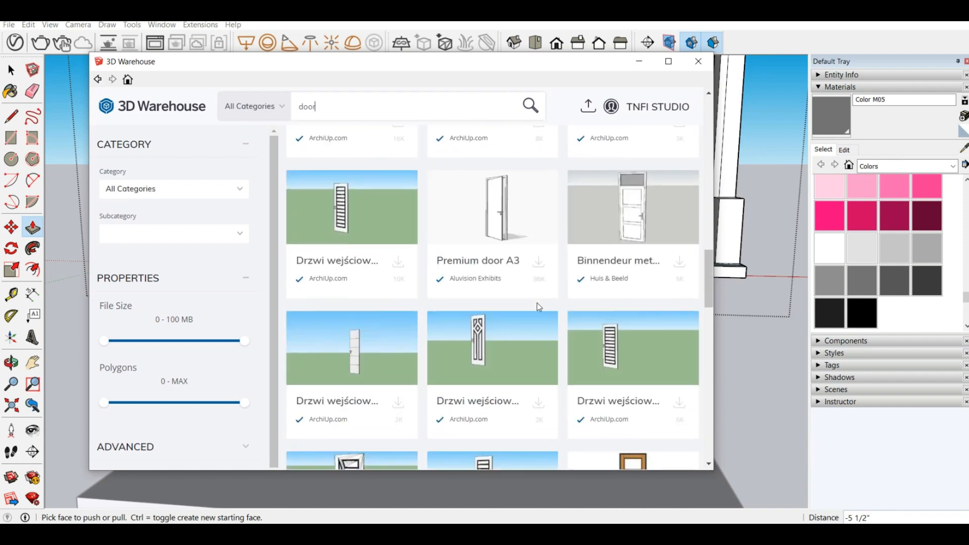
pyautogui.scroll(-7, 538, 308)
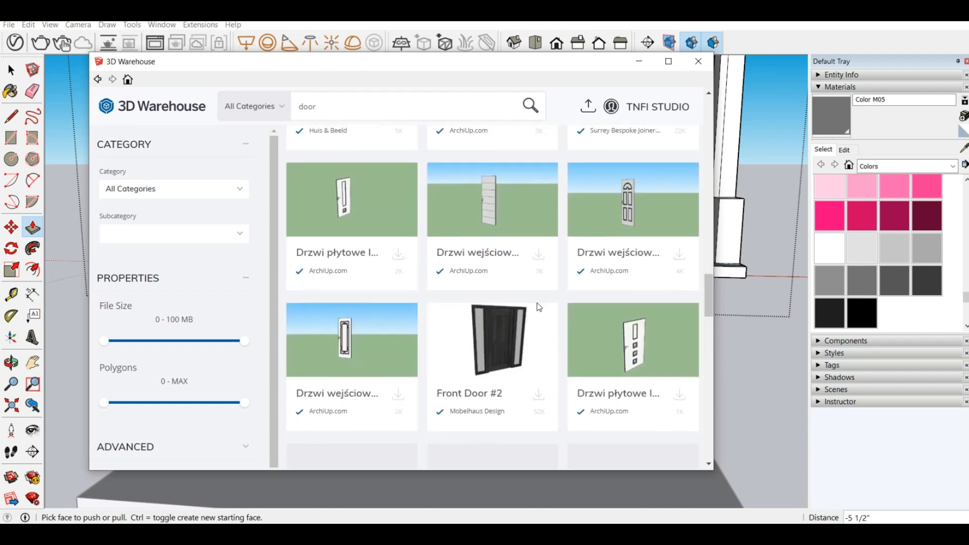
pyautogui.scroll(-3, 538, 308)
pyautogui.scroll(18, 405, 201)
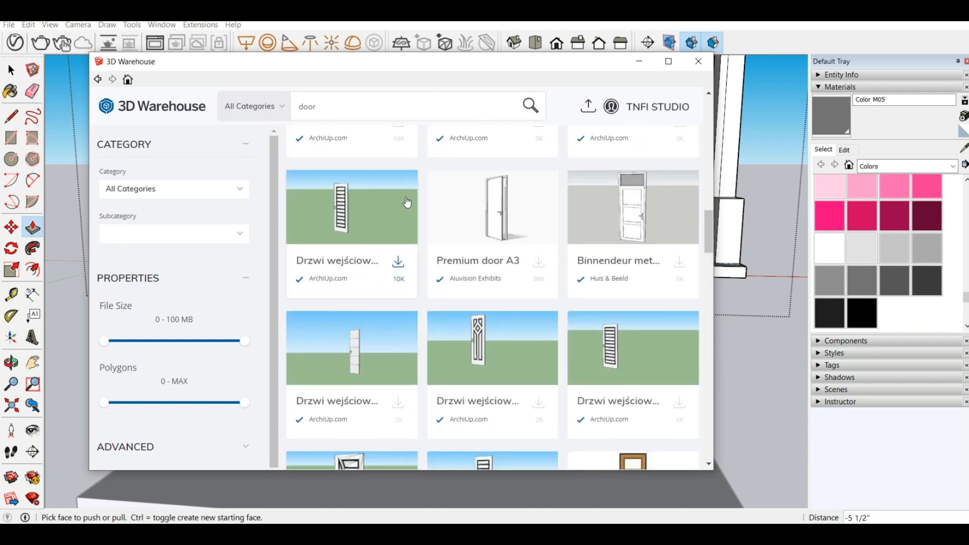
pyautogui.scroll(5, 413, 174)
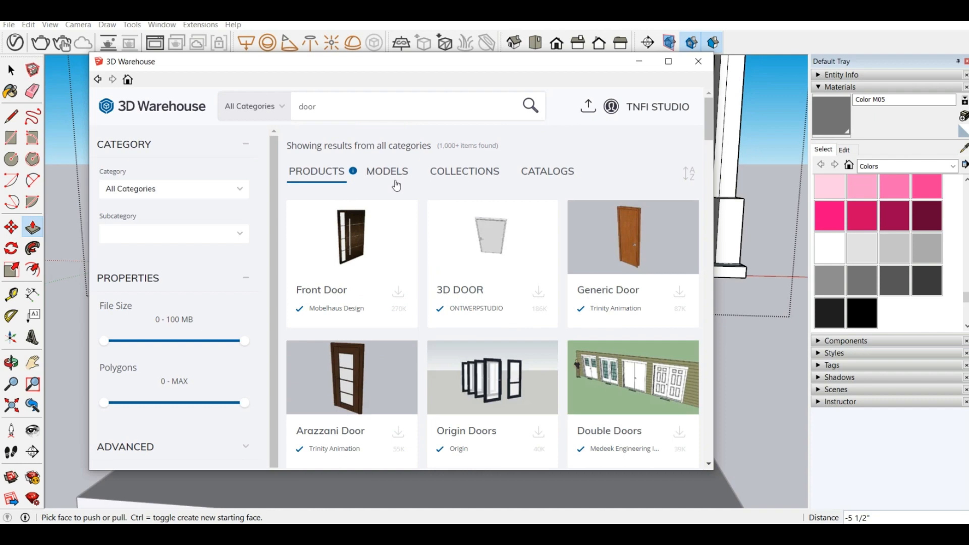
# Step: Look through the door results under models and load the wooden Deur door with a dark frame directly into the house model
pyautogui.click(397, 184)
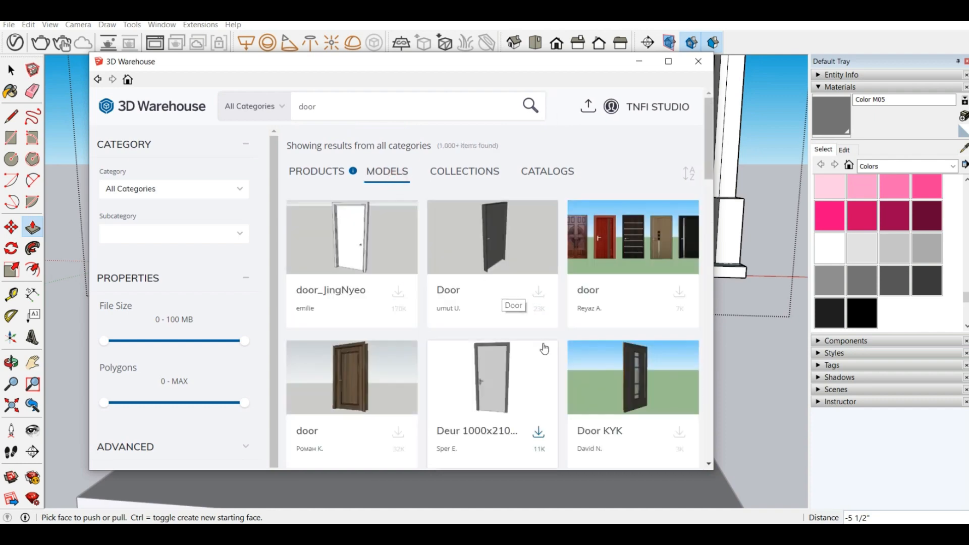
pyautogui.scroll(-5, 583, 312)
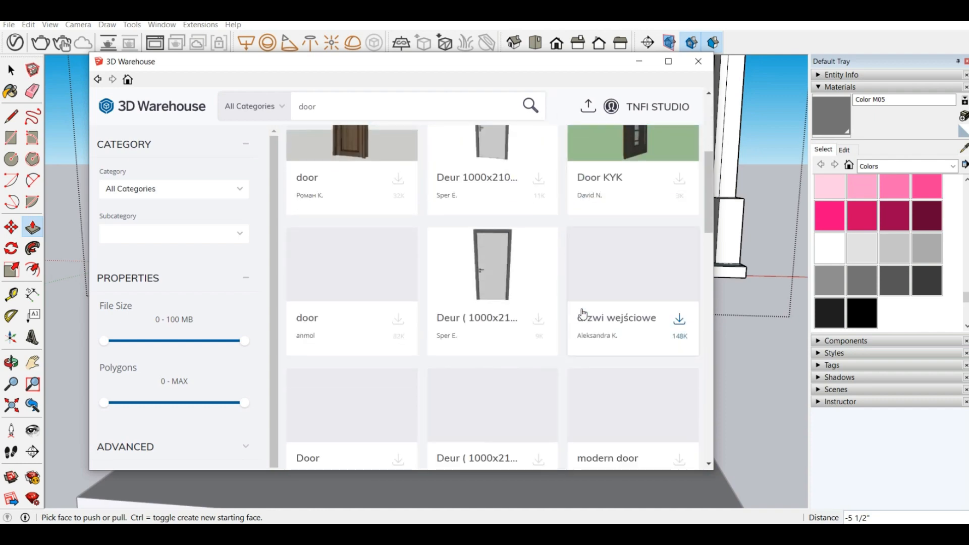
pyautogui.scroll(-1, 364, 347)
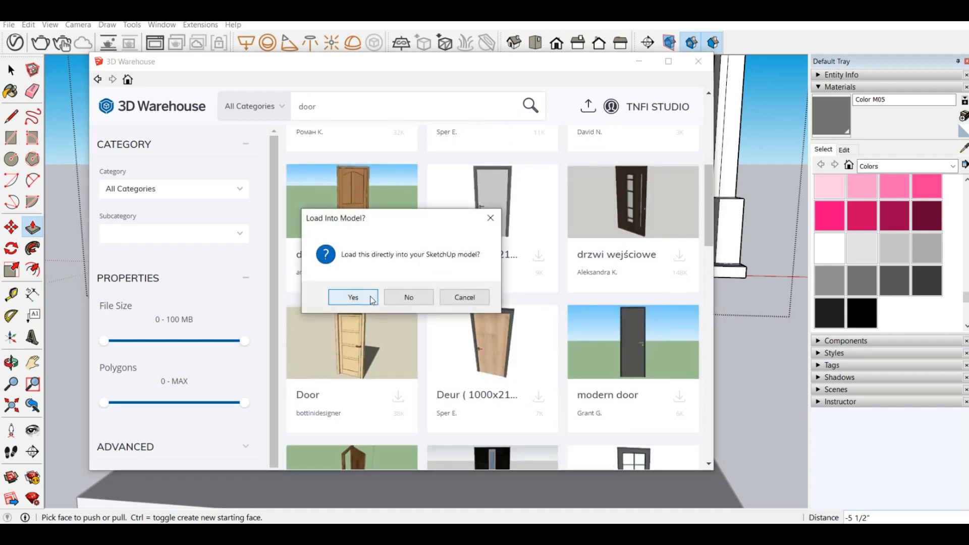
pyautogui.click(371, 297)
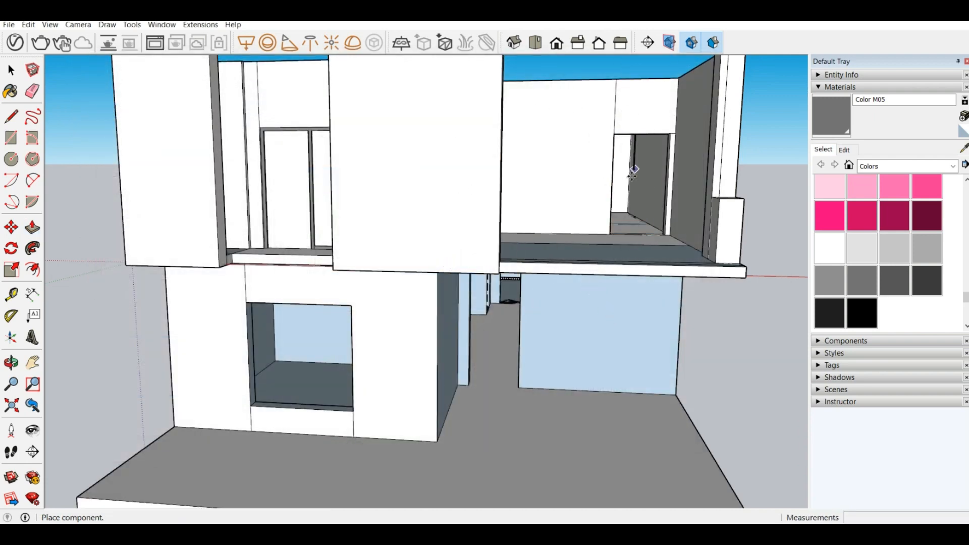
# Step: Place the door component at the lower left corner of the upper-floor room's doorway
pyautogui.scroll(-3, 547, 214)
pyautogui.scroll(5, 610, 204)
pyautogui.scroll(2, 609, 204)
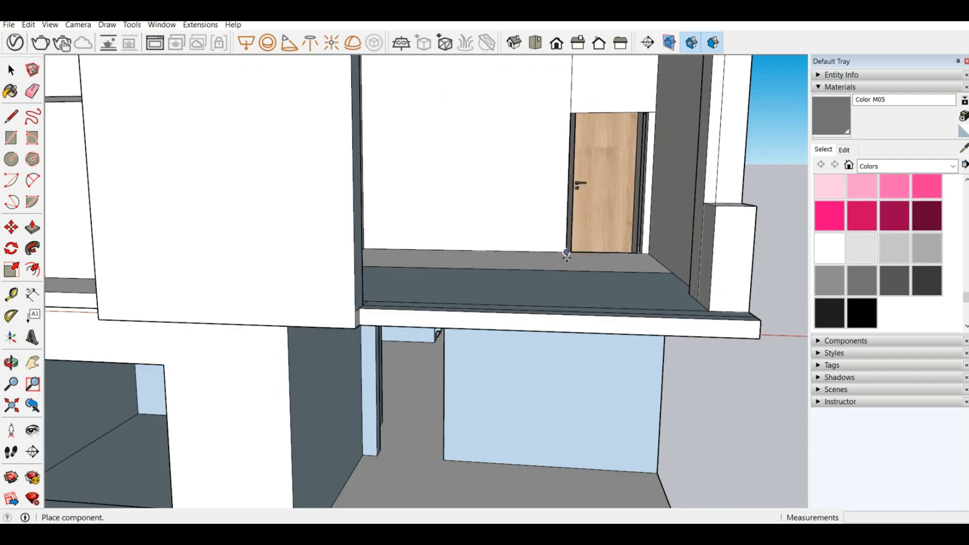
pyautogui.click(565, 252)
# Step: Try to rotate the door 180° about a point on its bottom edge
pyautogui.moveTo(614, 177); pyautogui.dragTo(635, 398, button='middle')
pyautogui.scroll(-5, 589, 219)
pyautogui.scroll(3, 617, 157)
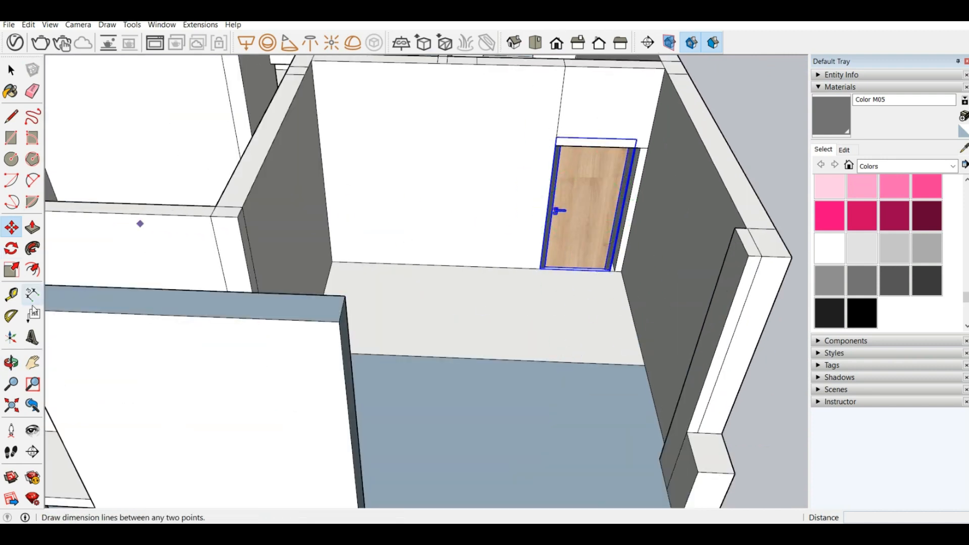
pyautogui.scroll(3, 605, 177)
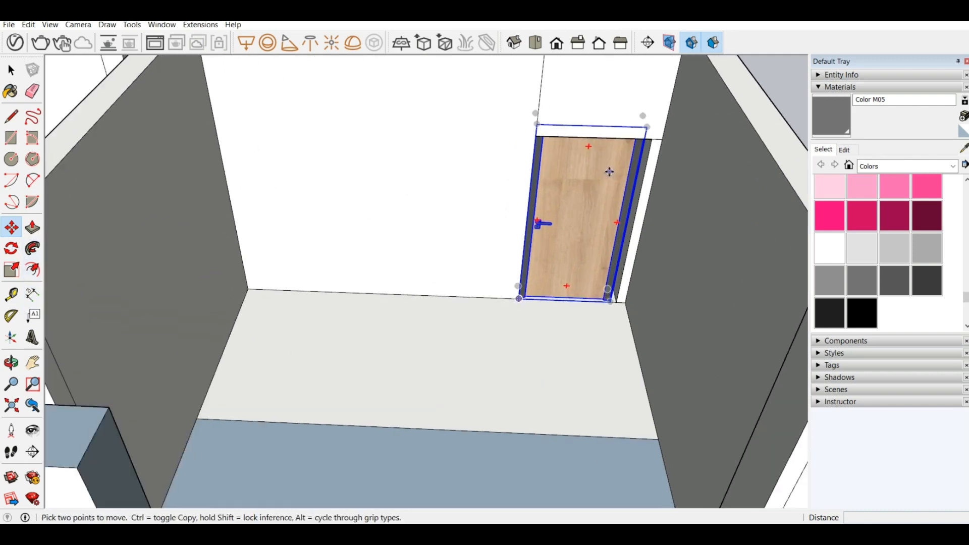
pyautogui.scroll(3, 579, 261)
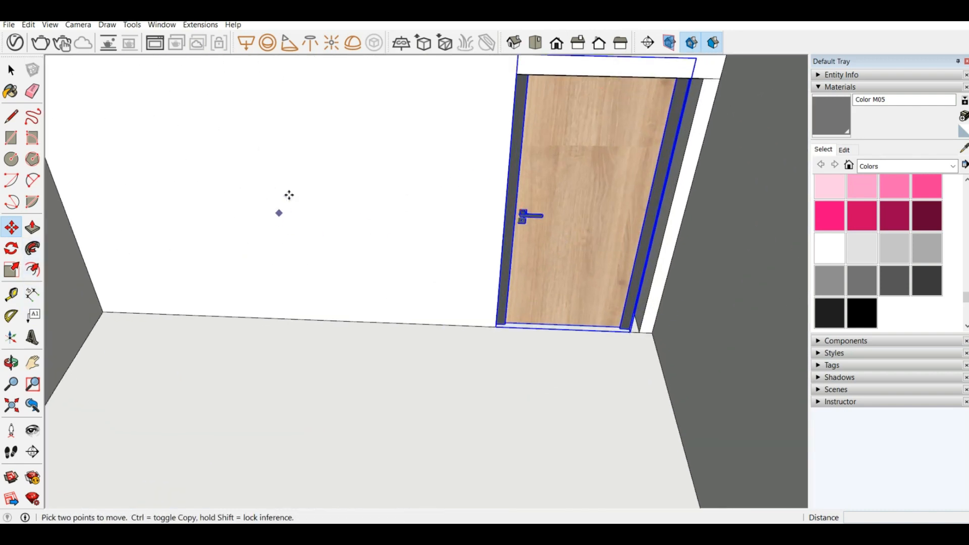
pyautogui.scroll(-3, 532, 229)
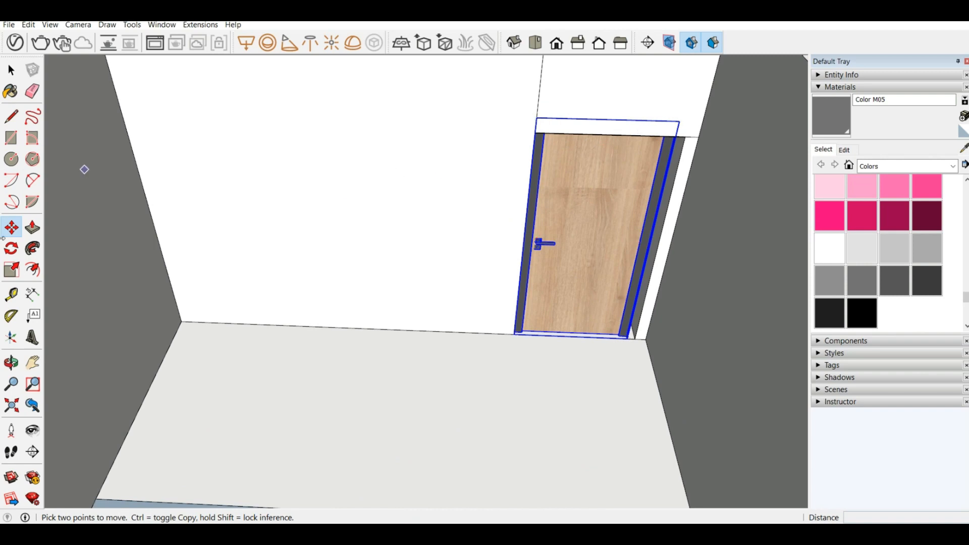
pyautogui.click(11, 249)
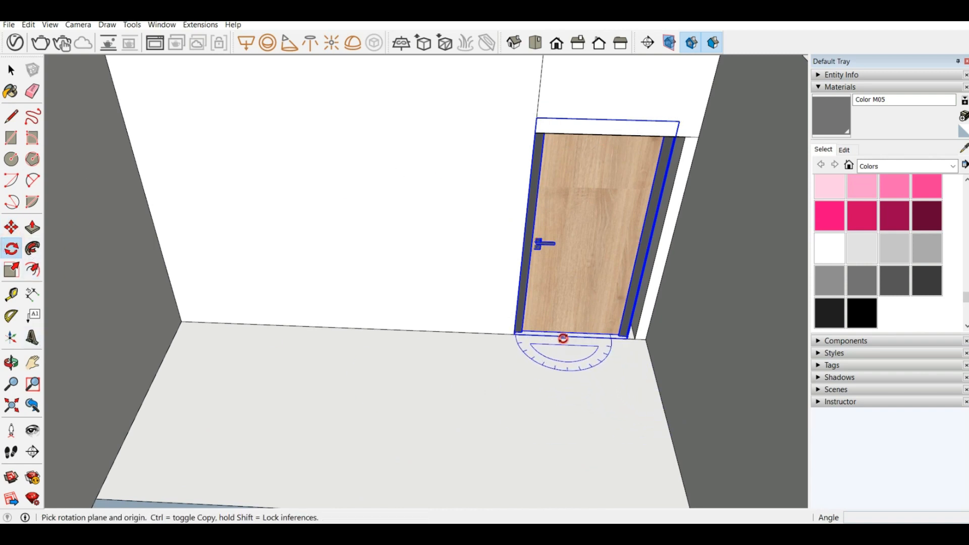
pyautogui.click(564, 336)
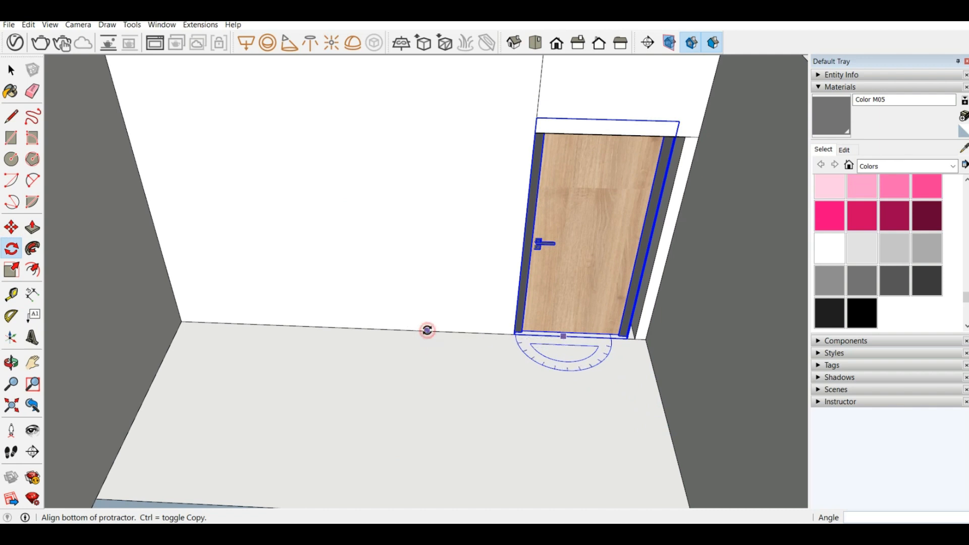
pyautogui.click(427, 331)
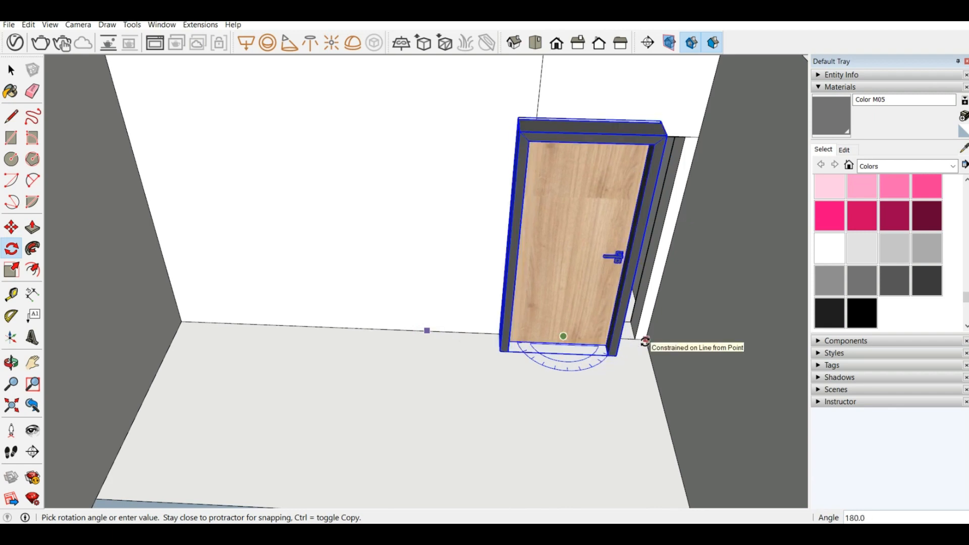
pyautogui.click(645, 341)
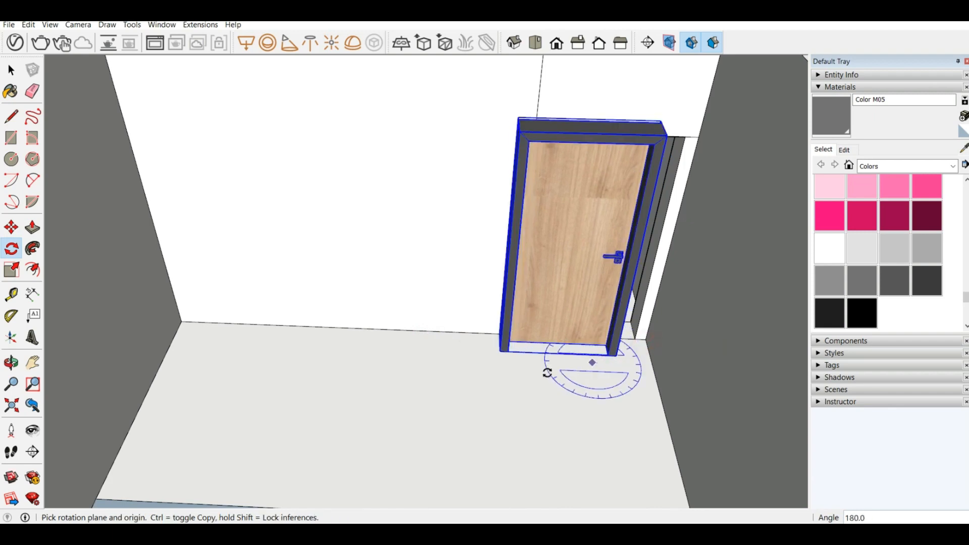
pyautogui.click(11, 227)
pyautogui.scroll(2, 498, 344)
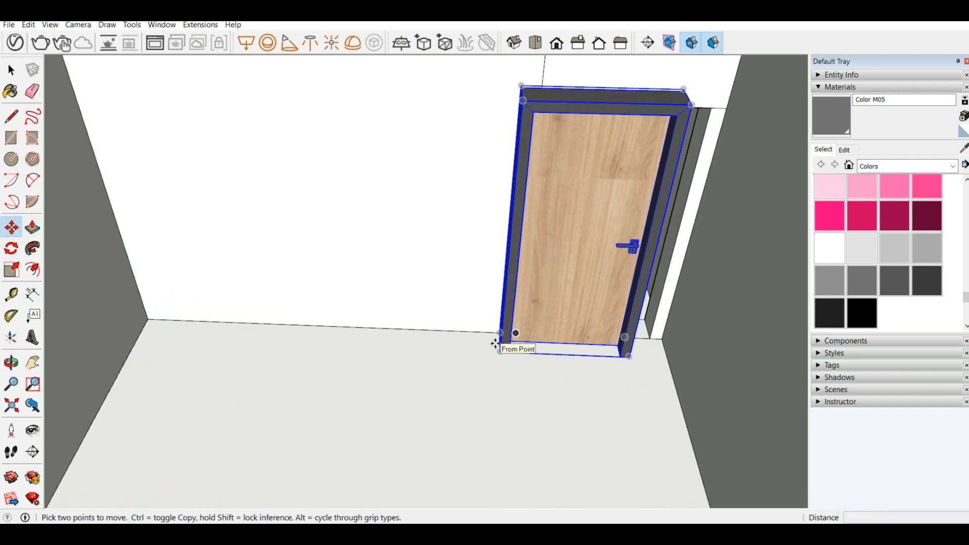
pyautogui.hotkey('ctrl', 'z')
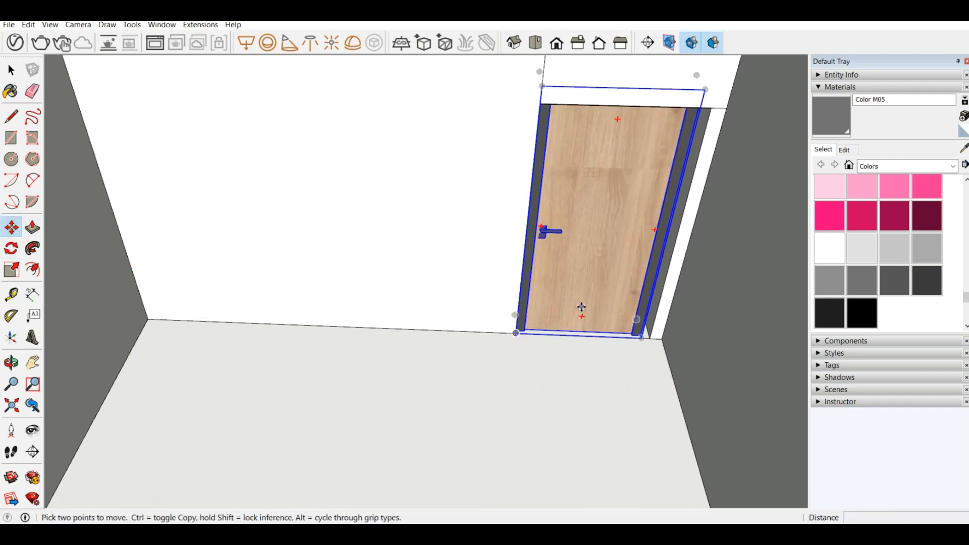
# Step: Try to flip the door along the component's blue axis
pyautogui.rightClick(553, 272)
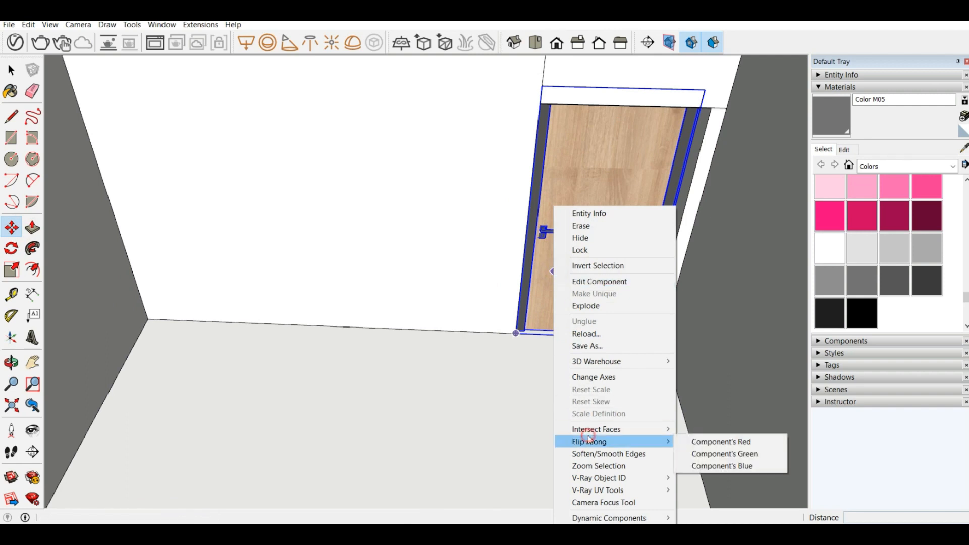
pyautogui.moveTo(651, 442)
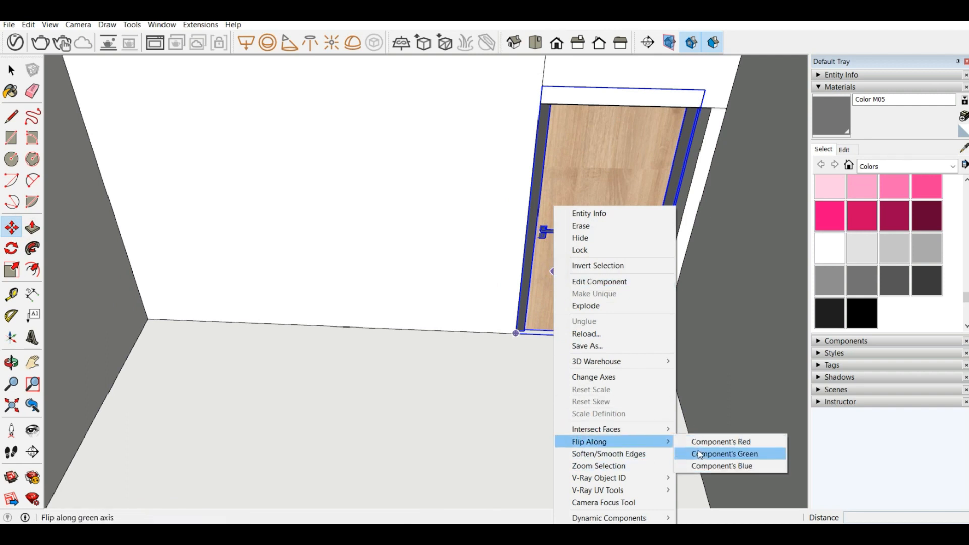
pyautogui.click(701, 465)
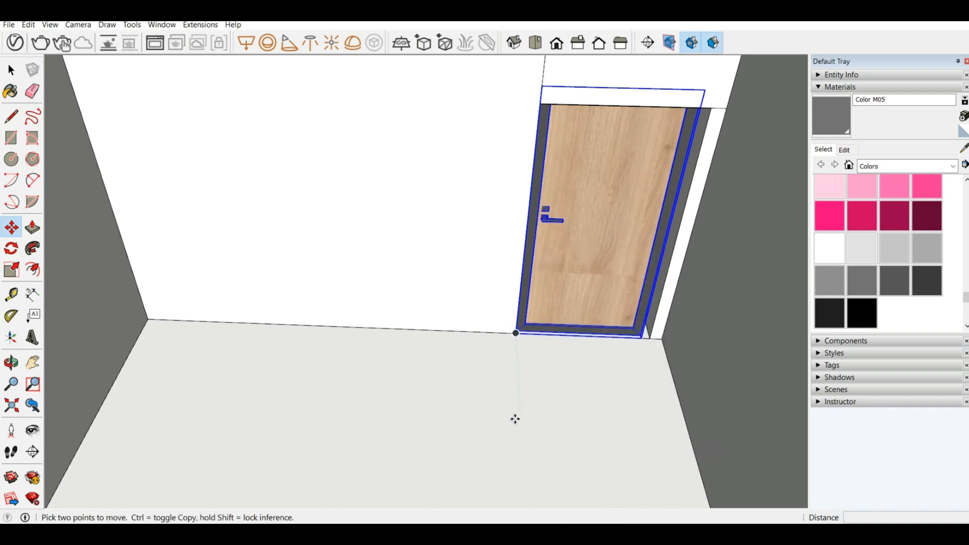
pyautogui.scroll(-3, 515, 418)
pyautogui.scroll(2, 581, 319)
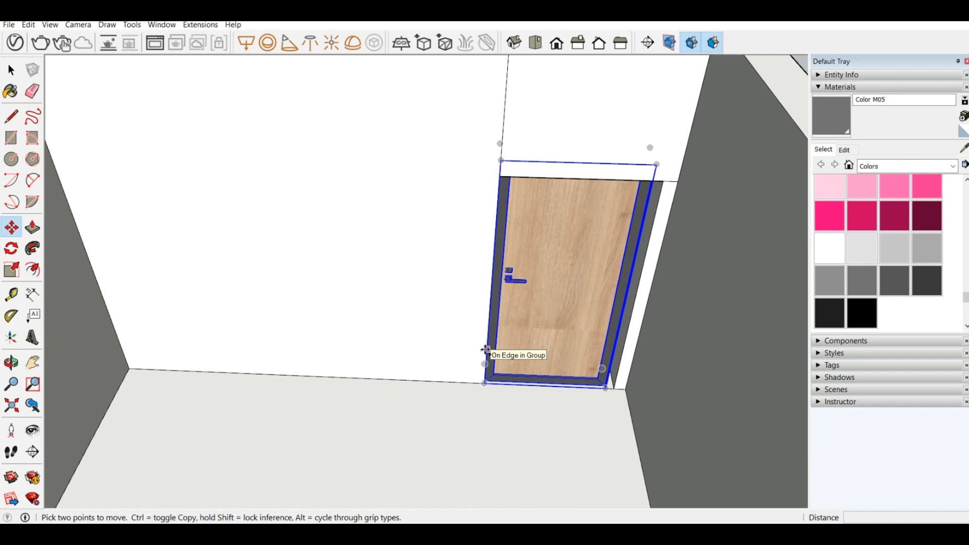
# Step: Try to flip the door along the component's green axis
pyautogui.rightClick(533, 334)
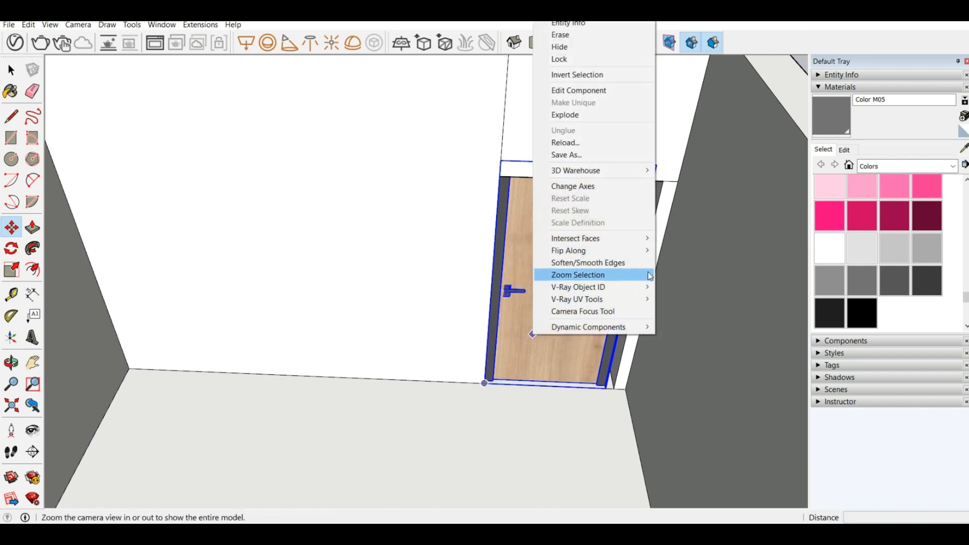
pyautogui.moveTo(631, 251)
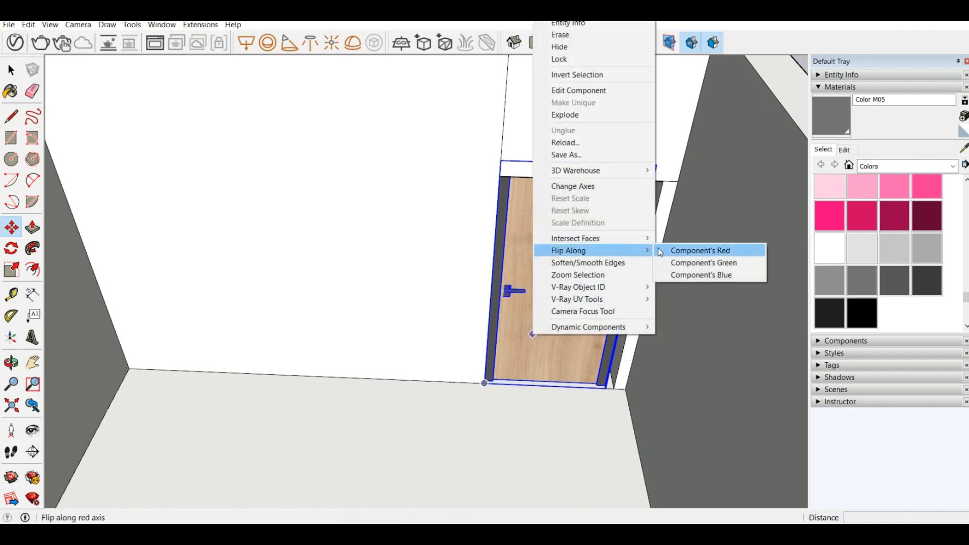
pyautogui.click(661, 262)
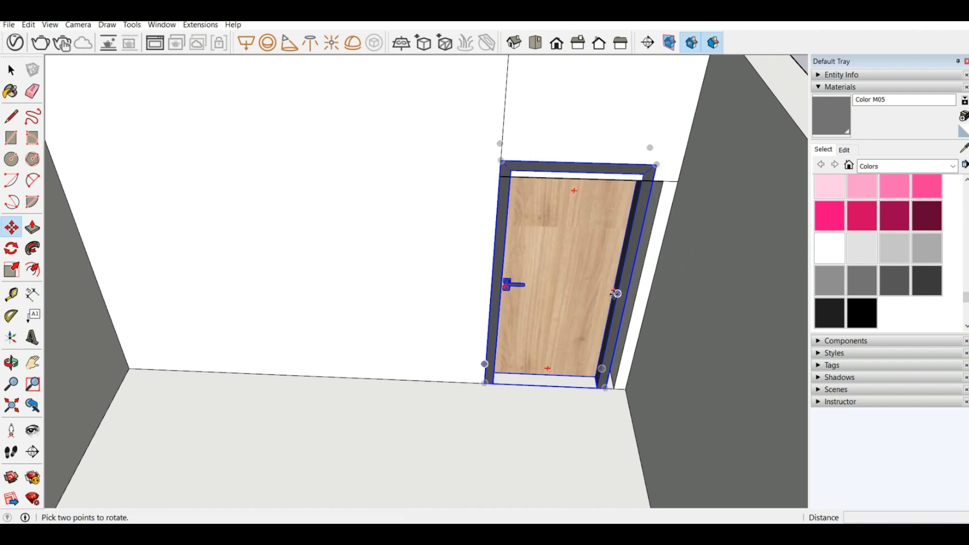
pyautogui.moveTo(529, 349); pyautogui.dragTo(550, 262, button='middle')
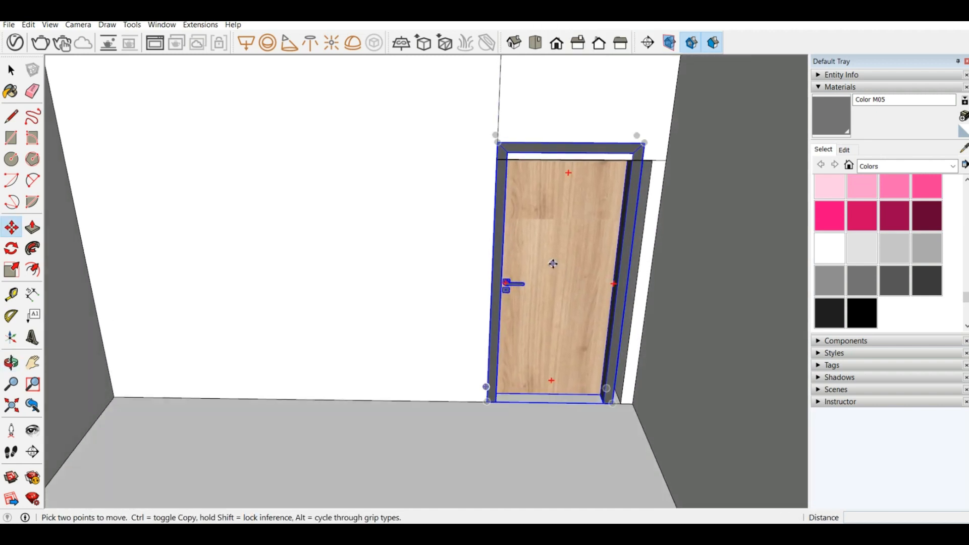
pyautogui.click(553, 264)
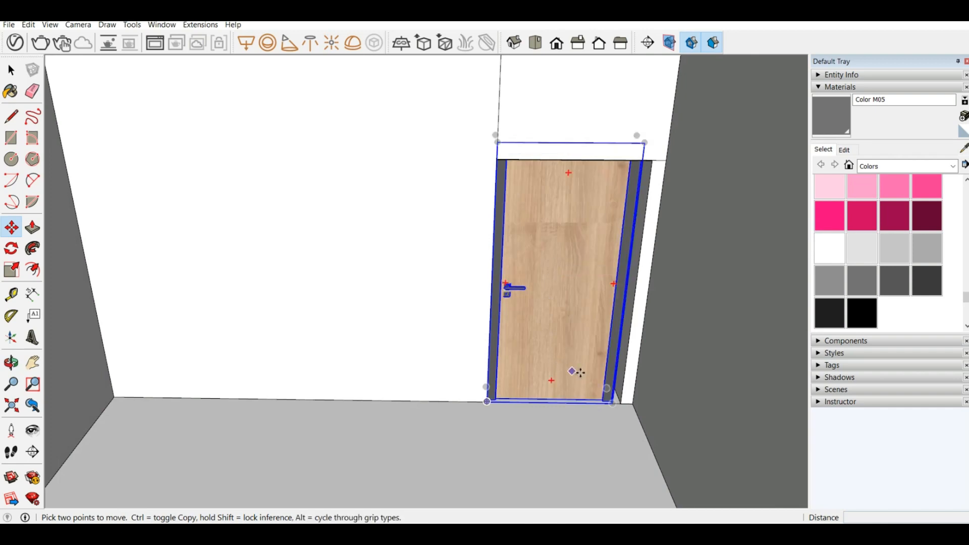
# Step: Move the door sideways along its base so its frame meets the right edge of the doorway
pyautogui.scroll(6, 609, 389)
pyautogui.moveTo(619, 412); pyautogui.dragTo(670, 434, button='middle')
pyautogui.click(615, 388)
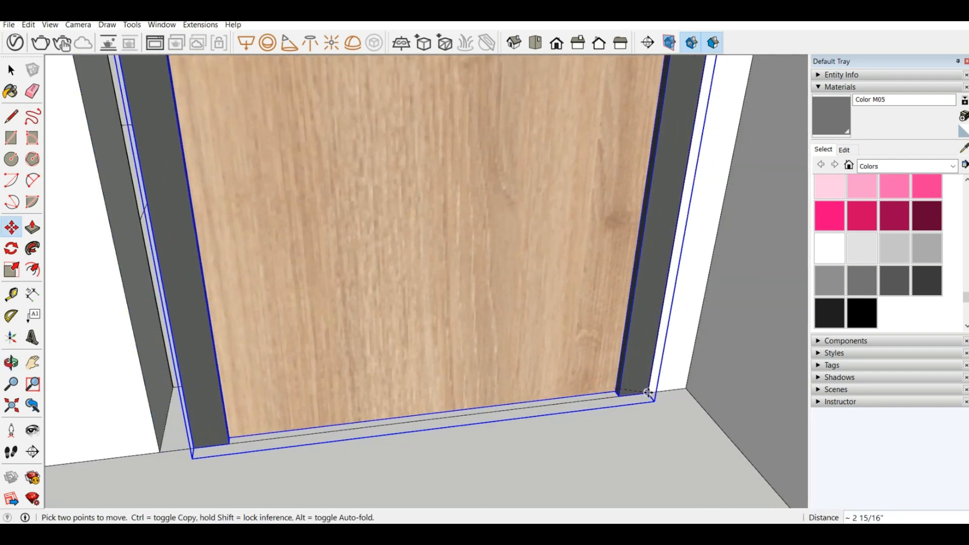
pyautogui.click(656, 392)
pyautogui.scroll(-5, 438, 432)
pyautogui.scroll(-5, 438, 432)
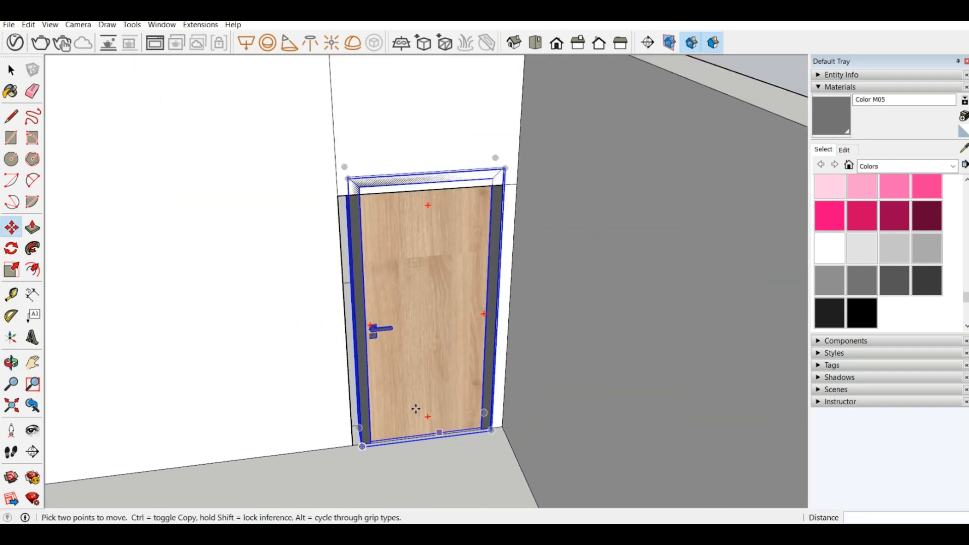
# Step: Scale the door wider to the doorway's left edge and shorten its height to fit under the top of the opening
pyautogui.click(10, 272)
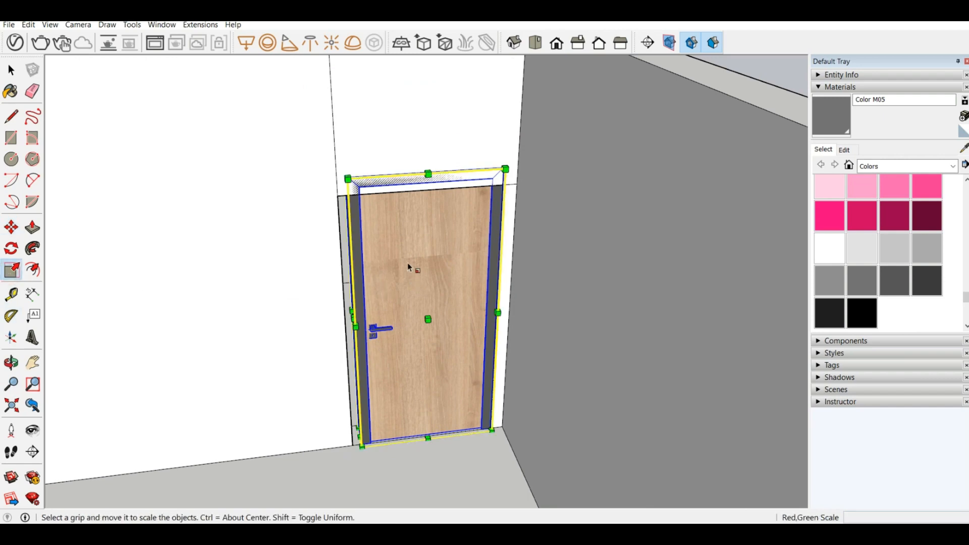
pyautogui.scroll(4, 340, 320)
pyautogui.moveTo(365, 318); pyautogui.dragTo(349, 324)
pyautogui.scroll(-3, 489, 224)
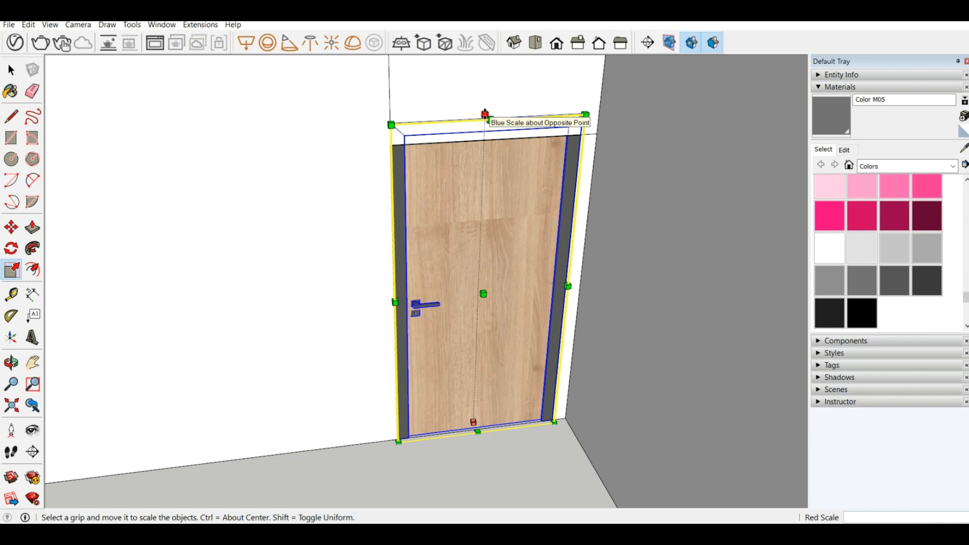
pyautogui.moveTo(485, 113); pyautogui.dragTo(478, 143)
pyautogui.scroll(-3, 486, 205)
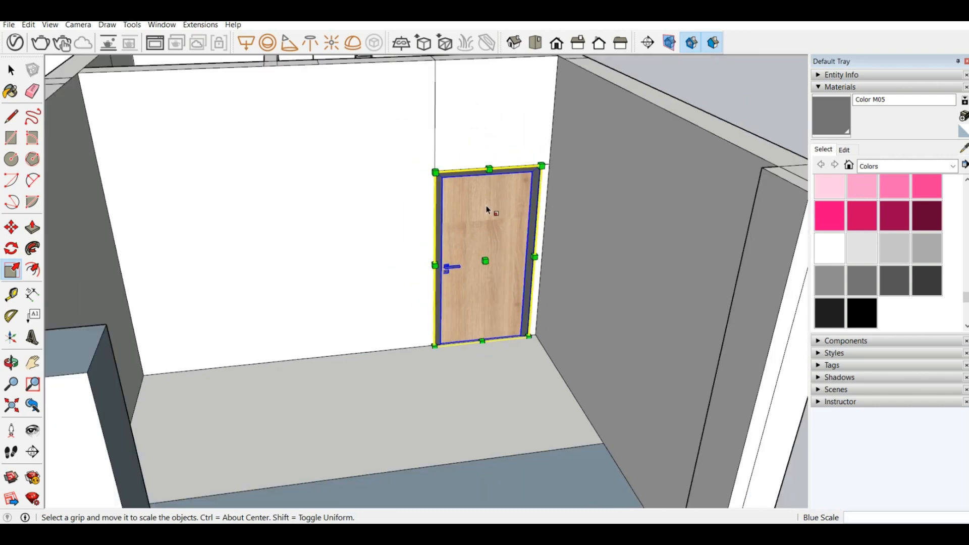
# Step: Sample the 0135_DarkGray material from the top of the wooden door's frame
pyautogui.scroll(5, 498, 212)
pyautogui.moveTo(402, 152); pyautogui.dragTo(353, 233, button='middle')
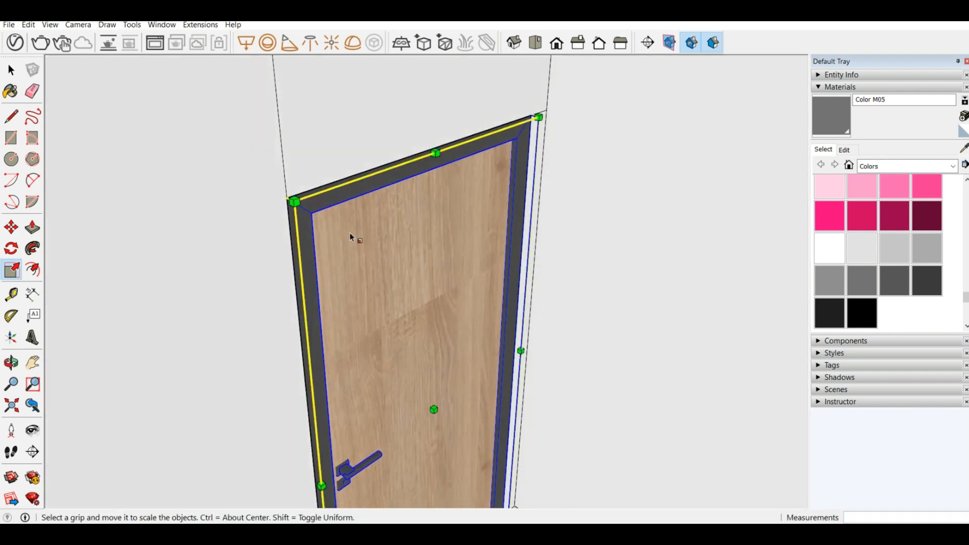
pyautogui.scroll(5, 323, 212)
pyautogui.scroll(-8, 284, 210)
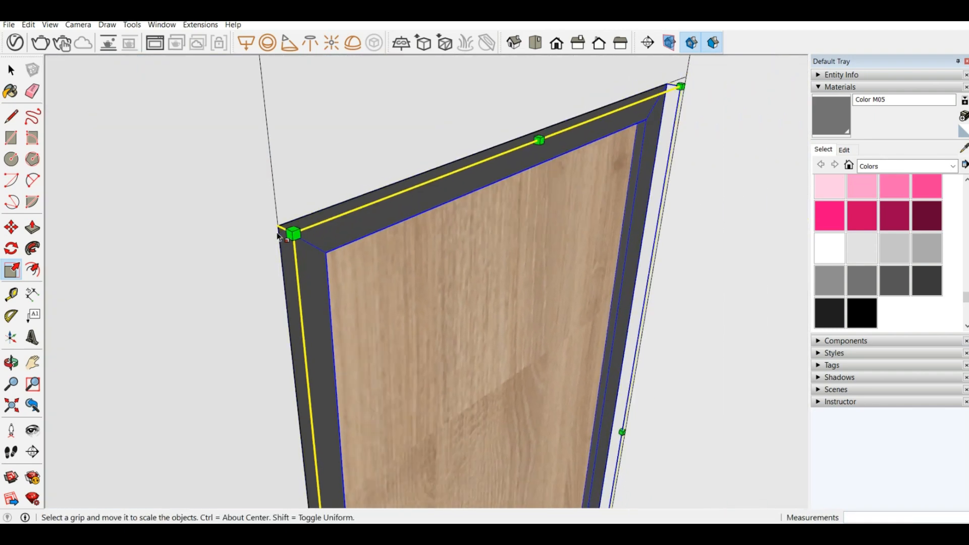
pyautogui.moveTo(284, 210); pyautogui.dragTo(262, 281, button='middle')
pyautogui.scroll(-10, 262, 281)
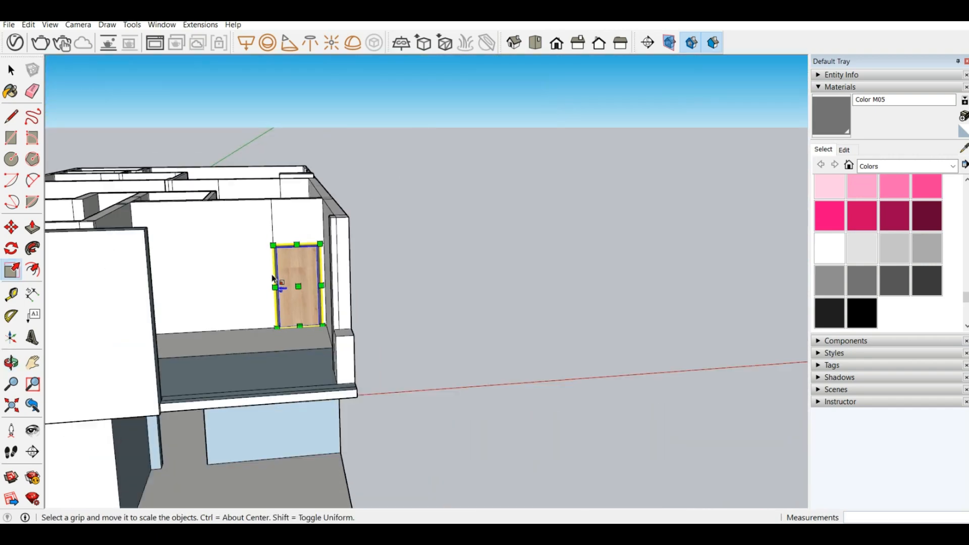
pyautogui.click(964, 148)
pyautogui.scroll(10, 259, 214)
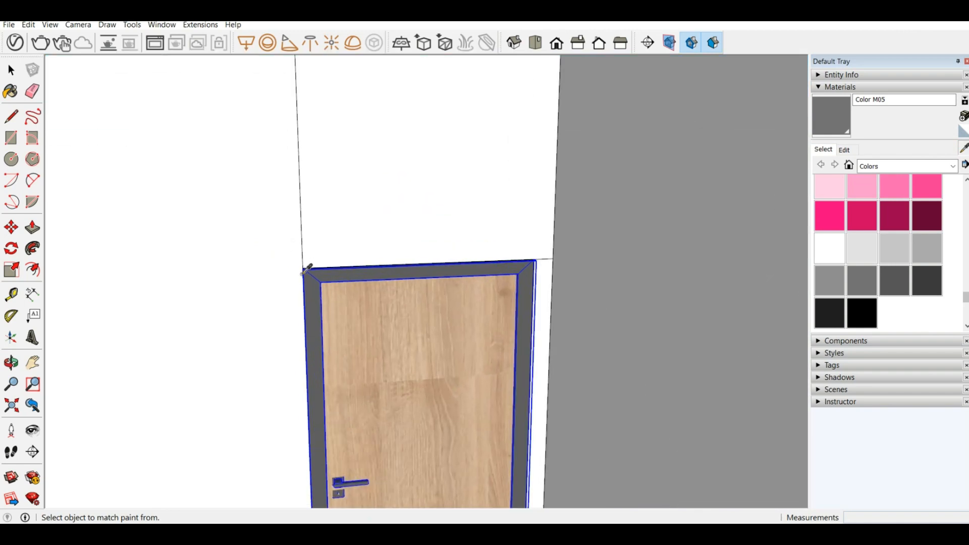
pyautogui.scroll(3, 354, 273)
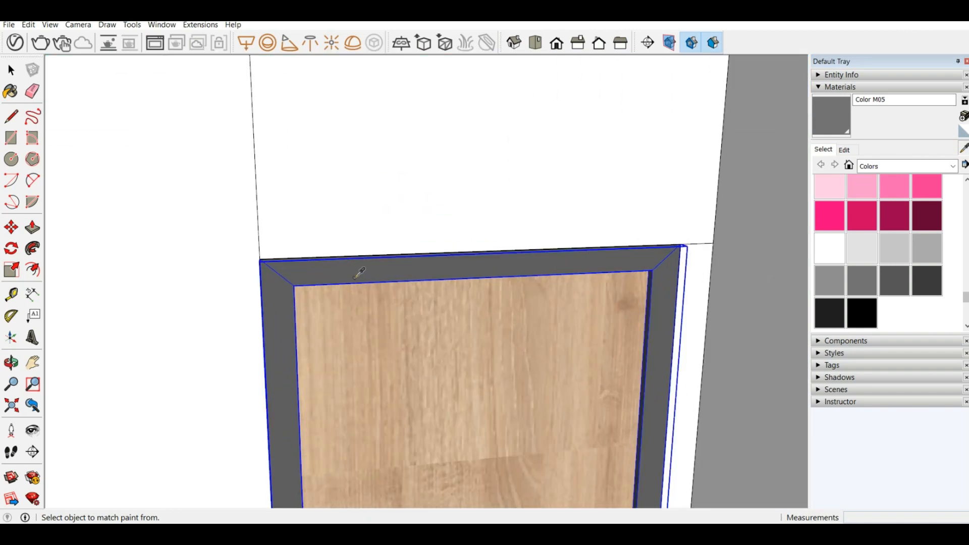
pyautogui.click(356, 261)
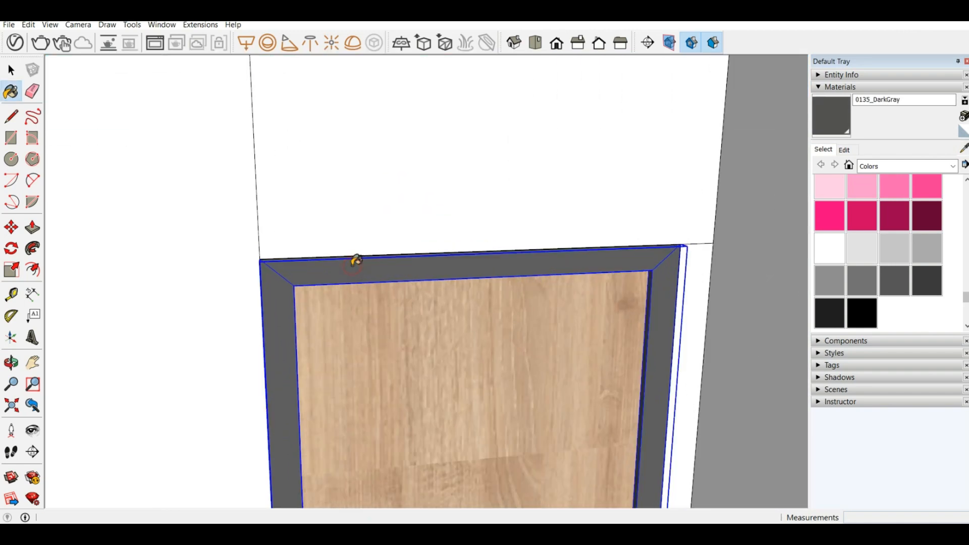
# Step: Try to paint the two-panel balcony door frame on the upper-floor front with 0135_DarkGray
pyautogui.scroll(-5, 717, 211)
pyautogui.scroll(-5, 678, 206)
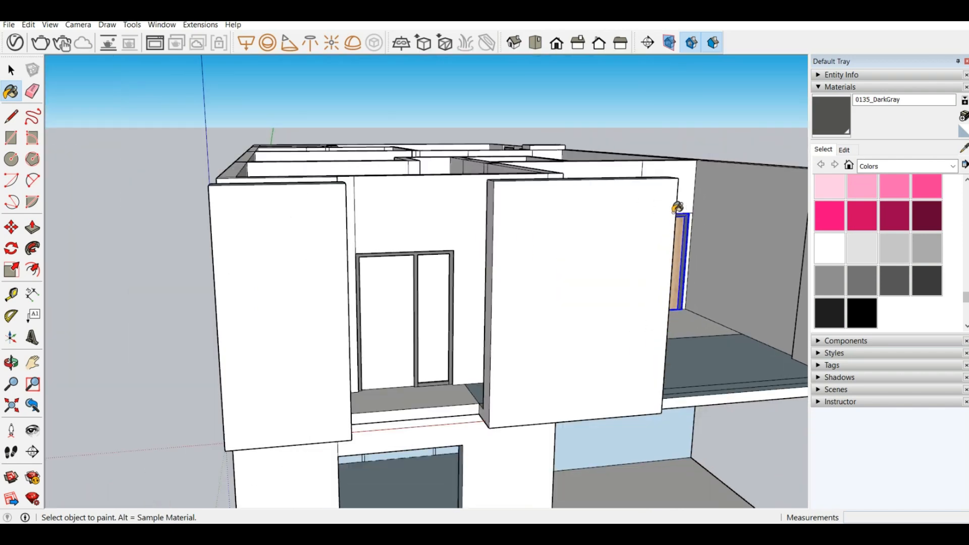
pyautogui.scroll(4, 401, 268)
pyautogui.scroll(3, 452, 225)
pyautogui.keyDown('ctrl'); pyautogui.keyDown('shift'); pyautogui.click(450, 229); pyautogui.keyUp('shift'); pyautogui.keyUp('ctrl')
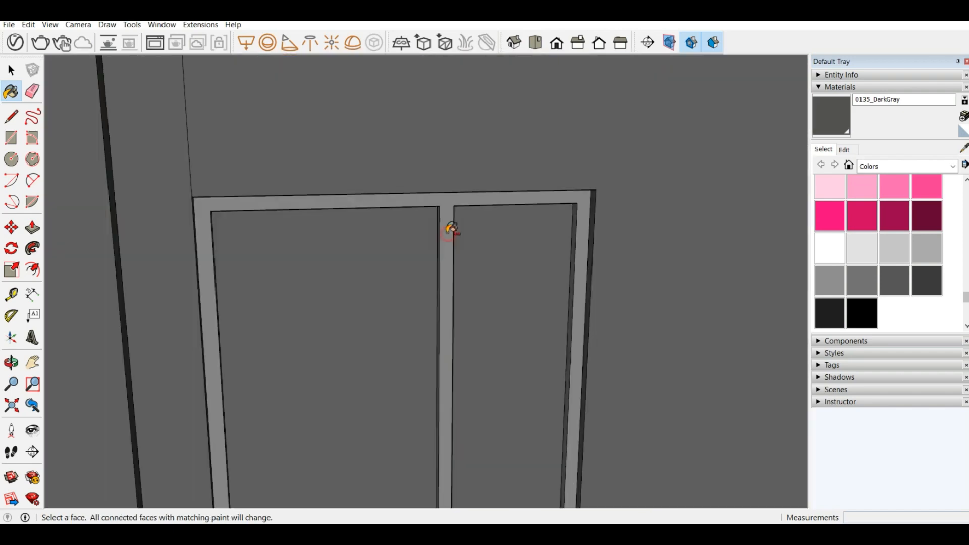
pyautogui.hotkey('ctrl', 'z')
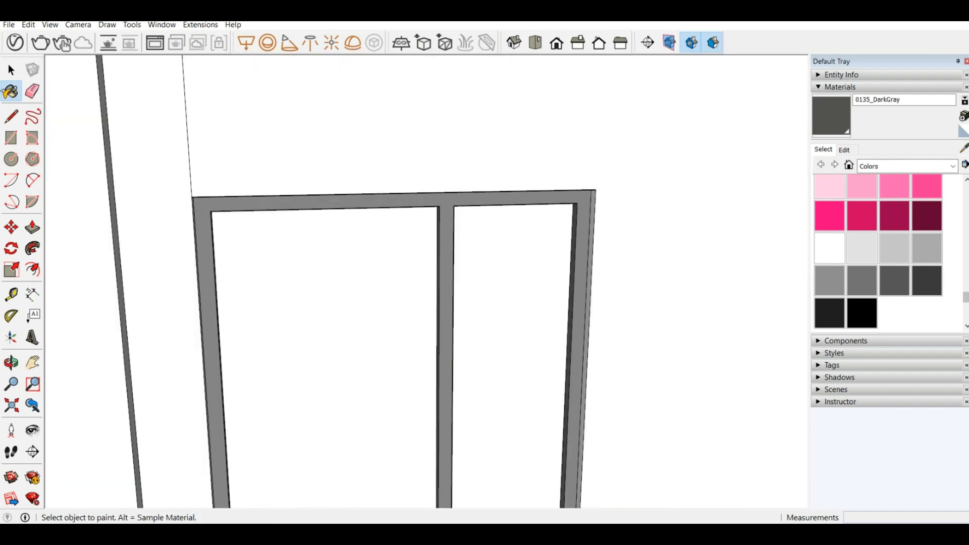
# Step: Open the upper-floor group and paint the two-panel balcony door frame with 0135_DarkGray
pyautogui.click(11, 70)
pyautogui.click(240, 101)
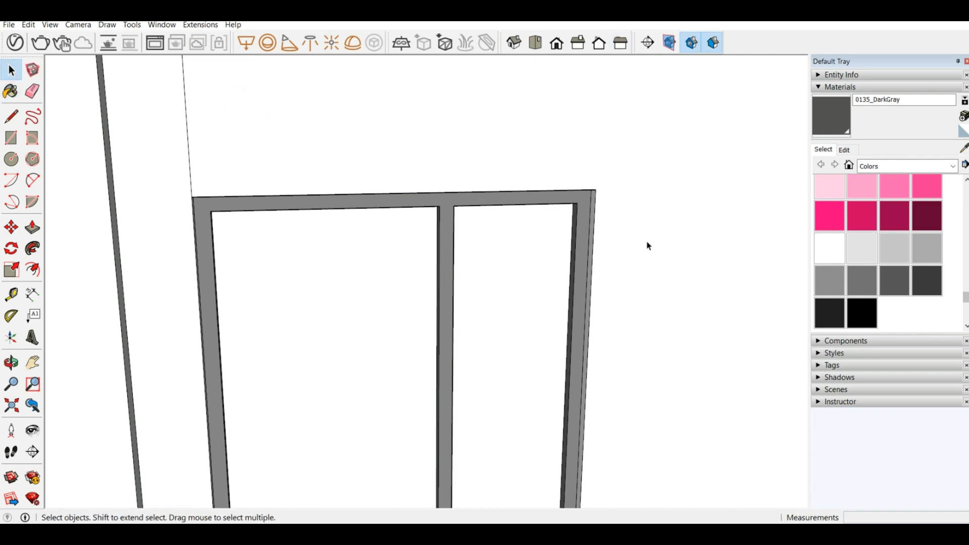
pyautogui.scroll(-4, 415, 270)
pyautogui.click(824, 117)
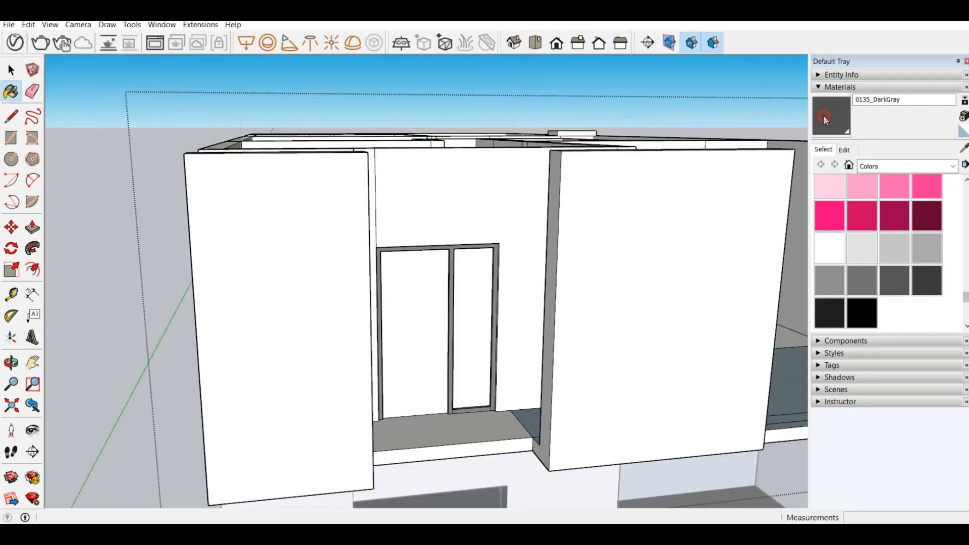
pyautogui.scroll(5, 499, 236)
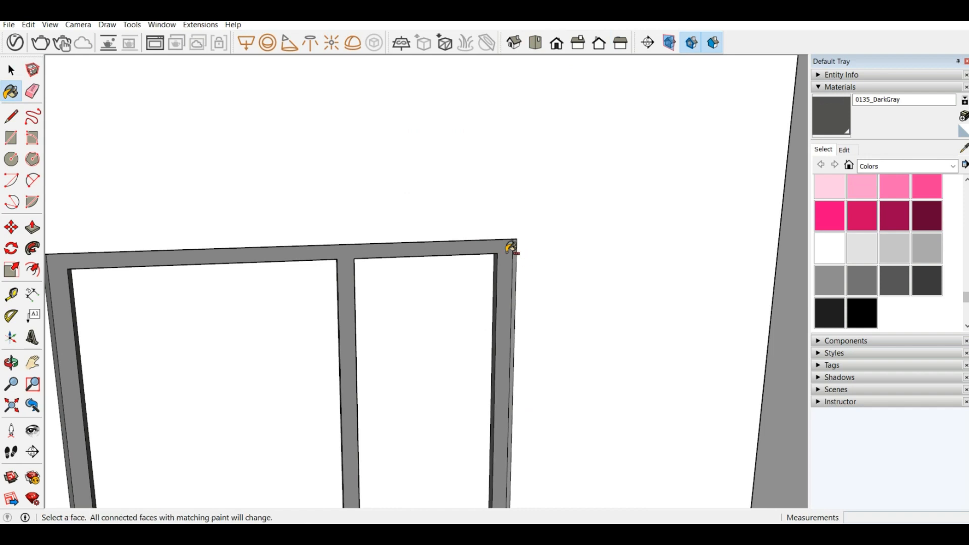
pyautogui.keyDown('ctrl'); pyautogui.click(511, 246); pyautogui.keyUp('ctrl')
pyautogui.scroll(-4, 510, 246)
pyautogui.scroll(-3, 509, 246)
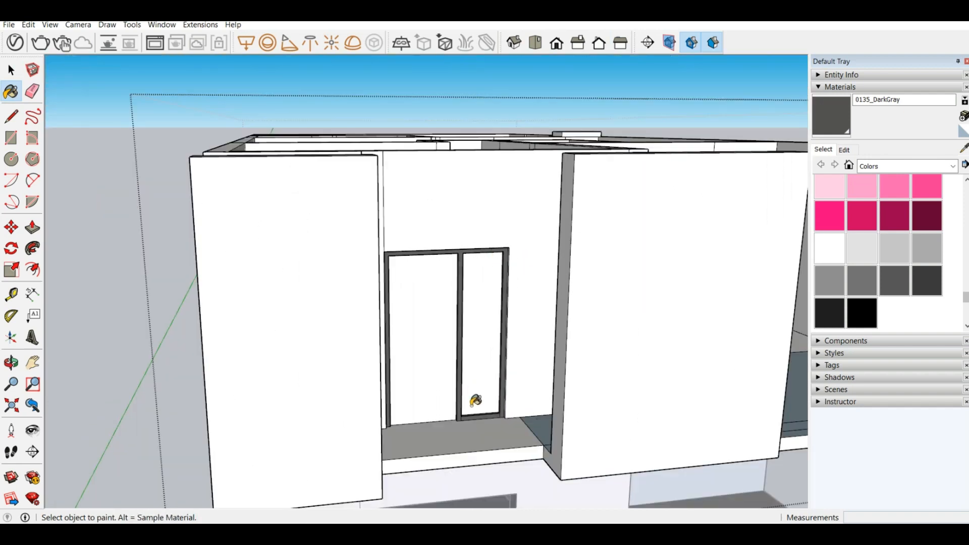
pyautogui.scroll(6, 461, 389)
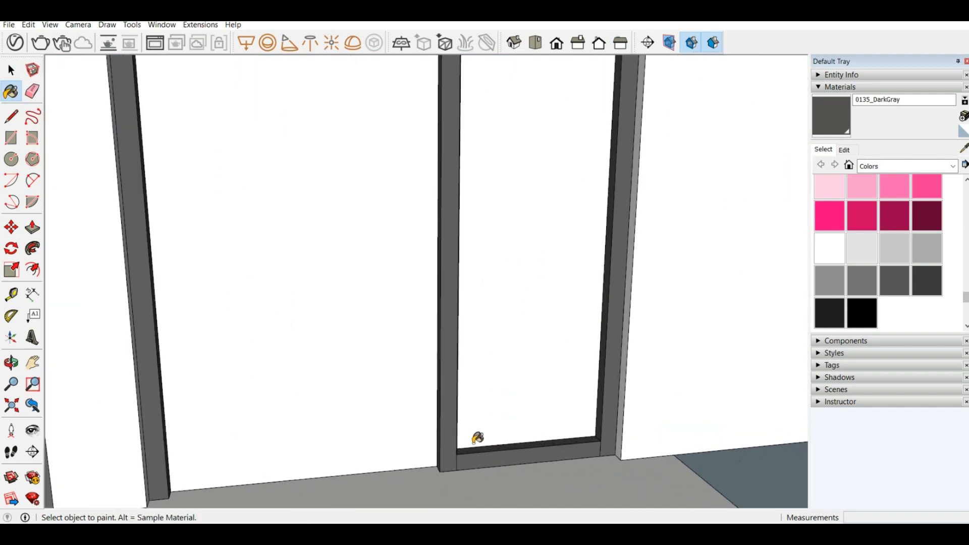
pyautogui.scroll(-4, 434, 283)
# Step: Examine the balcony door frame from inside and outside the room, sampling the material of its middle post
pyautogui.moveTo(435, 283); pyautogui.dragTo(580, 126, button='middle')
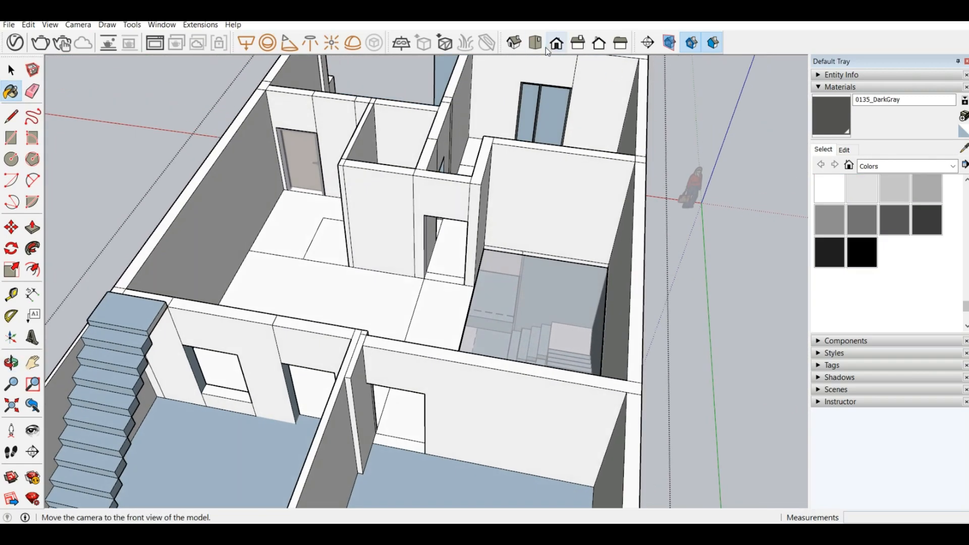
pyautogui.scroll(7, 536, 123)
pyautogui.scroll(5, 552, 66)
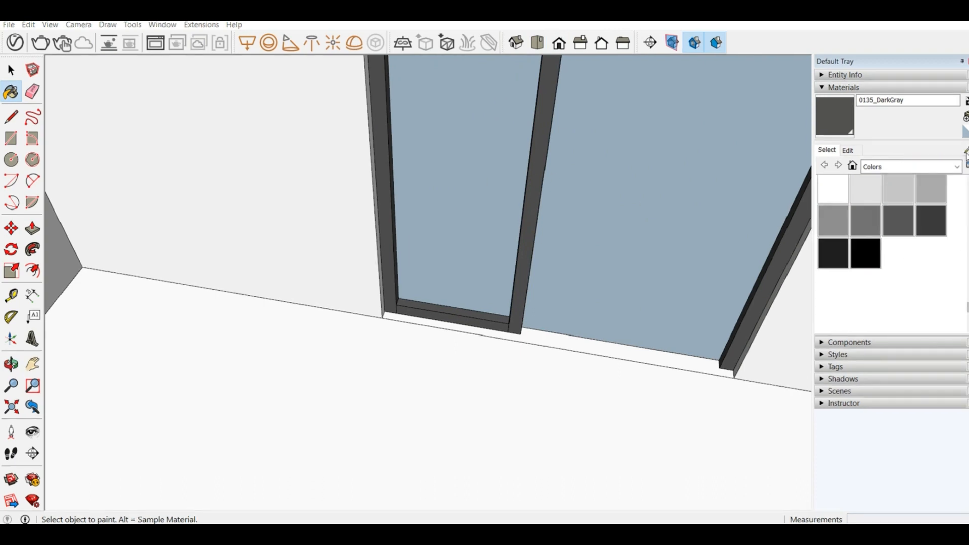
pyautogui.click(966, 152)
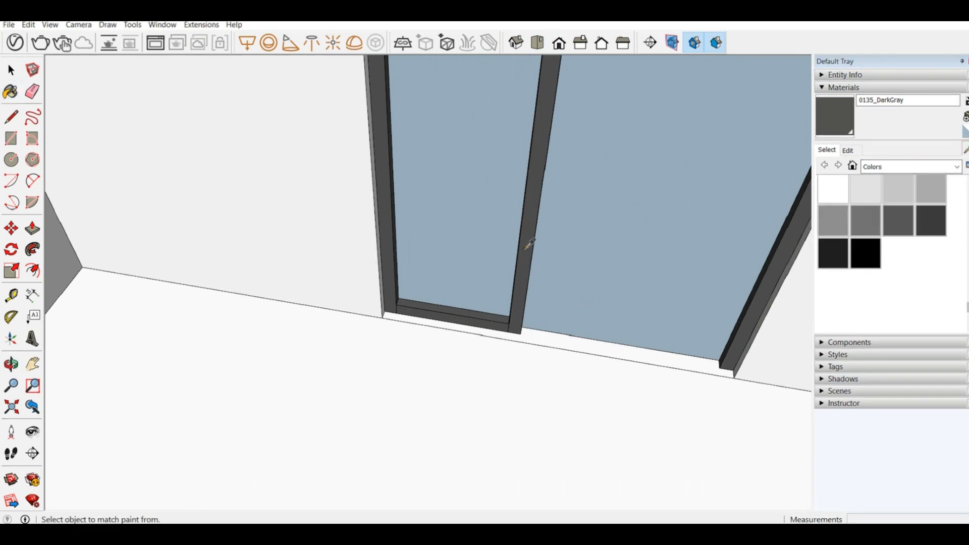
pyautogui.click(530, 245)
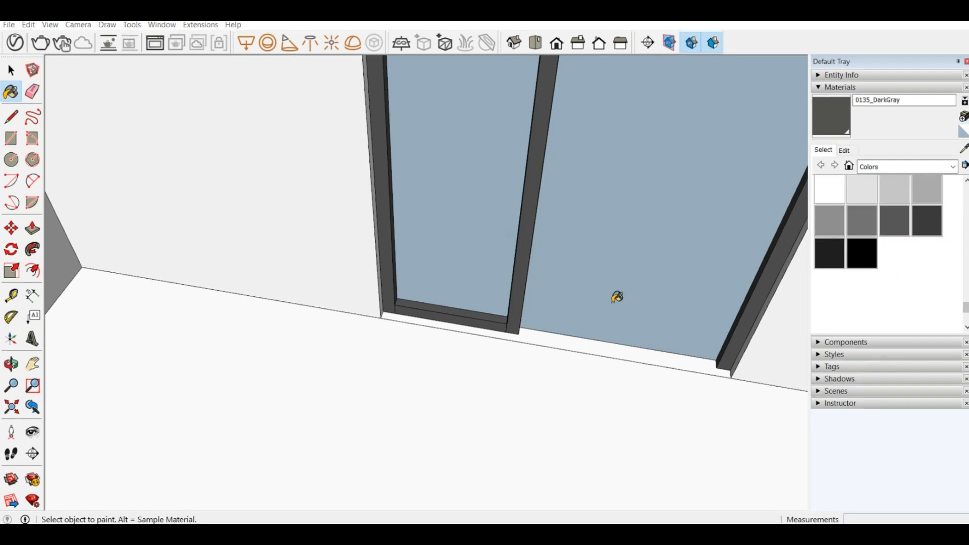
pyautogui.moveTo(617, 297); pyautogui.dragTo(468, 299, button='middle')
pyautogui.scroll(-5, 144, 249)
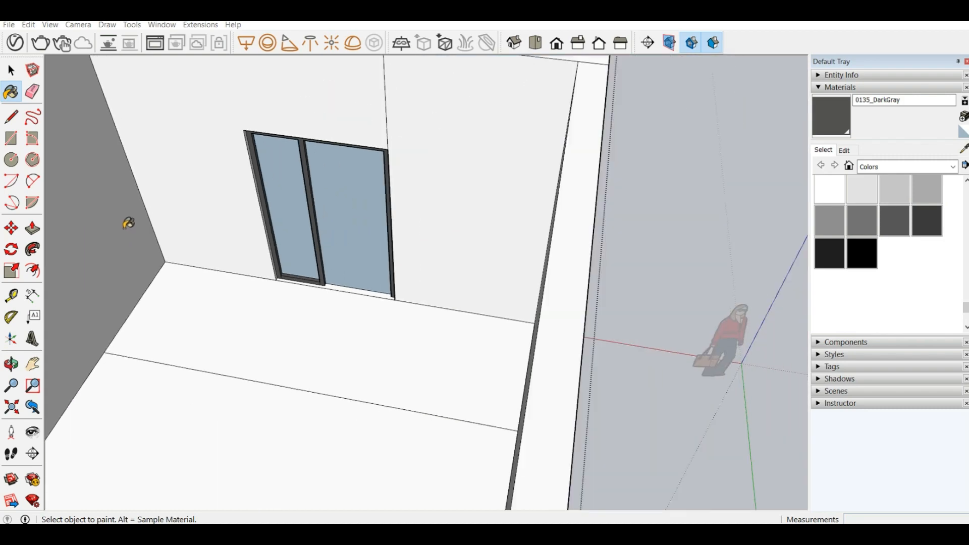
pyautogui.moveTo(317, 242); pyautogui.dragTo(56, 263, button='middle')
pyautogui.scroll(-5, 694, 377)
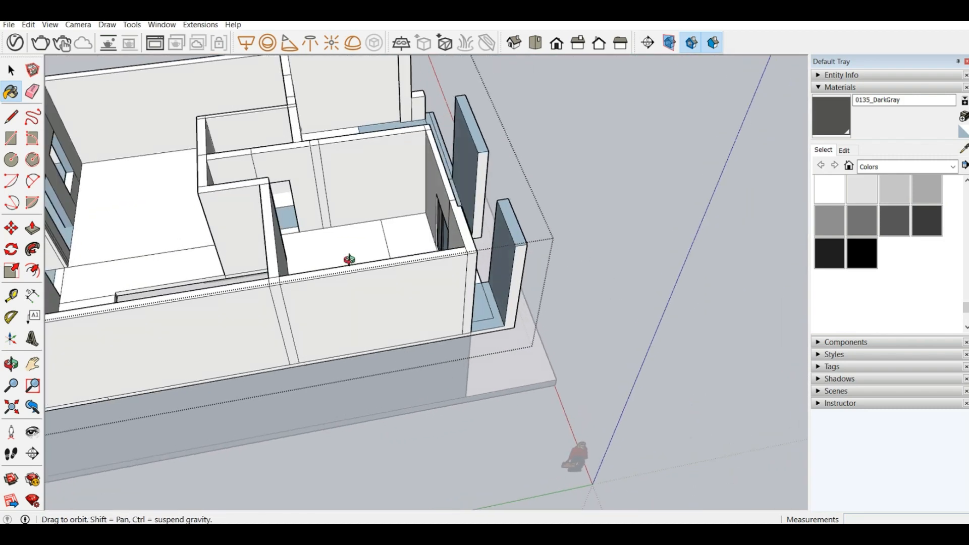
pyautogui.moveTo(348, 259); pyautogui.dragTo(158, 177, button='middle')
pyautogui.scroll(4, 373, 169)
pyautogui.scroll(3, 372, 179)
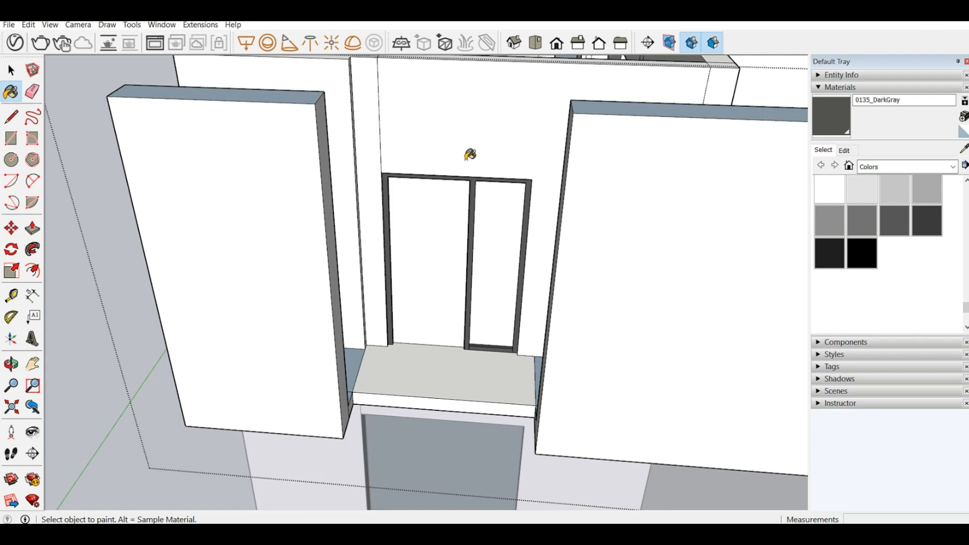
# Step: Try to paint the connected faces around the balcony door with 0135_DarkGray and undo it
pyautogui.press('ctrl')
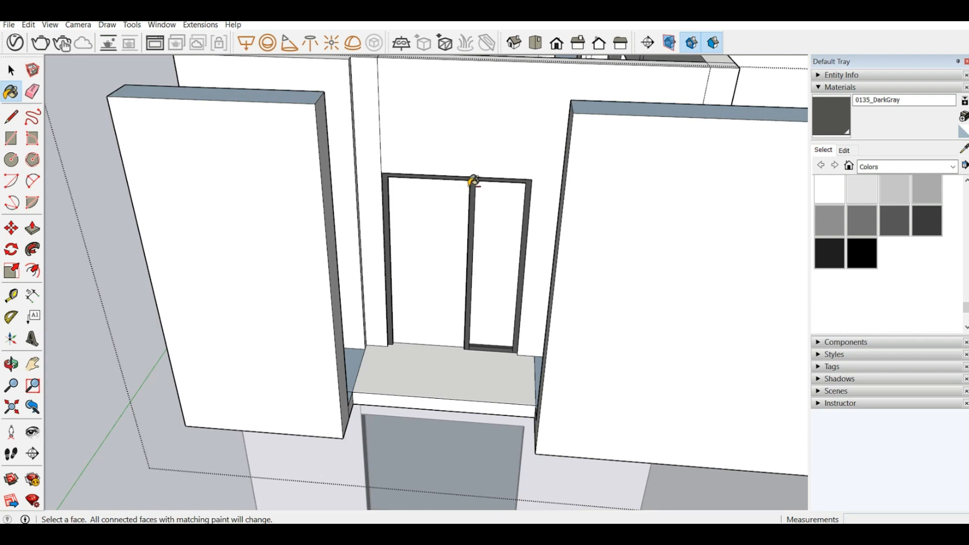
pyautogui.scroll(3, 480, 185)
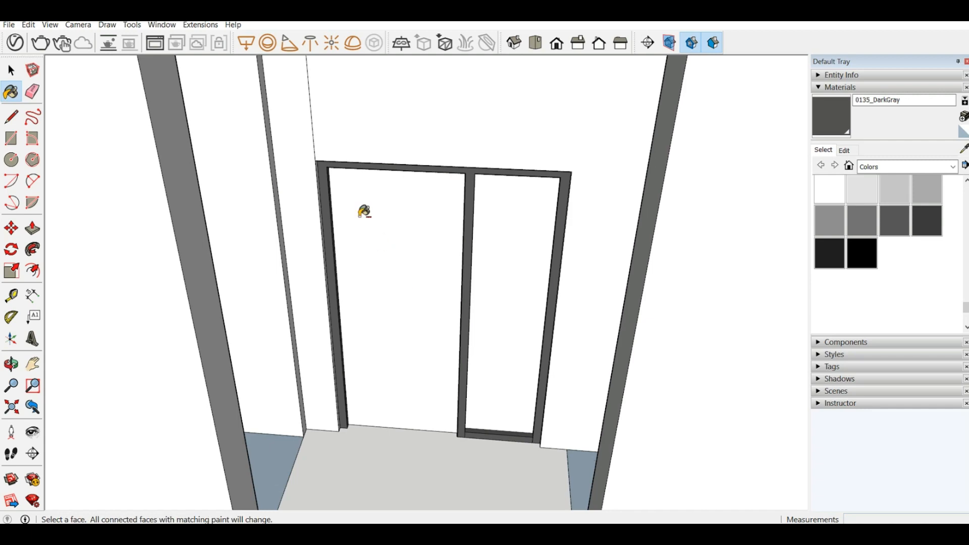
pyautogui.keyDown('ctrl'); pyautogui.click(409, 136); pyautogui.keyUp('ctrl')
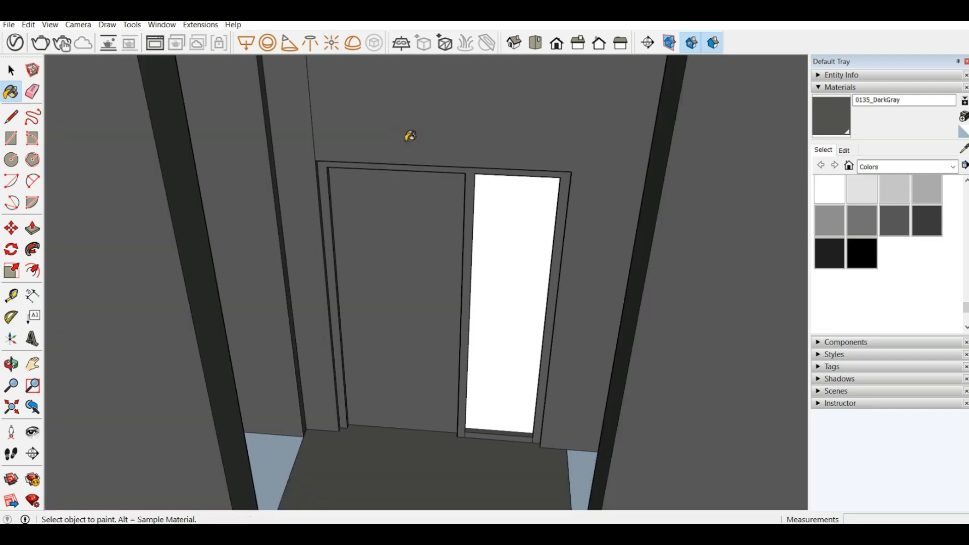
pyautogui.hotkey('ctrl', 'z')
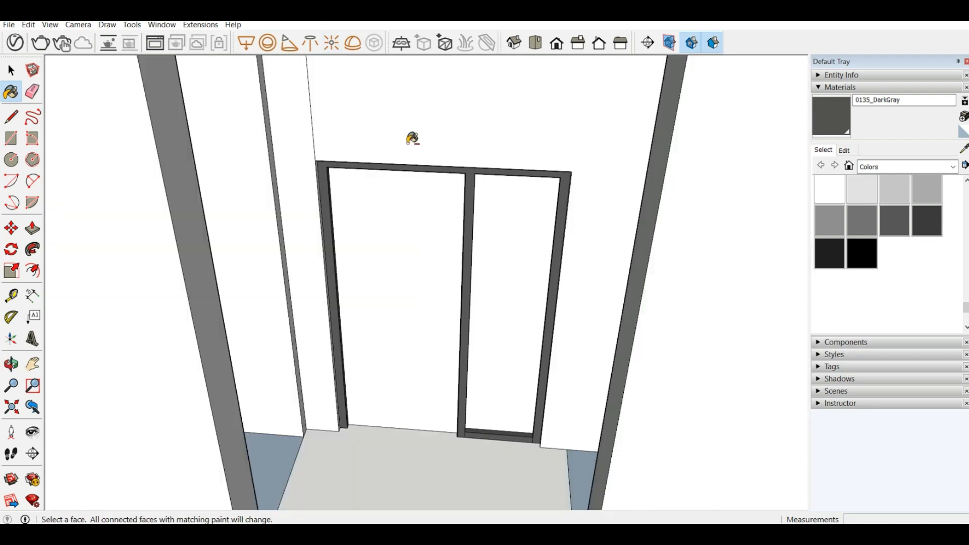
# Step: Examine the upper-floor front, its projecting panels and both doors from several angles
pyautogui.scroll(-6, 517, 249)
pyautogui.scroll(-5, 346, 205)
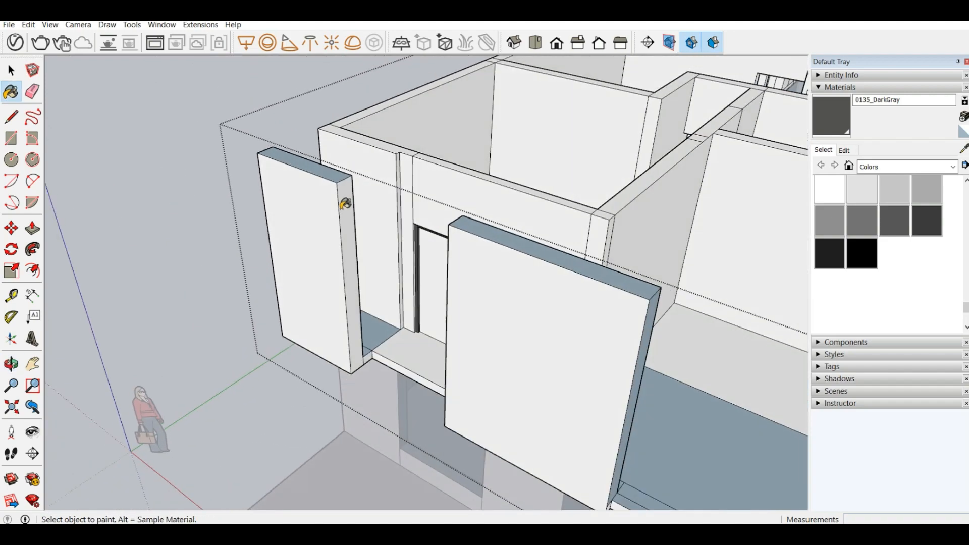
pyautogui.moveTo(346, 202); pyautogui.dragTo(335, 179, button='middle')
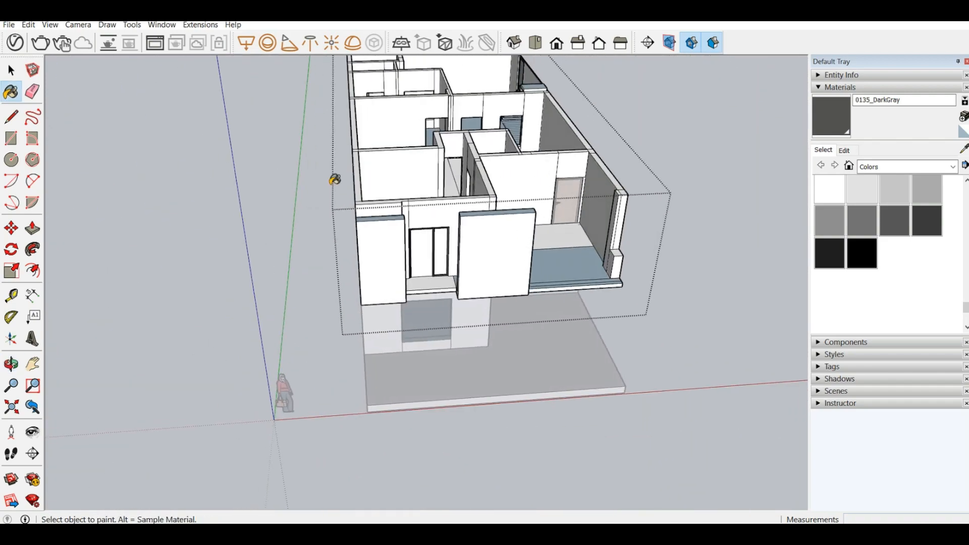
pyautogui.scroll(4, 348, 197)
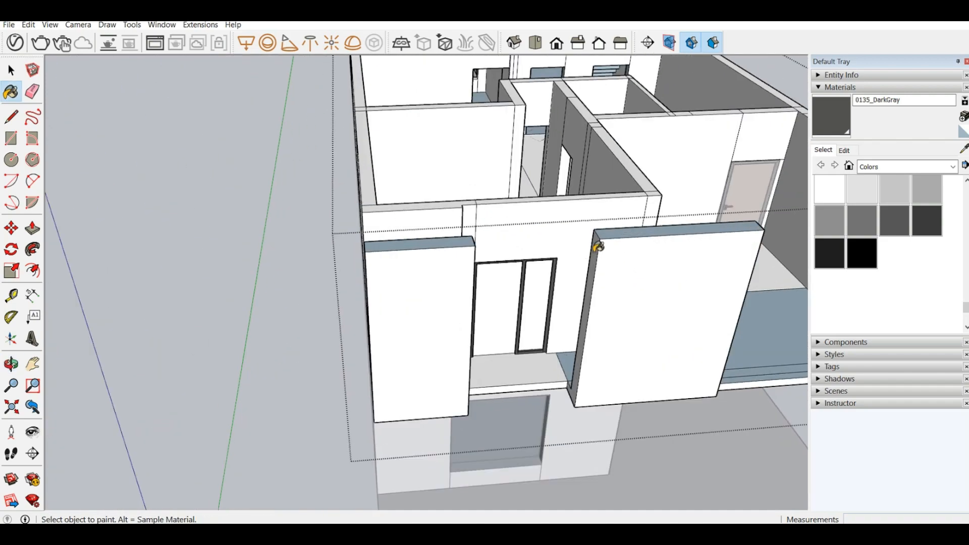
pyautogui.moveTo(599, 247); pyautogui.dragTo(520, 194, button='middle')
pyautogui.scroll(-4, 379, 245)
pyautogui.scroll(-3, 349, 229)
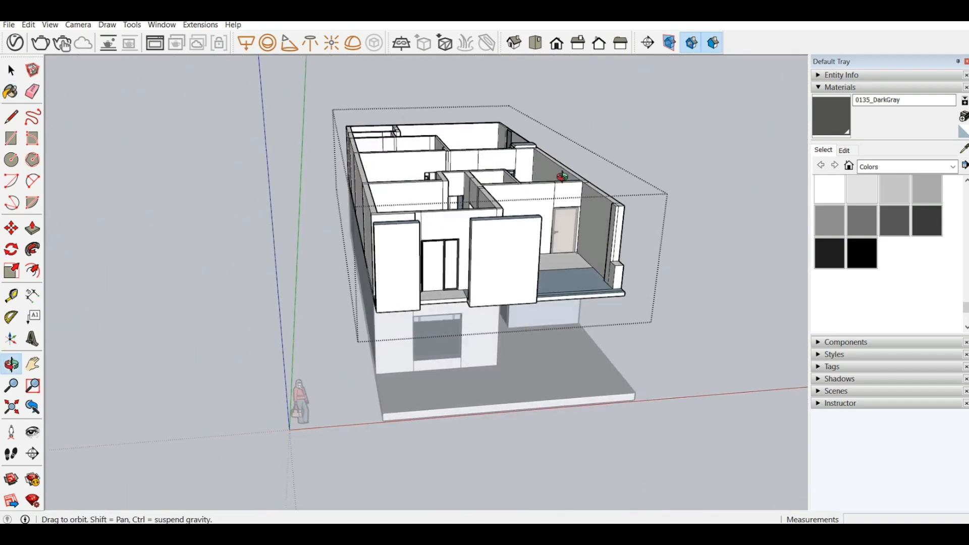
pyautogui.scroll(4, 521, 228)
pyautogui.moveTo(611, 213); pyautogui.dragTo(525, 147, button='middle')
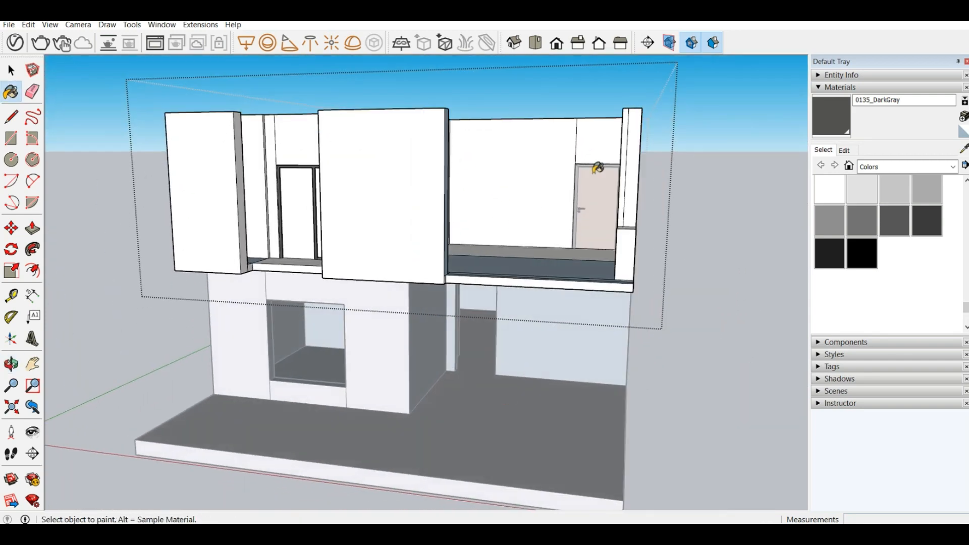
# Step: Close the upper-floor group and copy its wooden door by the frame's lower corner to the lower corner of the ground-floor opening
pyautogui.click(11, 70)
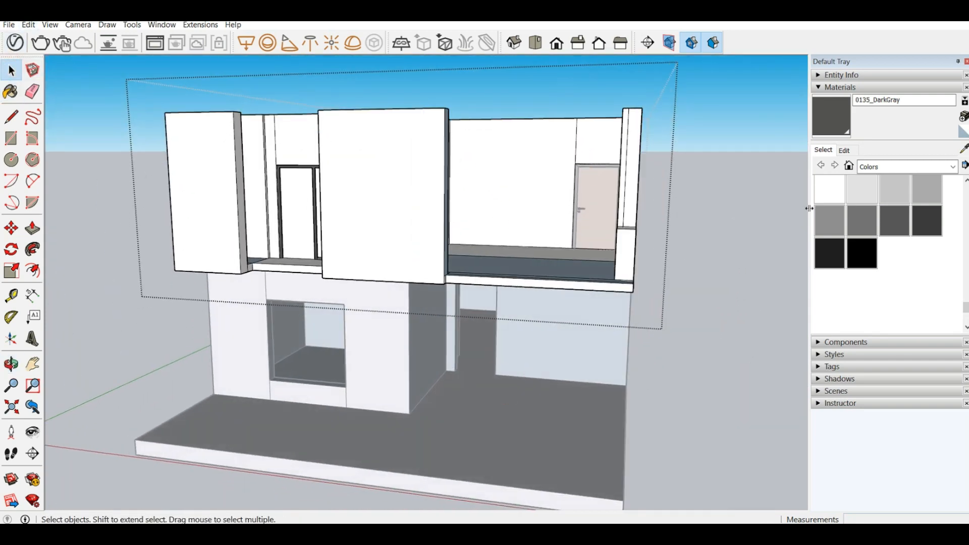
pyautogui.click(699, 186)
pyautogui.click(592, 173)
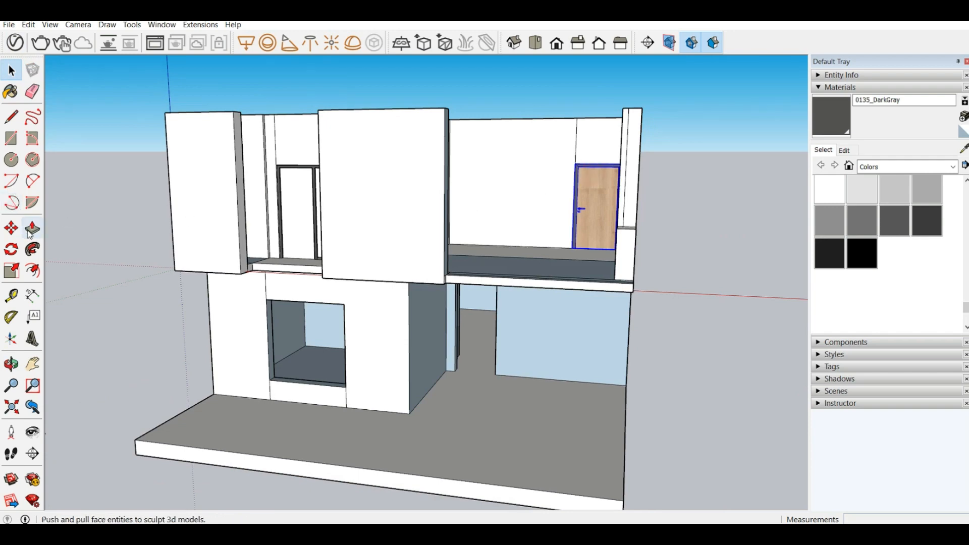
pyautogui.moveTo(536, 243); pyautogui.dragTo(618, 292, button='middle')
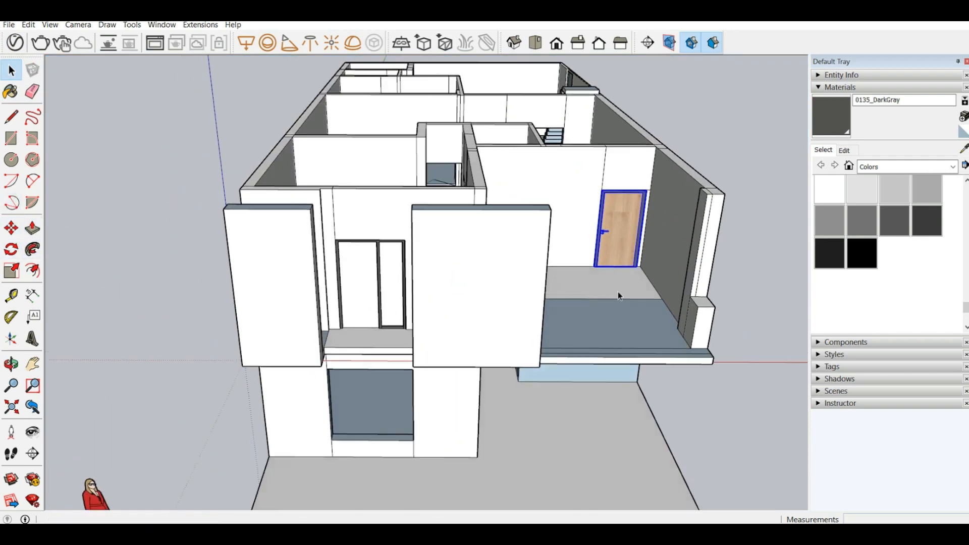
pyautogui.scroll(6, 619, 283)
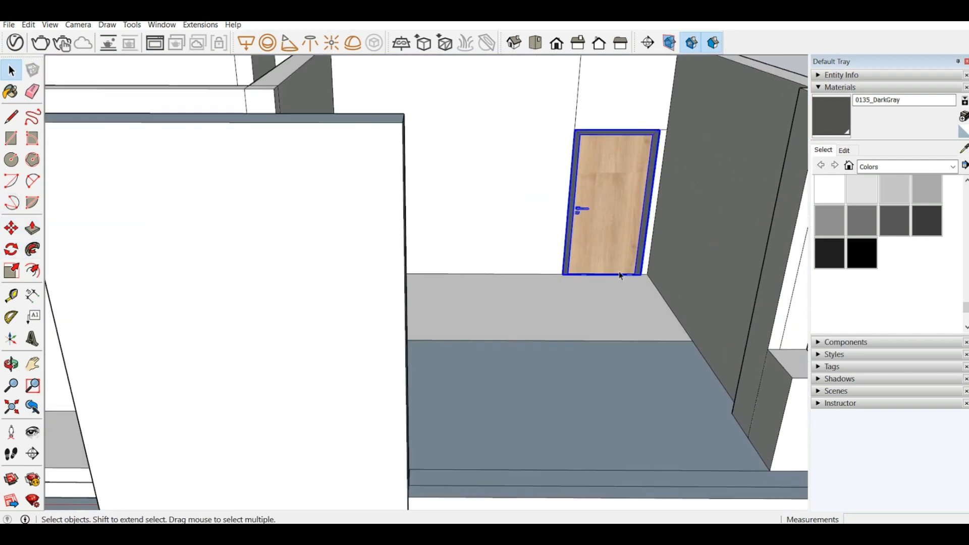
pyautogui.click(11, 228)
pyautogui.scroll(10, 519, 275)
pyautogui.scroll(5, 555, 296)
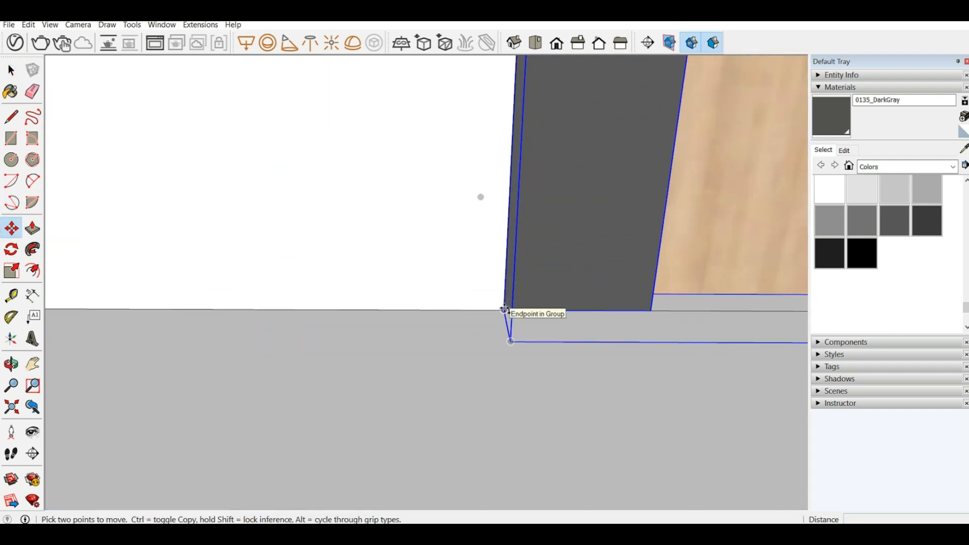
pyautogui.press('ctrl')
pyautogui.click(504, 309)
pyautogui.scroll(-6, 537, 230)
pyautogui.scroll(-10, 536, 228)
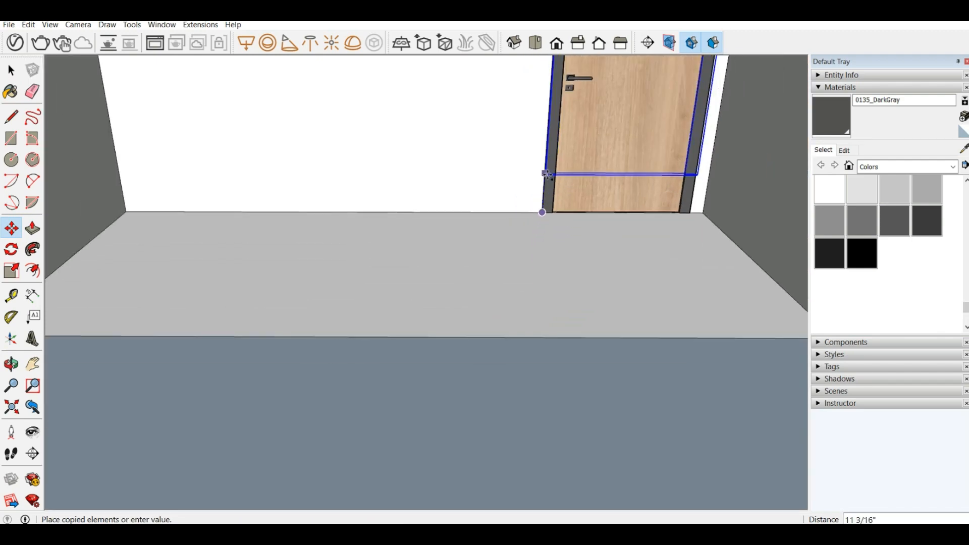
pyautogui.scroll(4, 474, 293)
pyautogui.scroll(4, 464, 271)
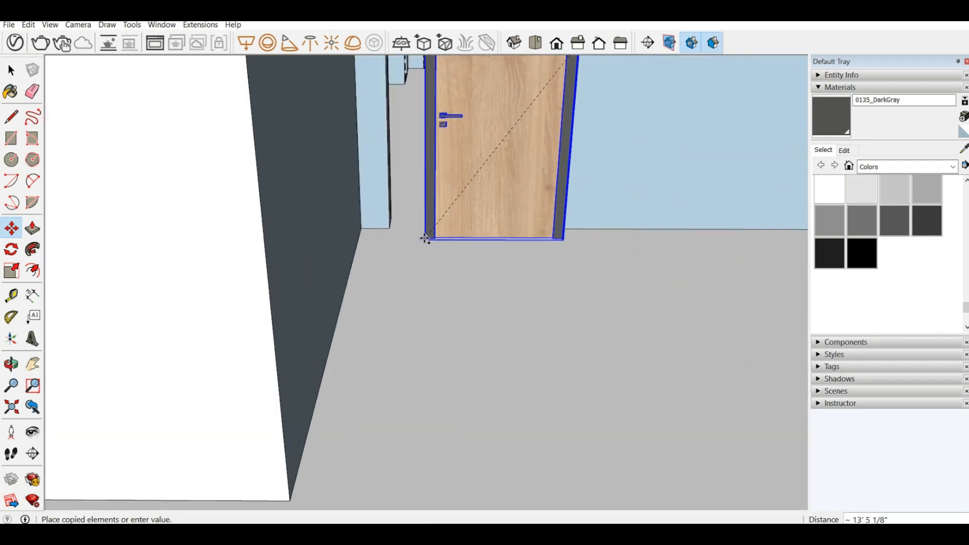
pyautogui.click(390, 228)
pyautogui.scroll(-4, 603, 366)
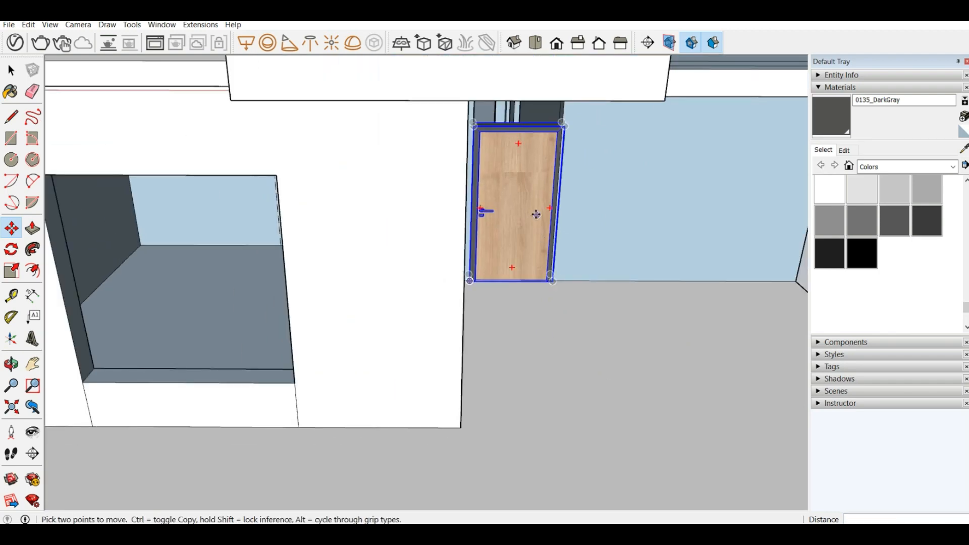
# Step: Open the ground-floor group and push the opening's jamb opposite the door handle back 1" to fit the copied door's frame
pyautogui.moveTo(536, 212); pyautogui.dragTo(402, 159, button='middle')
pyautogui.scroll(-2, 656, 484)
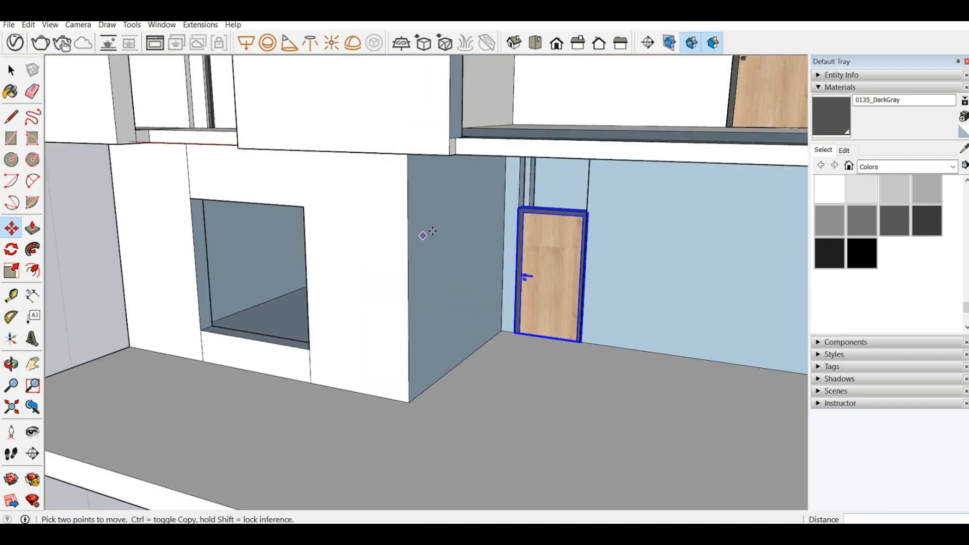
pyautogui.click(11, 71)
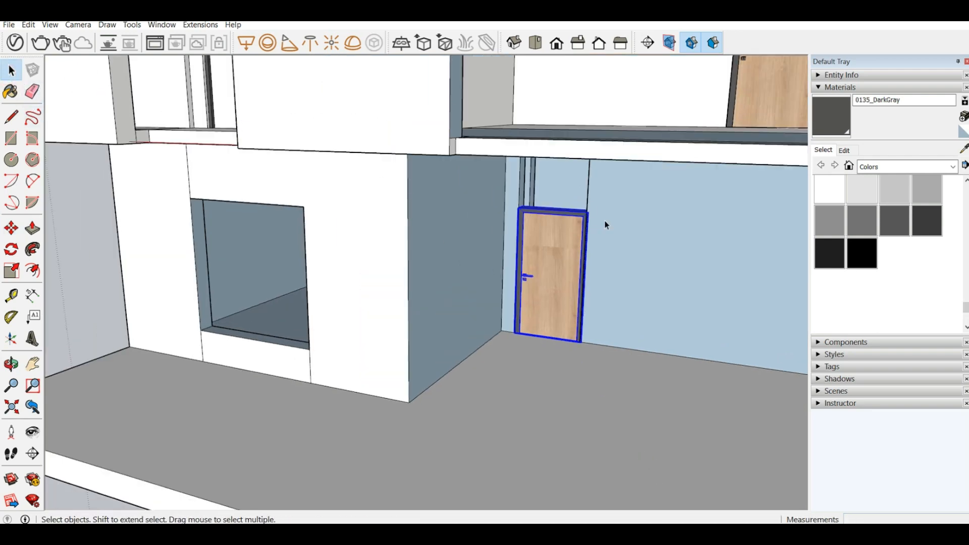
pyautogui.scroll(5, 565, 209)
pyautogui.scroll(4, 528, 200)
pyautogui.scroll(-4, 558, 214)
pyautogui.moveTo(485, 238); pyautogui.dragTo(632, 254, button='middle')
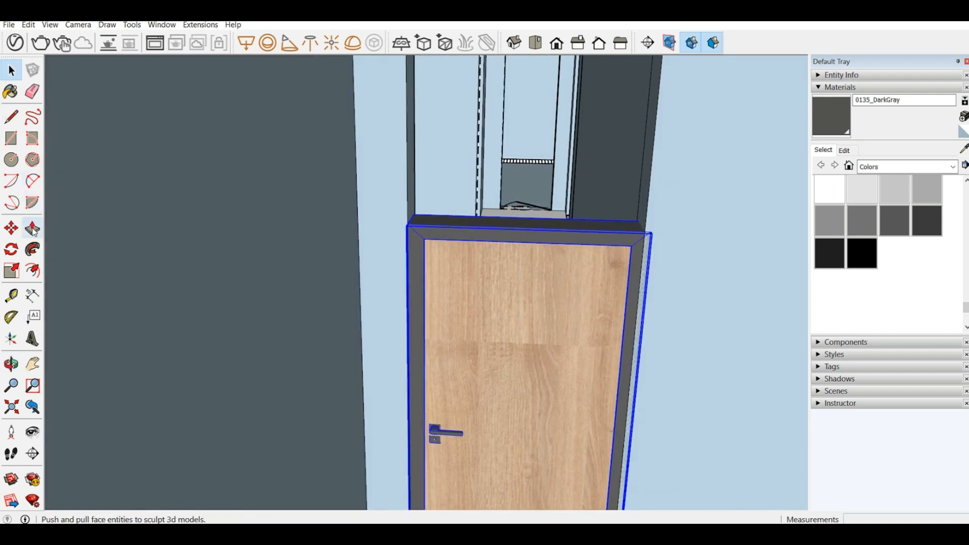
pyautogui.click(33, 228)
pyautogui.press('b')
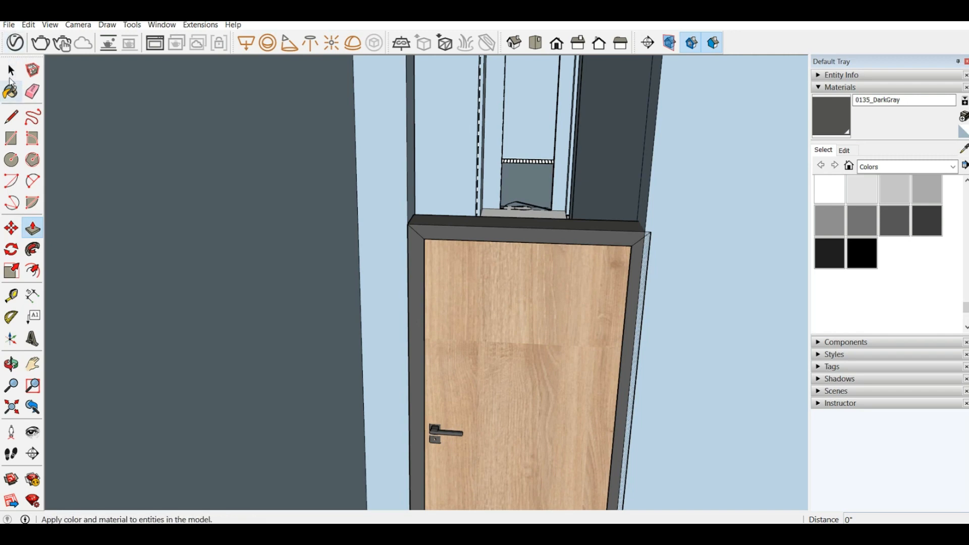
pyautogui.press('space')
pyautogui.doubleClick(708, 168)
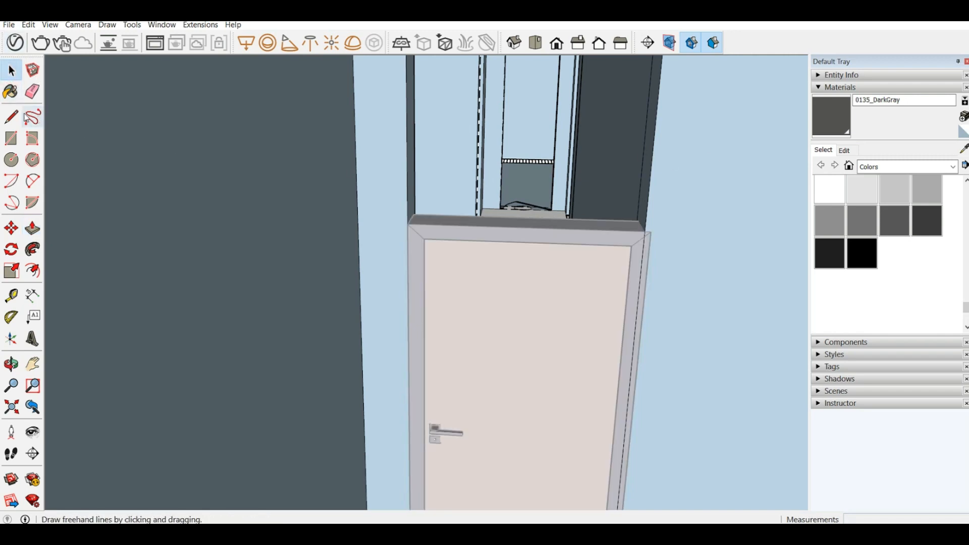
pyautogui.click(26, 228)
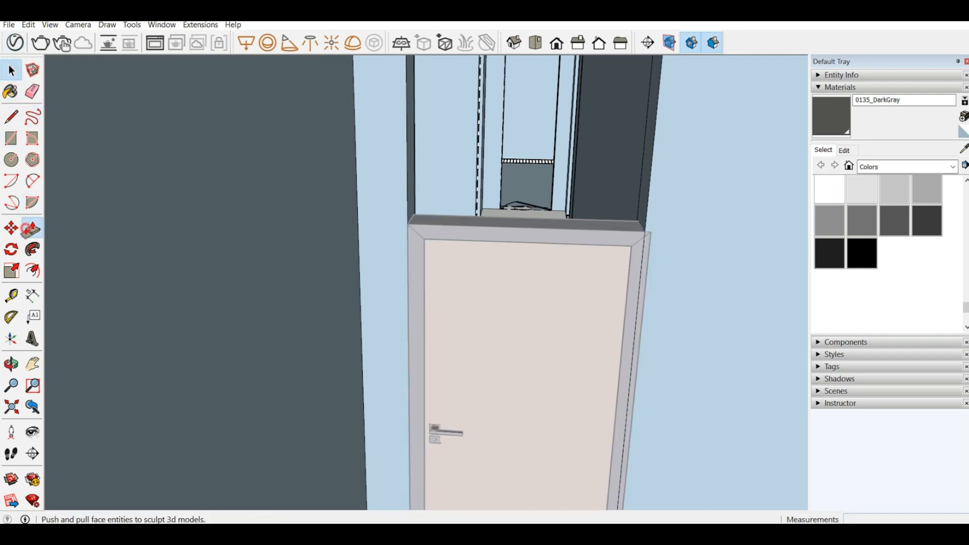
pyautogui.click(645, 201)
pyautogui.click(652, 244)
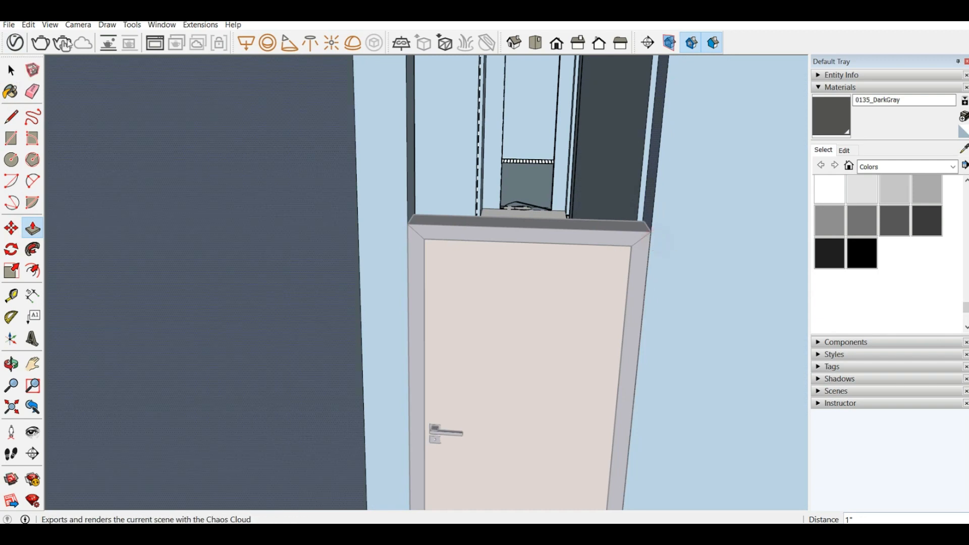
pyautogui.scroll(-1, 99, 76)
pyautogui.scroll(-2, 412, 259)
pyautogui.moveTo(477, 262); pyautogui.dragTo(396, 244, button='middle')
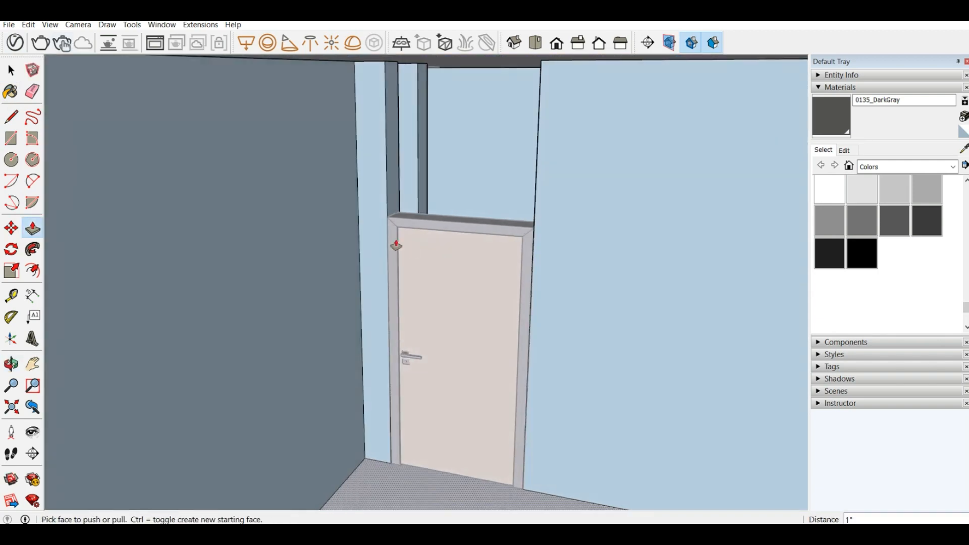
pyautogui.scroll(-2, 361, 237)
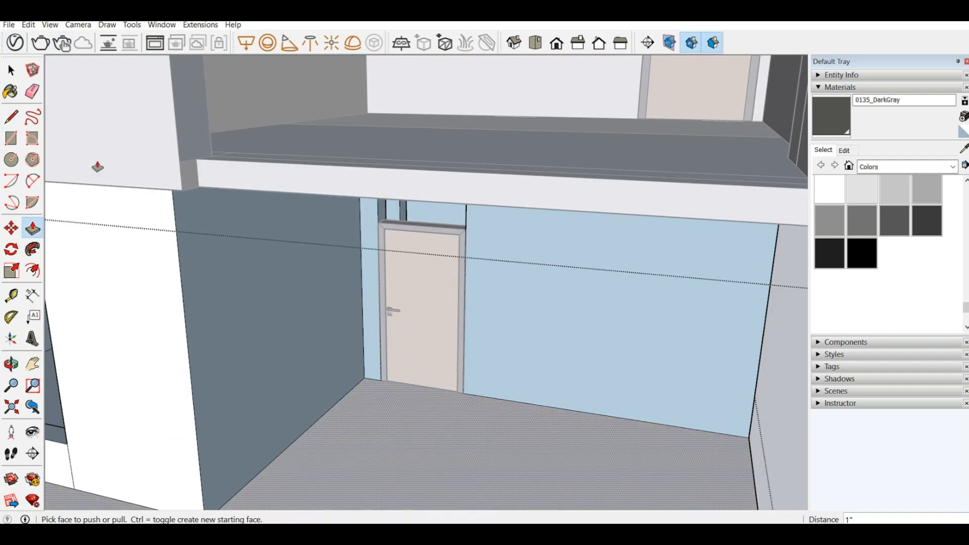
# Step: Close the ground-floor group and select the copied wooden door
pyautogui.click(11, 71)
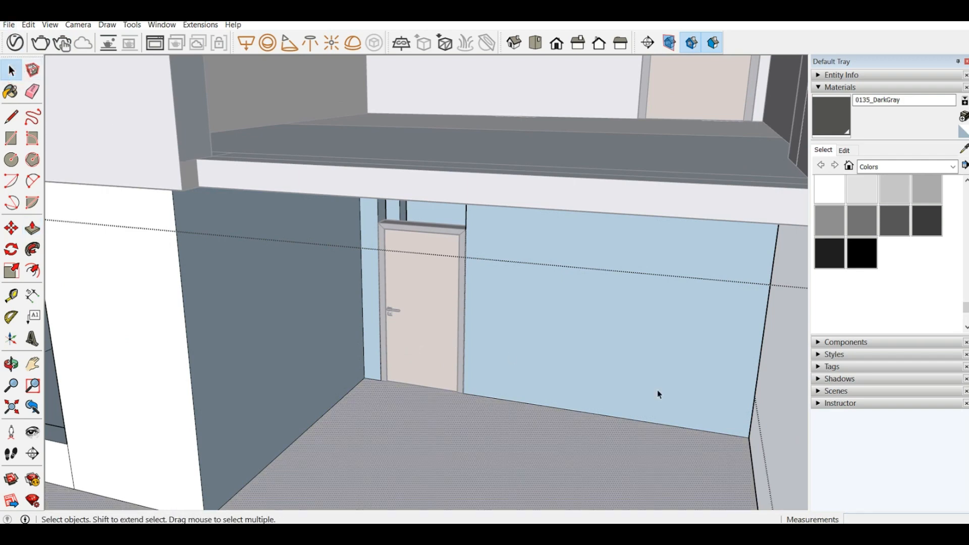
pyautogui.click(802, 351)
pyautogui.click(428, 286)
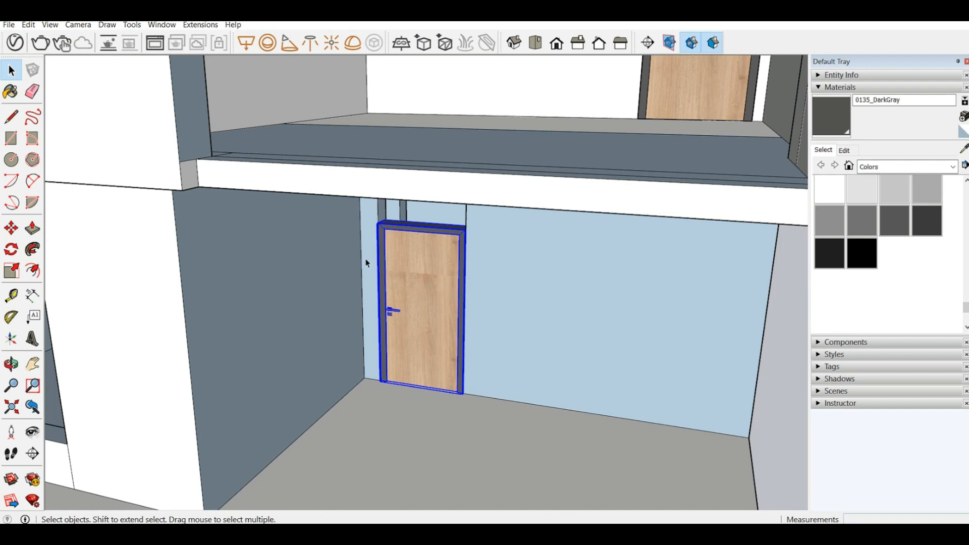
pyautogui.click(11, 249)
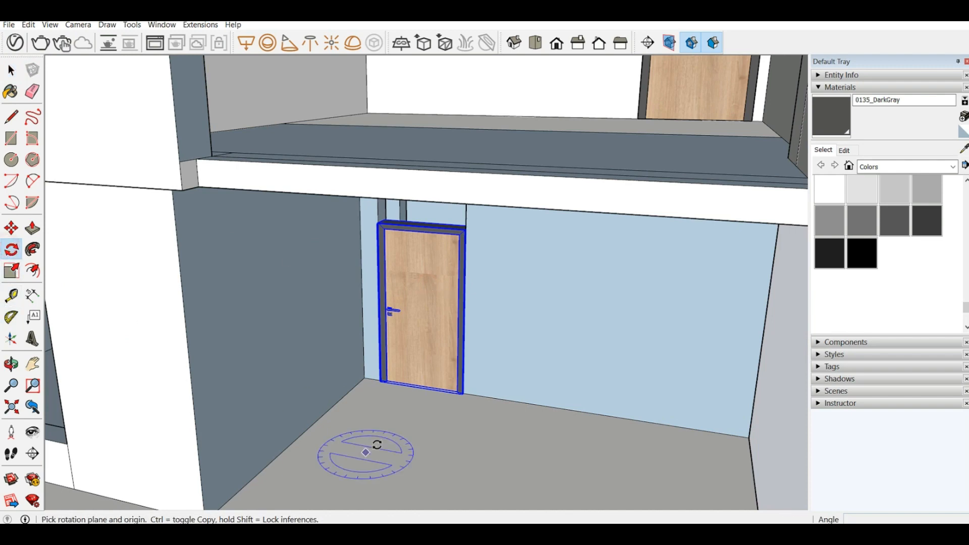
pyautogui.click(402, 439)
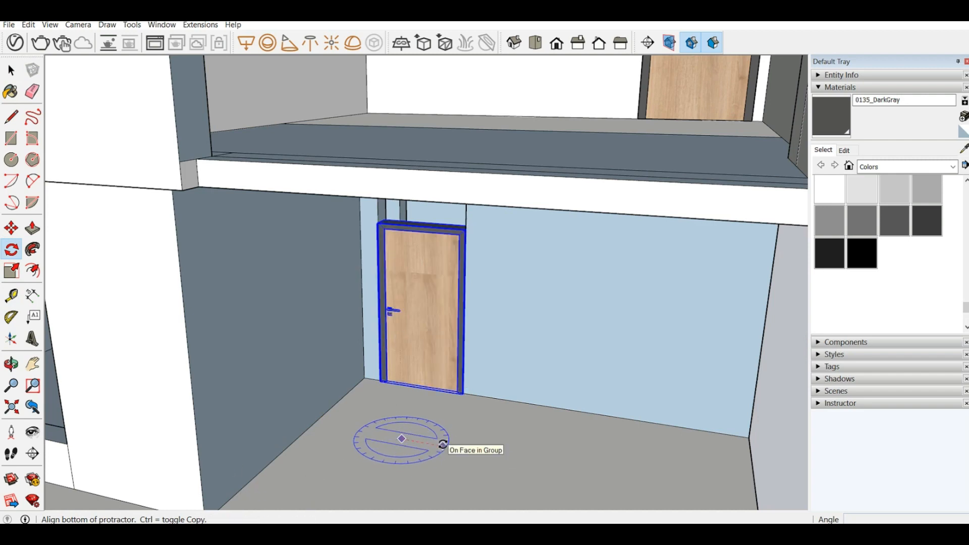
pyautogui.press('Escape')
pyautogui.click(11, 229)
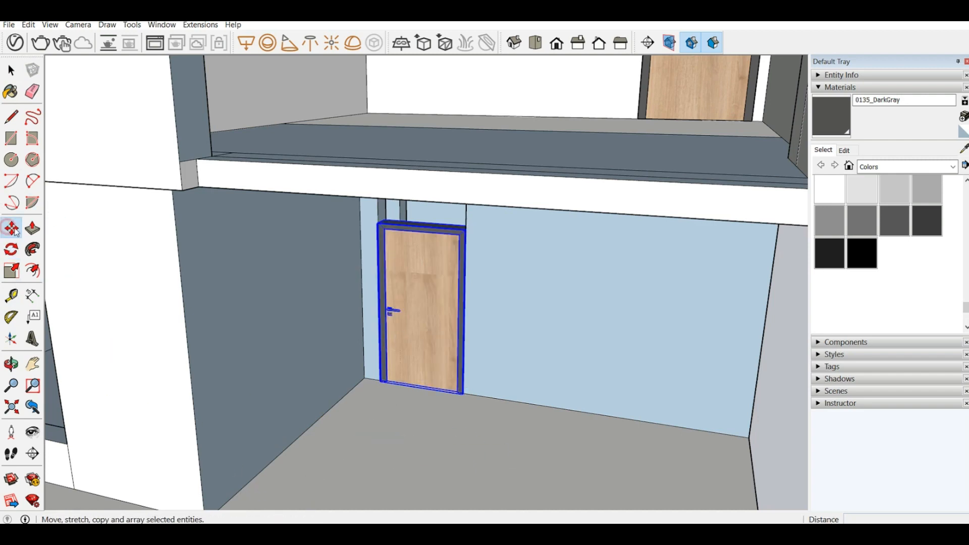
# Step: Rotate the ground-floor door half a turn about the midpoint of its bottom edge so its other side faces out
pyautogui.click(11, 250)
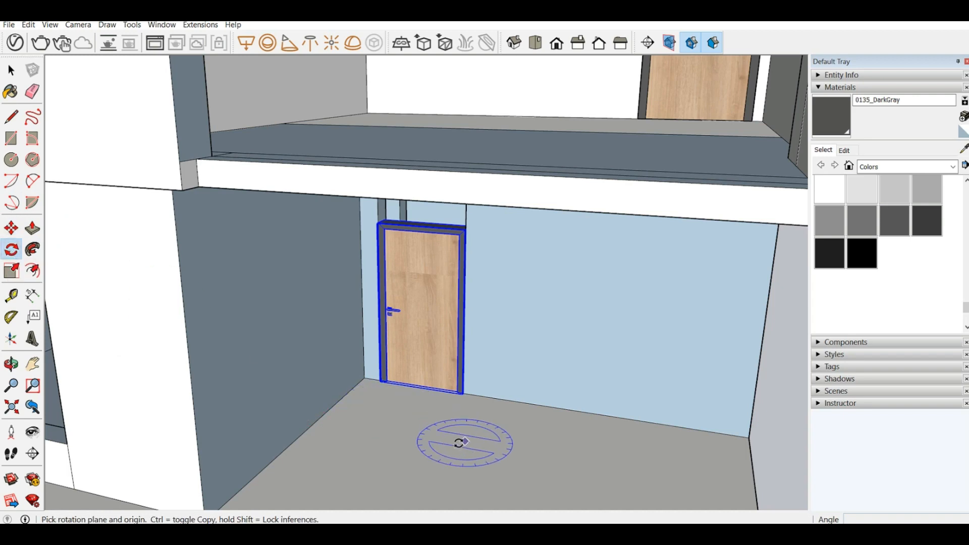
pyautogui.click(399, 435)
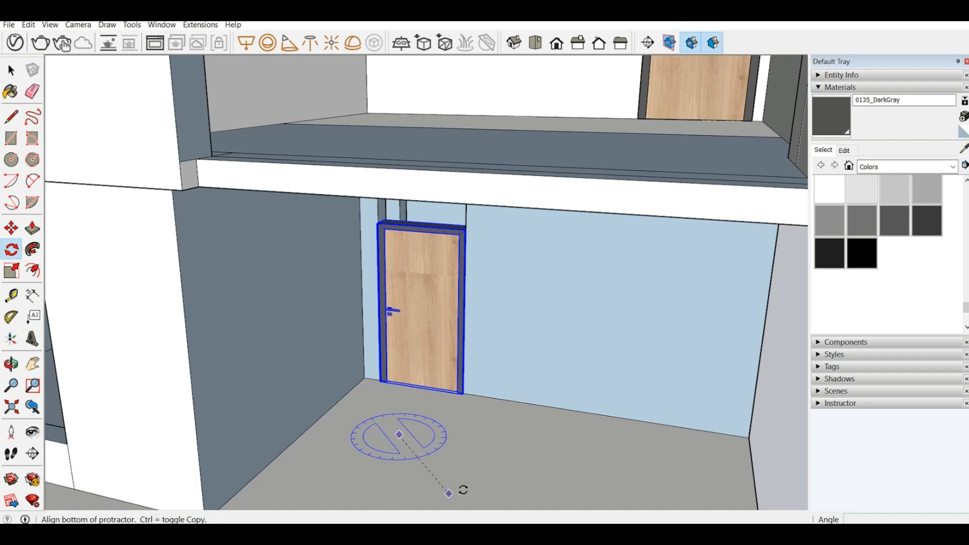
pyautogui.press('Escape')
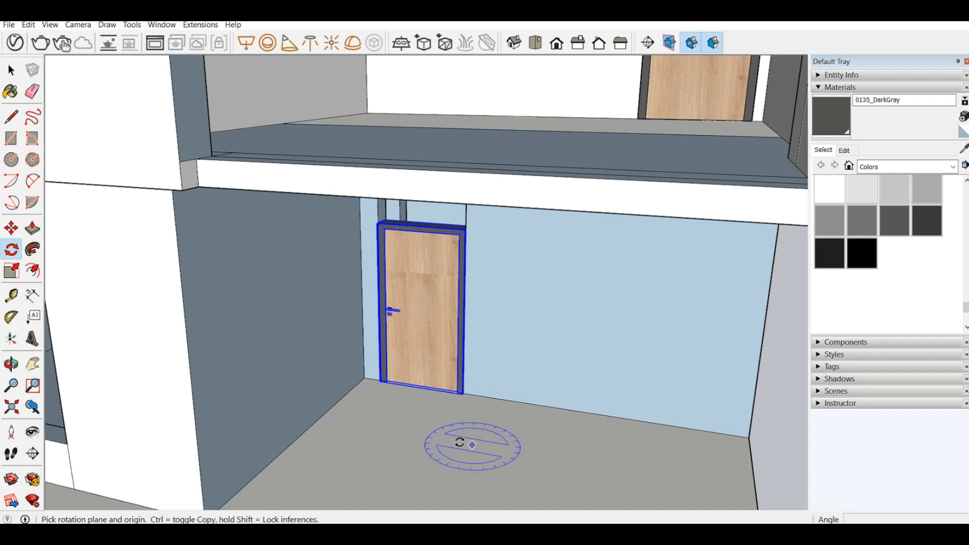
pyautogui.click(422, 386)
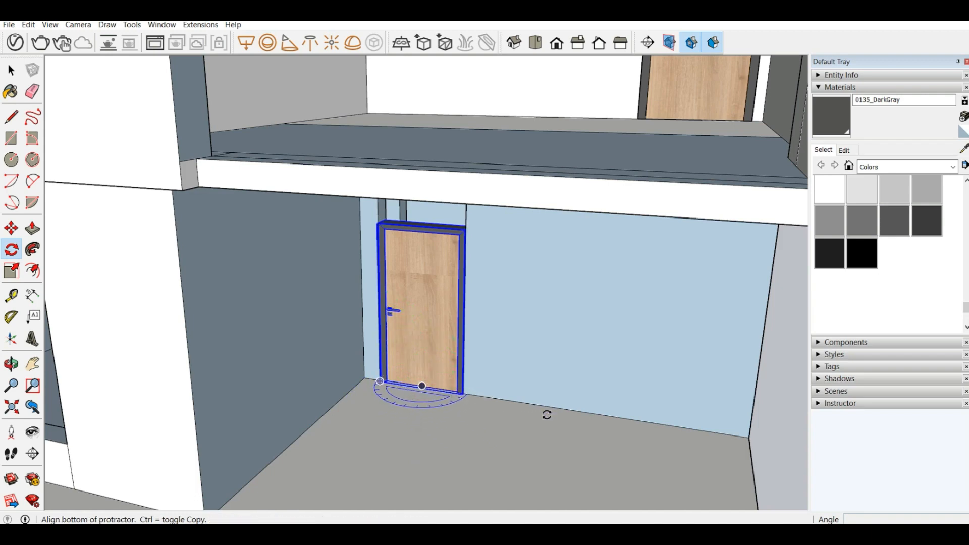
pyautogui.click(779, 442)
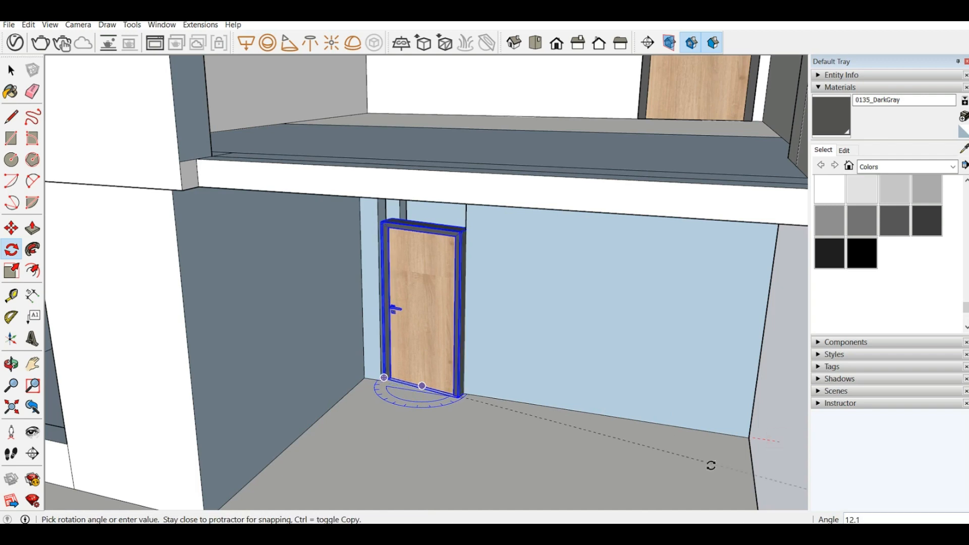
pyautogui.click(392, 382)
# Step: Move the rotated door by its frame's lower front corner to the opening's corner at the floor, flush with the wall face
pyautogui.scroll(4, 404, 368)
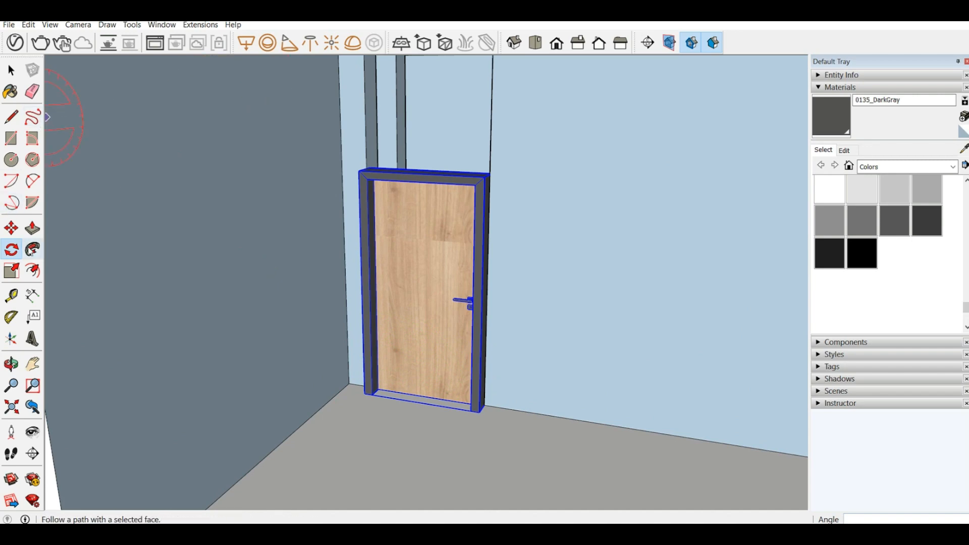
pyautogui.click(11, 228)
pyautogui.scroll(5, 520, 417)
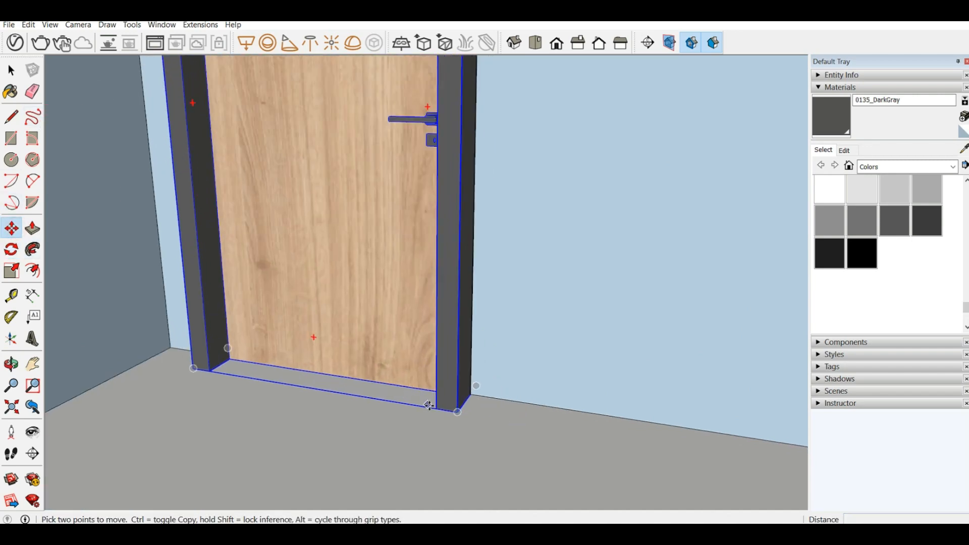
pyautogui.click(457, 411)
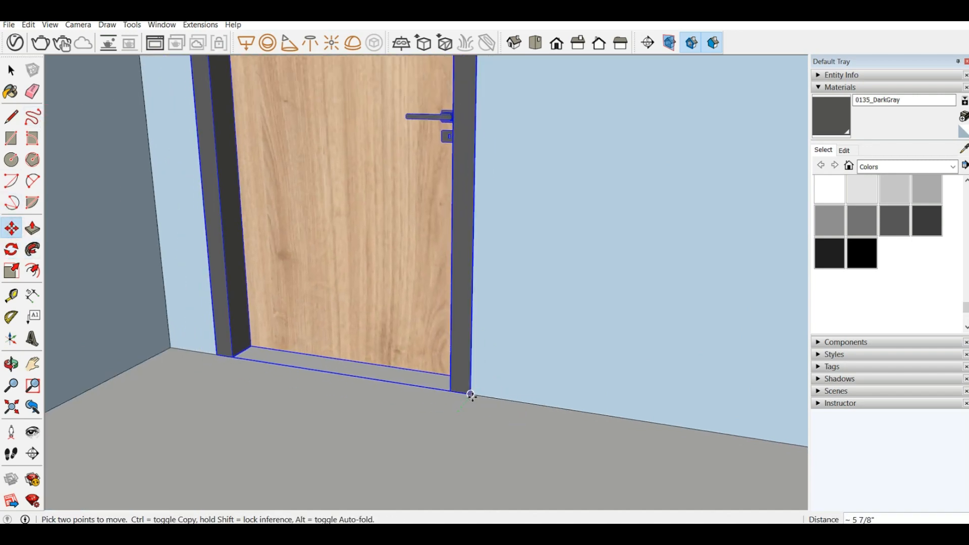
pyautogui.click(444, 409)
pyautogui.scroll(-6, 471, 454)
pyautogui.moveTo(310, 190); pyautogui.dragTo(395, 197, button='middle')
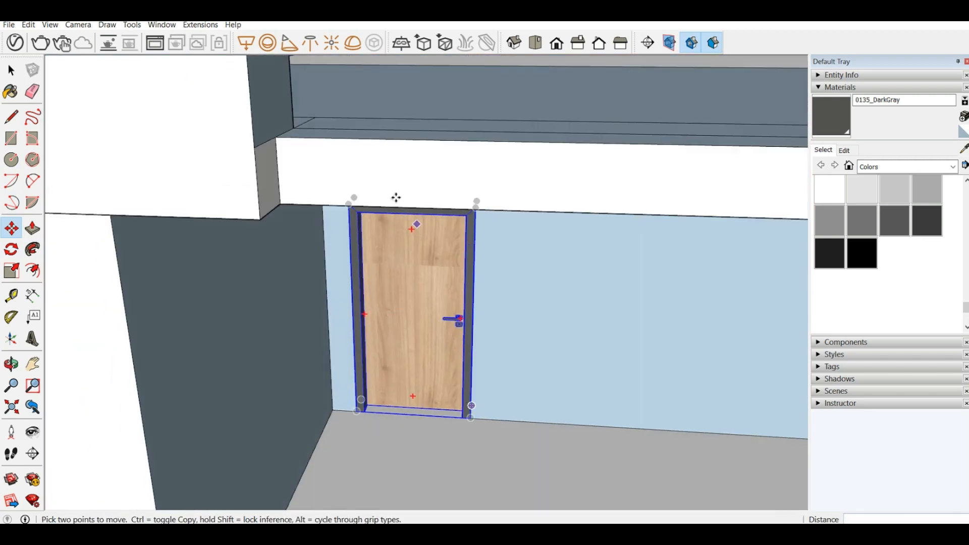
pyautogui.moveTo(398, 229); pyautogui.dragTo(371, 195, button='middle')
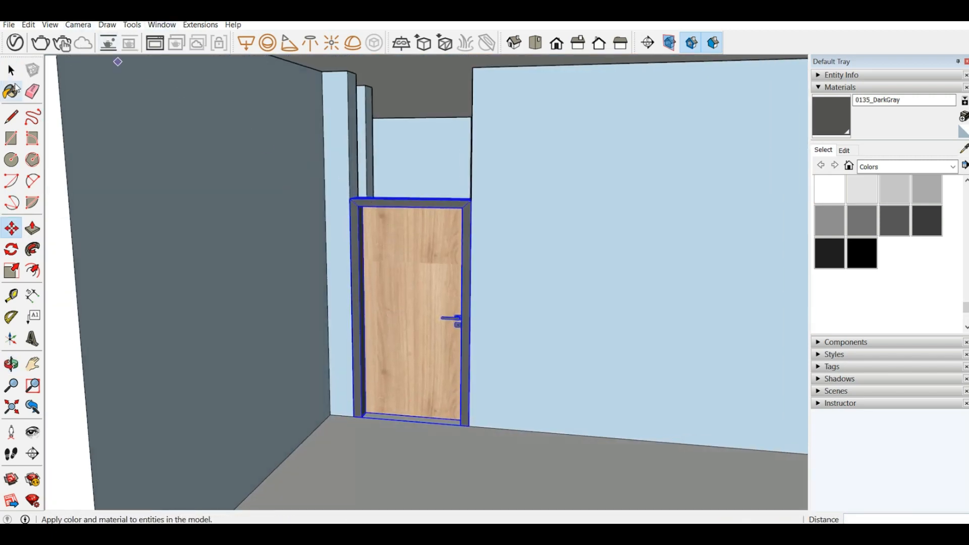
# Step: Start a line from the wall's floor edge beside the ground-floor door on its handle side
pyautogui.click(12, 119)
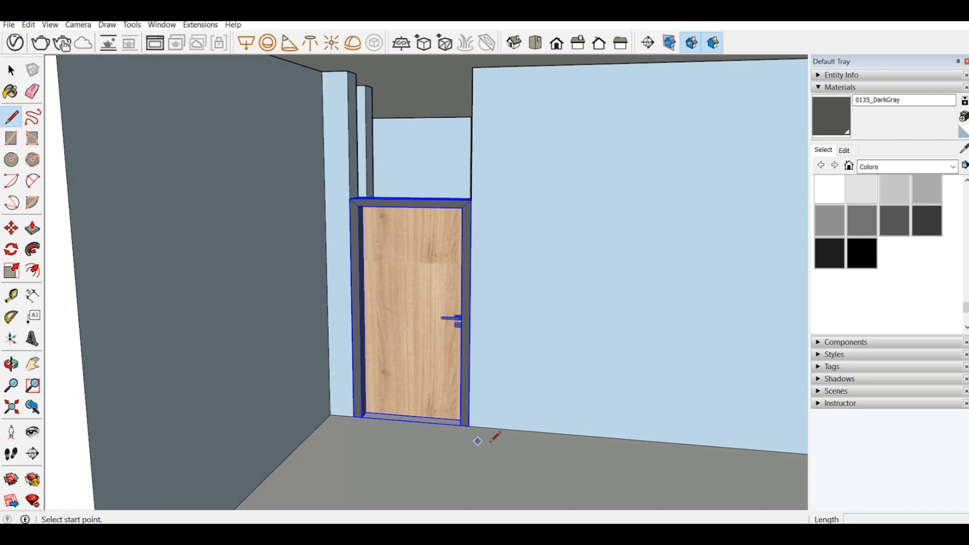
pyautogui.click(489, 428)
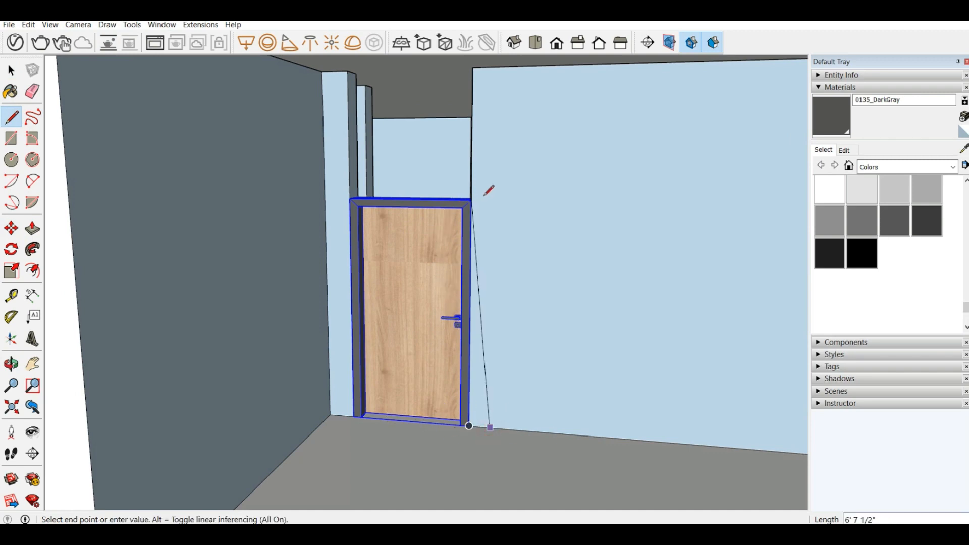
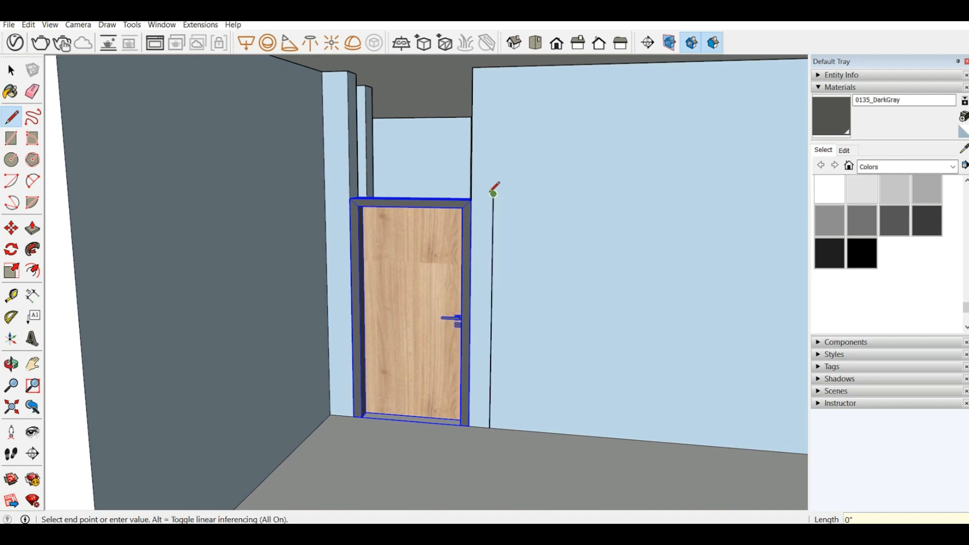
# Step: Finish the vertical guide line beside the ground-floor door and scale the door's height by about 1.03 to match the line's upper end
pyautogui.click(493, 193)
pyautogui.press('Escape')
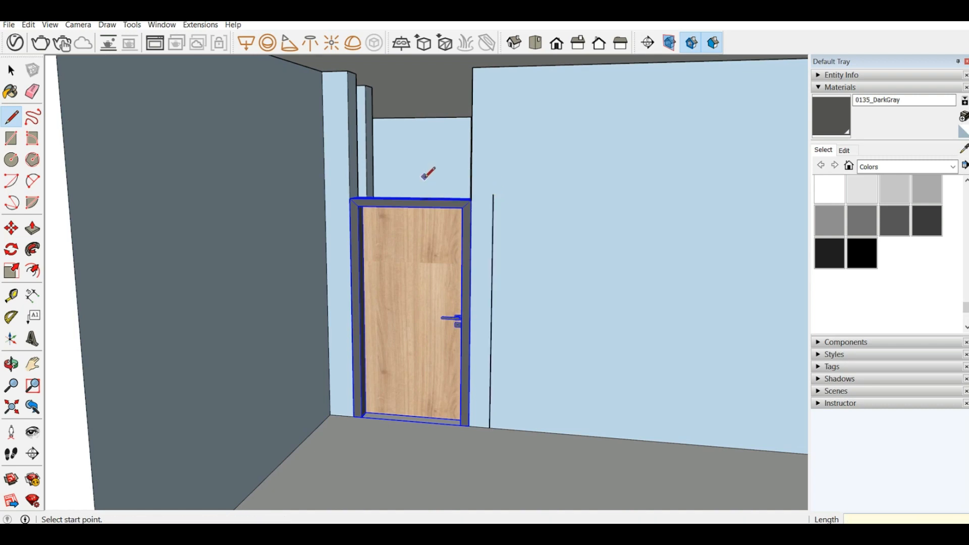
pyautogui.scroll(5, 443, 188)
pyautogui.scroll(-3, 444, 195)
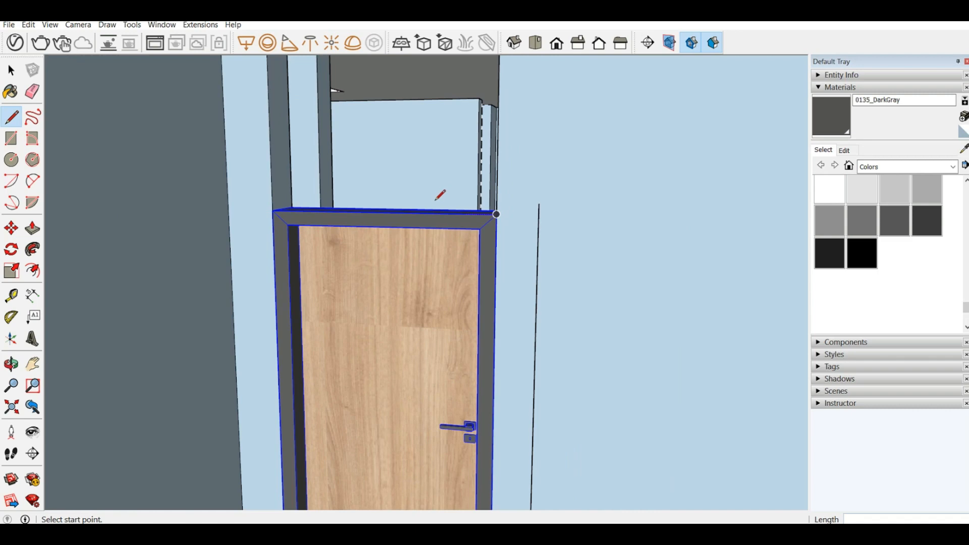
pyautogui.click(19, 276)
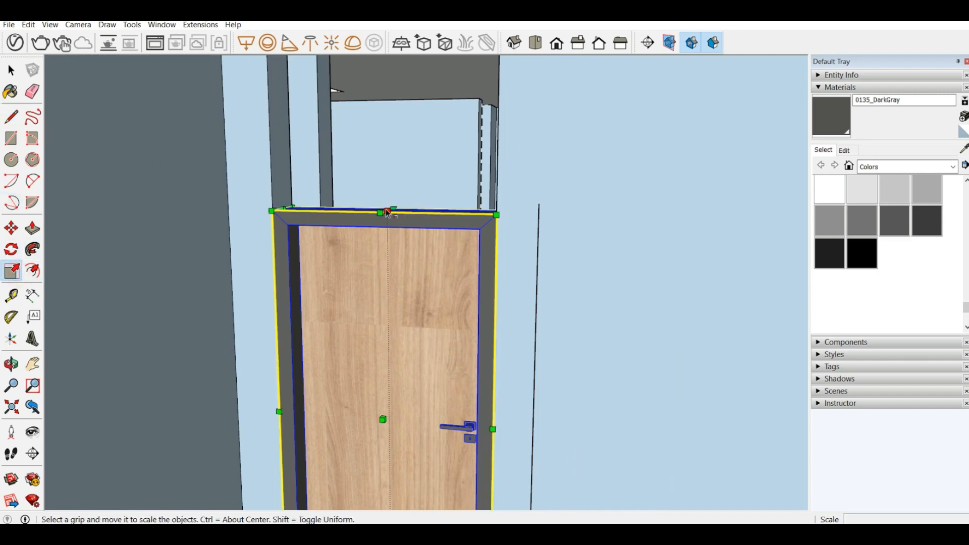
pyautogui.moveTo(387, 212); pyautogui.dragTo(388, 212)
pyautogui.press('Escape')
pyautogui.click(388, 211)
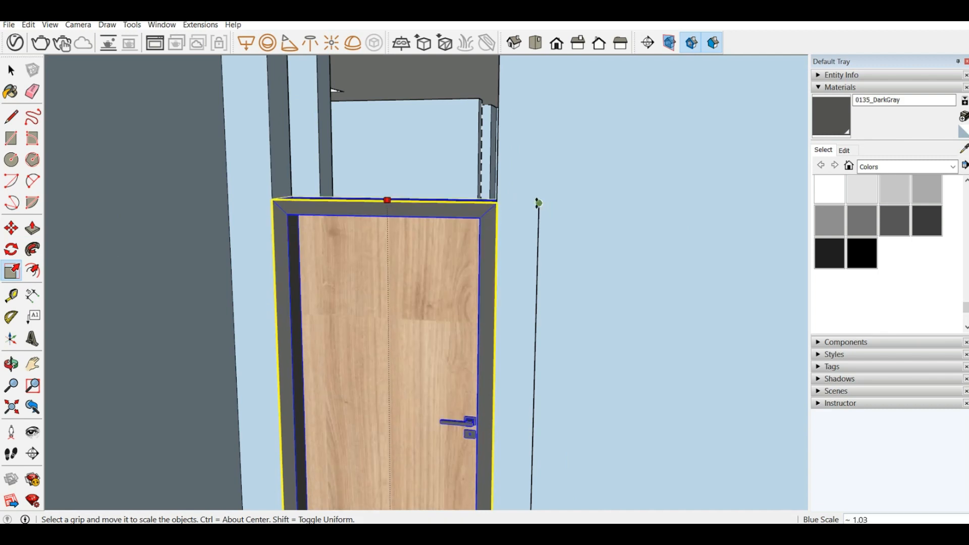
pyautogui.click(539, 203)
pyautogui.scroll(-3, 503, 222)
pyautogui.scroll(1, 382, 196)
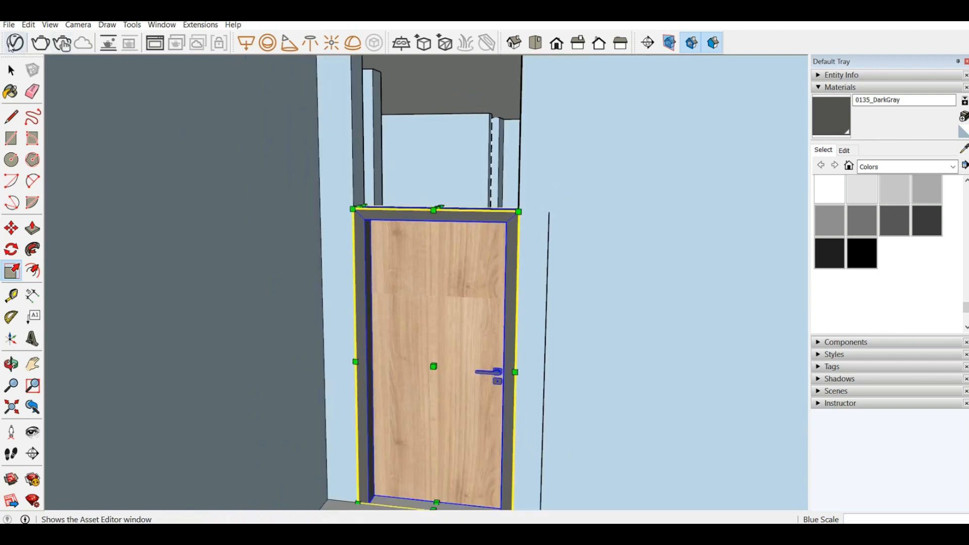
# Step: Open the ground-floor group and draw a line across the opening's side reveal, from the door frame's upper front corner to the back edge
pyautogui.click(11, 71)
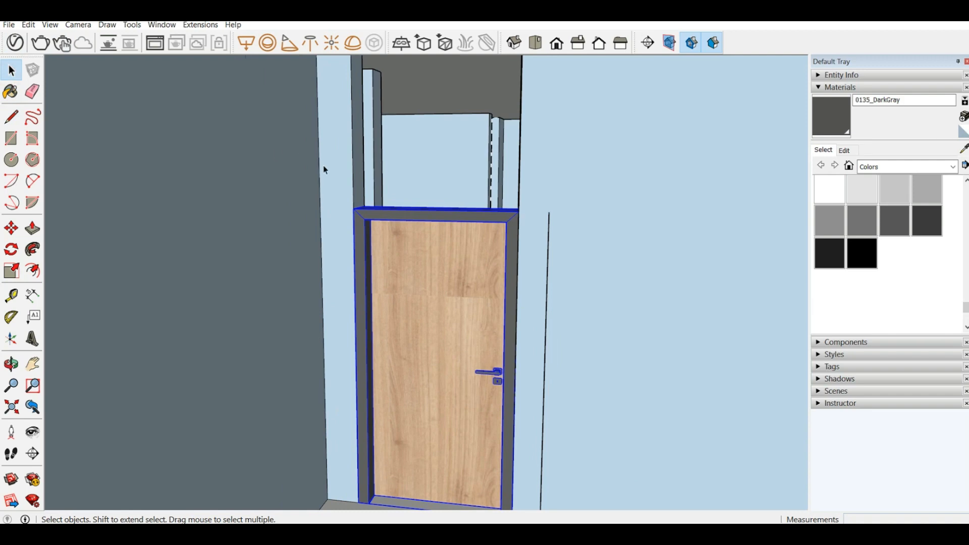
pyautogui.click(334, 161)
pyautogui.click(11, 117)
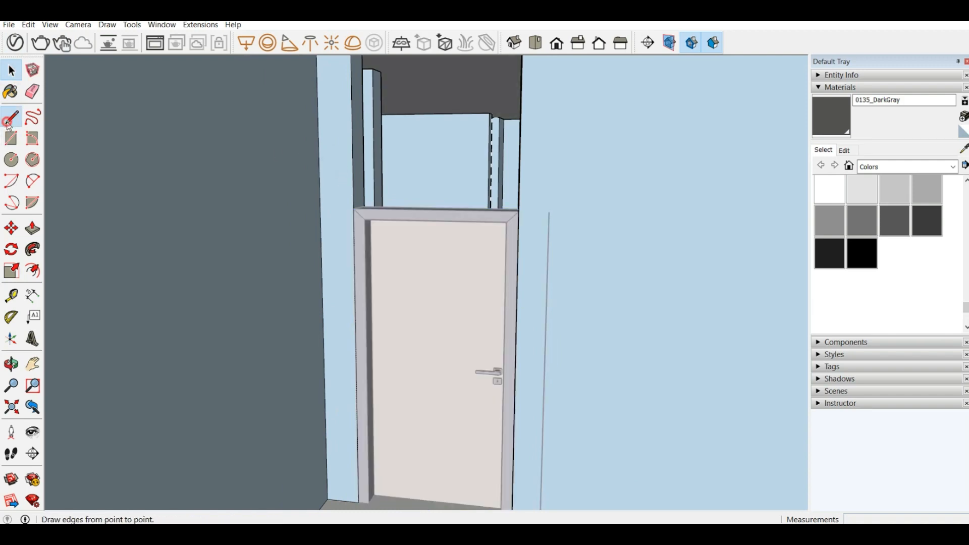
pyautogui.moveTo(378, 174); pyautogui.dragTo(390, 191, button='middle')
pyautogui.click(353, 209)
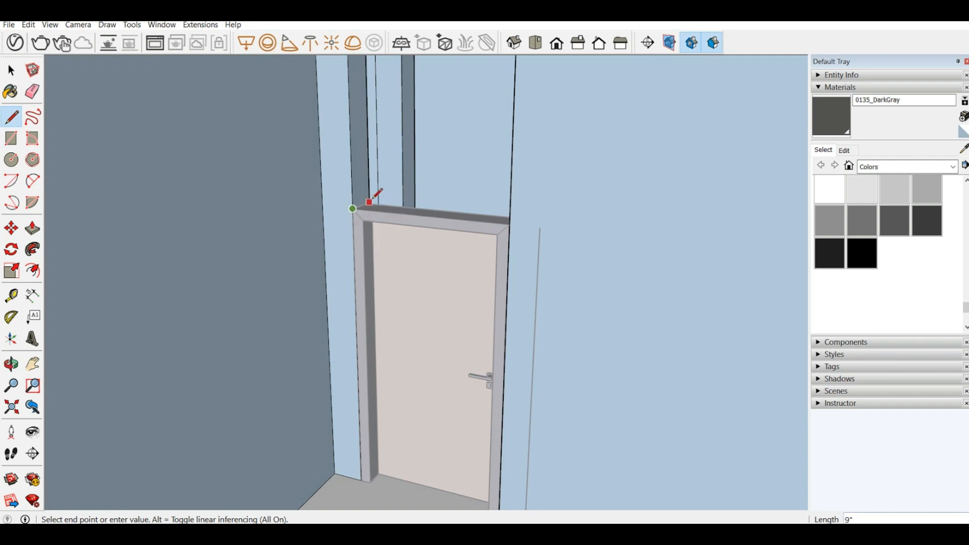
pyautogui.scroll(3, 372, 199)
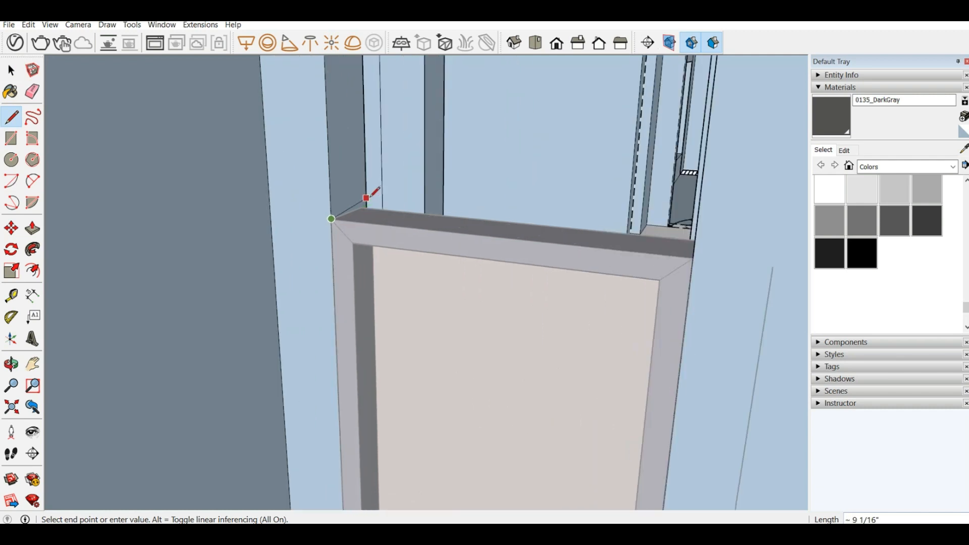
pyautogui.click(370, 204)
pyautogui.scroll(-3, 342, 147)
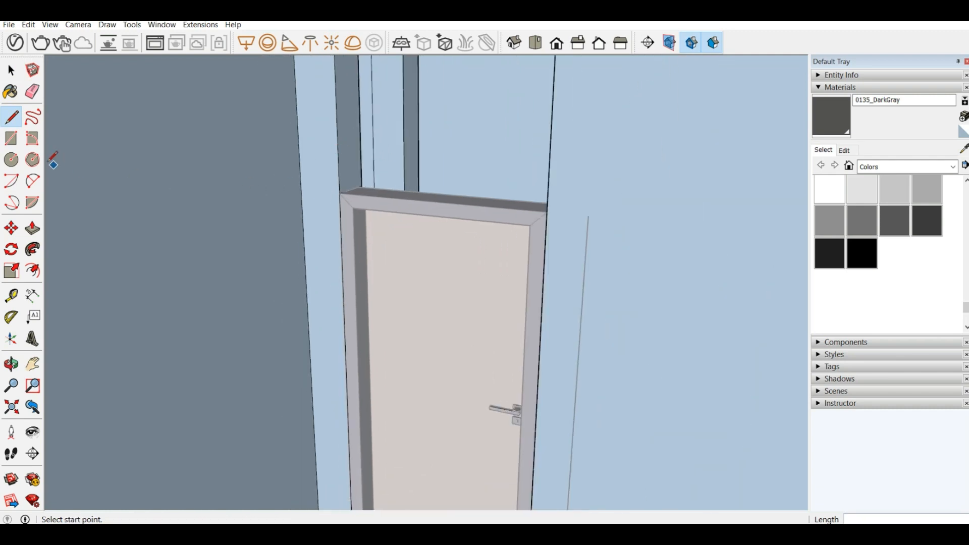
# Step: Push/pull the reveal face above the door 3' 6" across the opening to the opposite wall, closing the gap over the frame
pyautogui.click(32, 229)
pyautogui.click(348, 167)
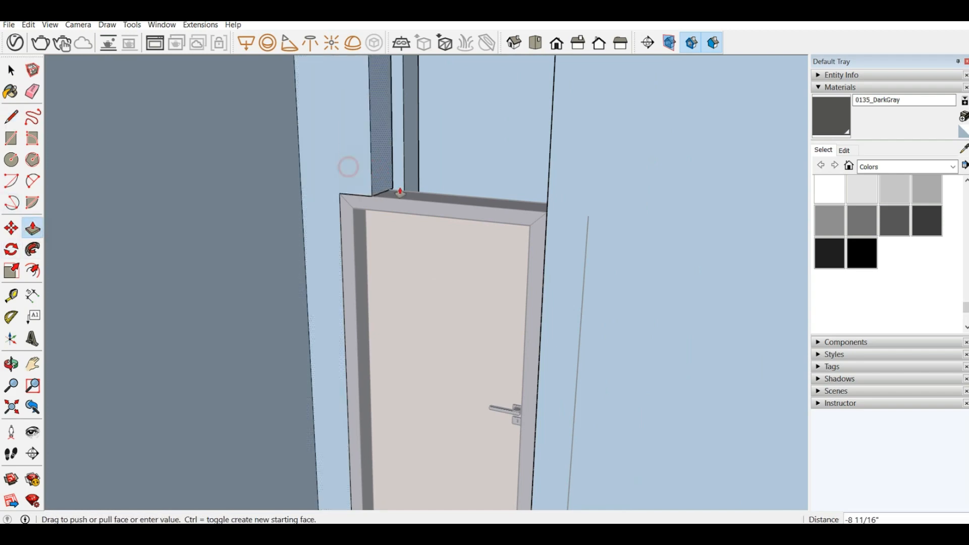
pyautogui.click(546, 214)
pyautogui.scroll(-5, 379, 142)
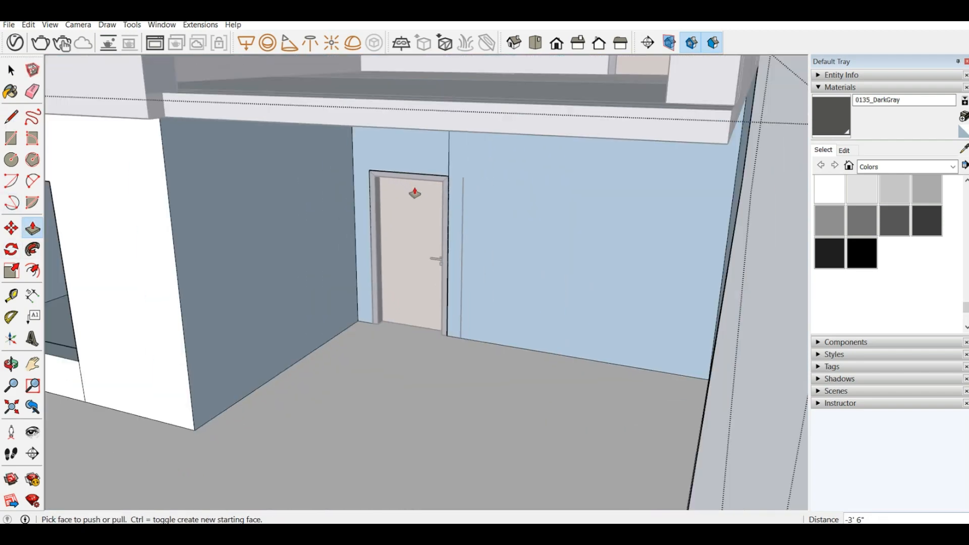
pyautogui.scroll(-4, 415, 193)
pyautogui.moveTo(414, 193); pyautogui.dragTo(448, 186, button='middle')
pyautogui.scroll(4, 449, 185)
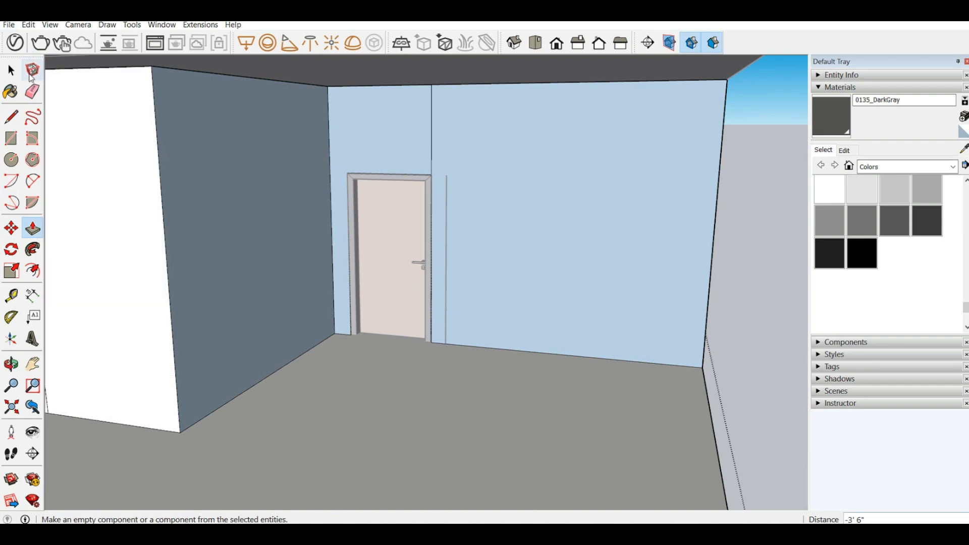
# Step: Close the ground-floor group and erase the vertical guide line beside the door
pyautogui.click(11, 71)
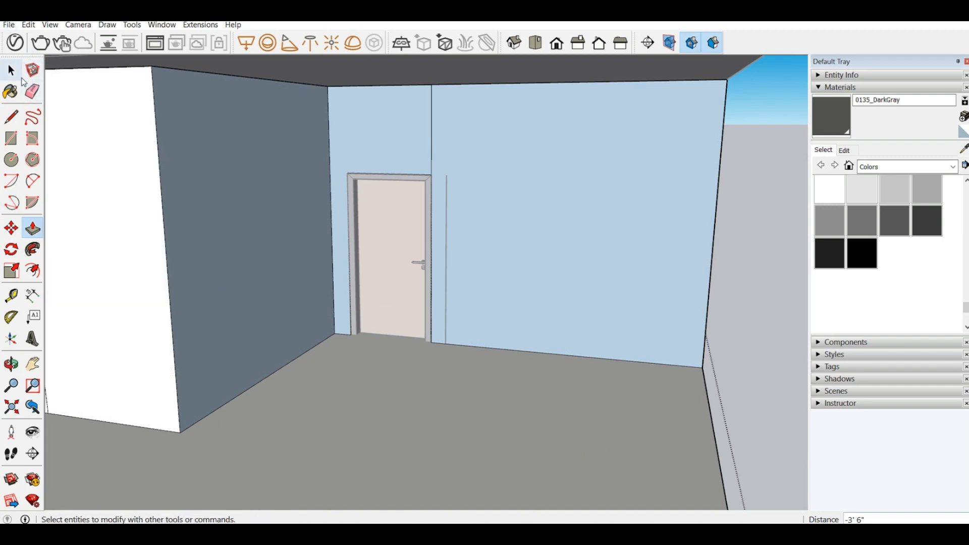
pyautogui.click(758, 241)
pyautogui.click(32, 91)
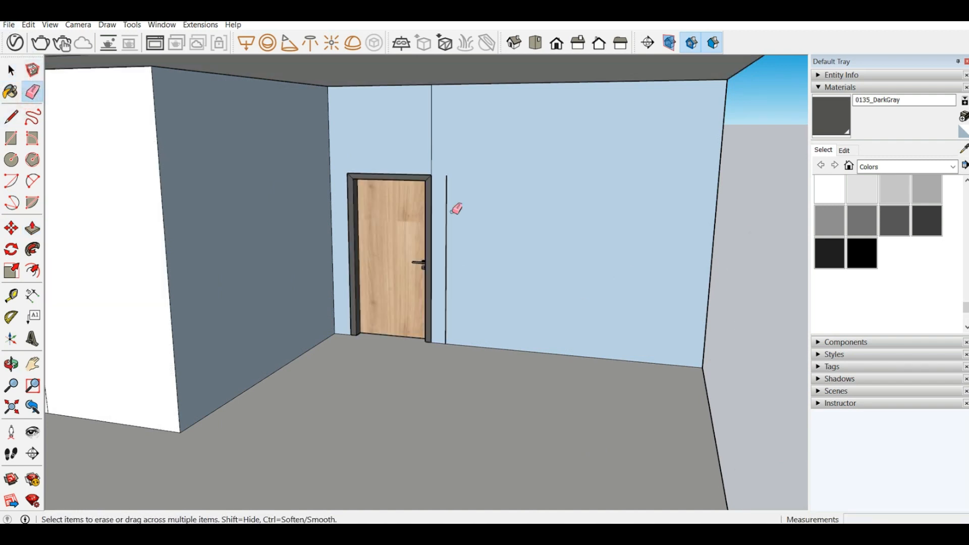
pyautogui.click(447, 208)
# Step: Reopen the ground-floor group and reverse the large blue wall face on the door's handle side
pyautogui.scroll(-4, 611, 187)
pyautogui.rightClick(559, 195)
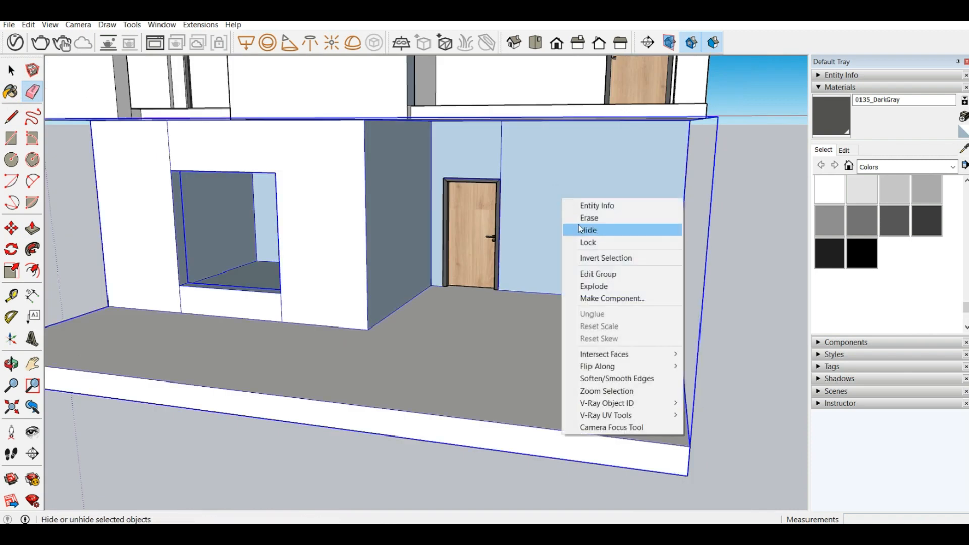
pyautogui.click(365, 163)
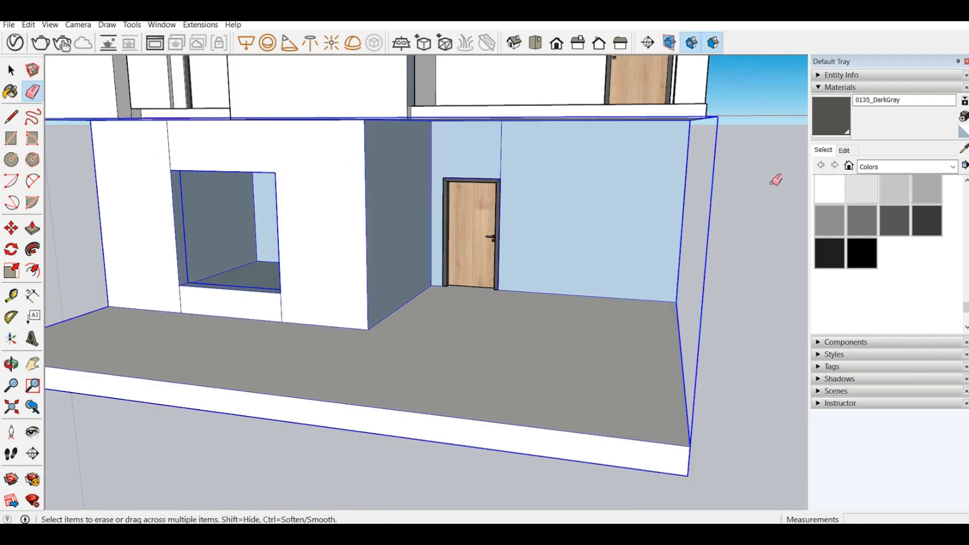
pyautogui.press('space')
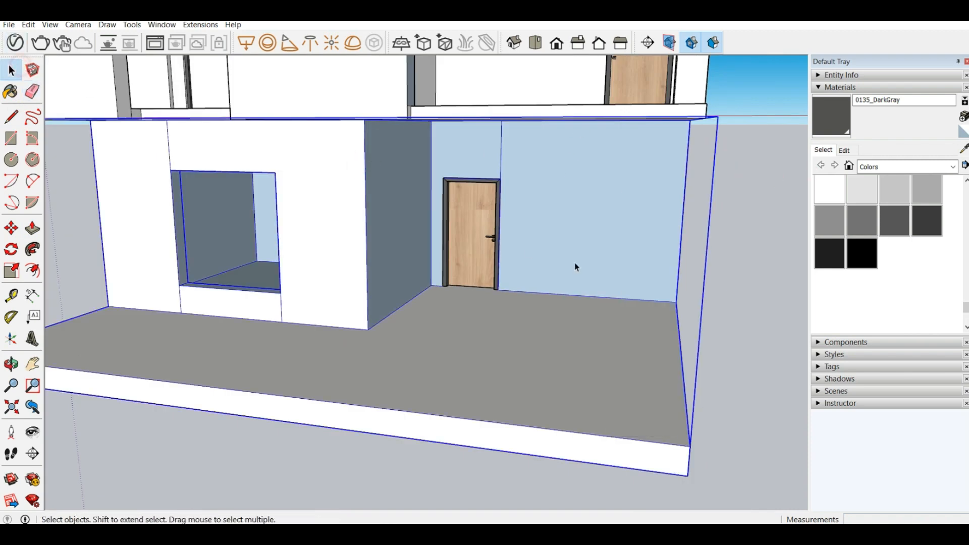
pyautogui.doubleClick(620, 255)
pyautogui.scroll(5, 525, 178)
pyautogui.rightClick(526, 177)
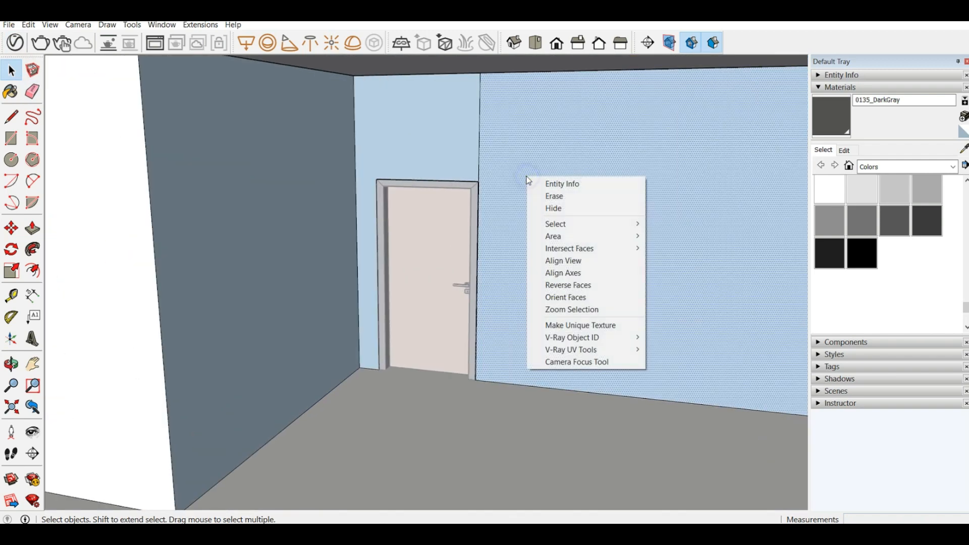
pyautogui.click(580, 285)
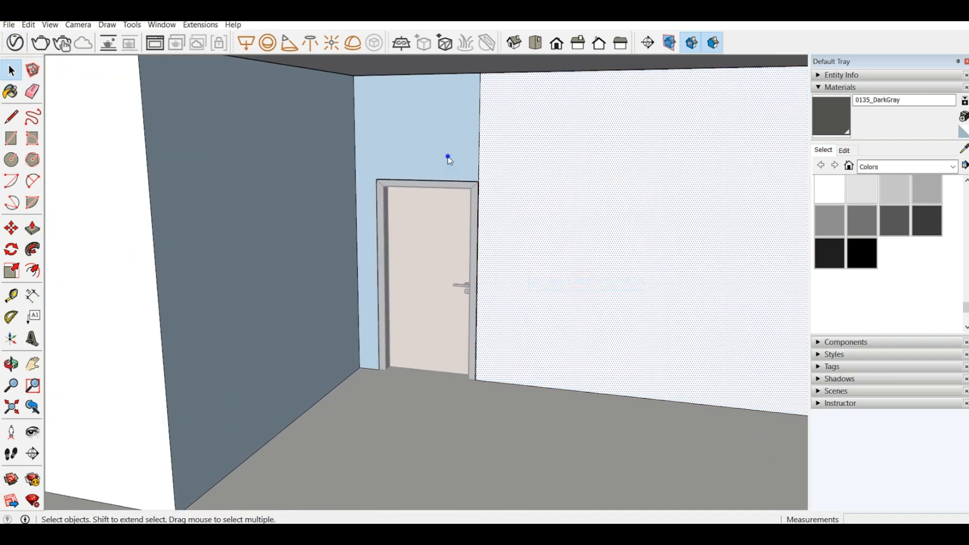
# Step: Reverse the blue wall face above and around the ground-floor door
pyautogui.rightClick(449, 157)
pyautogui.click(505, 265)
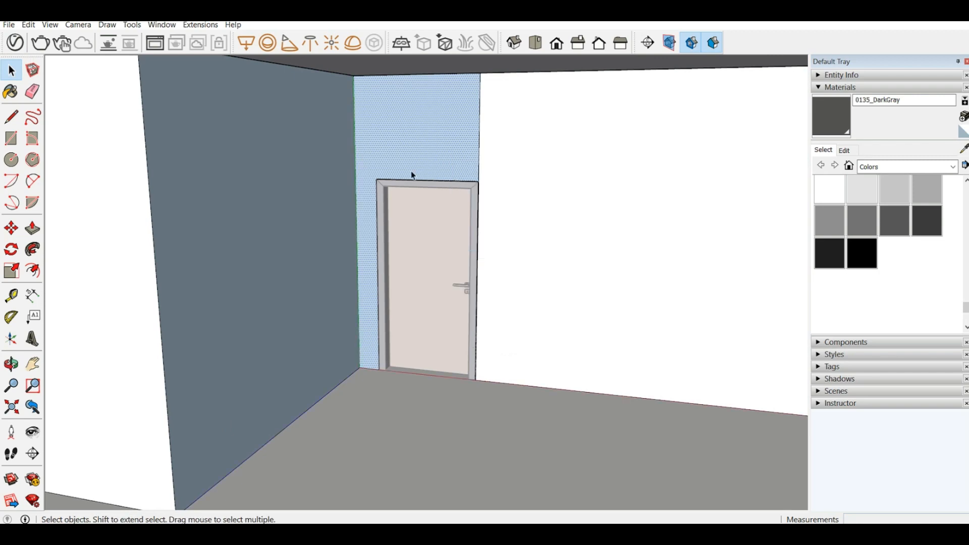
pyautogui.scroll(-3, 416, 165)
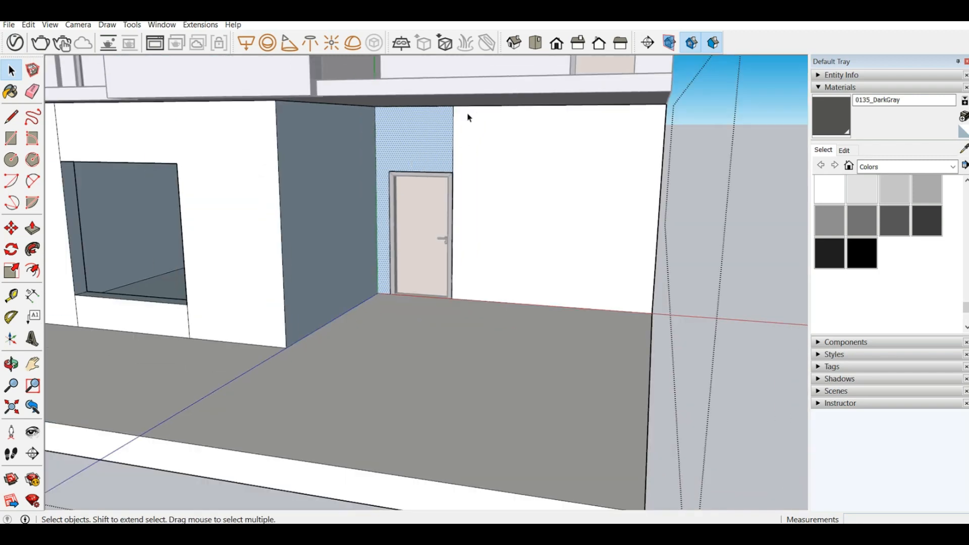
pyautogui.rightClick(415, 147)
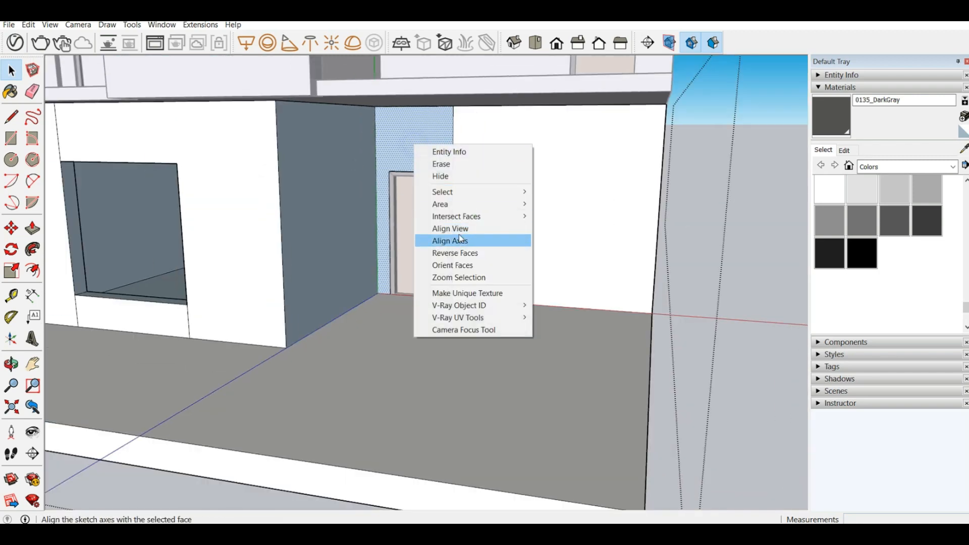
pyautogui.click(454, 254)
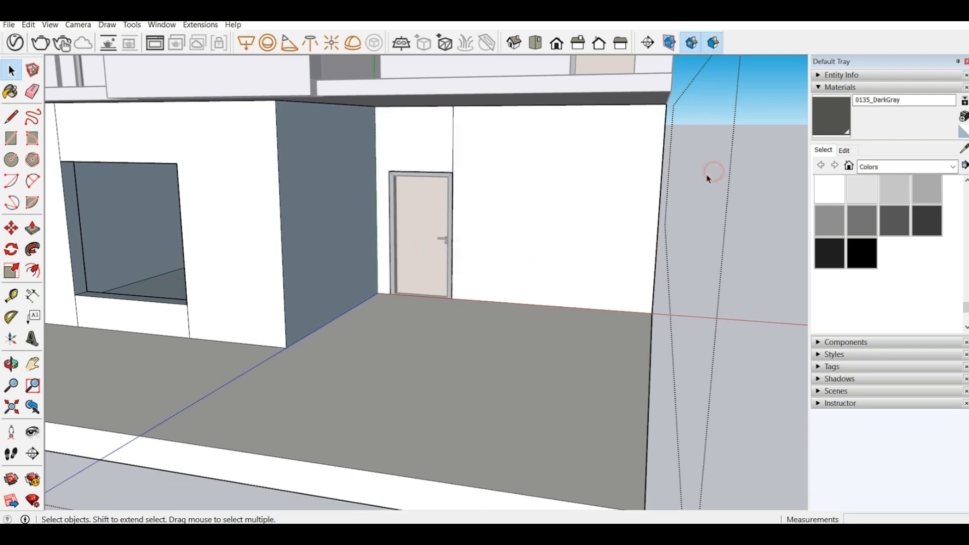
# Step: Reverse the blue side wall face adjoining the door wall and close the ground-floor group
pyautogui.moveTo(709, 173); pyautogui.dragTo(331, 219, button='middle')
pyautogui.rightClick(331, 218)
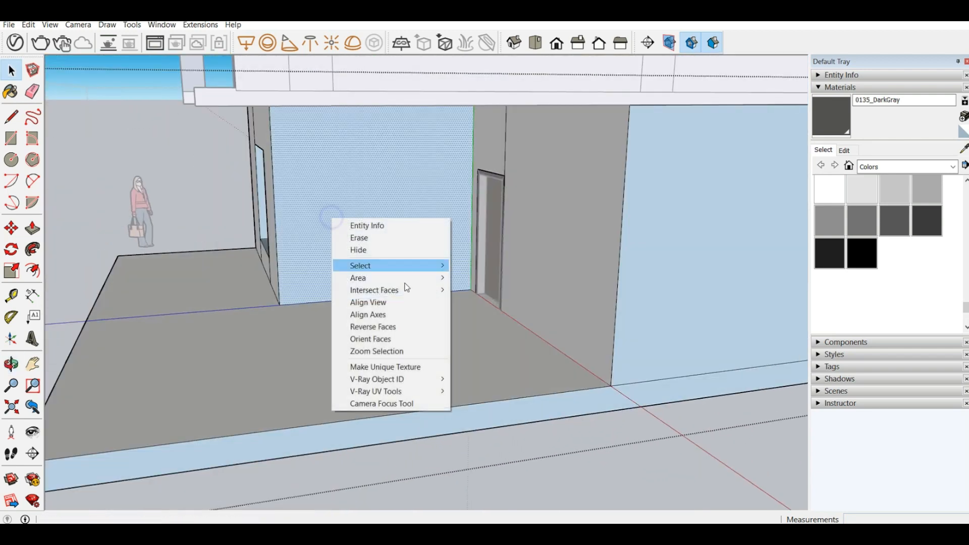
pyautogui.click(406, 327)
pyautogui.moveTo(601, 480); pyautogui.dragTo(458, 165, button='middle')
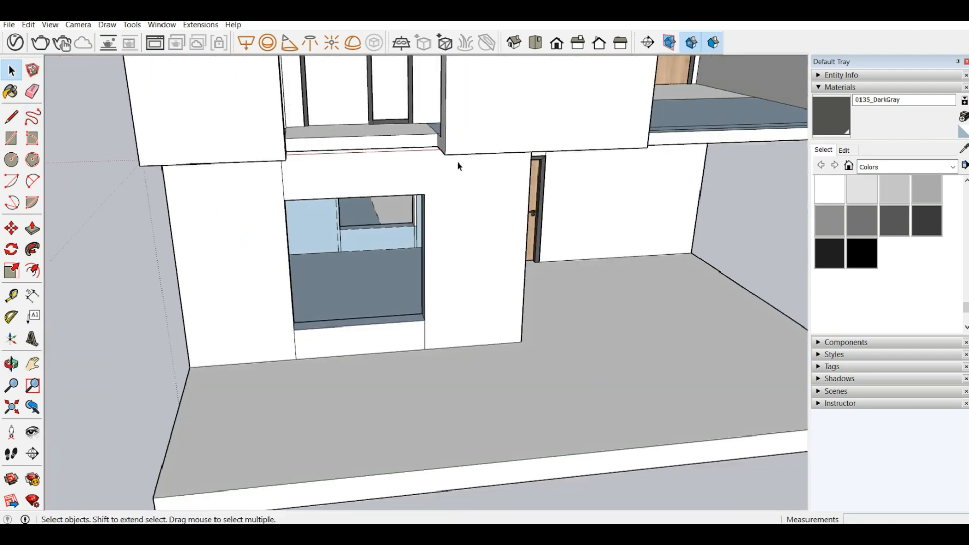
pyautogui.scroll(-3, 459, 166)
pyautogui.moveTo(632, 210); pyautogui.dragTo(605, 261, button='middle')
pyautogui.scroll(3, 651, 210)
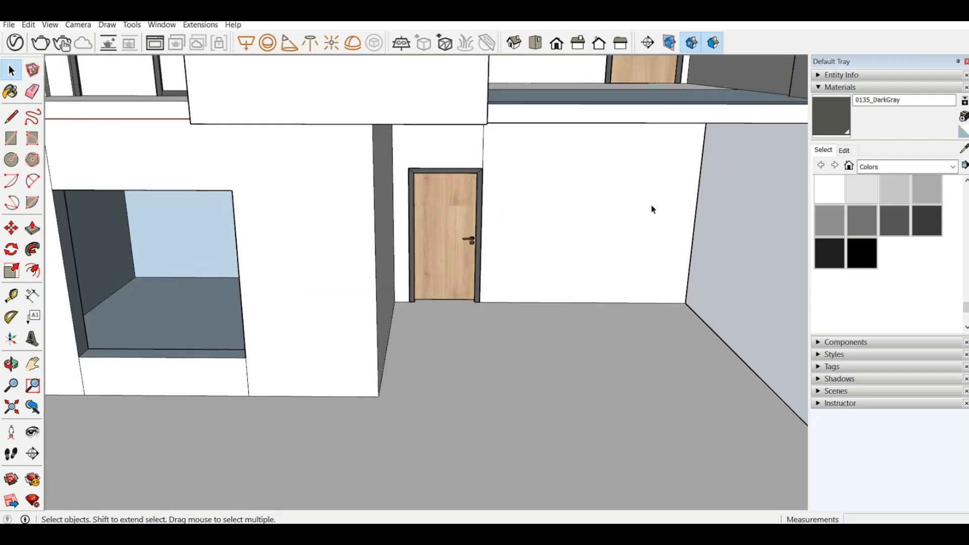
pyautogui.moveTo(651, 210); pyautogui.dragTo(578, 220, button='middle')
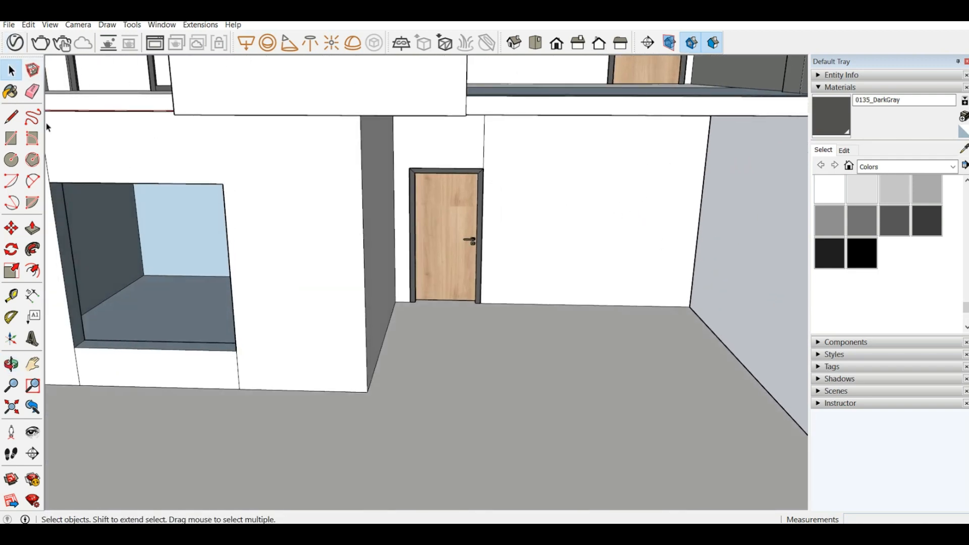
# Step: Reopen the ground-floor group and draw a 1'6" line along the wall's floor edge from the door frame's lower handle-side corner
pyautogui.click(11, 117)
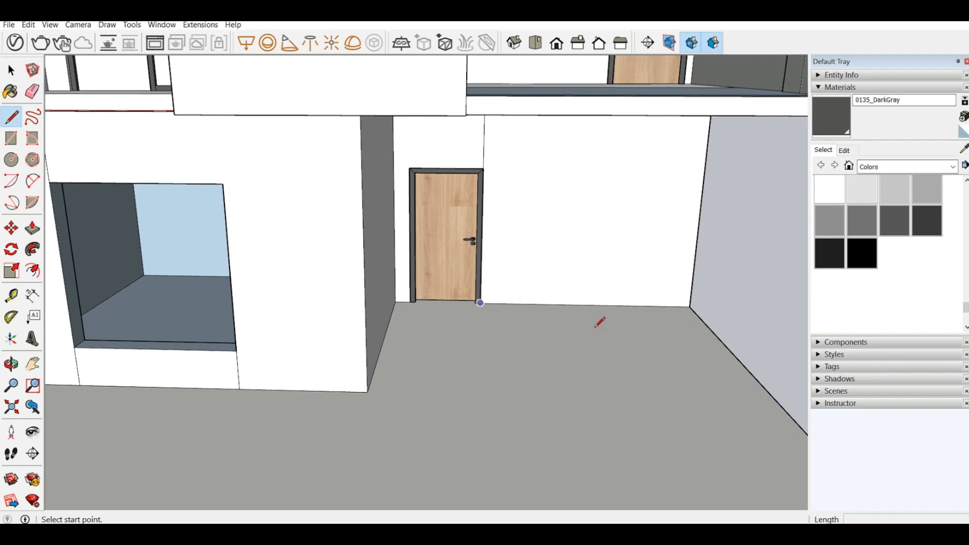
pyautogui.scroll(-1, 494, 300)
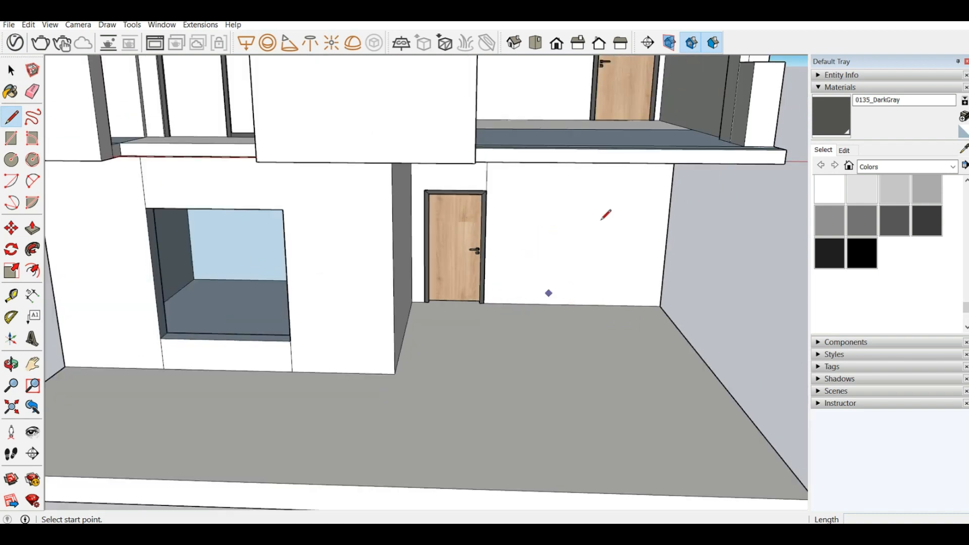
pyautogui.click(12, 71)
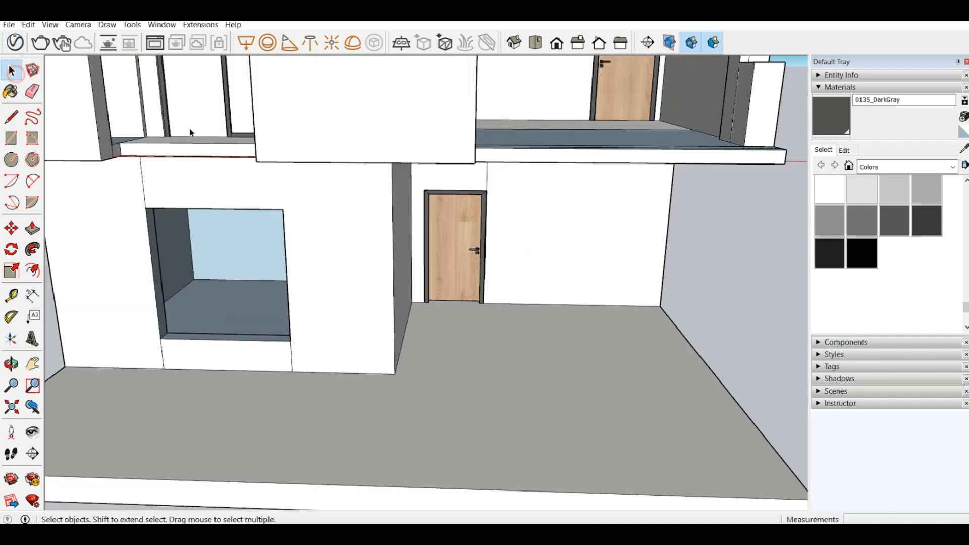
pyautogui.click(589, 234)
pyautogui.doubleClick(547, 246)
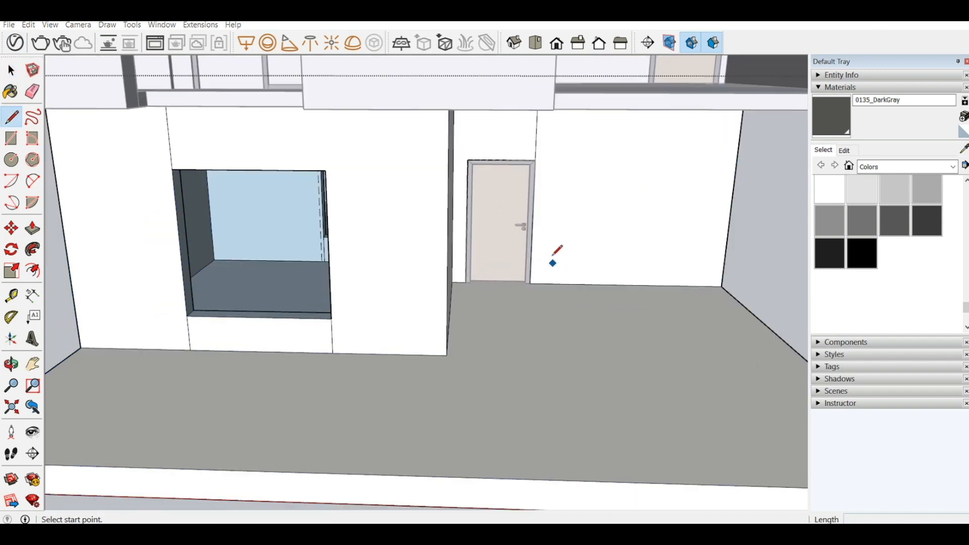
pyautogui.scroll(1, 552, 260)
pyautogui.moveTo(551, 259); pyautogui.dragTo(678, 256, button='middle')
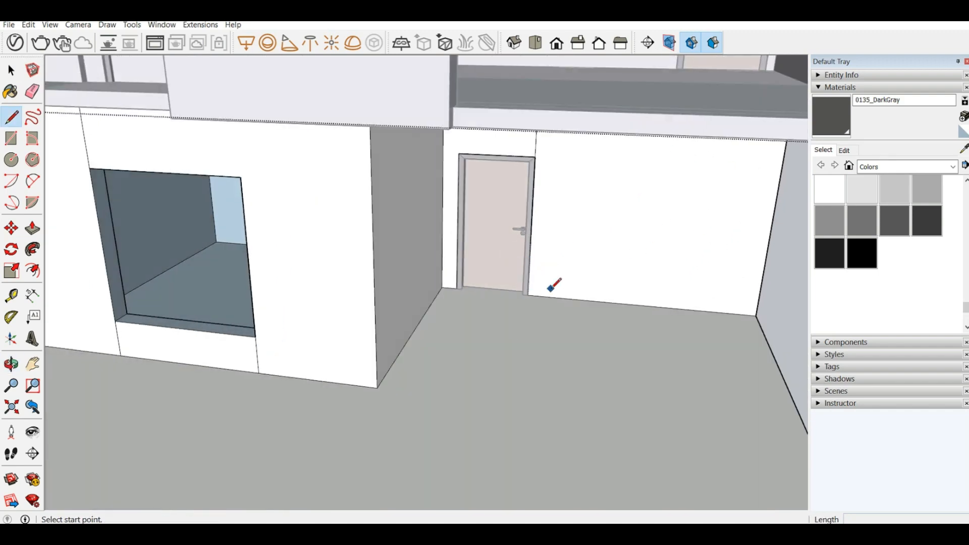
pyautogui.scroll(3, 552, 285)
pyautogui.click(513, 299)
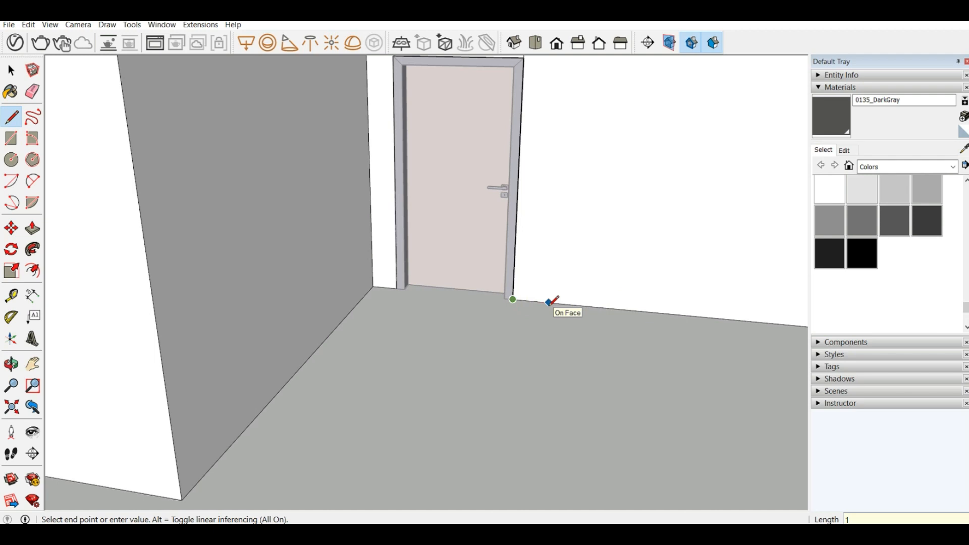
pyautogui.write("1'6")
pyautogui.press('Return')
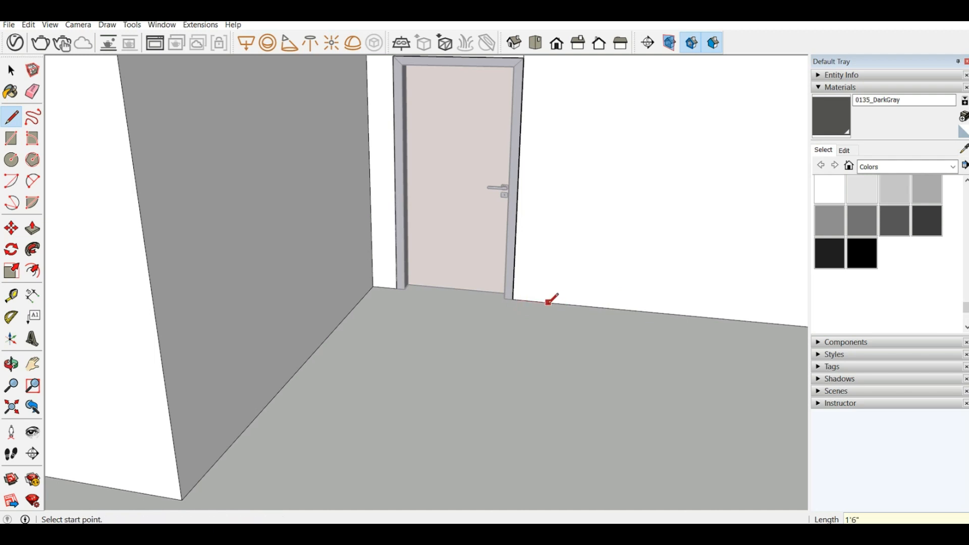
# Step: Draw a vertical line up the wall to the ceiling from the end of the 1'6" floor-edge line
pyautogui.click(565, 303)
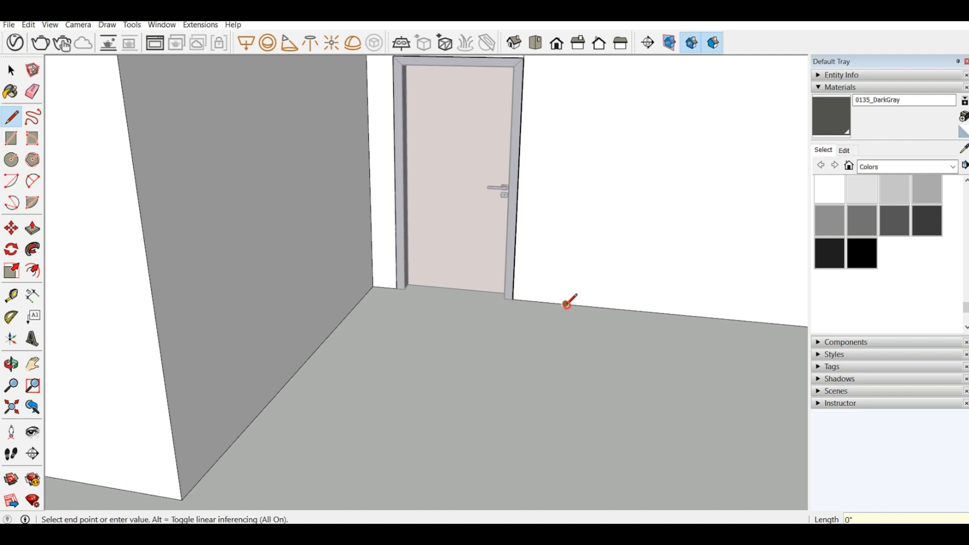
pyautogui.scroll(-2, 423, 372)
pyautogui.scroll(-2, 520, 290)
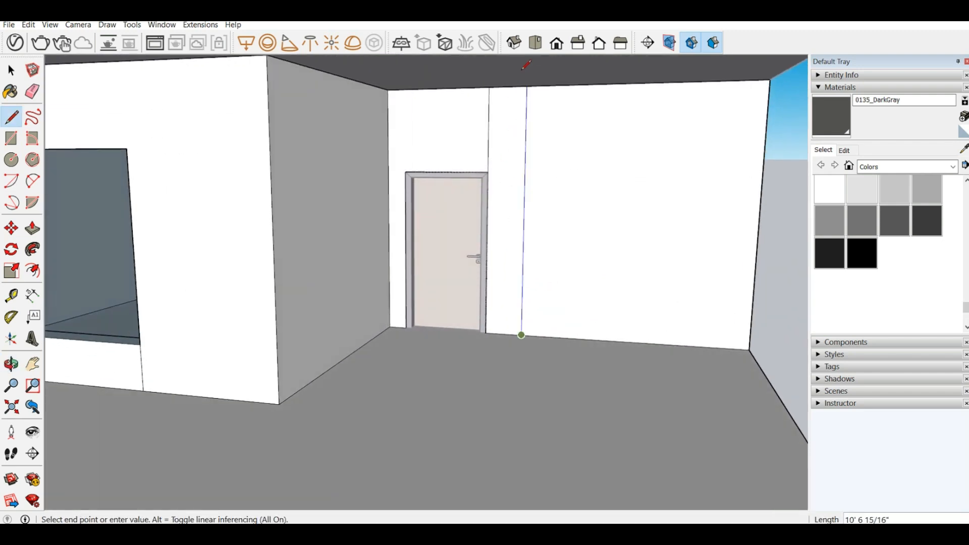
pyautogui.click(534, 83)
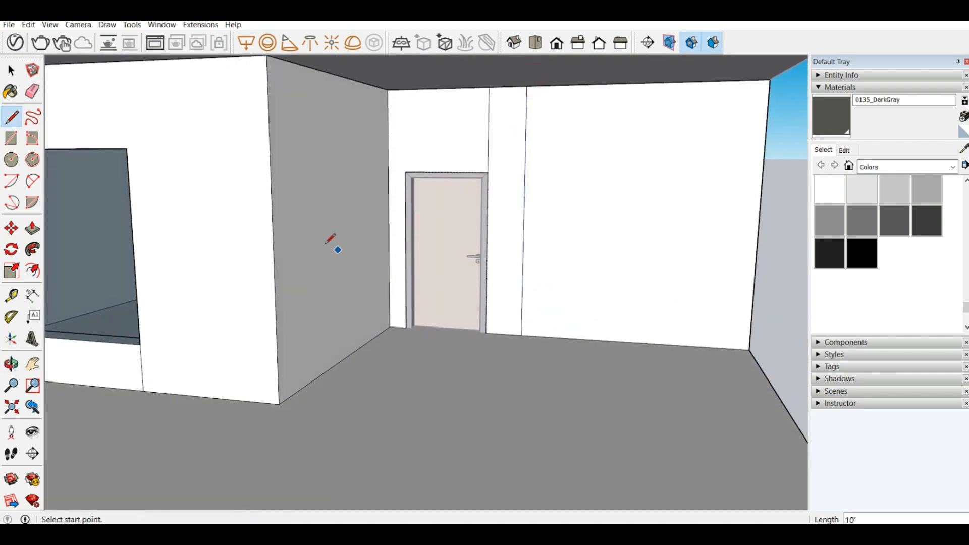
# Step: Push/Pull the 1'6" wall strip beside the door and the adjoining large wall face outward 9"
pyautogui.click(32, 228)
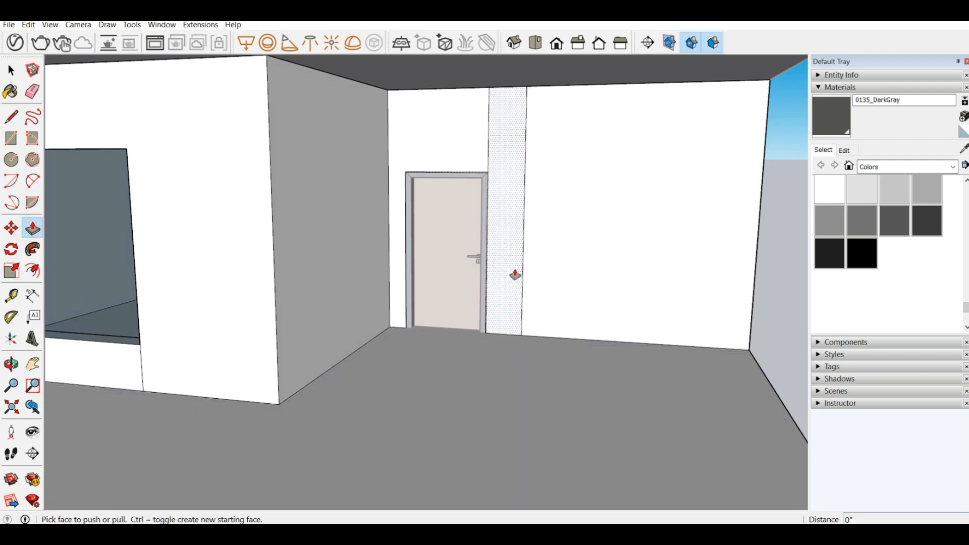
pyautogui.click(513, 279)
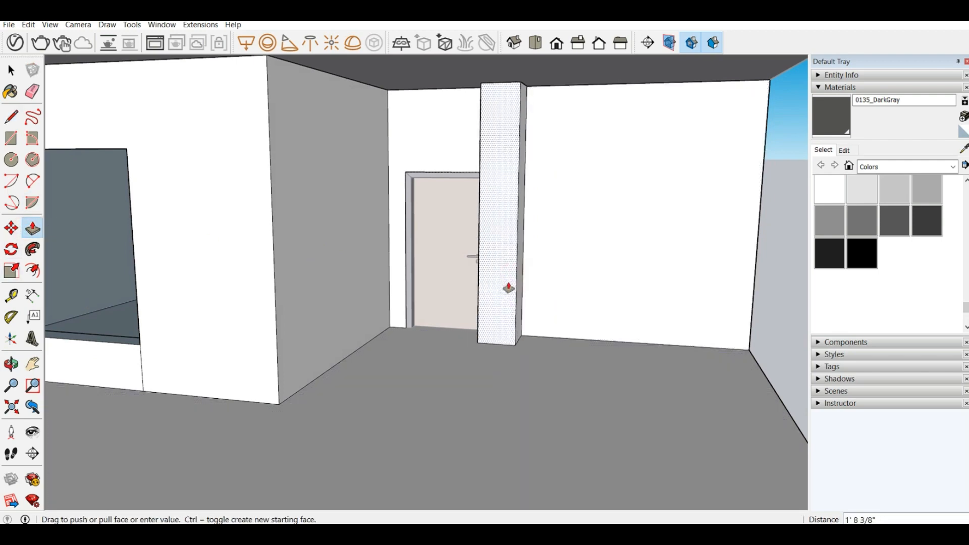
pyautogui.click(507, 287)
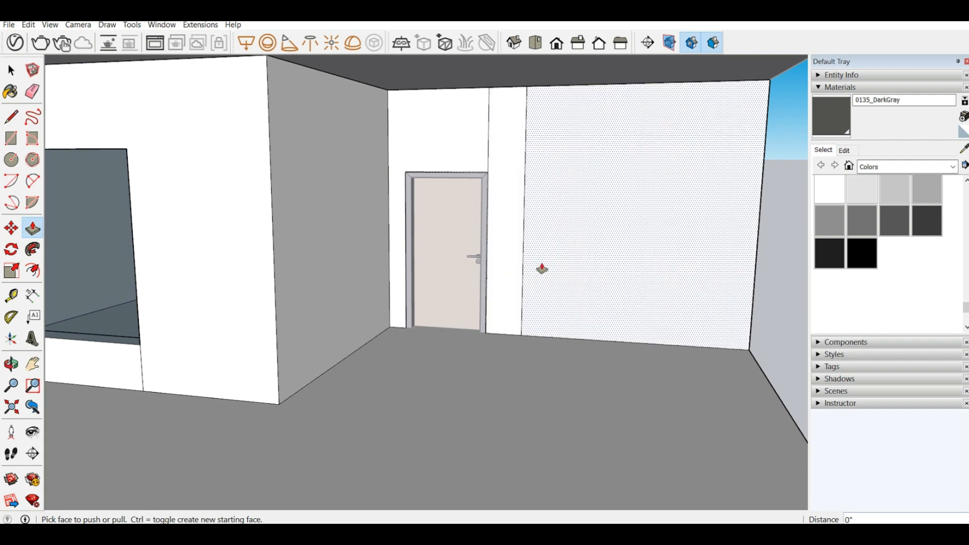
pyautogui.click(516, 281)
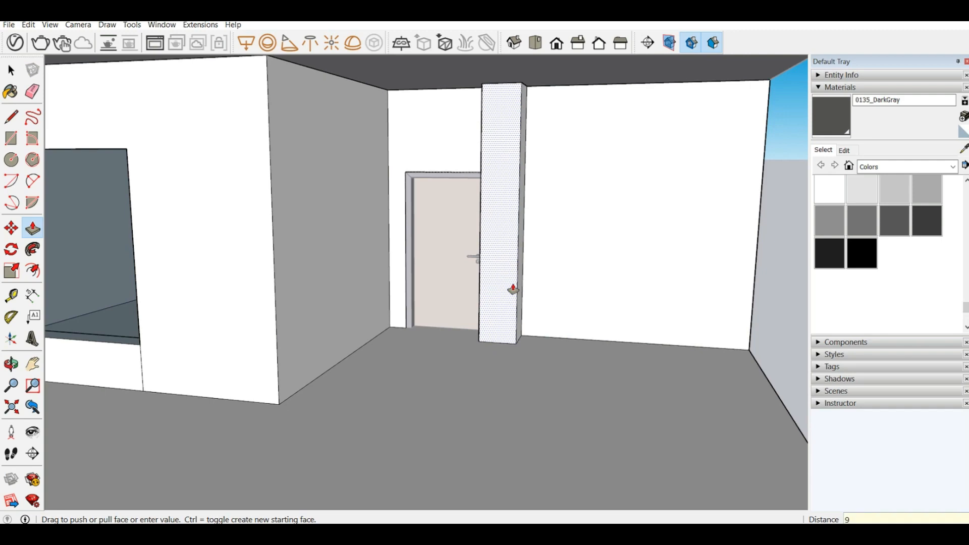
pyautogui.click(547, 290)
pyautogui.moveTo(547, 290); pyautogui.dragTo(503, 298, button='middle')
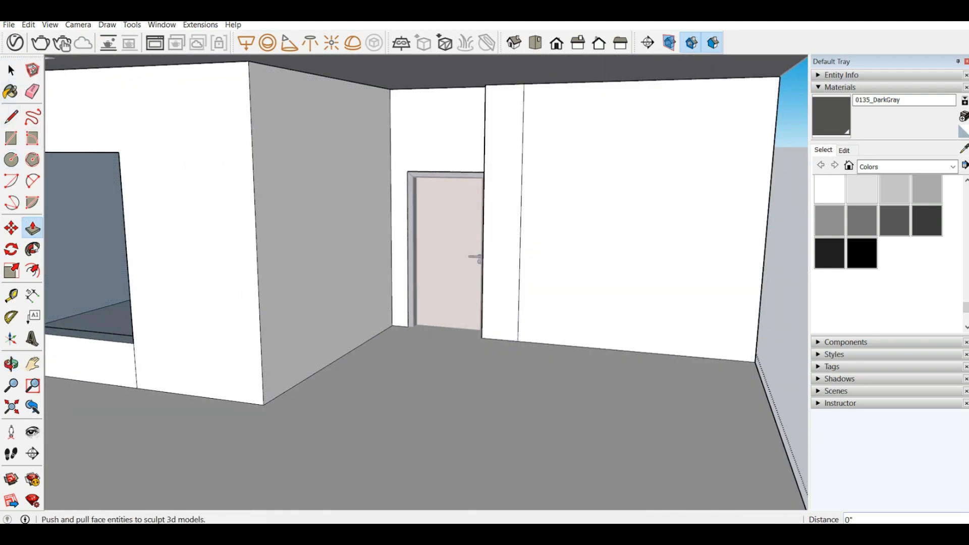
# Step: Draw a horizontal line low across the large wall face, starting from a vertical helper line at the floor edge's midpoint, and erase that helper
pyautogui.click(11, 117)
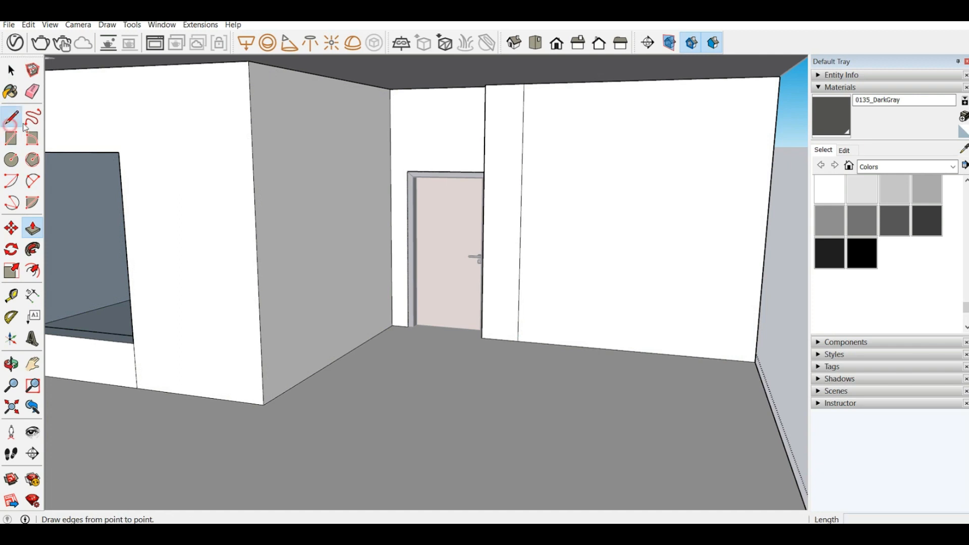
pyautogui.click(631, 350)
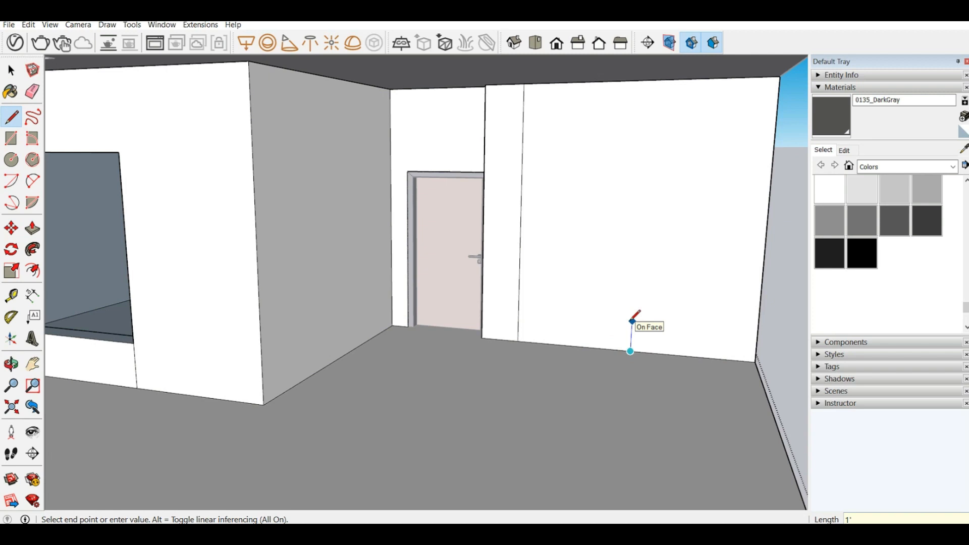
pyautogui.click(632, 313)
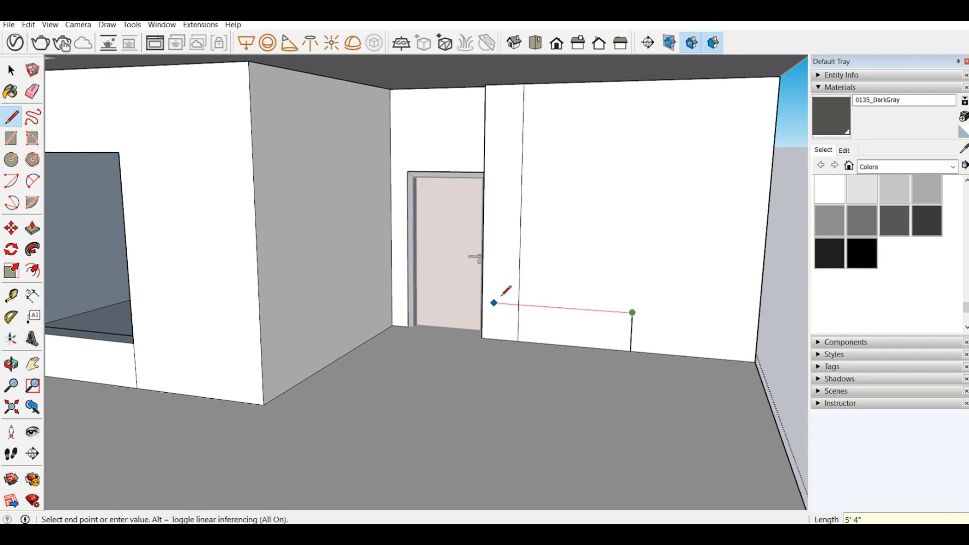
pyautogui.click(519, 306)
pyautogui.click(633, 313)
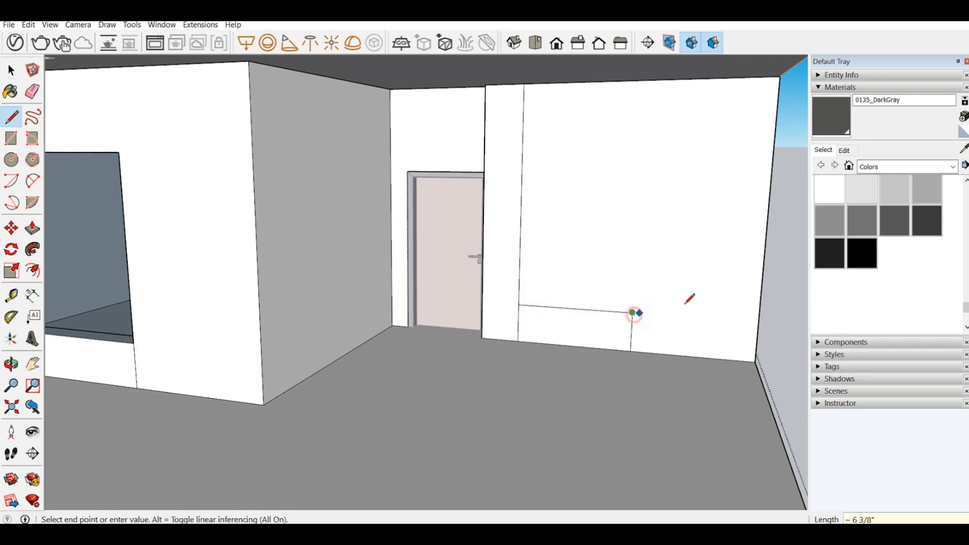
pyautogui.click(758, 321)
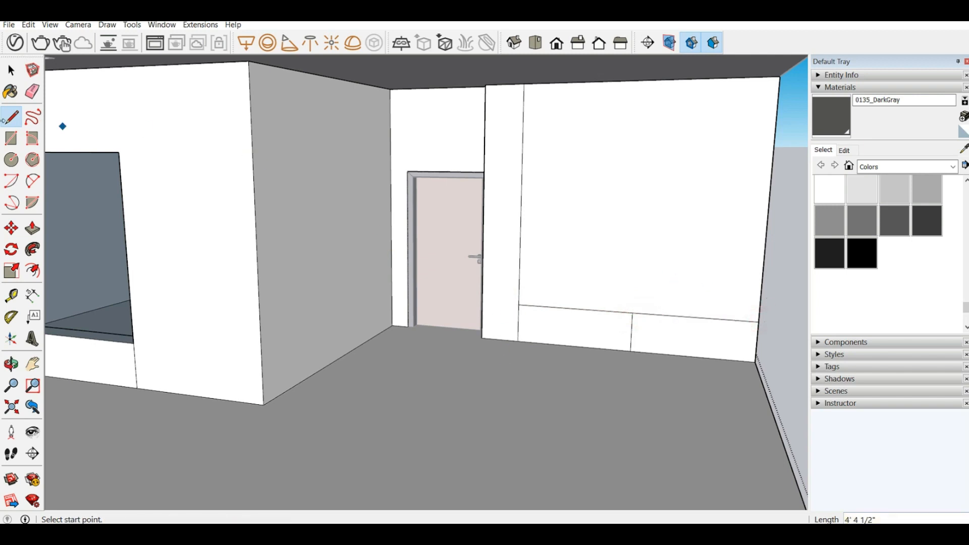
pyautogui.click(33, 92)
pyautogui.click(631, 331)
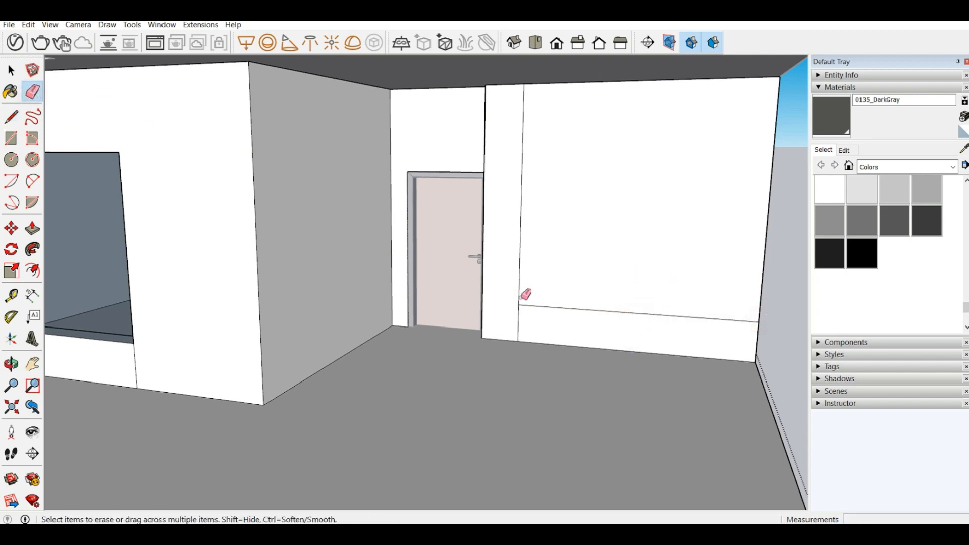
# Step: Draw a vertical line from the large wall face's floor-edge midpoint and extend horizontal lines both ways from its upper end, at about door-top height
pyautogui.click(11, 116)
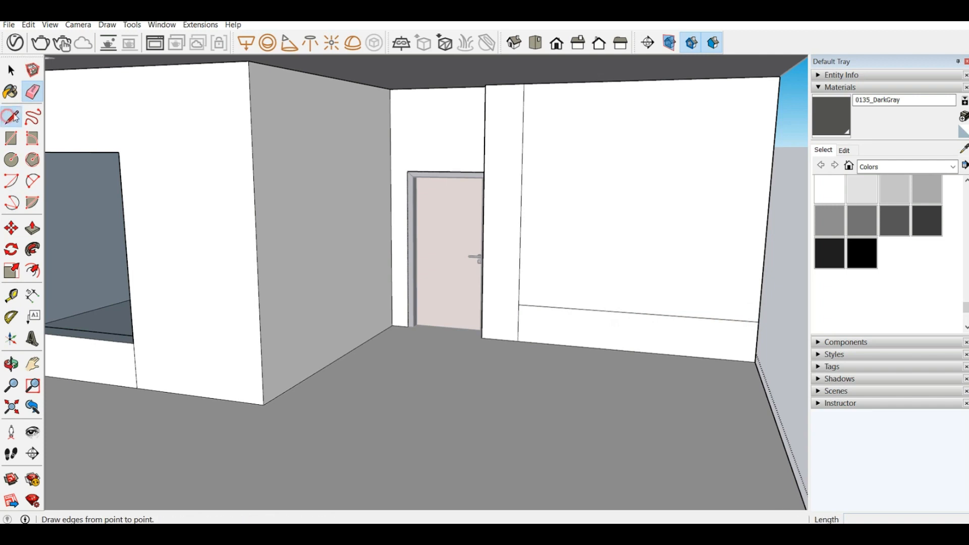
pyautogui.click(12, 116)
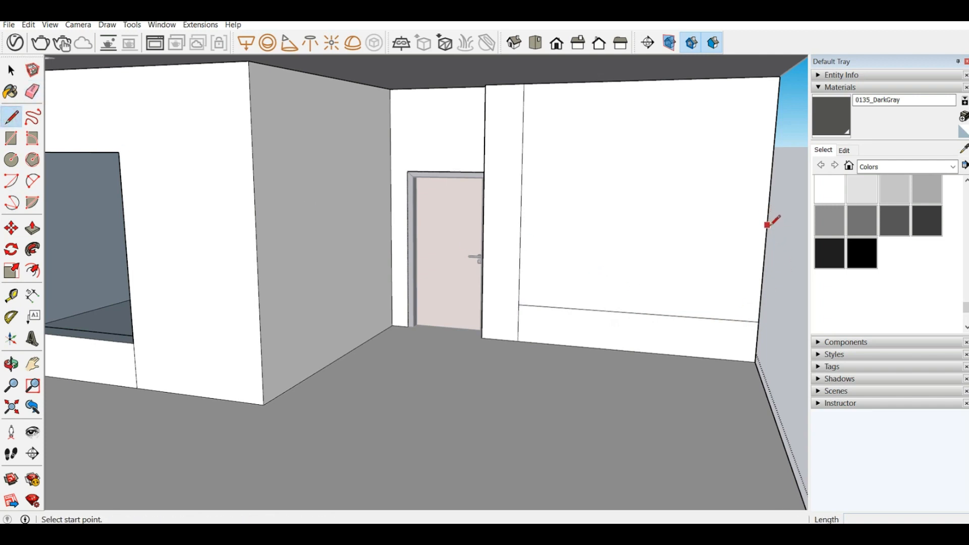
pyautogui.click(632, 313)
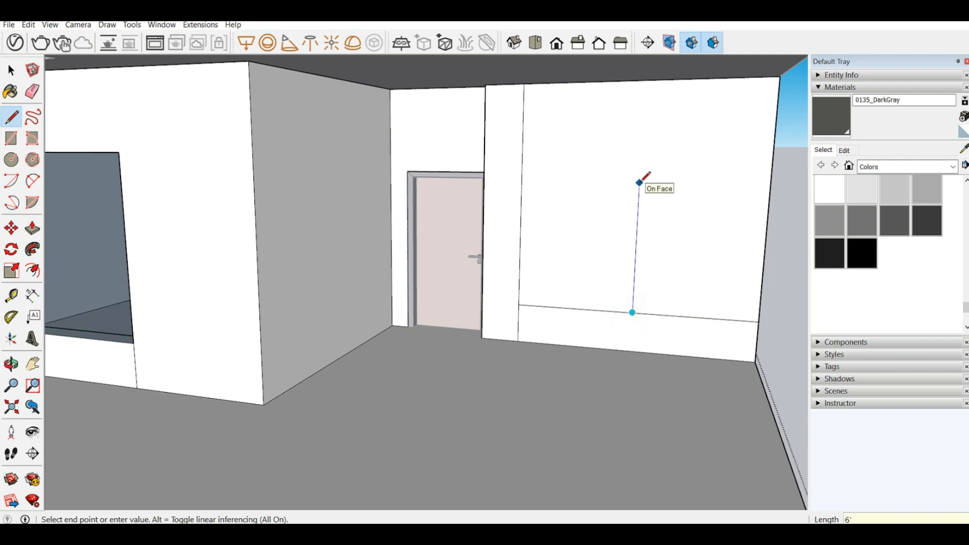
pyautogui.press('Escape')
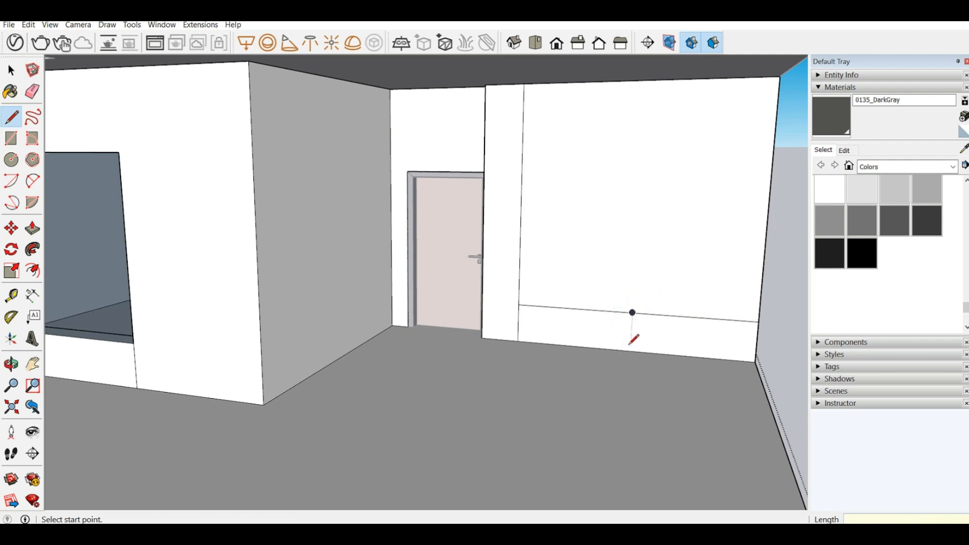
pyautogui.click(630, 351)
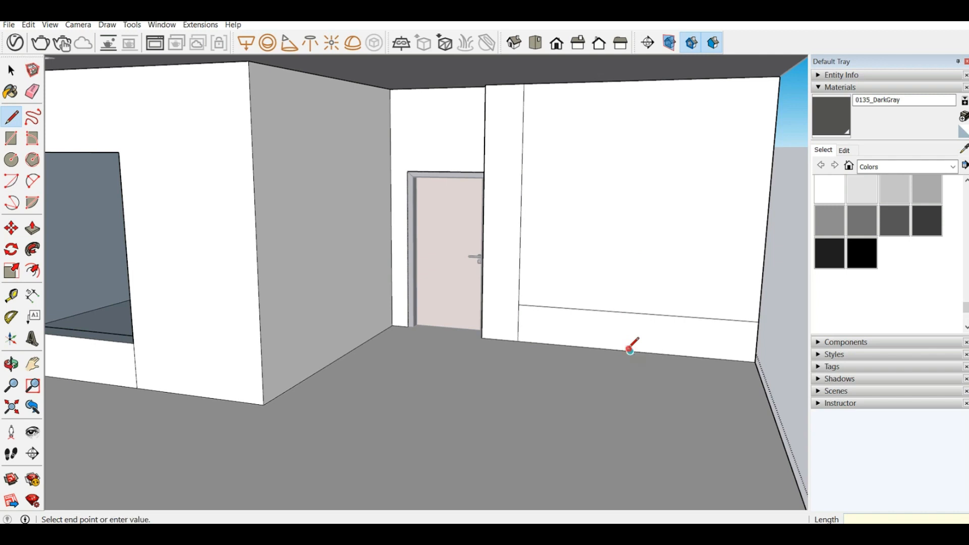
pyautogui.click(640, 174)
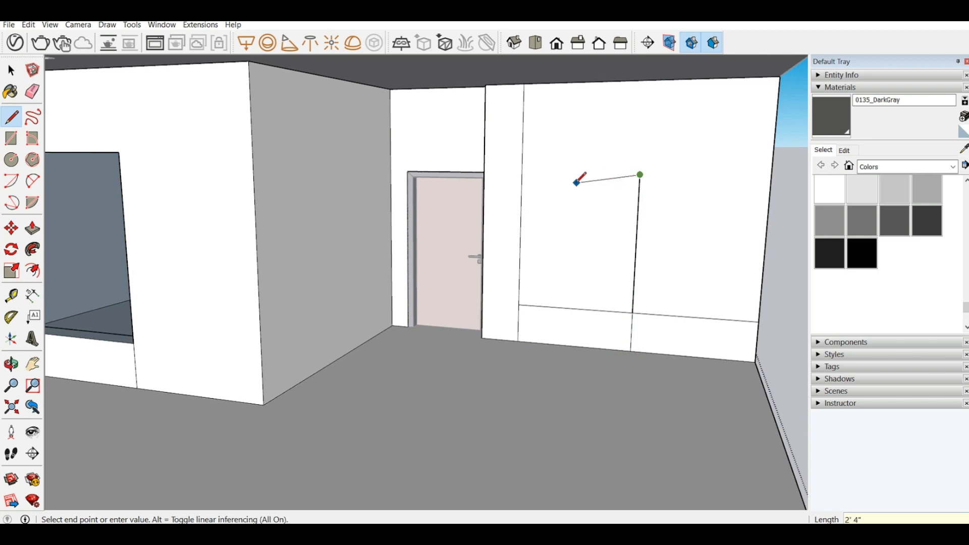
pyautogui.click(522, 173)
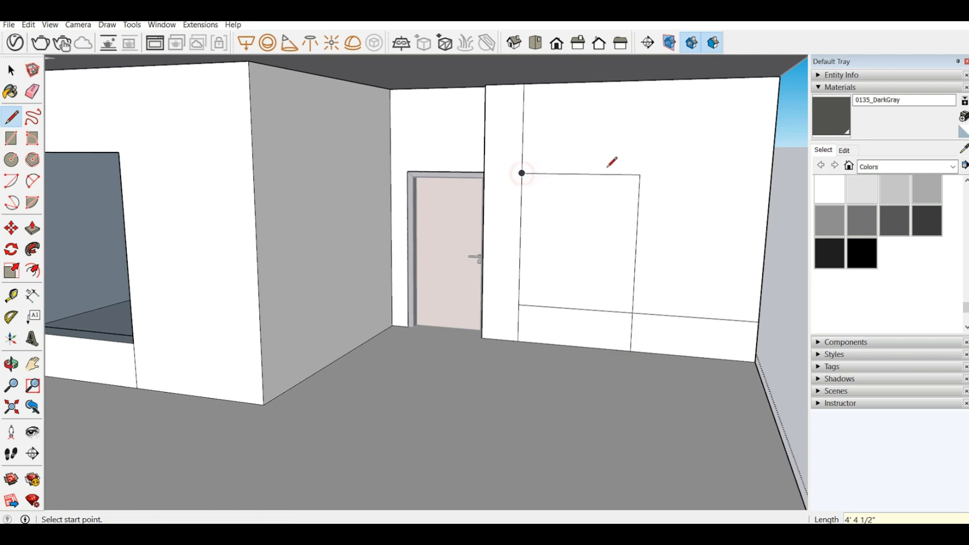
pyautogui.click(640, 174)
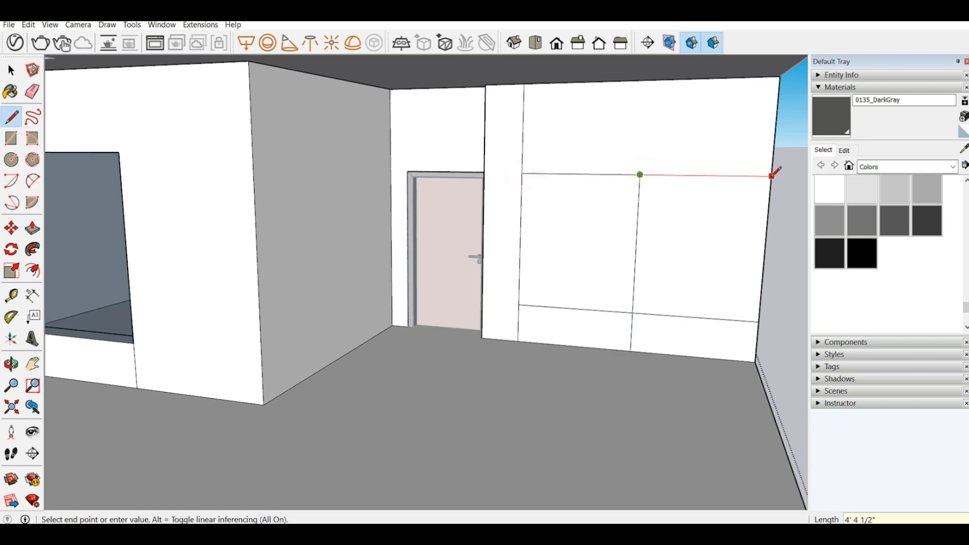
pyautogui.click(771, 176)
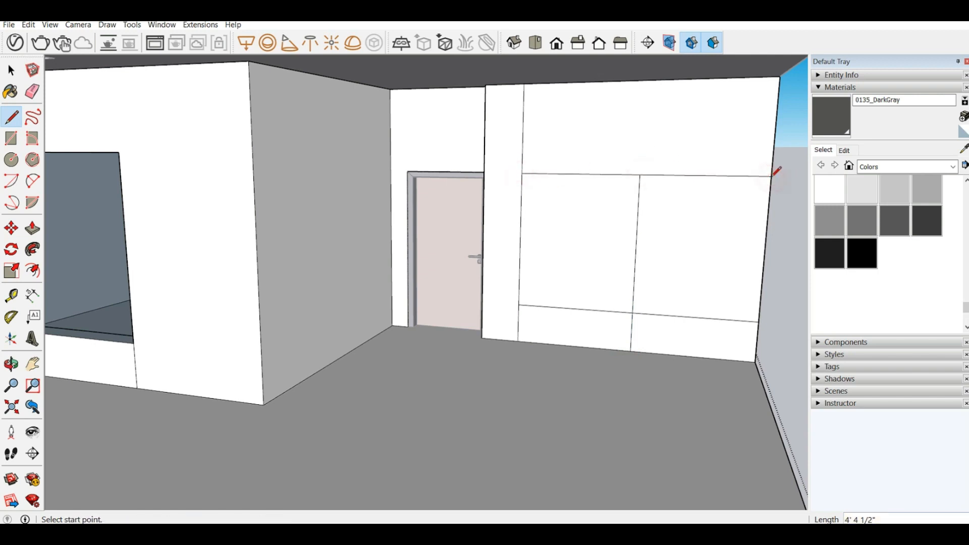
# Step: Erase the vertical centre line and the strip edge above and below the panel, leaving one rectangular outline on the wall
pyautogui.click(33, 91)
pyautogui.click(635, 226)
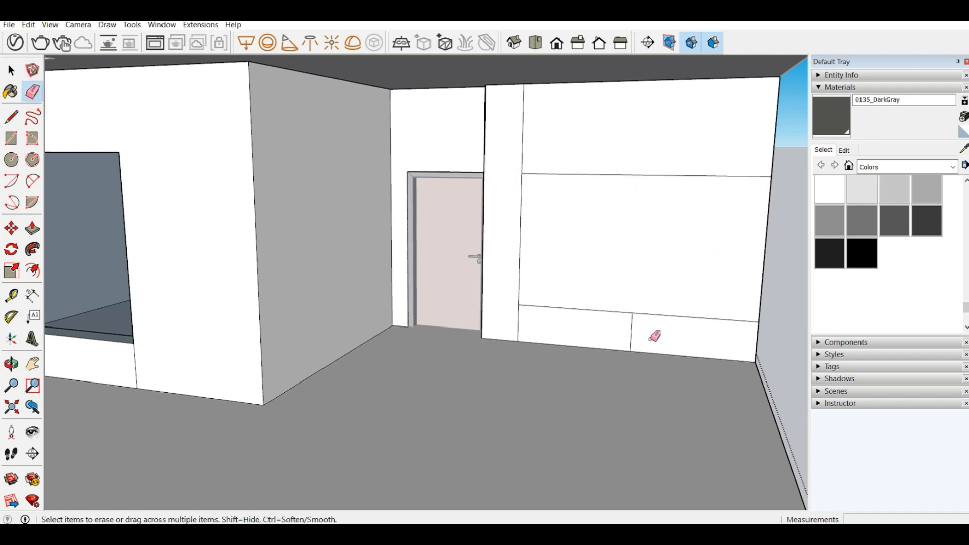
pyautogui.click(632, 332)
pyautogui.click(518, 323)
pyautogui.click(522, 151)
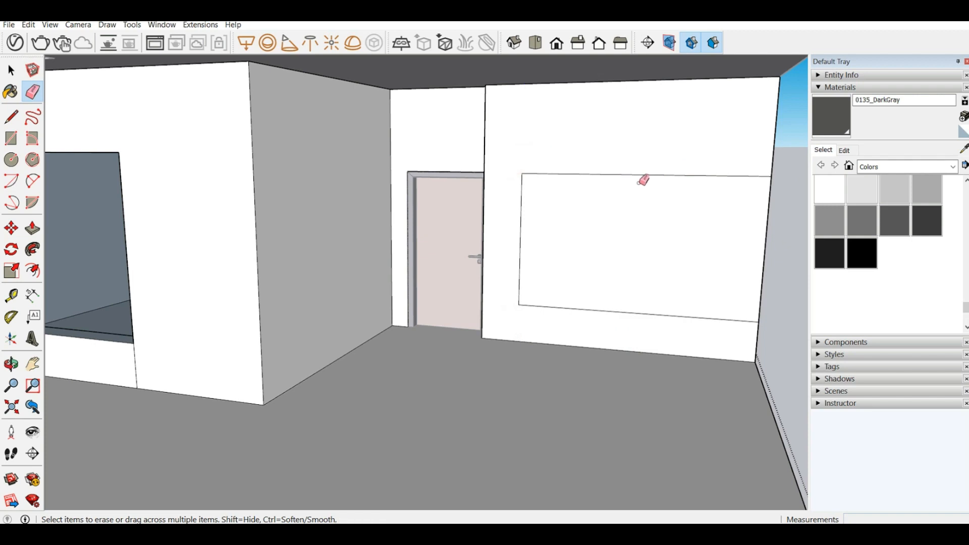
# Step: Offset the rectangular wall panel's outline 2" inward
pyautogui.click(33, 271)
pyautogui.click(752, 207)
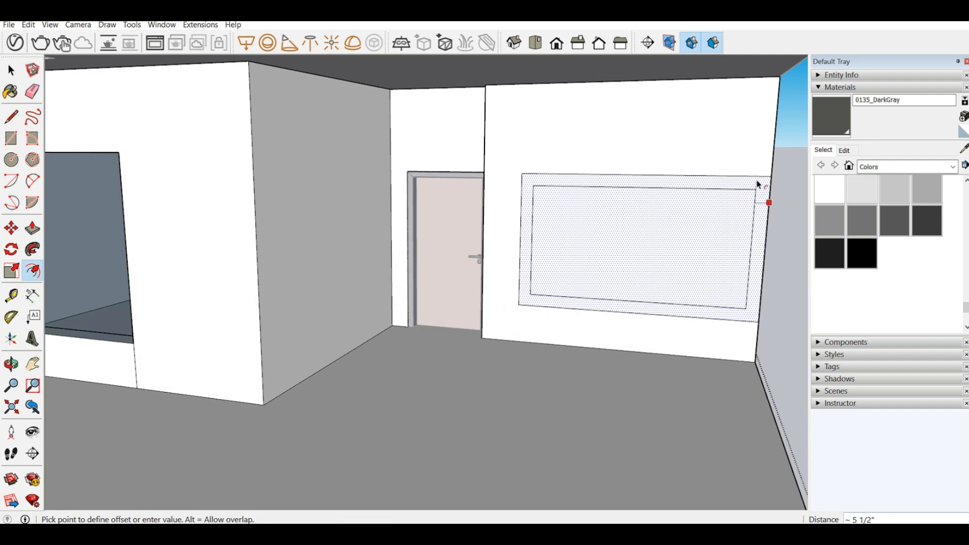
pyautogui.write('2')
pyautogui.press('Return')
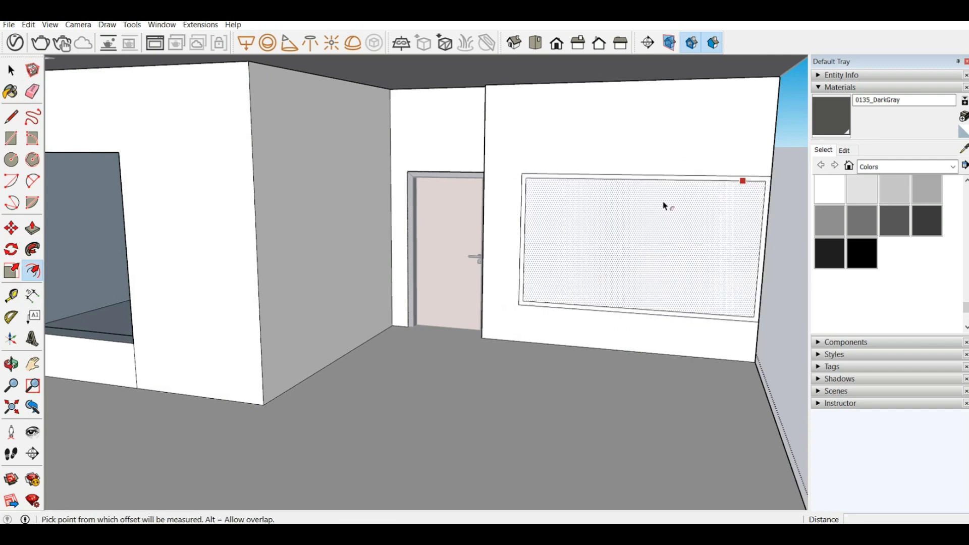
# Step: Push the inner rectangle 1'6" into the wall and erase its back face to open it through
pyautogui.scroll(2, 633, 174)
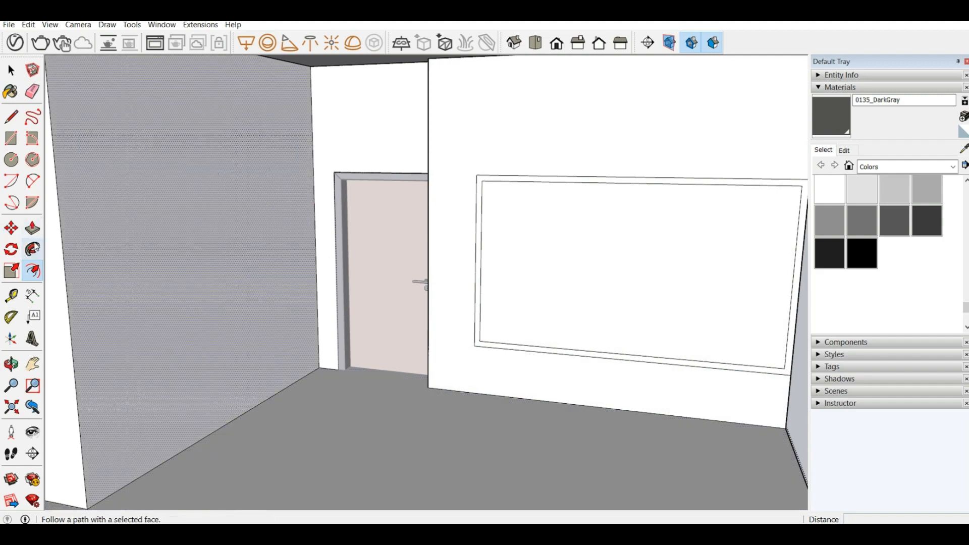
pyautogui.click(33, 229)
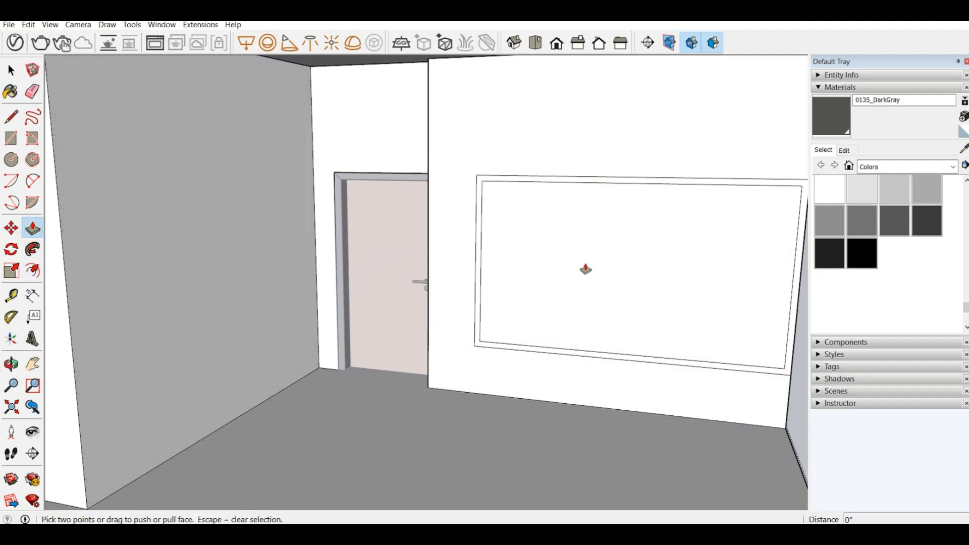
pyautogui.click(561, 324)
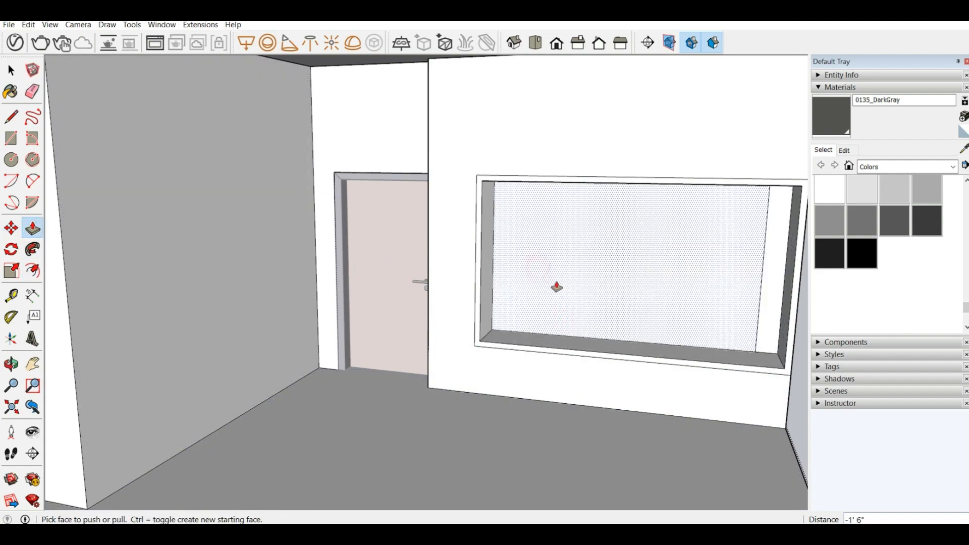
pyautogui.rightClick(556, 268)
pyautogui.click(580, 283)
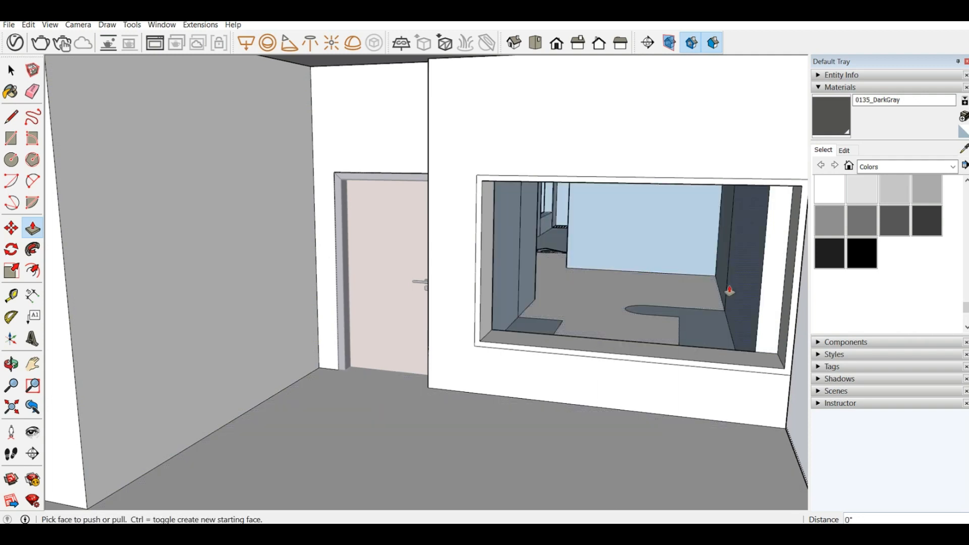
pyautogui.moveTo(726, 292); pyautogui.dragTo(717, 301, button='middle')
pyautogui.scroll(3, 741, 307)
pyautogui.moveTo(521, 368); pyautogui.dragTo(703, 302, button='middle')
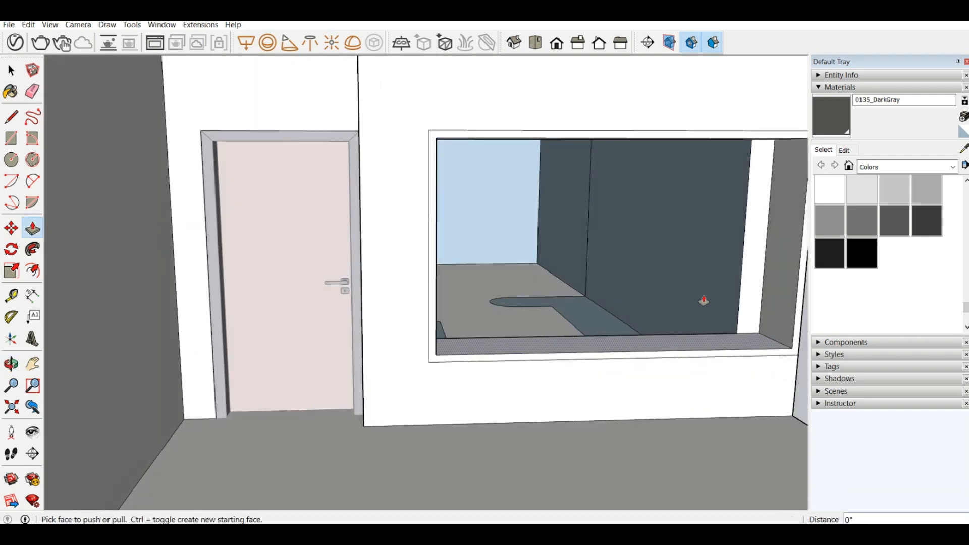
pyautogui.click(791, 302)
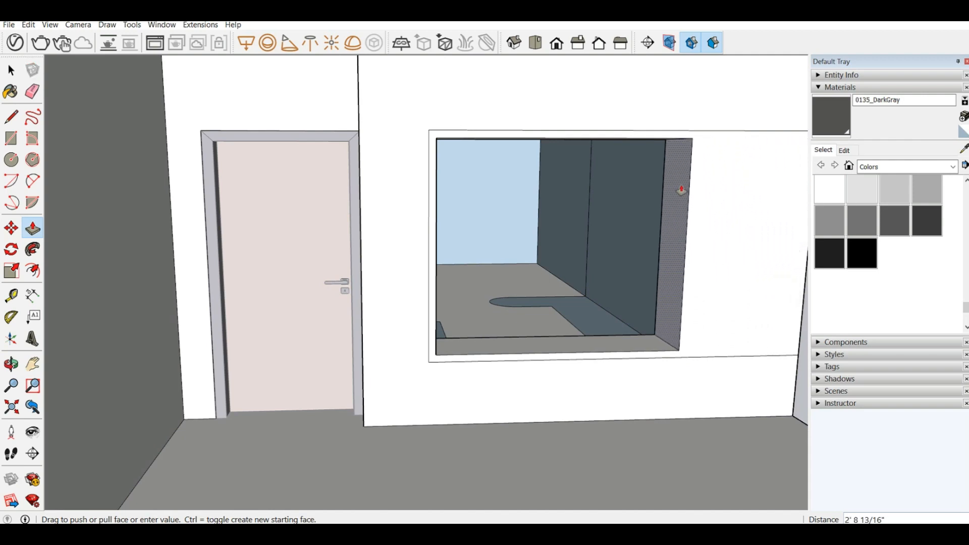
pyautogui.press('Escape')
pyautogui.moveTo(784, 262); pyautogui.dragTo(521, 284, button='middle')
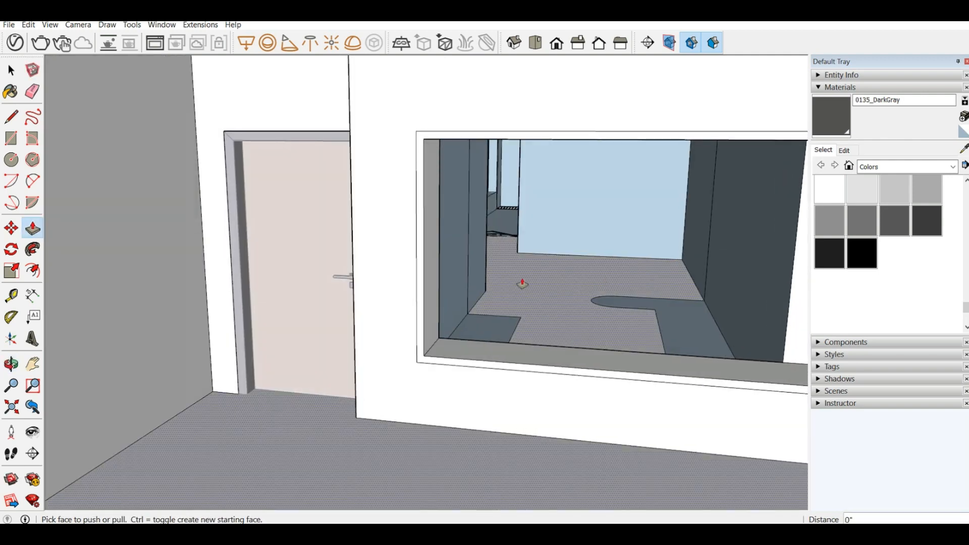
pyautogui.scroll(-5, 675, 275)
pyautogui.scroll(5, 609, 267)
pyautogui.moveTo(609, 267); pyautogui.dragTo(621, 268, button='middle')
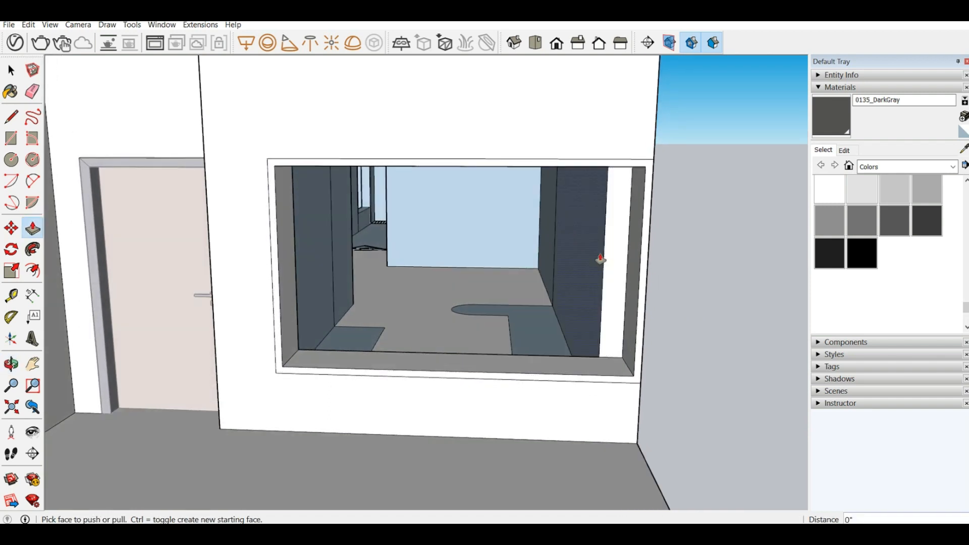
# Step: Push the two adjoining side wall faces inside the room back 7", on the outer-corner side of the framed opening
pyautogui.click(601, 260)
pyautogui.click(626, 282)
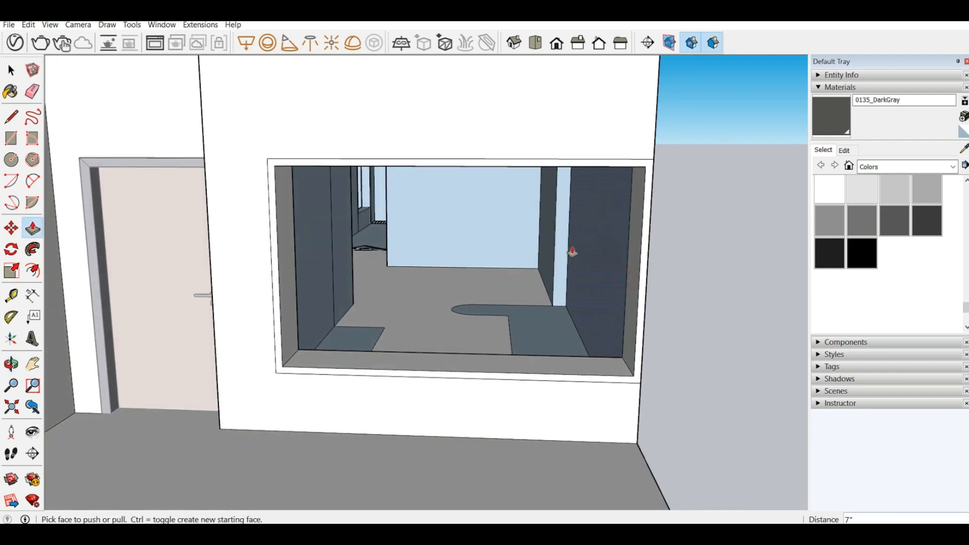
pyautogui.click(554, 243)
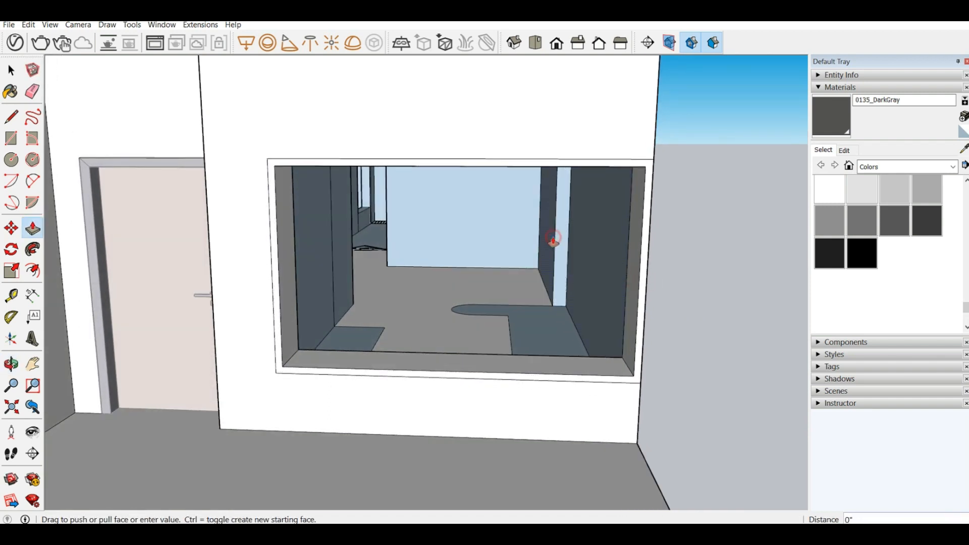
pyautogui.click(567, 277)
# Step: Pull the opening's jamb nearest the wall's outer corner 6" inward to narrow the opening
pyautogui.scroll(2, 438, 306)
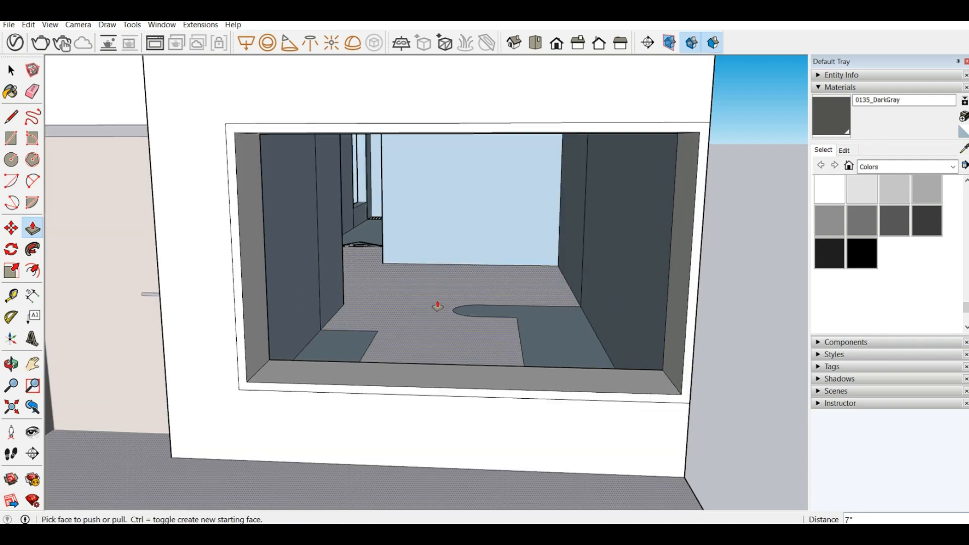
pyautogui.moveTo(434, 300); pyautogui.dragTo(420, 290, button='middle')
pyautogui.scroll(-3, 420, 291)
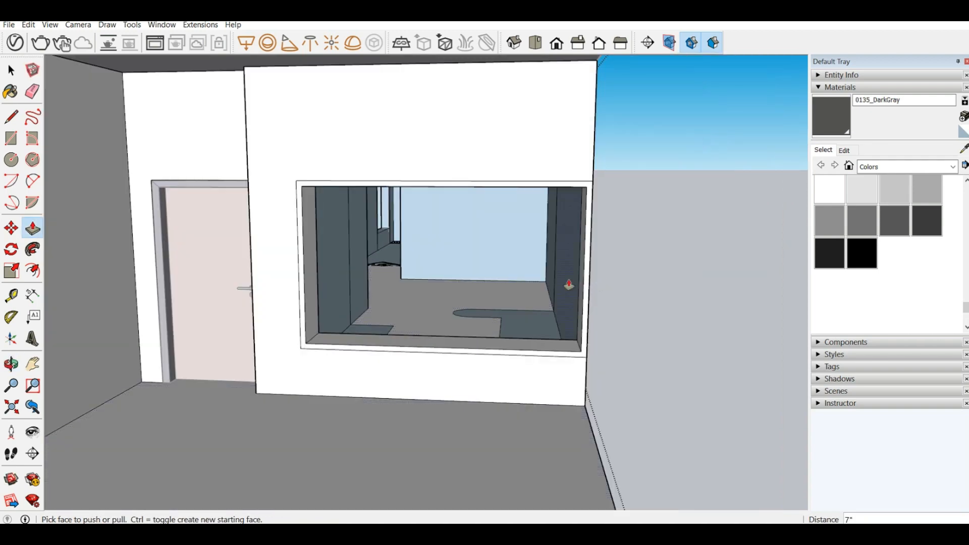
pyautogui.scroll(3, 568, 284)
pyautogui.moveTo(569, 285); pyautogui.dragTo(599, 301, button='middle')
pyautogui.click(598, 306)
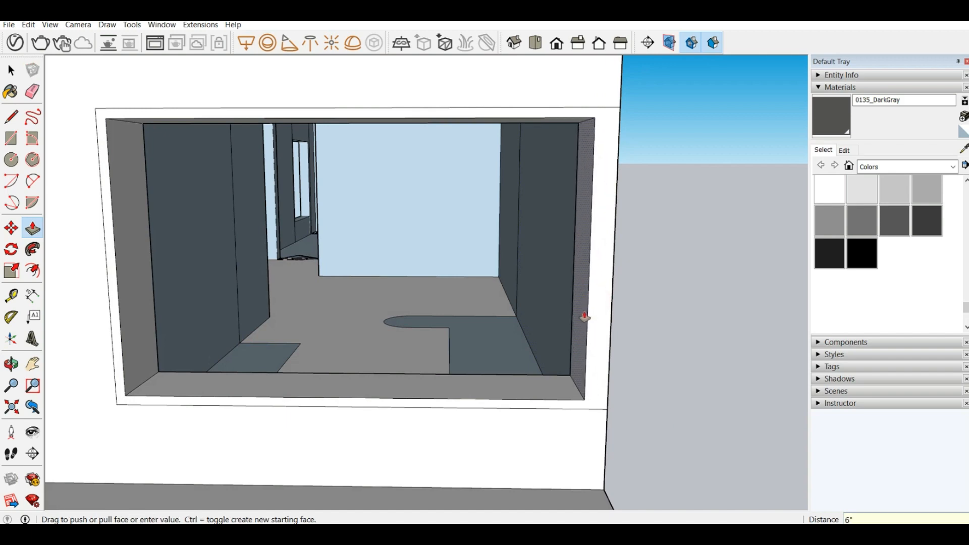
pyautogui.doubleClick(584, 317)
# Step: Pull the interior wall faces behind the narrowed jamb inward, the nearer one 8" and the farther one 6", flush with each other
pyautogui.click(535, 294)
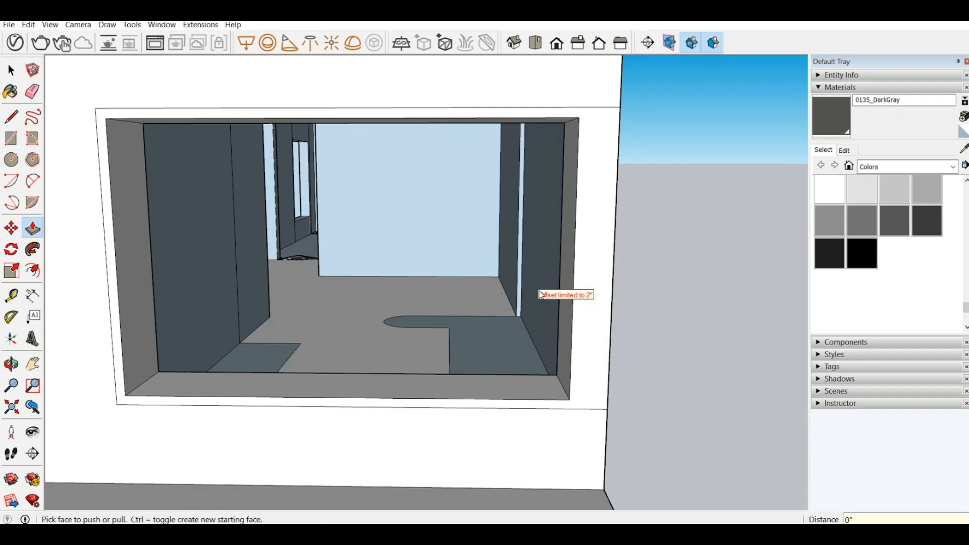
pyautogui.click(542, 323)
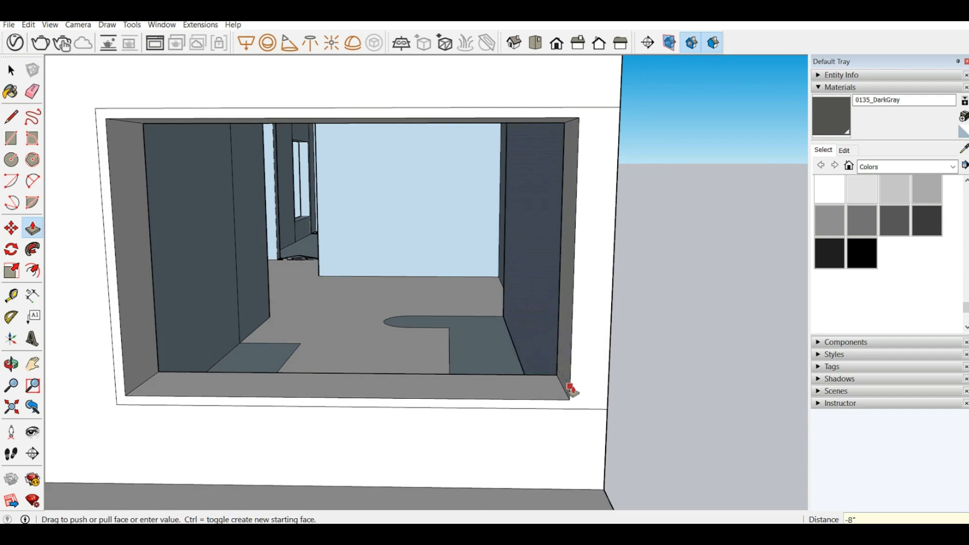
pyautogui.click(566, 389)
pyautogui.click(500, 268)
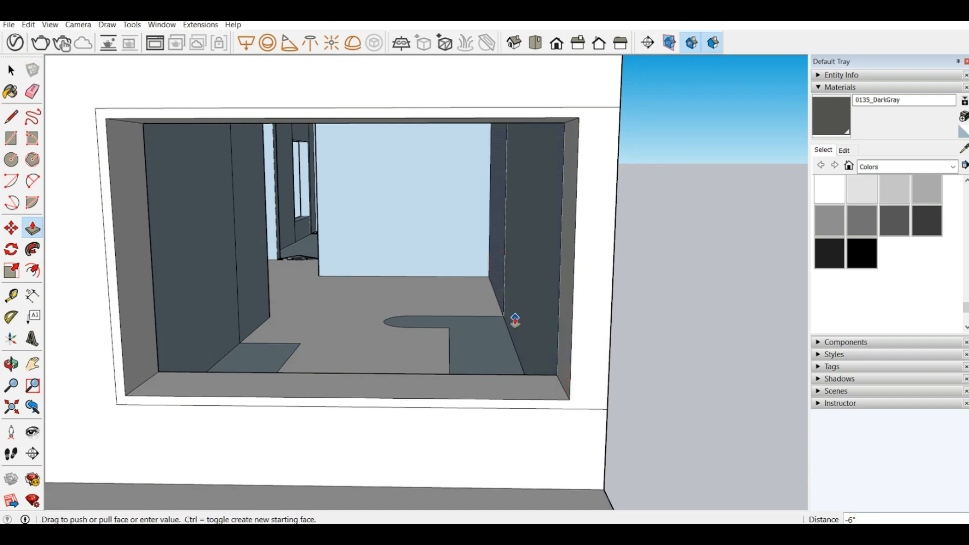
pyautogui.click(514, 321)
pyautogui.scroll(2, 530, 354)
pyautogui.scroll(-2, 543, 354)
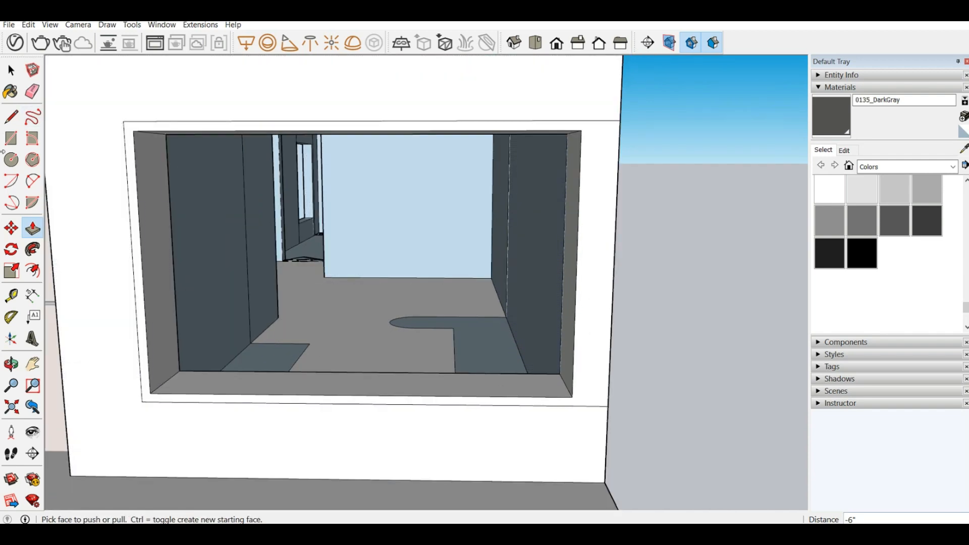
pyautogui.click(11, 117)
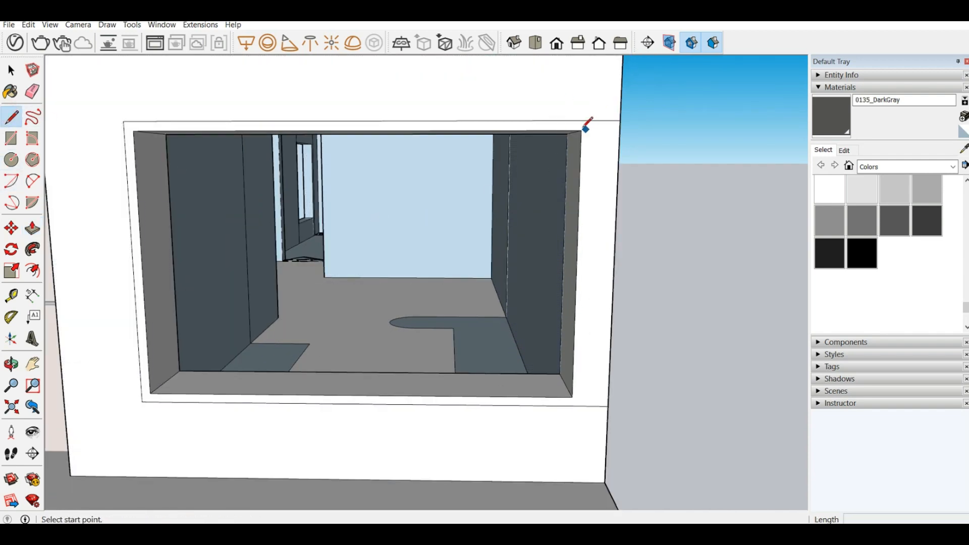
pyautogui.click(581, 131)
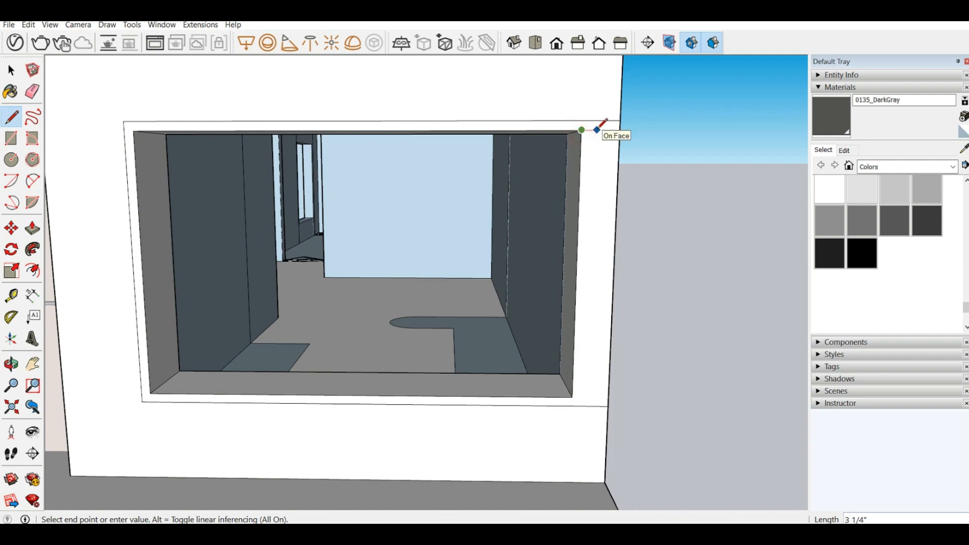
pyautogui.press('Escape')
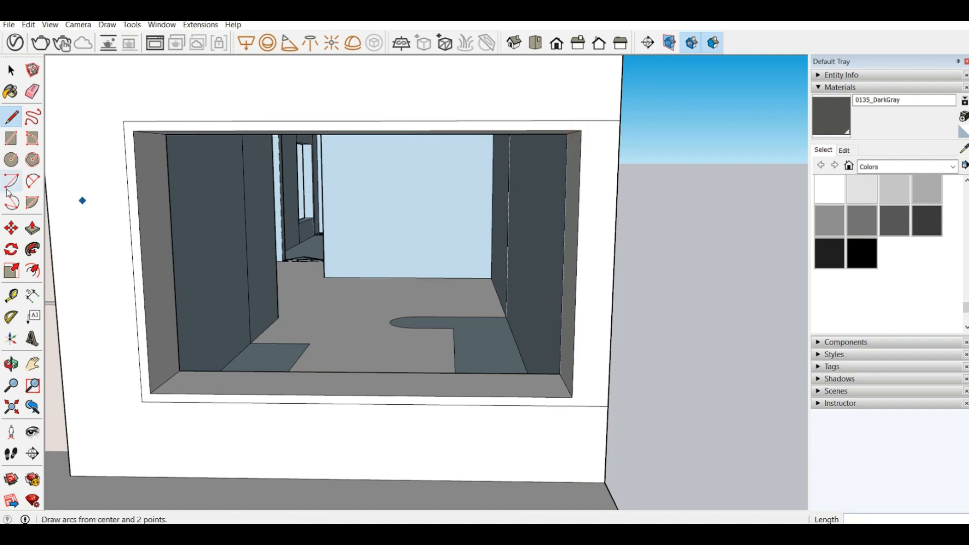
# Step: Push the outer-corner jamb 2" toward the corner with a new starting face, leaving a narrow frame strip beside the opening
pyautogui.click(32, 228)
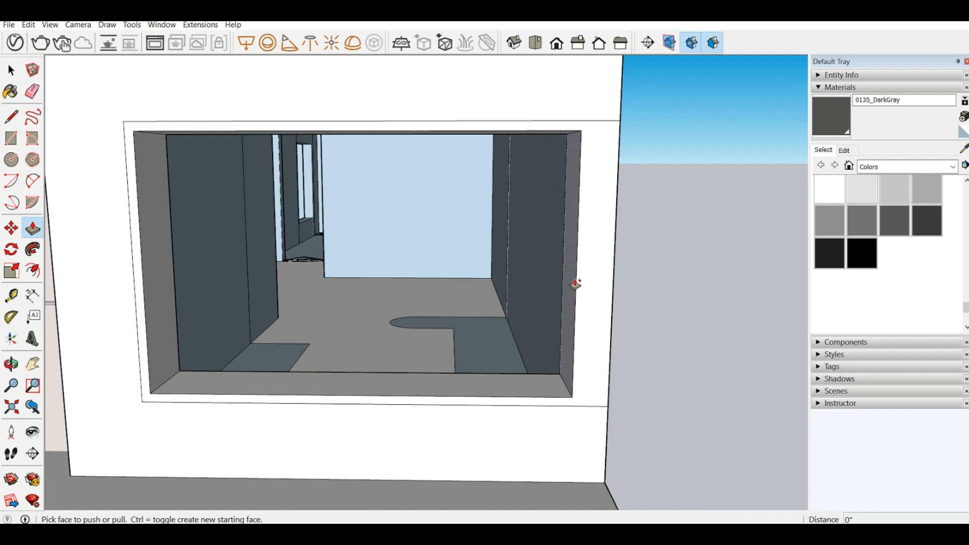
pyautogui.moveTo(575, 282); pyautogui.dragTo(585, 284)
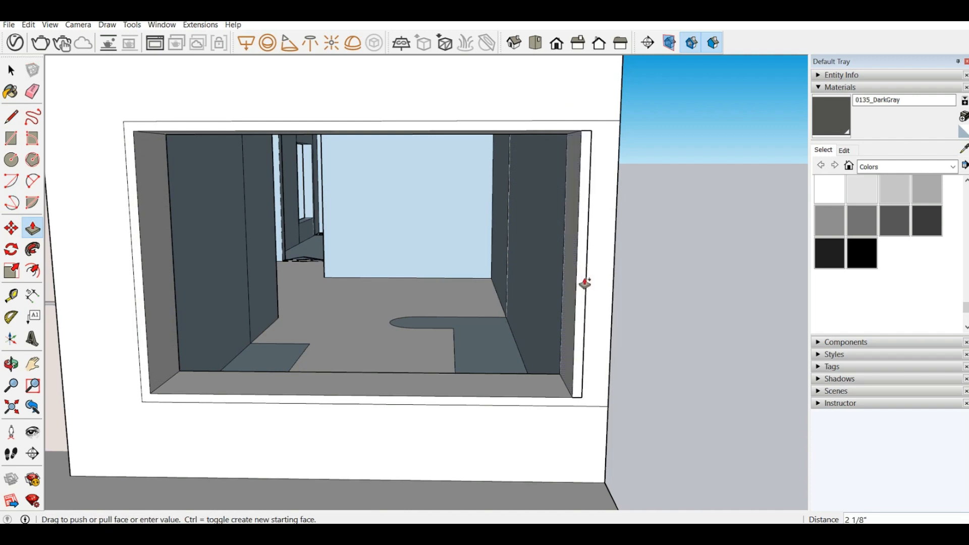
pyautogui.write('2"')
pyautogui.press('Return')
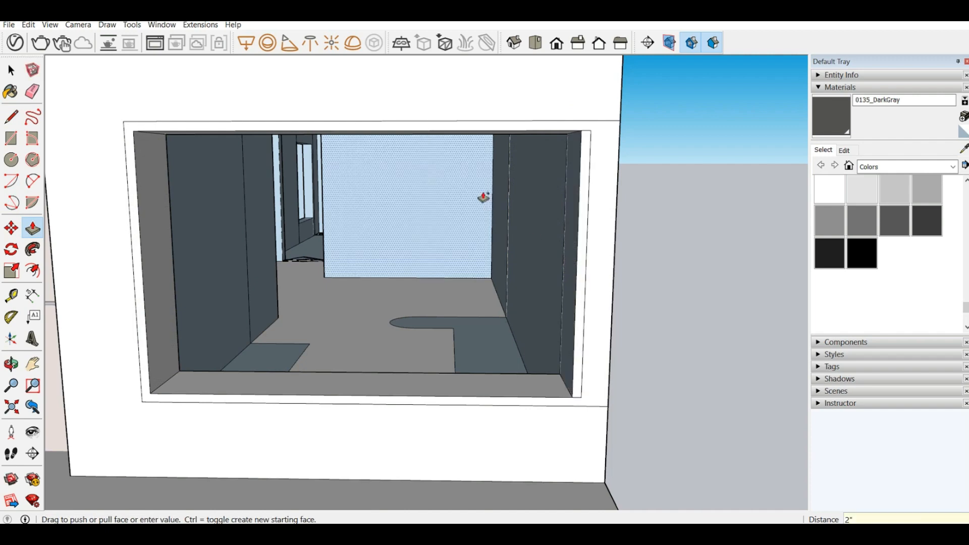
# Step: Draw two 2" vertical lines joining the strip's upper and lower outer corners to the panel outline
pyautogui.click(12, 115)
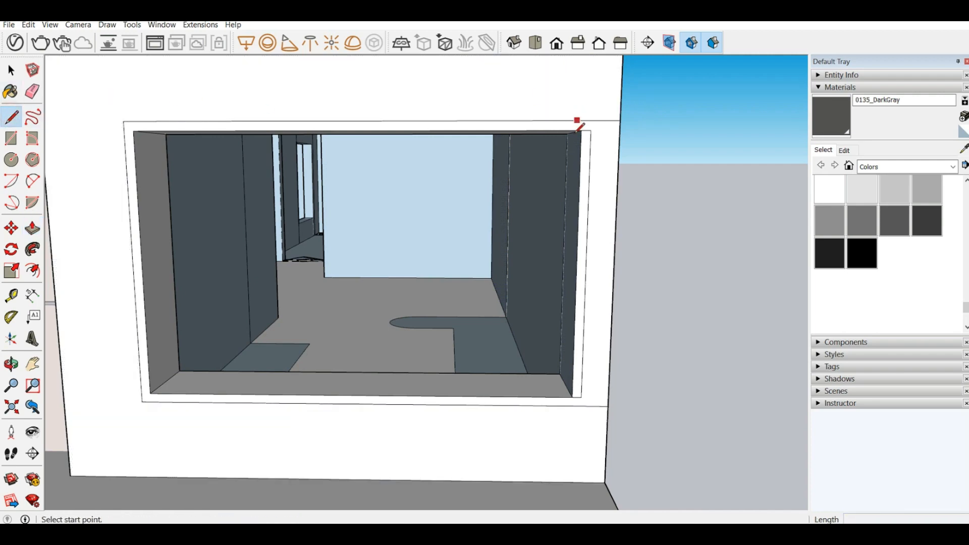
pyautogui.click(592, 130)
pyautogui.click(592, 122)
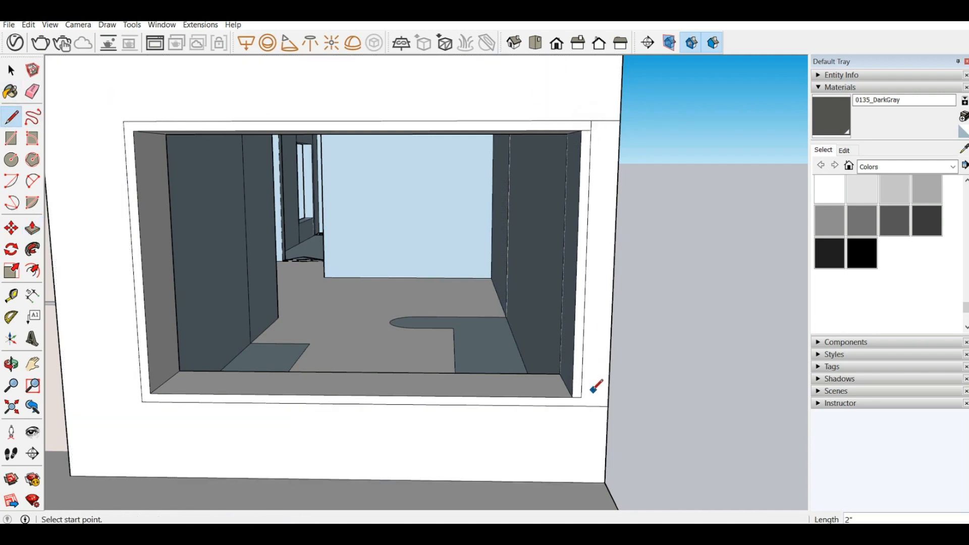
pyautogui.click(581, 397)
pyautogui.click(581, 406)
# Step: Push the frame border around the opening 2" into the wall, including the separate strip beside the outer corner
pyautogui.click(32, 91)
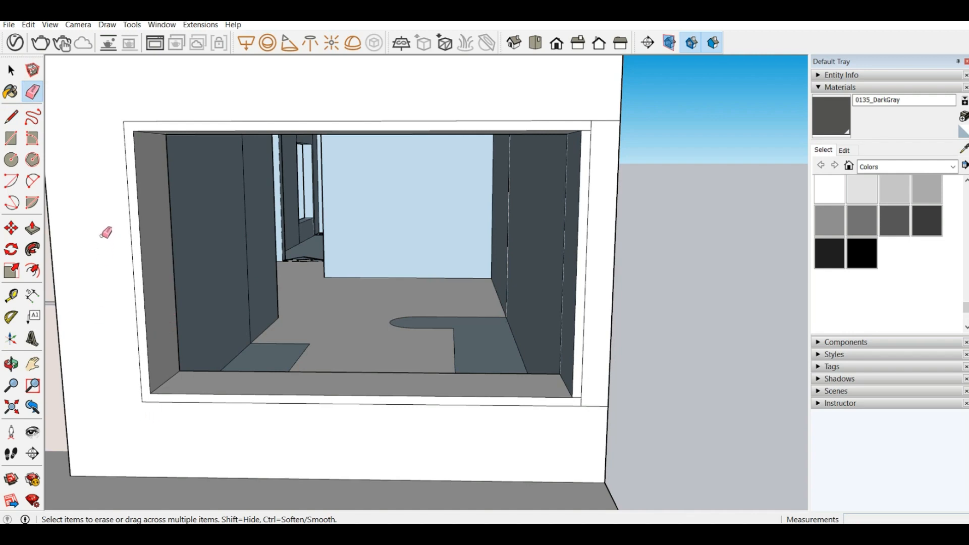
pyautogui.click(33, 228)
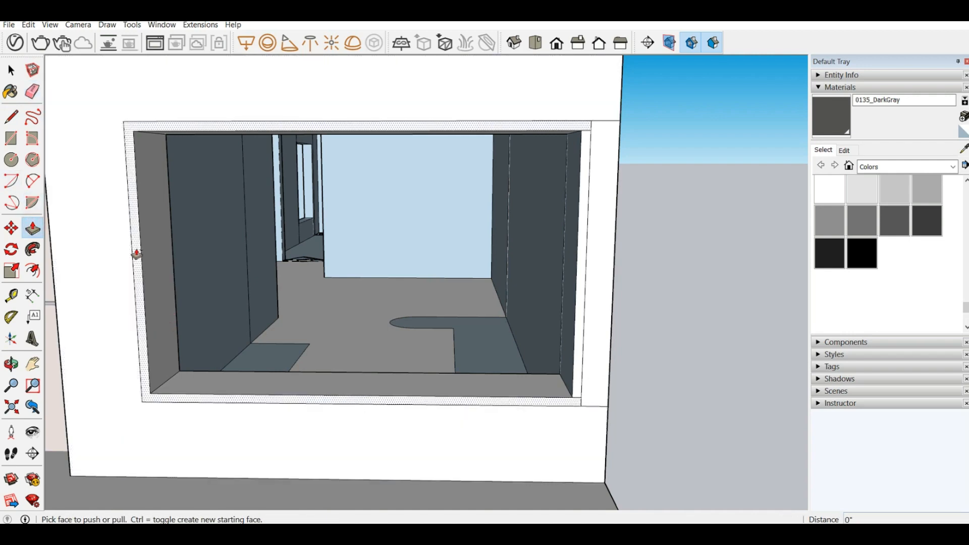
pyautogui.click(136, 254)
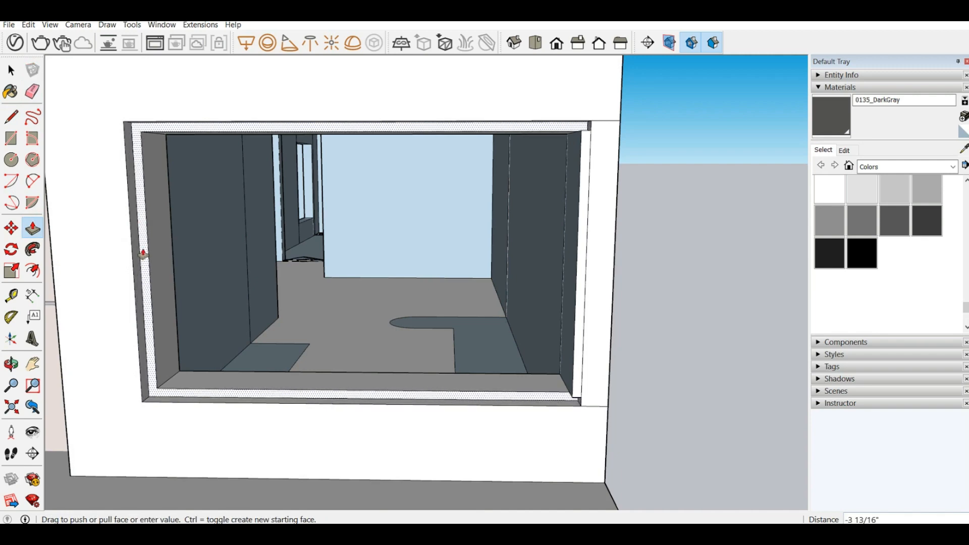
pyautogui.press('Return')
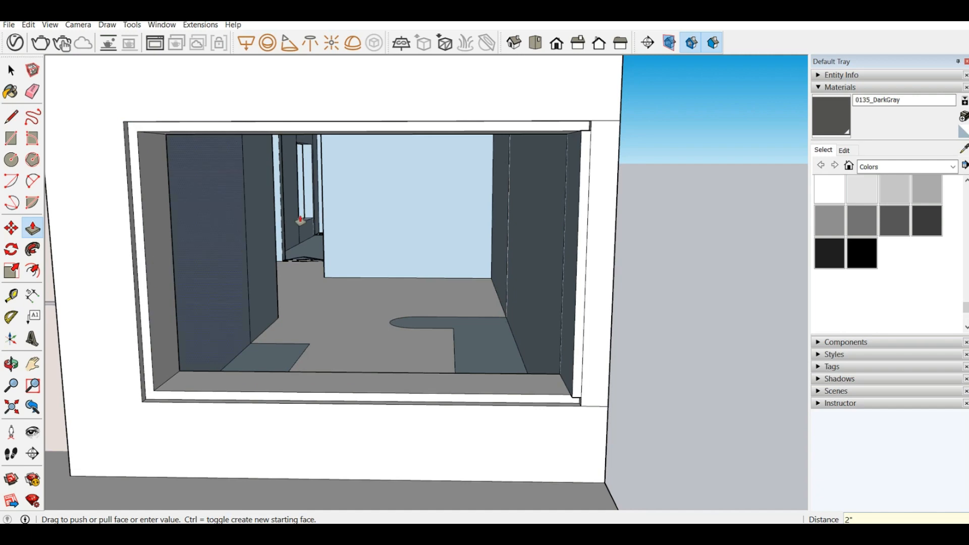
pyautogui.scroll(-3, 355, 253)
pyautogui.scroll(4, 408, 209)
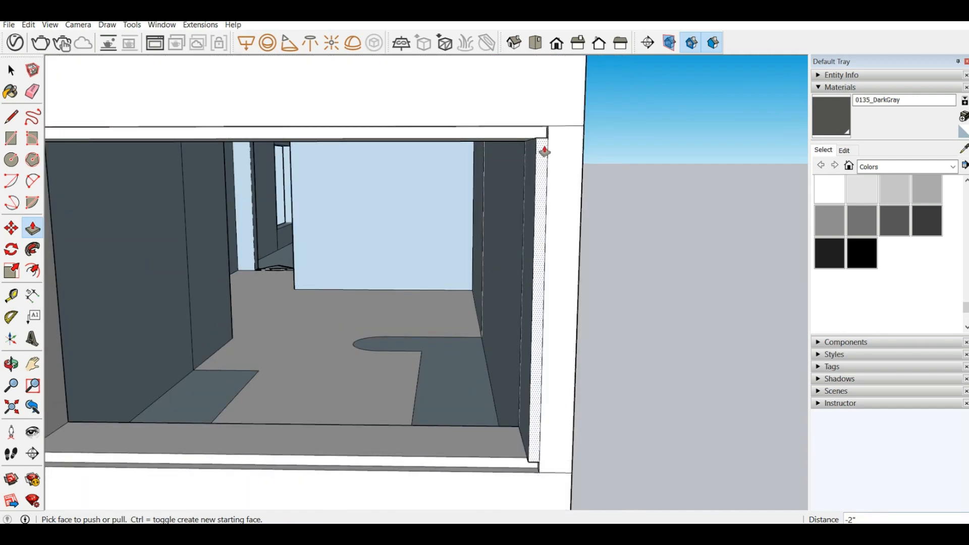
pyautogui.doubleClick(544, 148)
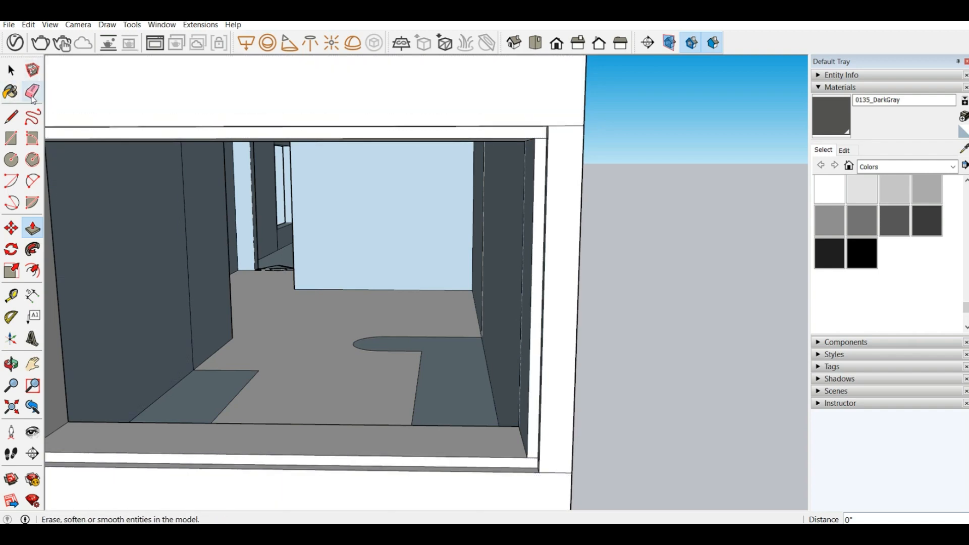
# Step: Paint the recessed frame border and the inner faces of the opening with 0135_DarkGray
pyautogui.click(33, 91)
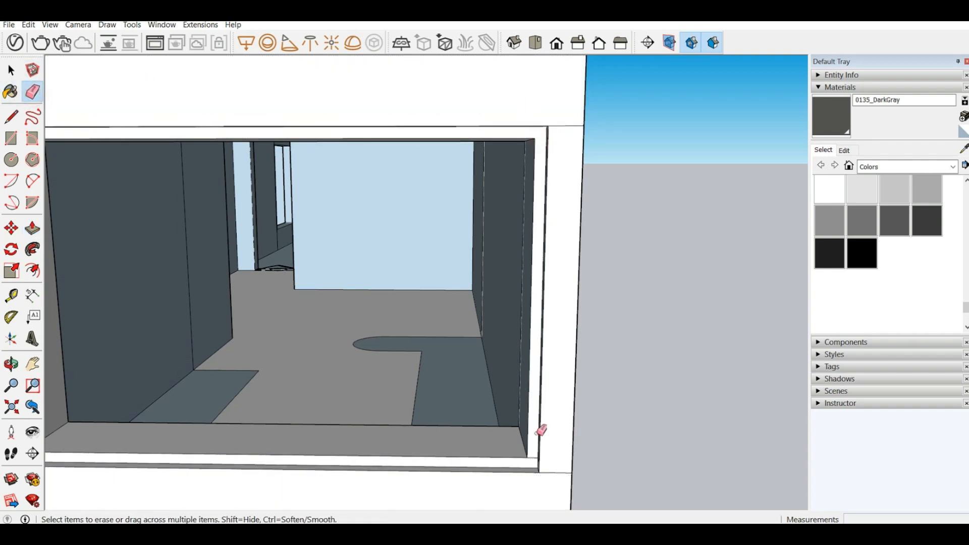
pyautogui.click(834, 110)
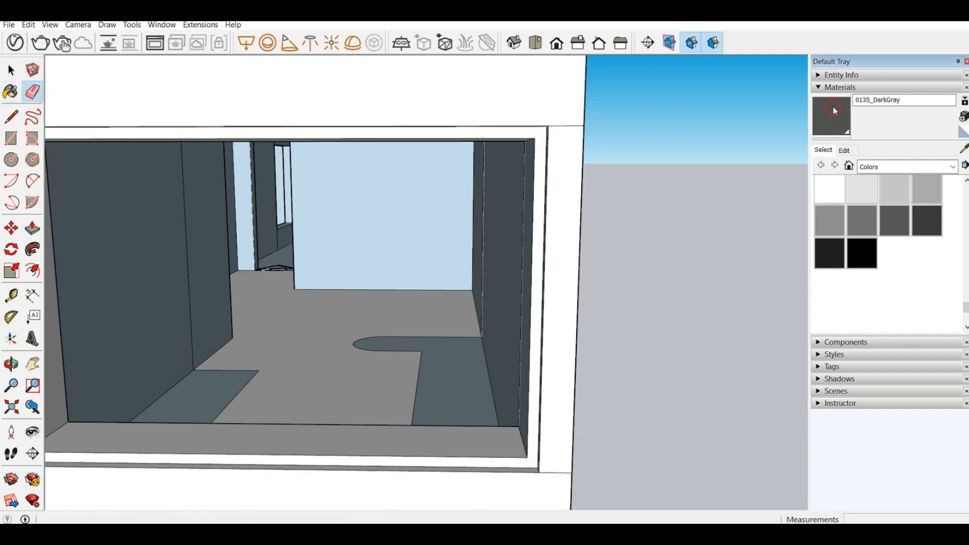
pyautogui.click(511, 133)
pyautogui.moveTo(410, 243)
pyautogui.mouseDown(button='middle')
pyautogui.moveTo(487, 241)
pyautogui.moveTo(448, 241)
pyautogui.moveTo(351, 309)
pyautogui.moveTo(104, 383)
pyautogui.mouseUp(button='middle')
pyautogui.scroll(-3, 449, 250)
pyautogui.click(112, 381)
pyautogui.click(139, 432)
pyautogui.moveTo(144, 429)
pyautogui.mouseDown(button='middle')
pyautogui.moveTo(454, 388)
pyautogui.moveTo(480, 349)
pyautogui.mouseUp(button='middle')
pyautogui.click(479, 349)
pyautogui.moveTo(417, 335)
pyautogui.mouseDown(button='middle')
pyautogui.moveTo(368, 258)
pyautogui.moveTo(232, 320)
pyautogui.moveTo(132, 344)
pyautogui.moveTo(101, 372)
pyautogui.mouseUp(button='middle')
pyautogui.click(370, 245)
# Step: Draw a 7' 11" by 4' 10" rectangle across the opening between the depth midpoints of opposite jamb corners
pyautogui.scroll(2, 101, 372)
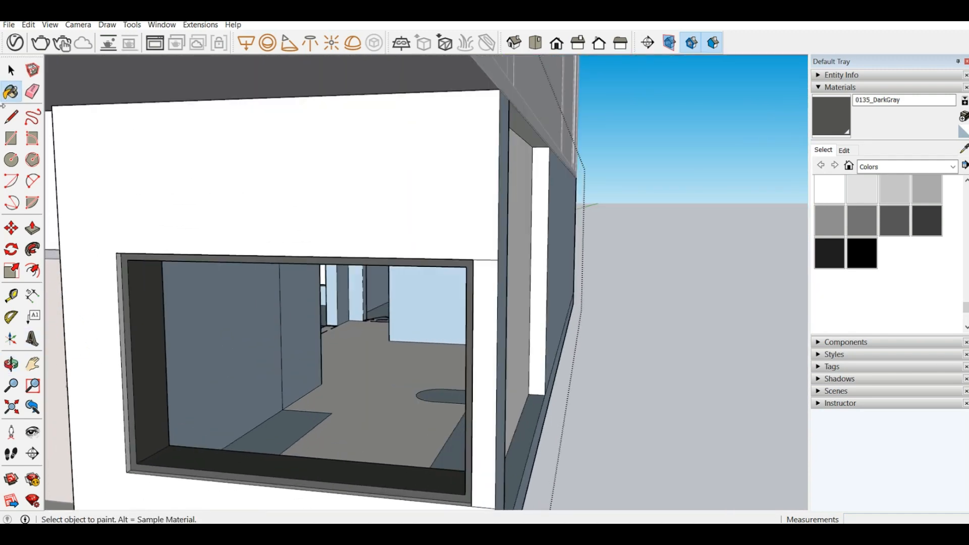
pyautogui.click(11, 138)
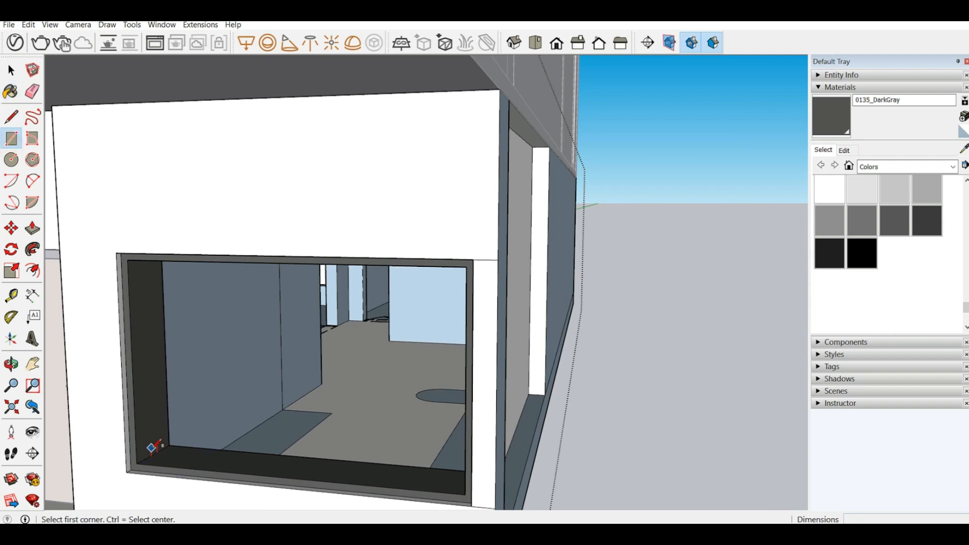
pyautogui.click(153, 453)
pyautogui.moveTo(155, 452); pyautogui.dragTo(510, 253, button='middle')
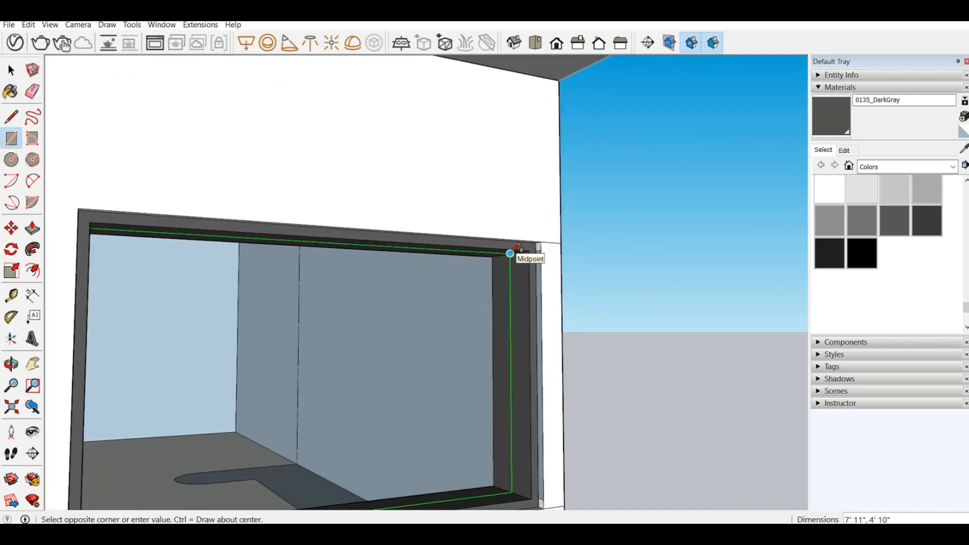
pyautogui.click(512, 254)
# Step: Draw a 7' 11" line along the opening's lower front edge and an 8" line from its midpoint across the sill
pyautogui.moveTo(478, 284); pyautogui.dragTo(510, 275, button='middle')
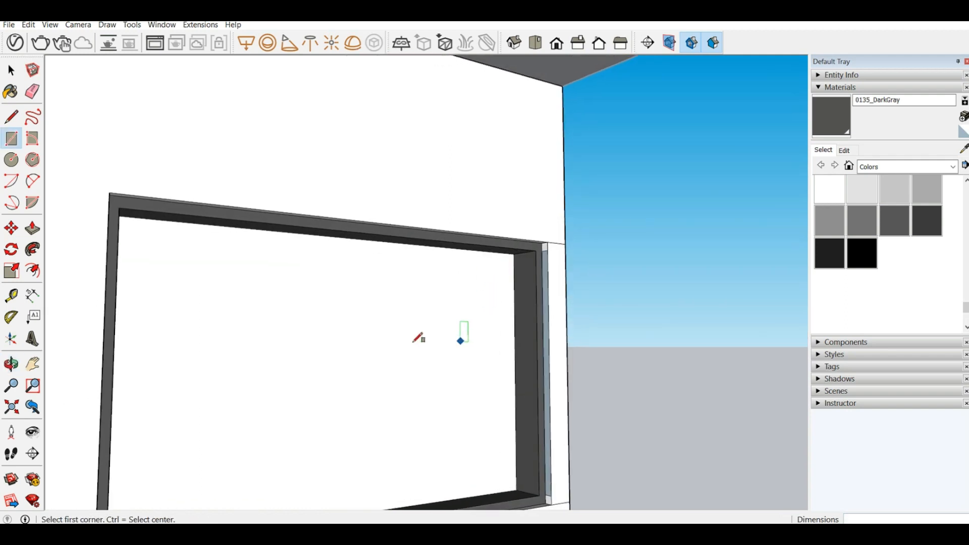
pyautogui.moveTo(406, 291); pyautogui.dragTo(169, 266, button='middle')
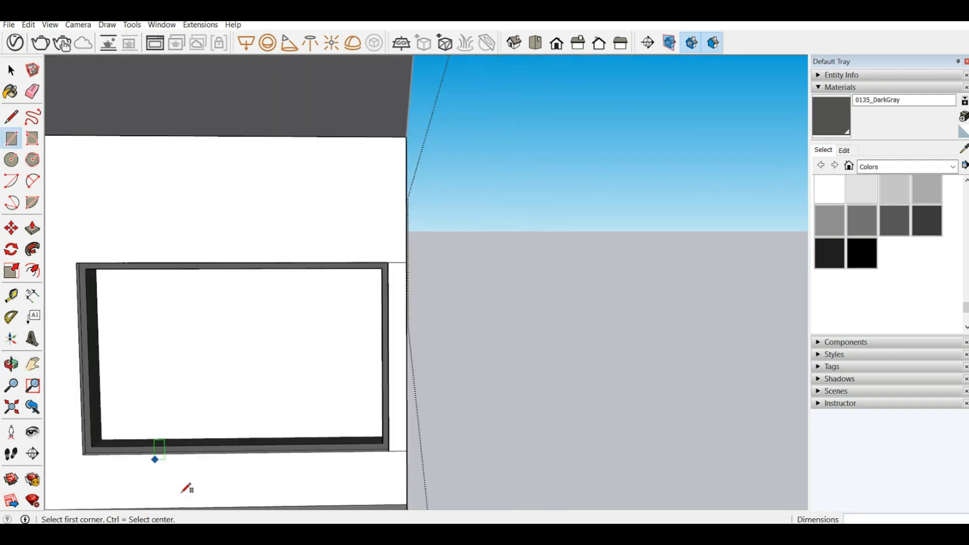
pyautogui.moveTo(256, 421)
pyautogui.mouseDown(button='middle')
pyautogui.moveTo(275, 485)
pyautogui.moveTo(189, 450)
pyautogui.mouseUp(button='middle')
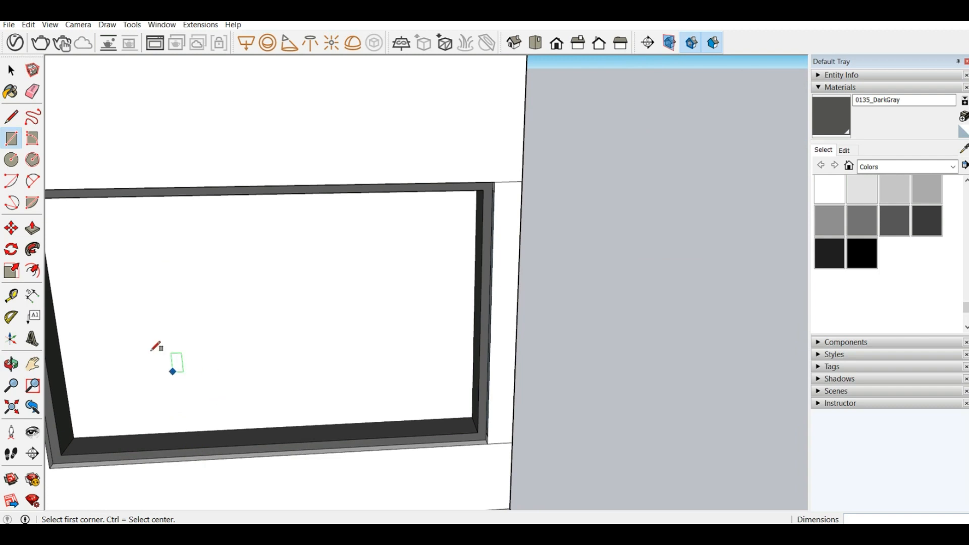
pyautogui.click(12, 117)
pyautogui.click(18, 114)
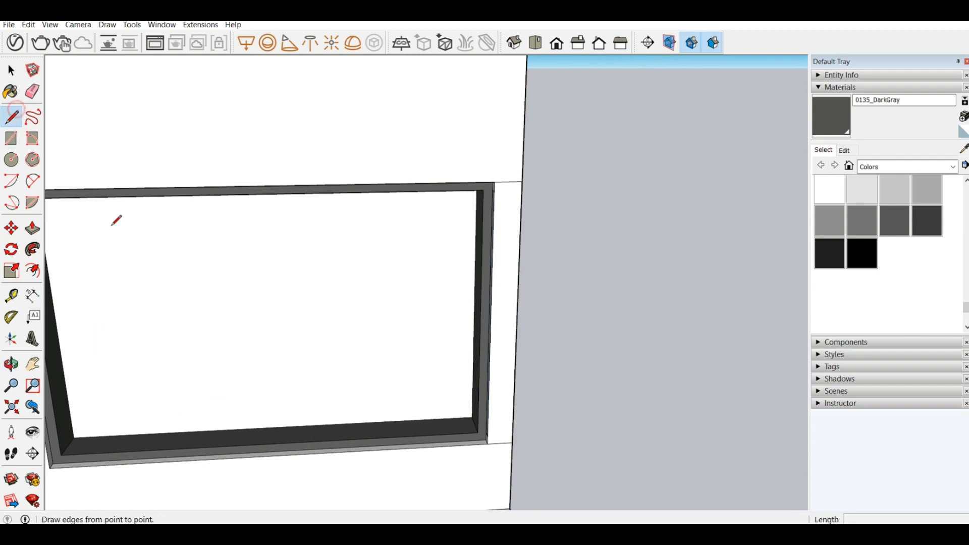
pyautogui.click(61, 455)
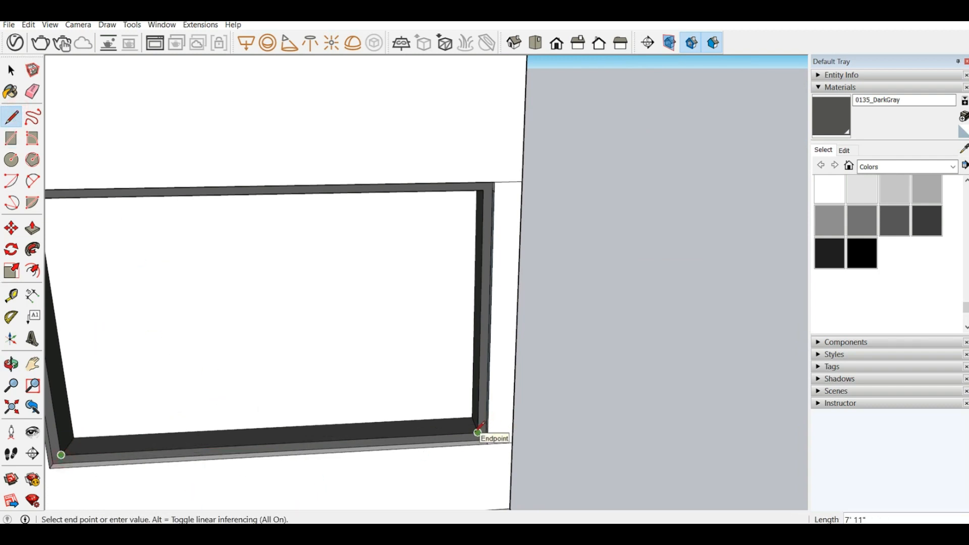
pyautogui.click(478, 433)
pyautogui.click(276, 443)
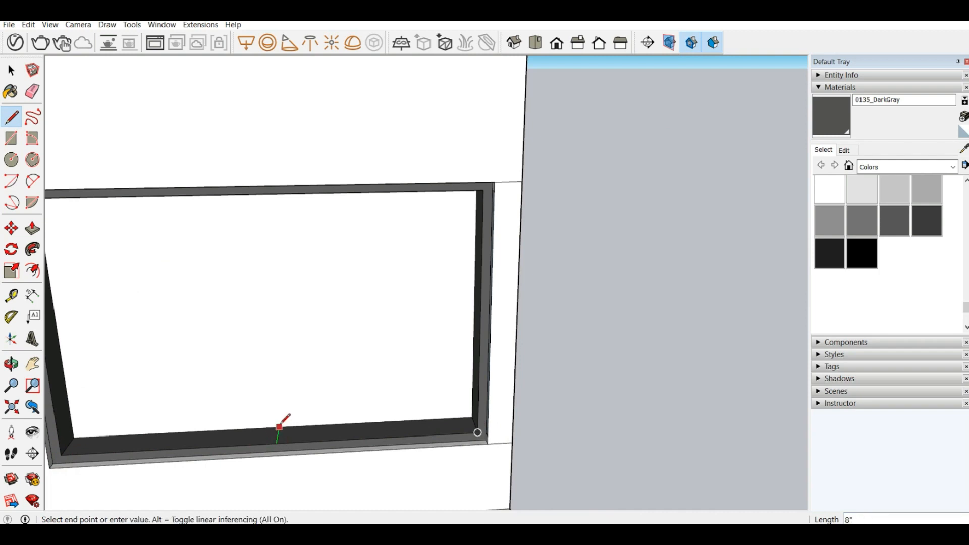
pyautogui.click(279, 427)
# Step: Erase the face closing the front of the opening and draw a line across the sill 1" beside the centre line
pyautogui.scroll(2, 277, 442)
pyautogui.click(277, 442)
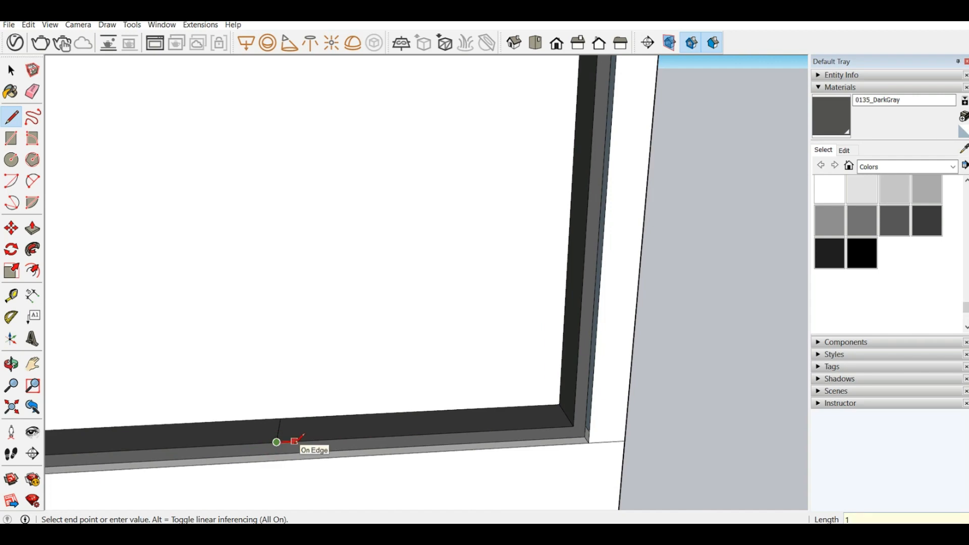
pyautogui.click(298, 440)
pyautogui.rightClick(273, 399)
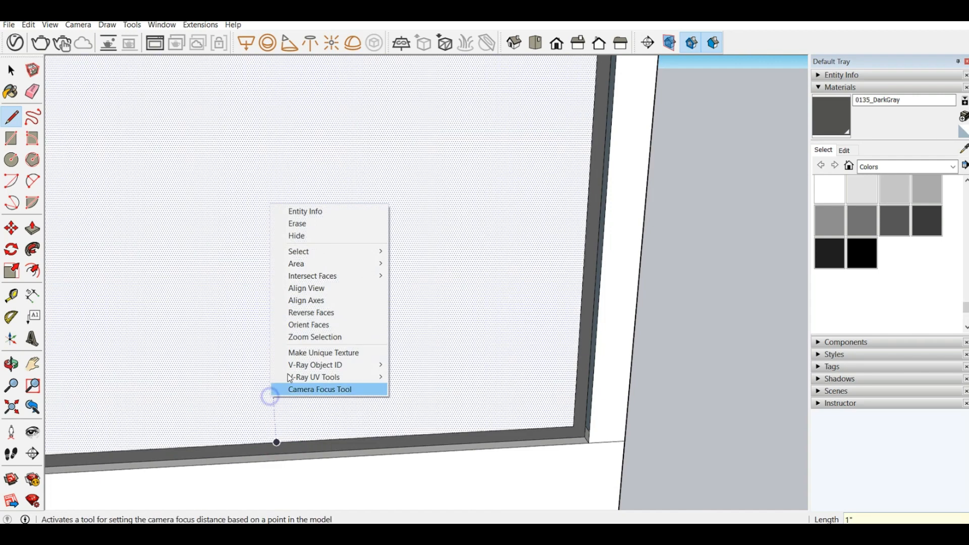
pyautogui.click(325, 229)
pyautogui.click(283, 442)
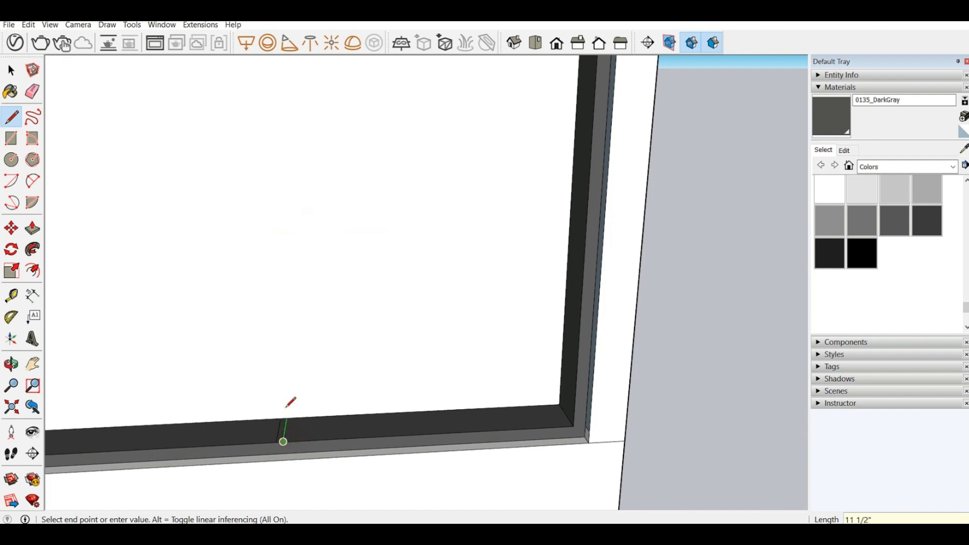
pyautogui.click(287, 418)
# Step: Draw a matching line across the sill 1" to the other side of the centre line and erase the centre line
pyautogui.click(288, 418)
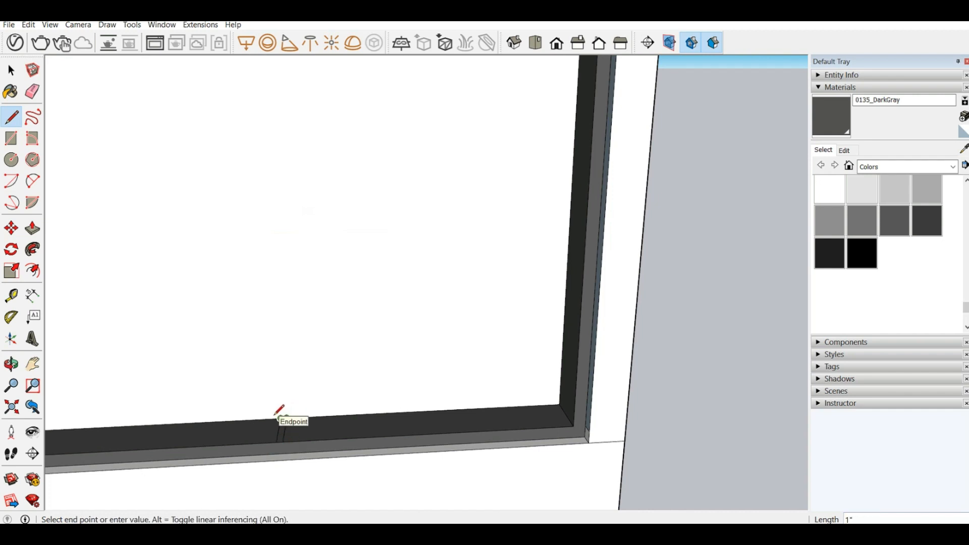
pyautogui.click(275, 415)
pyautogui.click(277, 418)
pyautogui.click(272, 419)
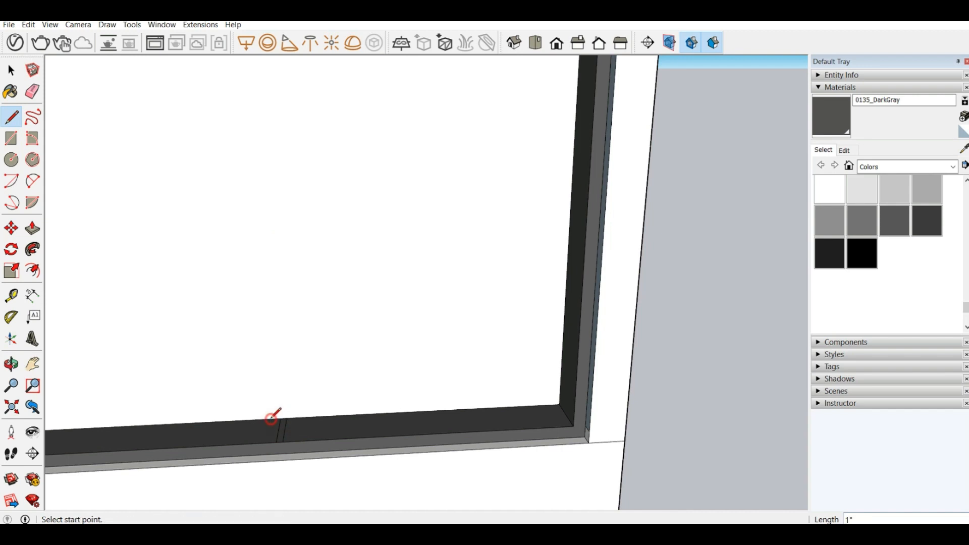
pyautogui.click(276, 416)
pyautogui.click(269, 442)
pyautogui.click(32, 91)
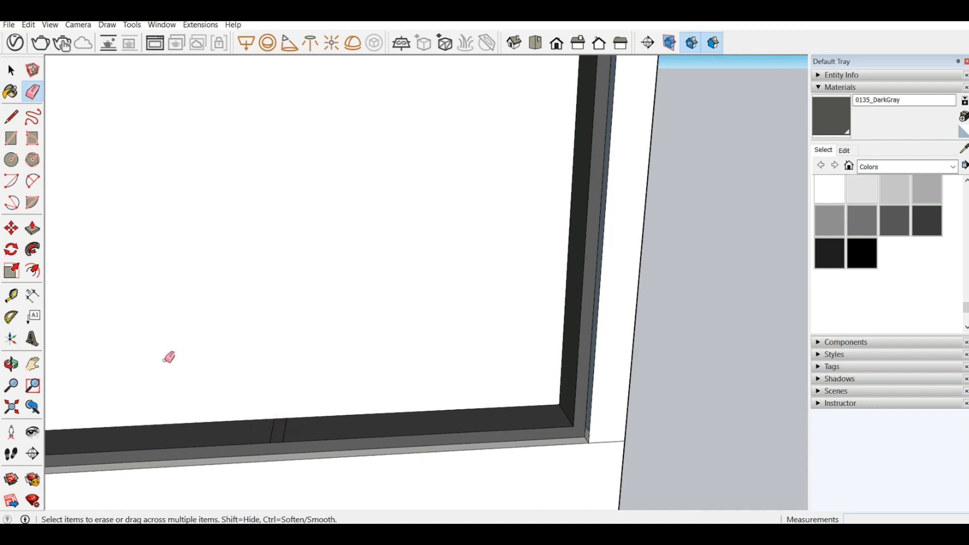
# Step: Push/Pull the central sill strip 4' 10" up to the head of the opening to form a vertical mullion
pyautogui.scroll(-3, 168, 355)
pyautogui.click(33, 230)
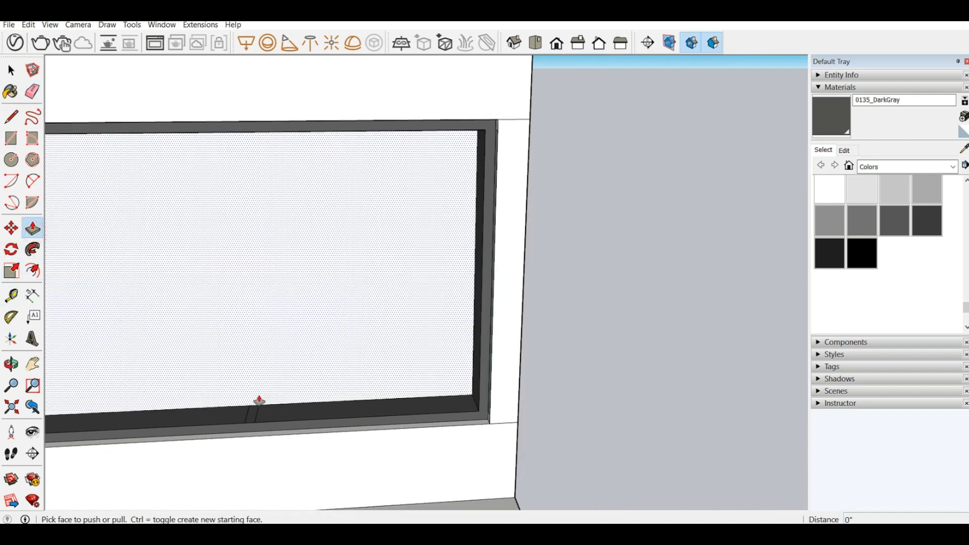
pyautogui.moveTo(254, 416); pyautogui.dragTo(440, 129)
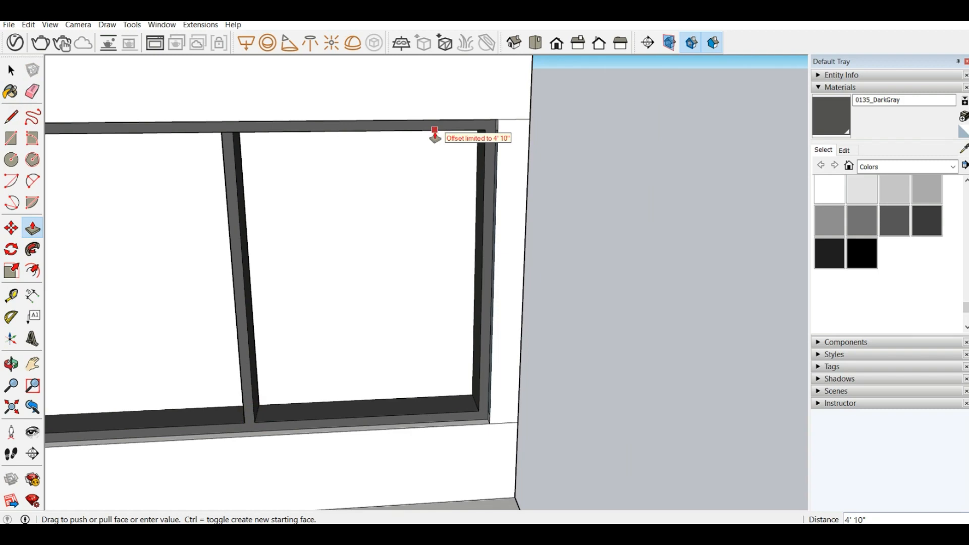
pyautogui.click(435, 130)
pyautogui.scroll(-4, 631, 302)
# Step: Erase the leftover wall edges between the window frame and the outer wall corner
pyautogui.moveTo(548, 325); pyautogui.dragTo(497, 298, button='middle')
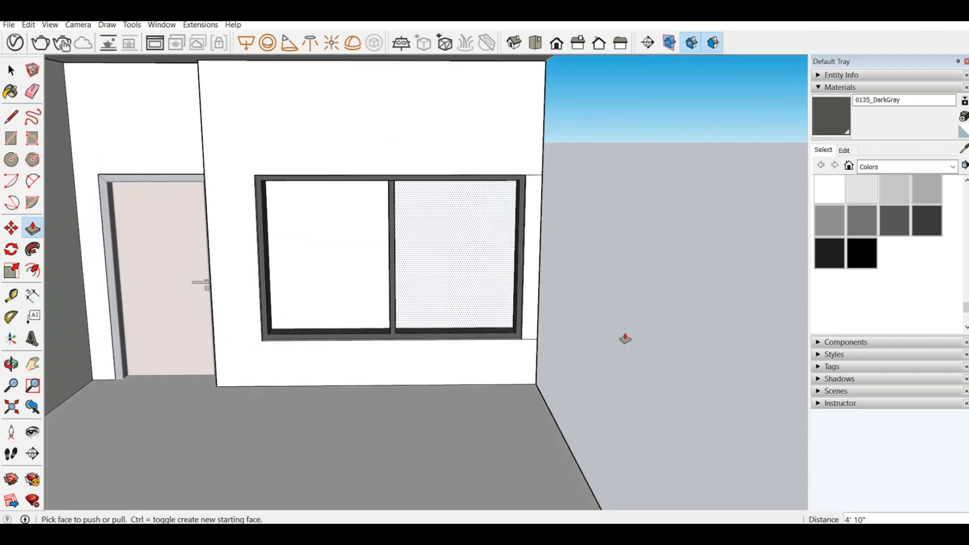
pyautogui.scroll(-5, 628, 323)
pyautogui.moveTo(638, 304); pyautogui.dragTo(319, 254, button='middle')
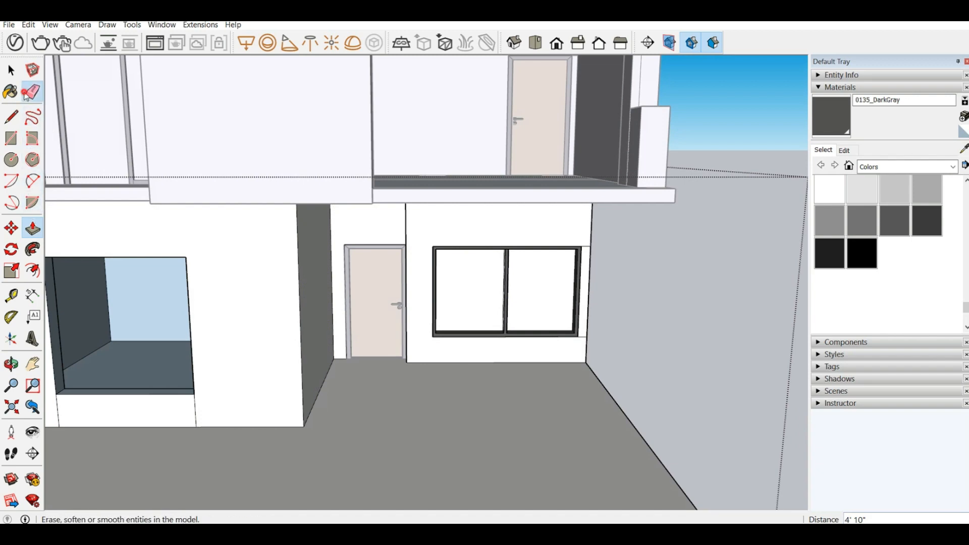
pyautogui.click(30, 93)
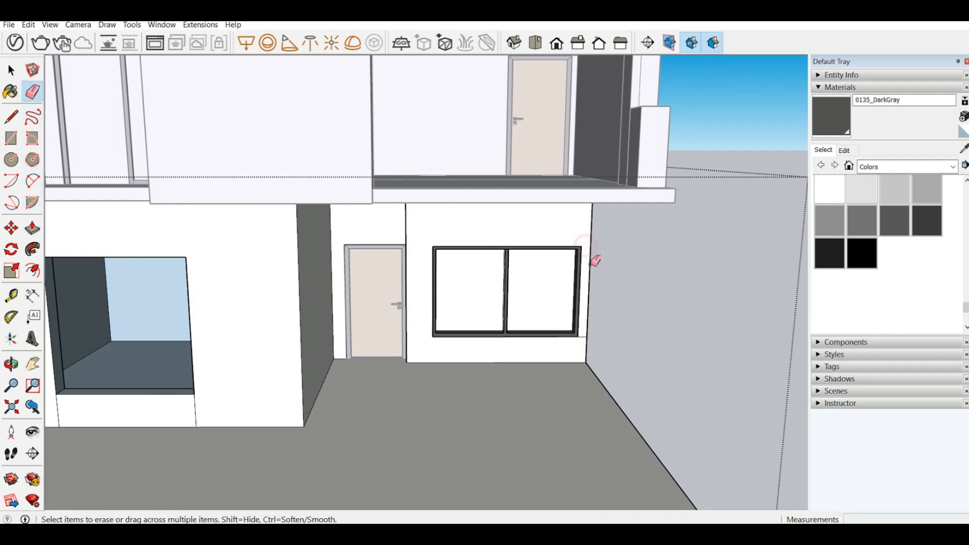
pyautogui.moveTo(259, 303)
pyautogui.mouseDown(button='middle')
pyautogui.moveTo(233, 264)
pyautogui.moveTo(264, 287)
pyautogui.moveTo(207, 255)
pyautogui.moveTo(190, 216)
pyautogui.moveTo(352, 346)
pyautogui.moveTo(185, 320)
pyautogui.moveTo(248, 417)
pyautogui.mouseUp(button='middle')
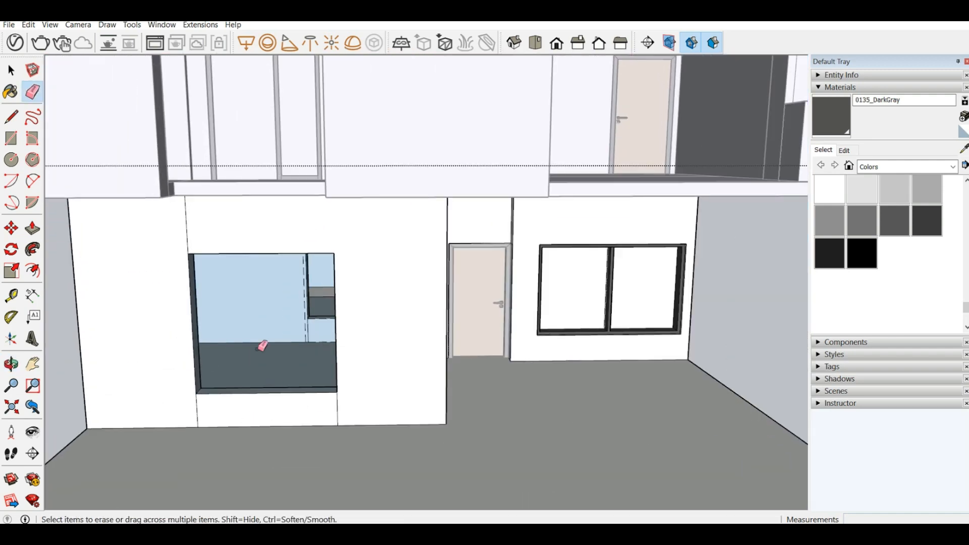
# Step: Draw a 6' by 6' rectangle across the other ground-floor opening between the depth midpoints of opposite jamb corners
pyautogui.scroll(5, 389, 383)
pyautogui.moveTo(389, 383); pyautogui.dragTo(205, 356, button='middle')
pyautogui.press('l')
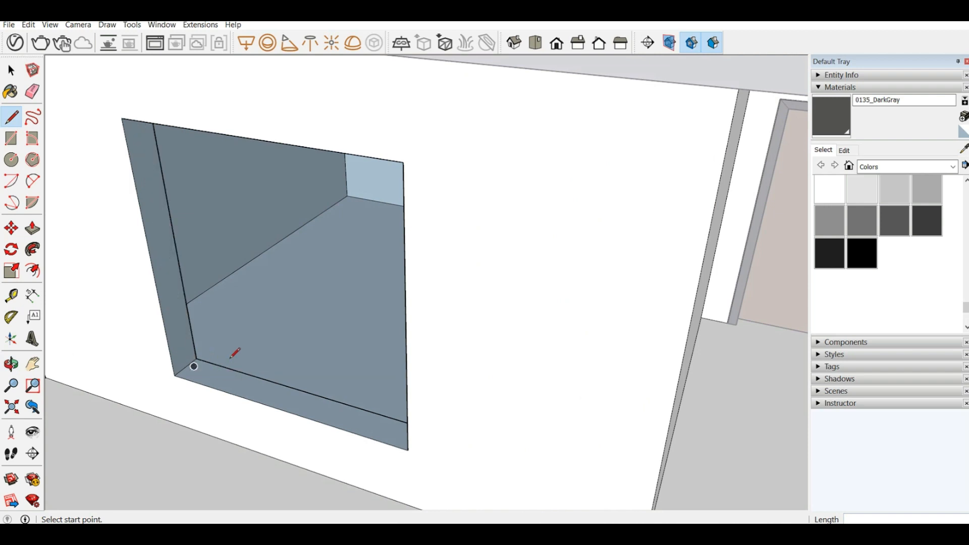
pyautogui.scroll(-3, 225, 354)
pyautogui.scroll(4, 206, 374)
pyautogui.scroll(2, 203, 377)
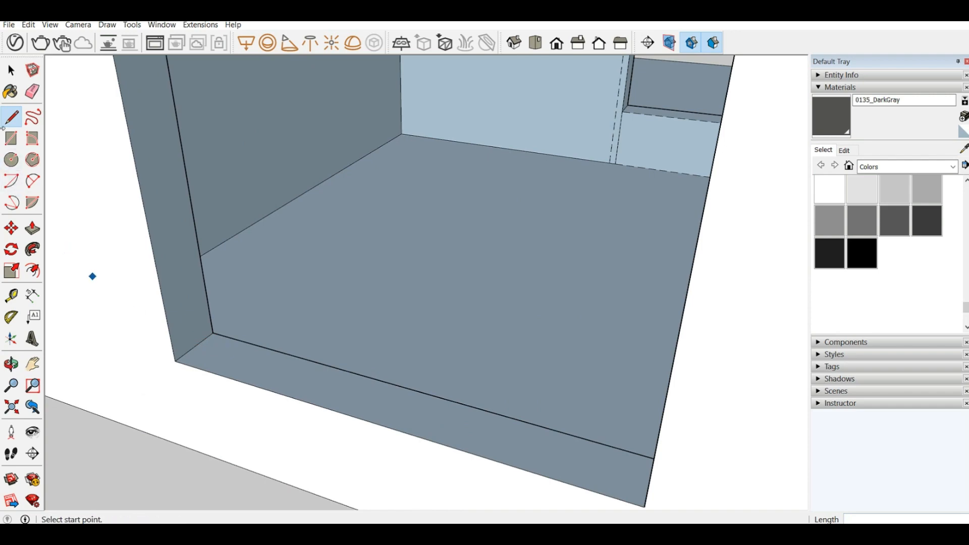
pyautogui.click(11, 138)
pyautogui.scroll(-5, 653, 284)
pyautogui.scroll(-3, 287, 305)
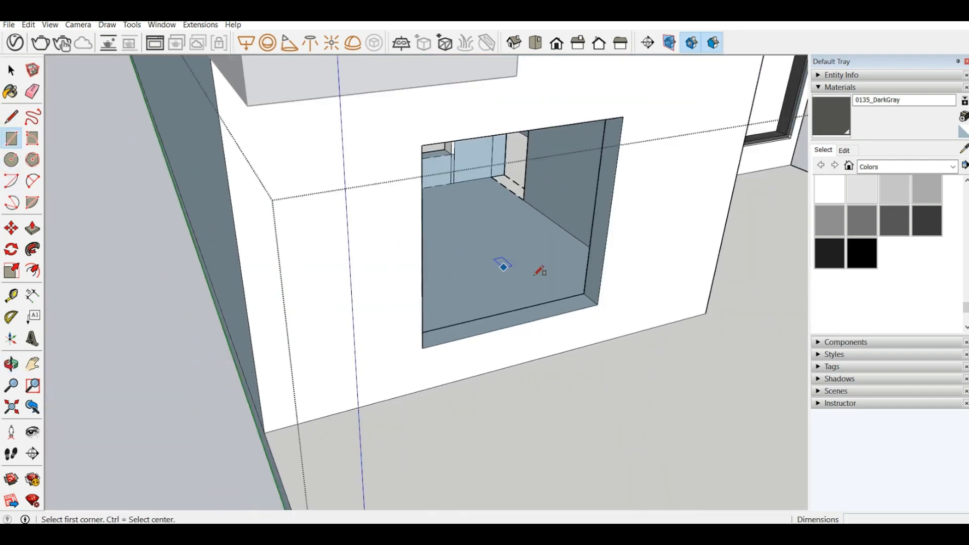
pyautogui.scroll(3, 535, 275)
pyautogui.click(648, 323)
pyautogui.scroll(-5, 180, 329)
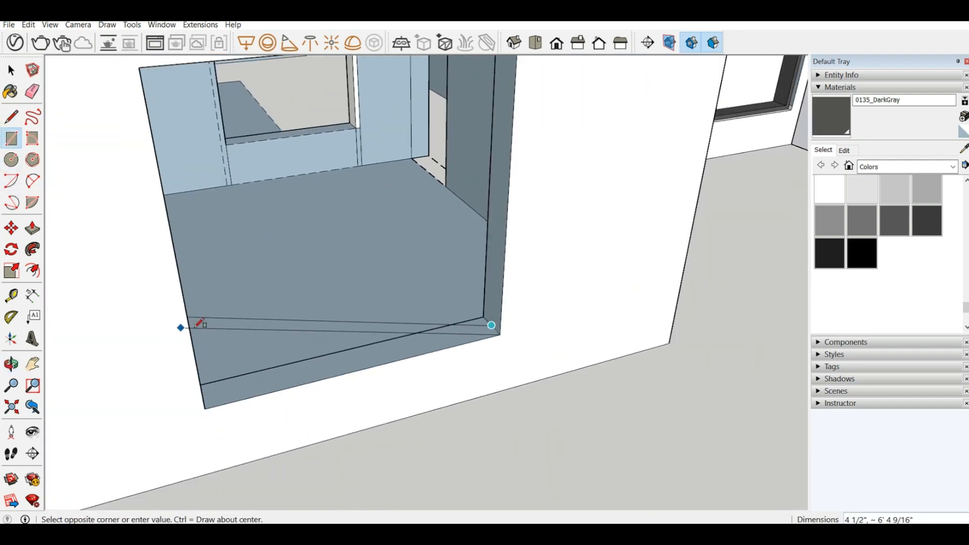
pyautogui.moveTo(339, 368); pyautogui.dragTo(77, 86, button='middle')
pyautogui.scroll(6, 141, 108)
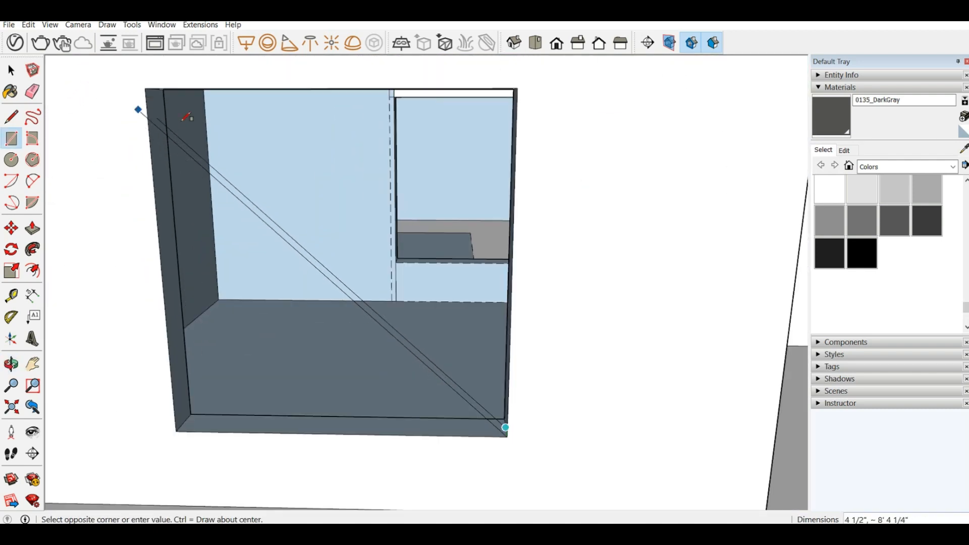
pyautogui.moveTo(202, 157); pyautogui.dragTo(90, 63, button='middle')
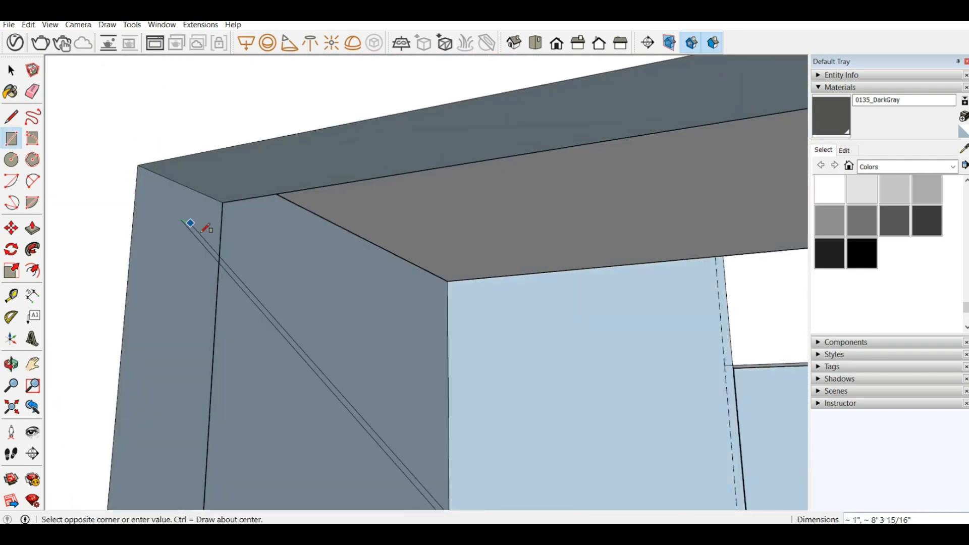
pyautogui.click(185, 183)
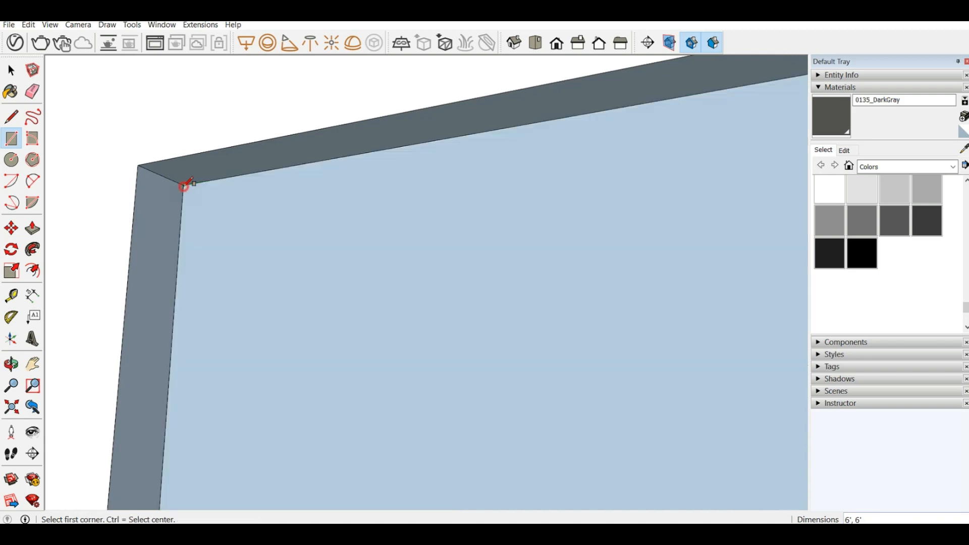
# Step: Reverse the new face across the square opening and erase it, keeping its boundary edges
pyautogui.moveTo(188, 183); pyautogui.dragTo(330, 273, button='middle')
pyautogui.rightClick(330, 273)
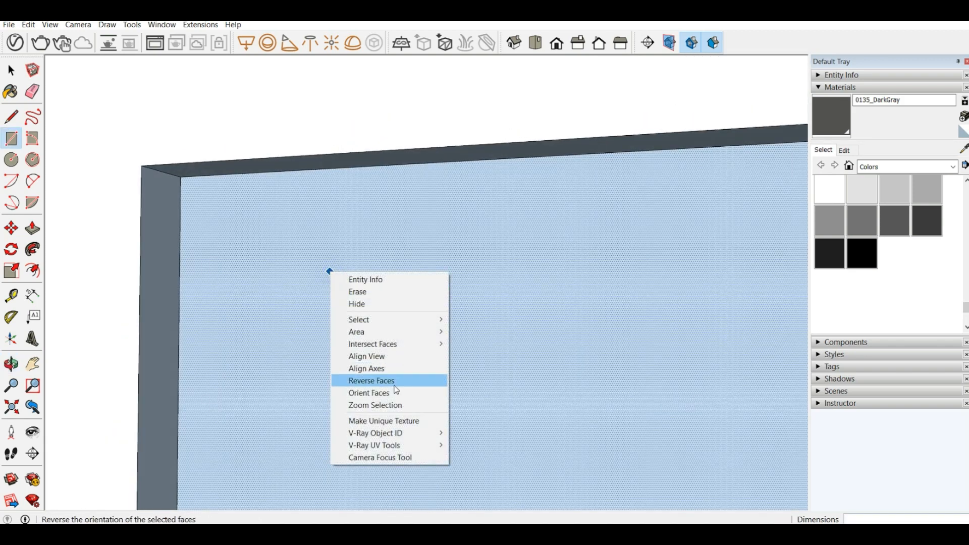
pyautogui.click(396, 390)
pyautogui.scroll(-6, 116, 293)
pyautogui.rightClick(200, 367)
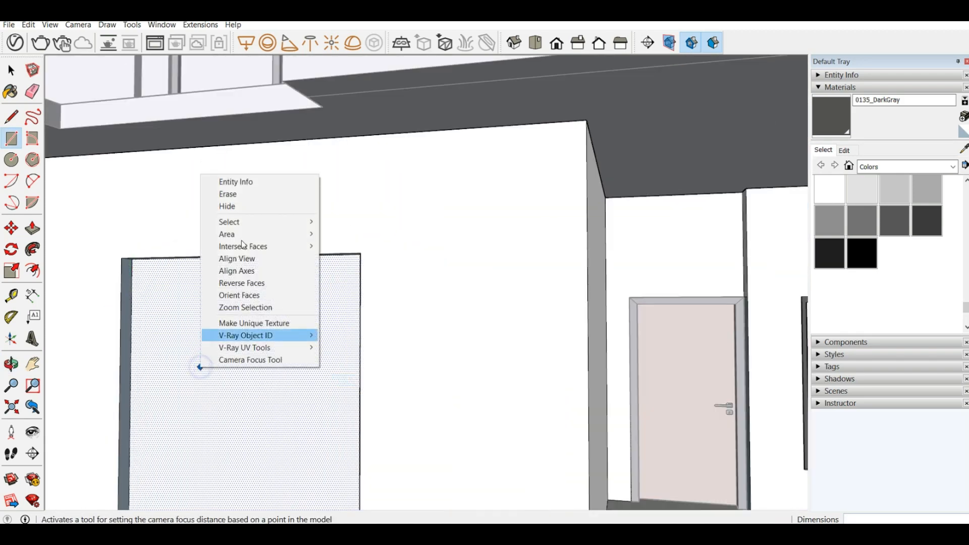
pyautogui.click(243, 194)
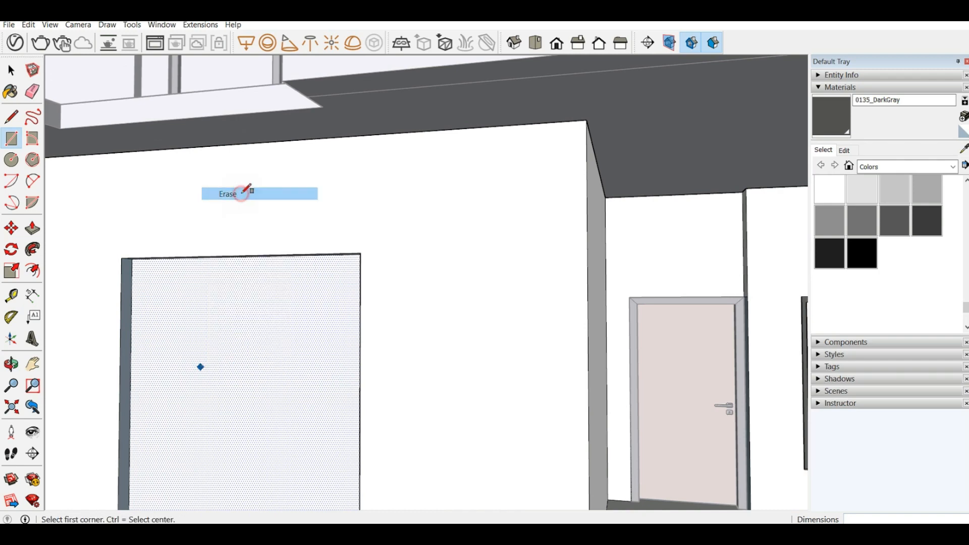
# Step: Draw a 2" line towards the interior from the midpoint of the square opening's mid-depth sill line
pyautogui.scroll(-3, 247, 234)
pyautogui.moveTo(227, 320); pyautogui.dragTo(164, 446, button='middle')
pyautogui.scroll(5, 182, 437)
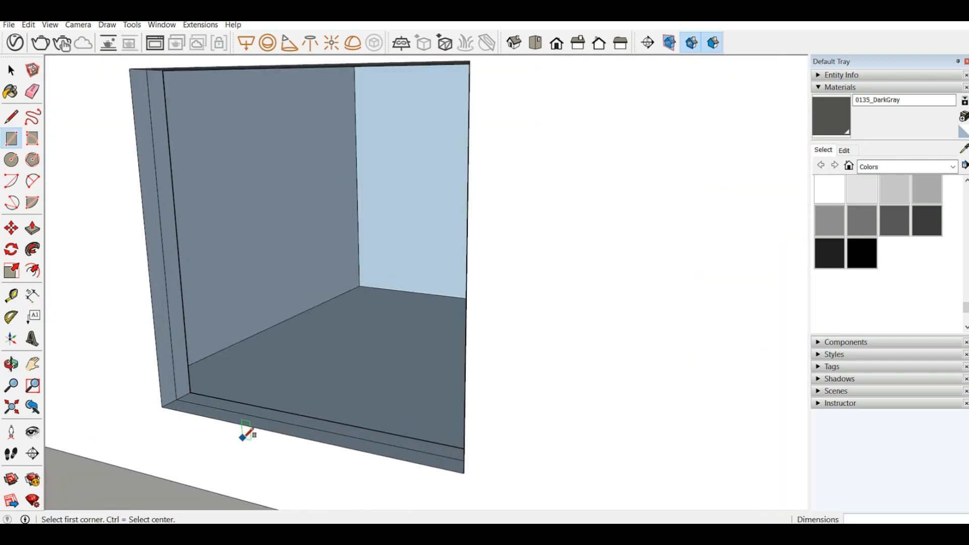
pyautogui.scroll(2, 242, 438)
pyautogui.moveTo(242, 437)
pyautogui.mouseDown(button='middle')
pyautogui.moveTo(188, 461)
pyautogui.moveTo(134, 439)
pyautogui.mouseUp(button='middle')
pyautogui.click(18, 112)
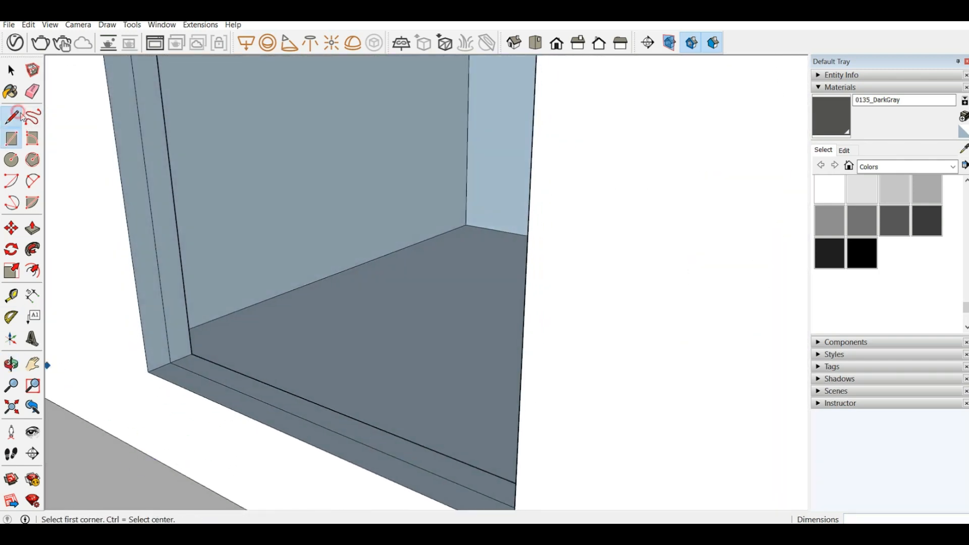
pyautogui.click(317, 424)
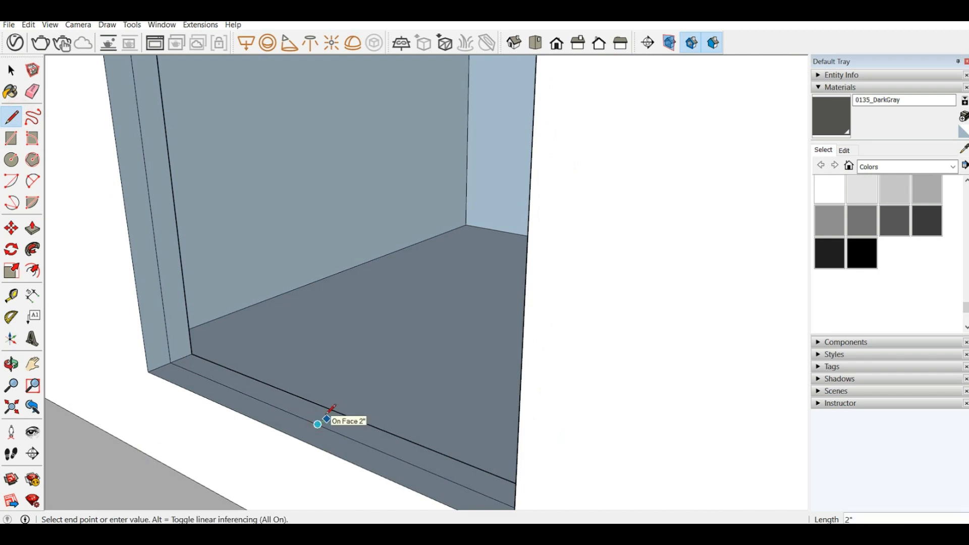
pyautogui.click(326, 419)
# Step: Draw an upright rectangular profile face at the midpoint of the square opening's mid-depth sill line, extending 2 1/4" towards the exterior
pyautogui.click(317, 424)
pyautogui.click(317, 424)
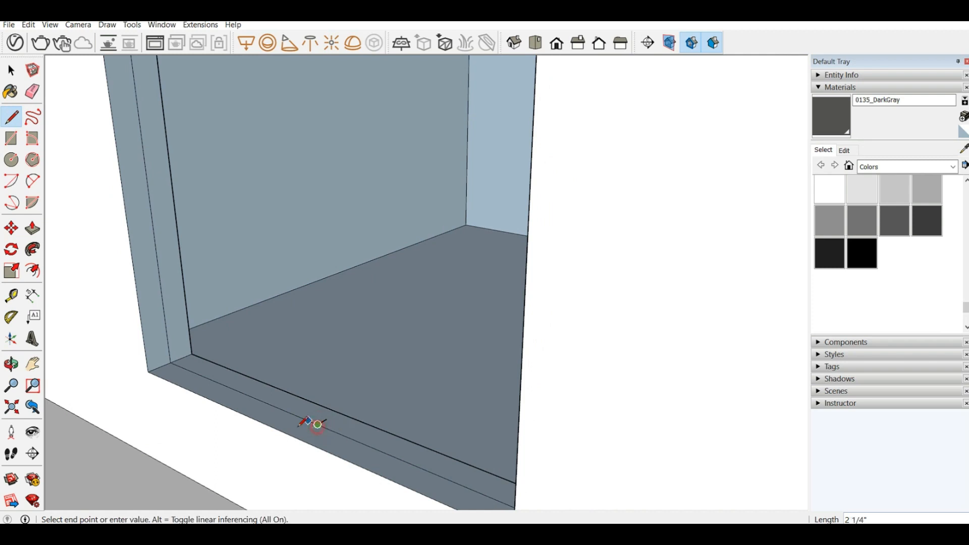
pyautogui.click(307, 430)
pyautogui.click(306, 418)
pyautogui.moveTo(321, 407)
pyautogui.mouseDown(button='middle')
pyautogui.moveTo(266, 382)
pyautogui.moveTo(309, 397)
pyautogui.mouseUp(button='middle')
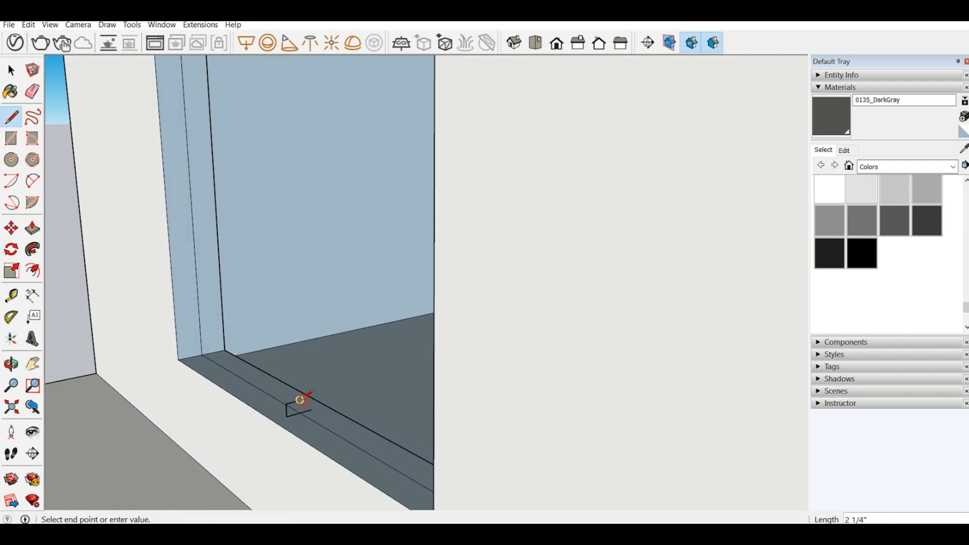
pyautogui.click(300, 400)
pyautogui.scroll(3, 301, 401)
pyautogui.click(301, 401)
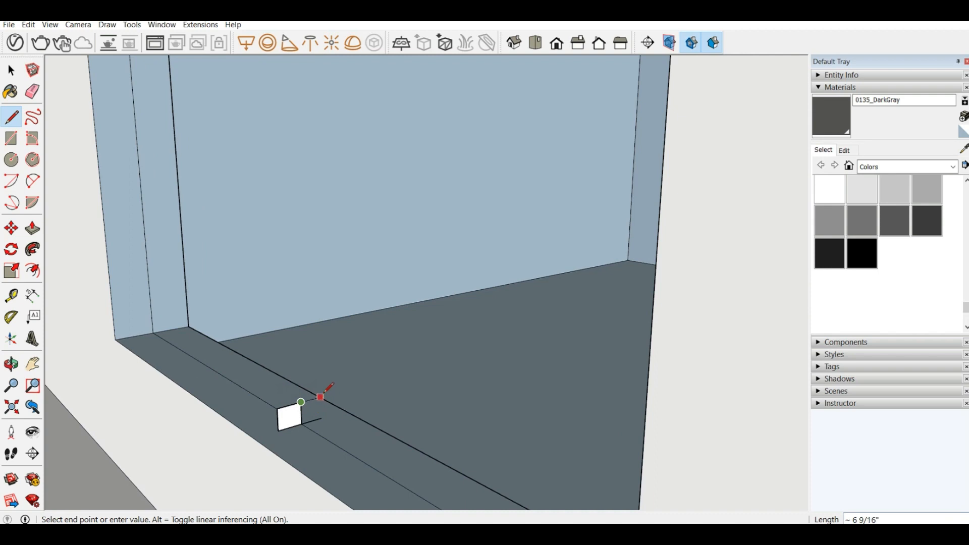
# Step: Close the profile's interior half over the 2" line and erase the edge dividing the two halves
pyautogui.moveTo(321, 394); pyautogui.dragTo(346, 342, button='middle')
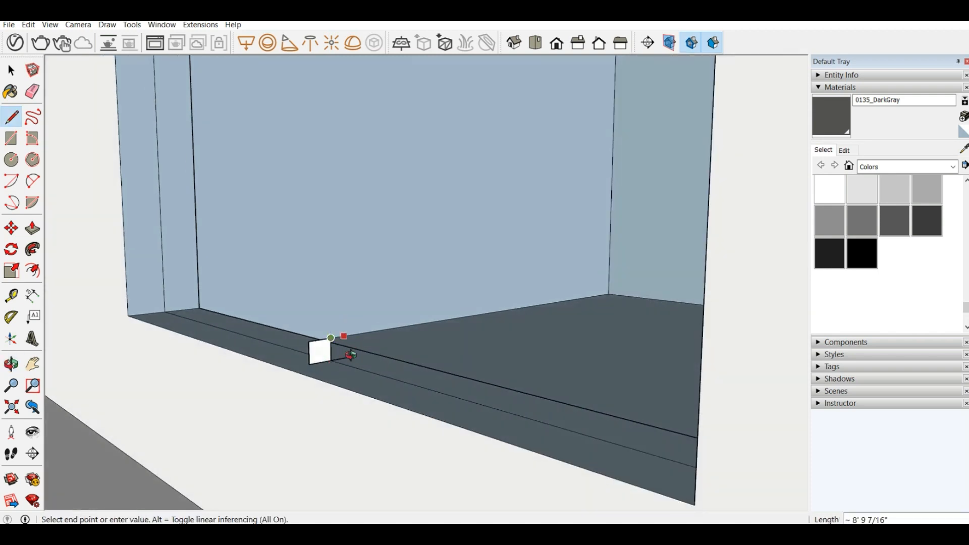
pyautogui.moveTo(348, 335); pyautogui.dragTo(212, 467, button='middle')
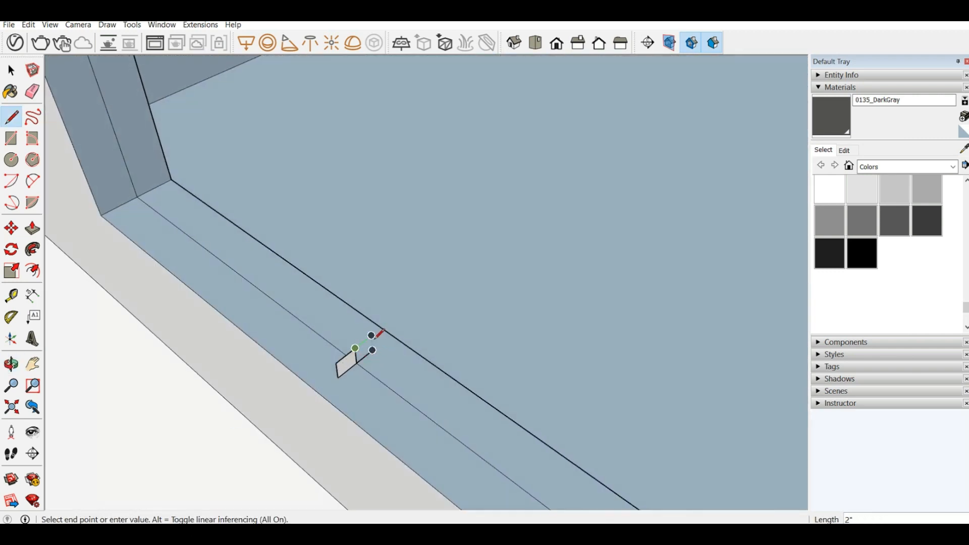
pyautogui.click(372, 337)
pyautogui.click(373, 351)
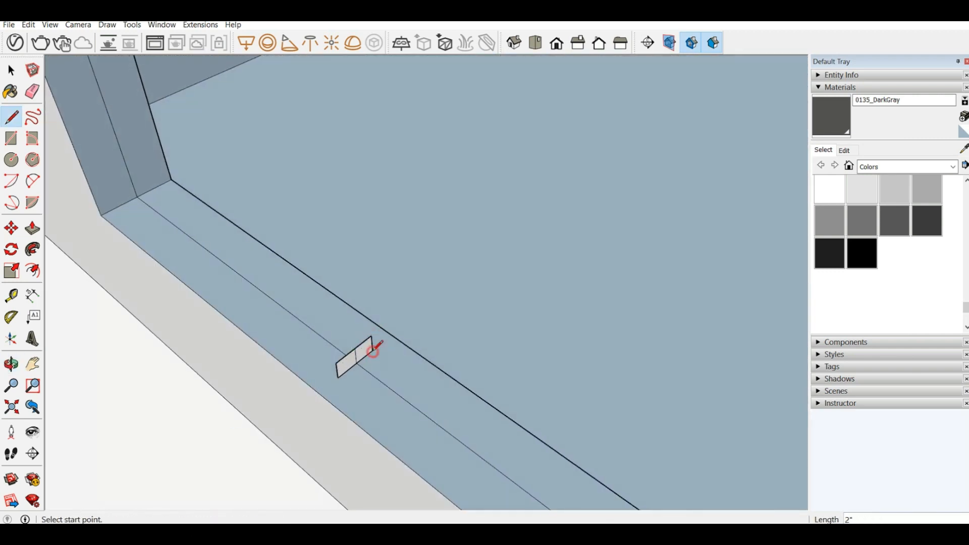
pyautogui.click(33, 91)
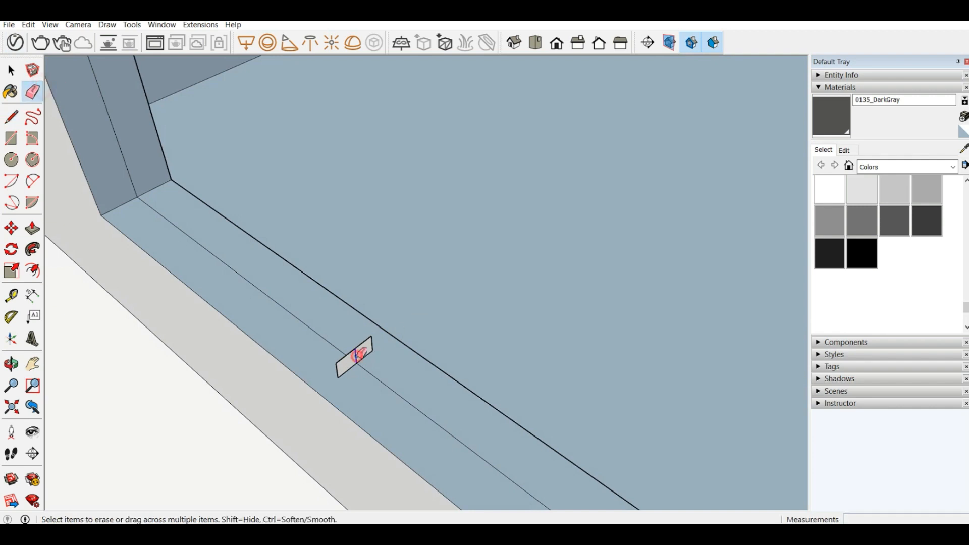
pyautogui.click(355, 356)
# Step: Sweep the small profile along the square opening's four mid-depth boundary edges with Follow Me to form the window frame
pyautogui.scroll(-3, 372, 319)
pyautogui.moveTo(372, 319)
pyautogui.mouseDown(button='middle')
pyautogui.moveTo(419, 284)
pyautogui.moveTo(432, 292)
pyautogui.mouseUp(button='middle')
pyautogui.scroll(-3, 230, 446)
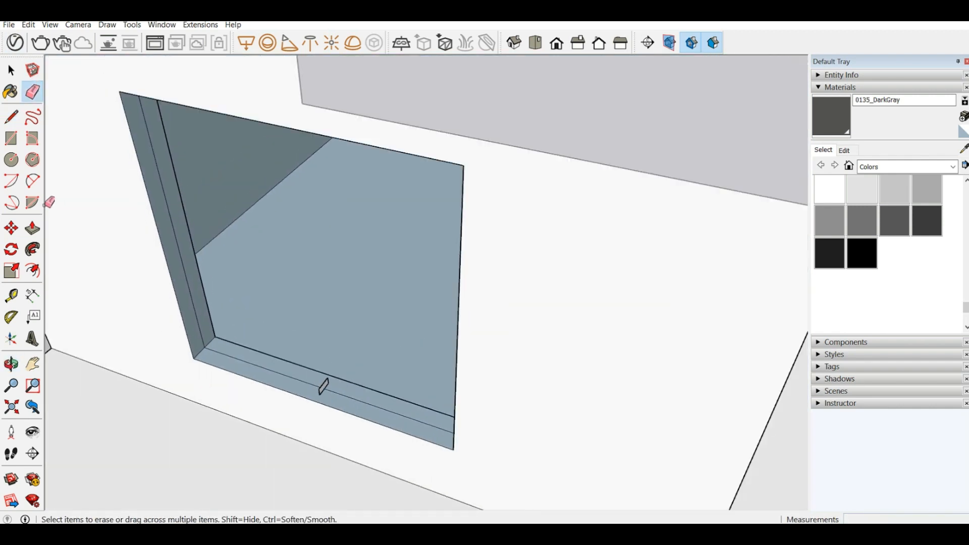
pyautogui.click(257, 365)
pyautogui.moveTo(257, 364); pyautogui.dragTo(794, 192, button='middle')
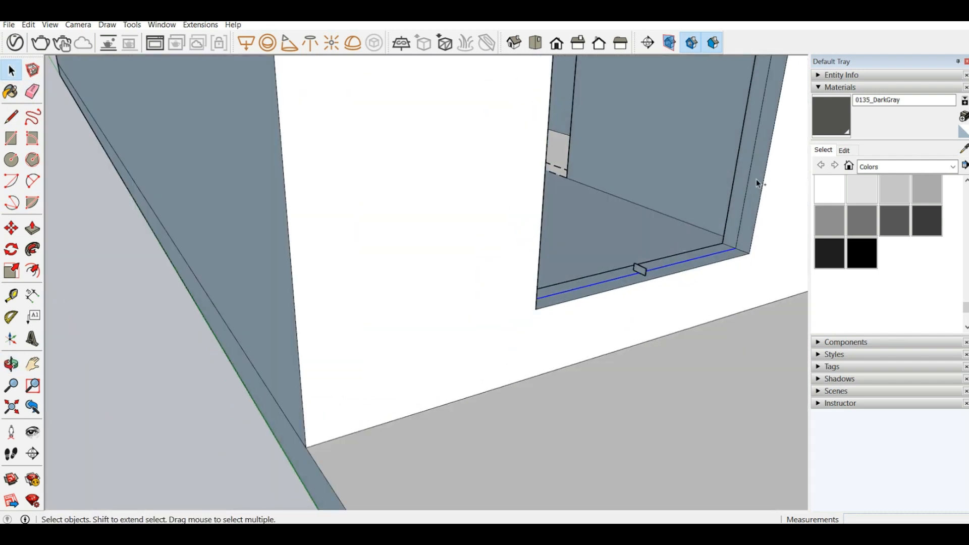
pyautogui.moveTo(688, 192); pyautogui.dragTo(384, 238, button='middle')
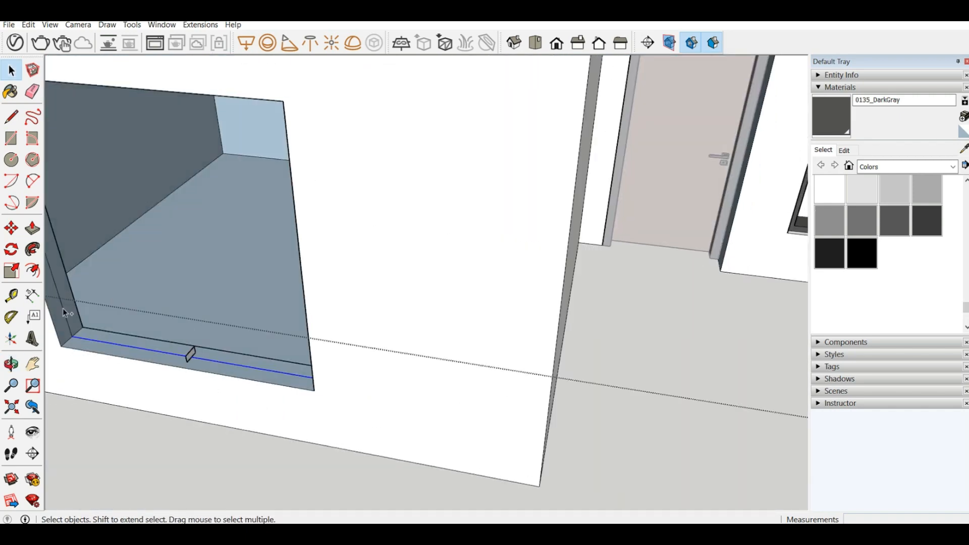
pyautogui.moveTo(59, 293); pyautogui.dragTo(313, 202, button='middle')
pyautogui.scroll(-3, 260, 333)
pyautogui.scroll(8, 359, 251)
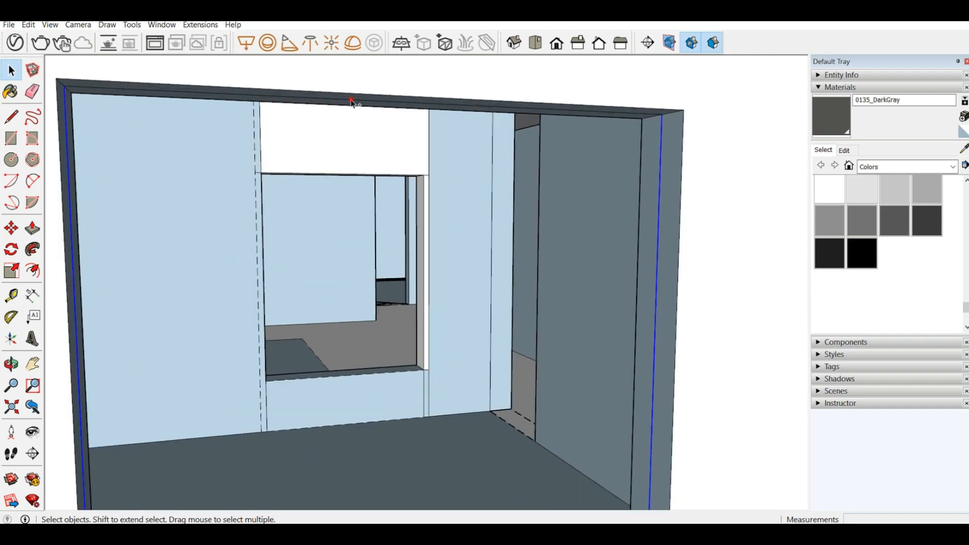
pyautogui.scroll(-6, 307, 145)
pyautogui.scroll(3, 327, 364)
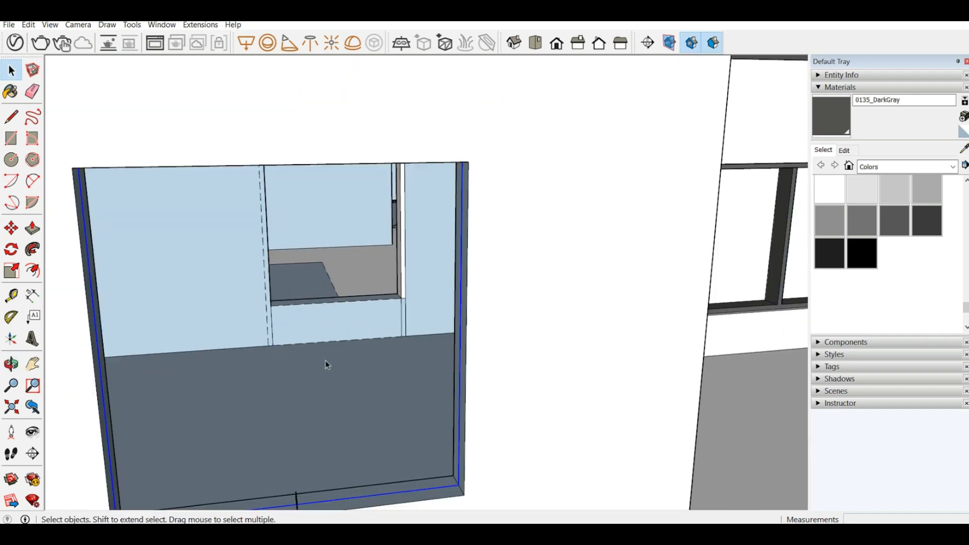
pyautogui.scroll(-3, 337, 394)
pyautogui.moveTo(370, 423); pyautogui.dragTo(224, 461, button='middle')
pyautogui.scroll(4, 252, 450)
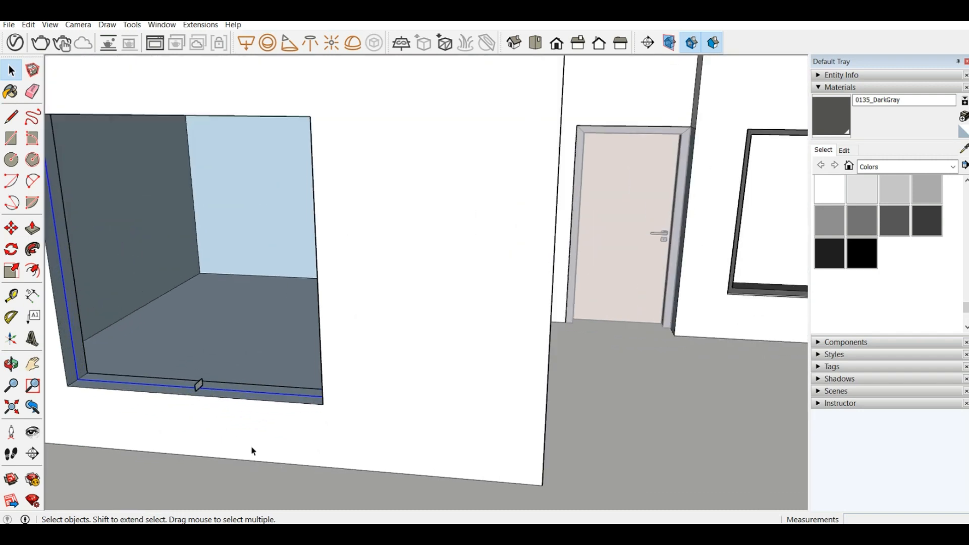
pyautogui.scroll(3, 207, 402)
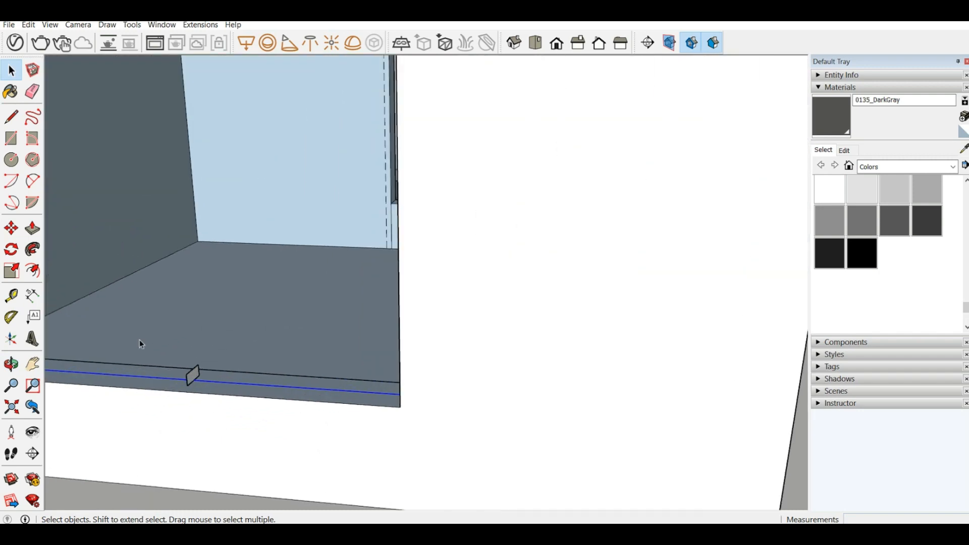
pyautogui.click(195, 374)
pyautogui.scroll(-6, 349, 332)
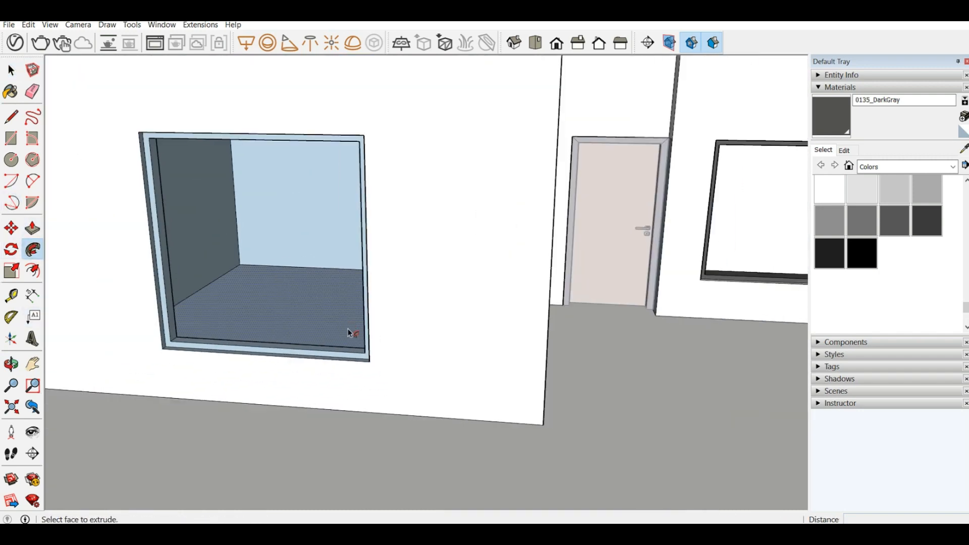
# Step: Draw two 4 1/4" lines 2" apart across the frame's bottom inner face, starting at its midpoint, and erase the stray face filling the frame
pyautogui.scroll(3, 178, 210)
pyautogui.moveTo(193, 213); pyautogui.dragTo(231, 143, button='middle')
pyautogui.moveTo(255, 194); pyautogui.dragTo(254, 261, button='middle')
pyautogui.scroll(-4, 310, 355)
pyautogui.moveTo(311, 356); pyautogui.dragTo(271, 410, button='middle')
pyautogui.scroll(5, 305, 422)
pyautogui.click(11, 138)
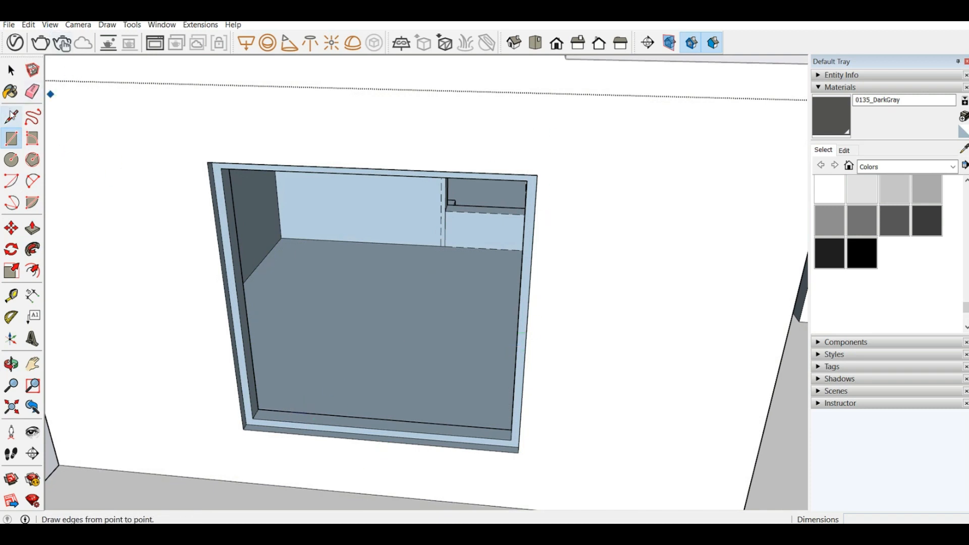
pyautogui.scroll(3, 395, 395)
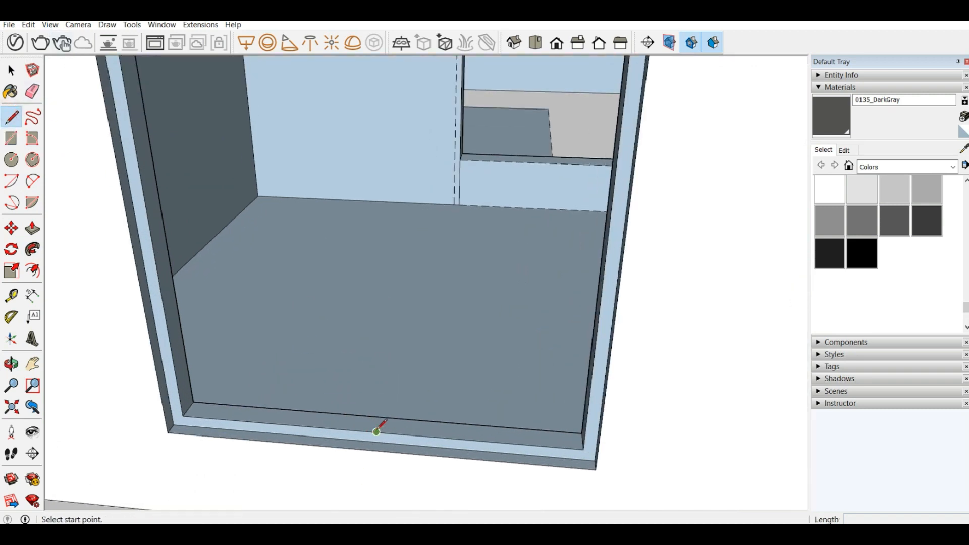
pyautogui.click(377, 431)
pyautogui.click(381, 416)
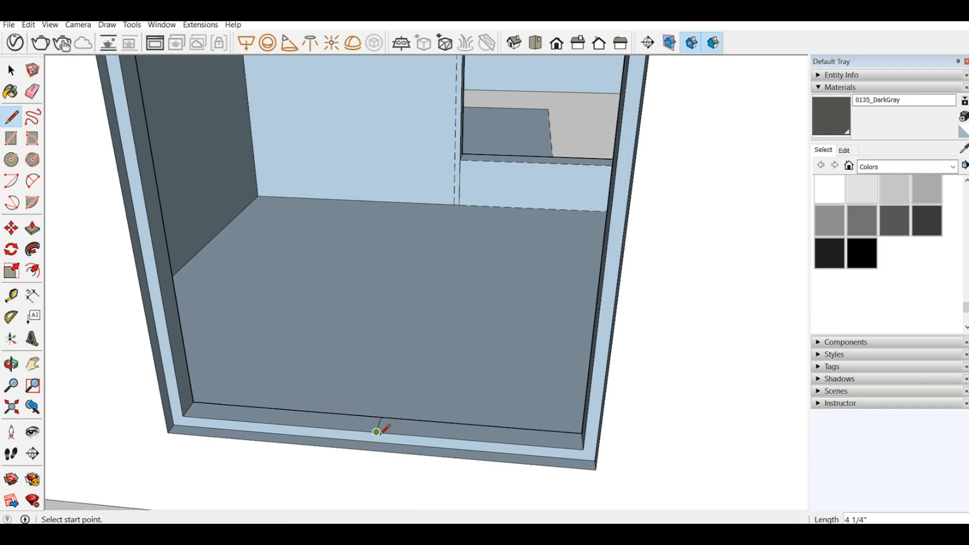
pyautogui.click(388, 432)
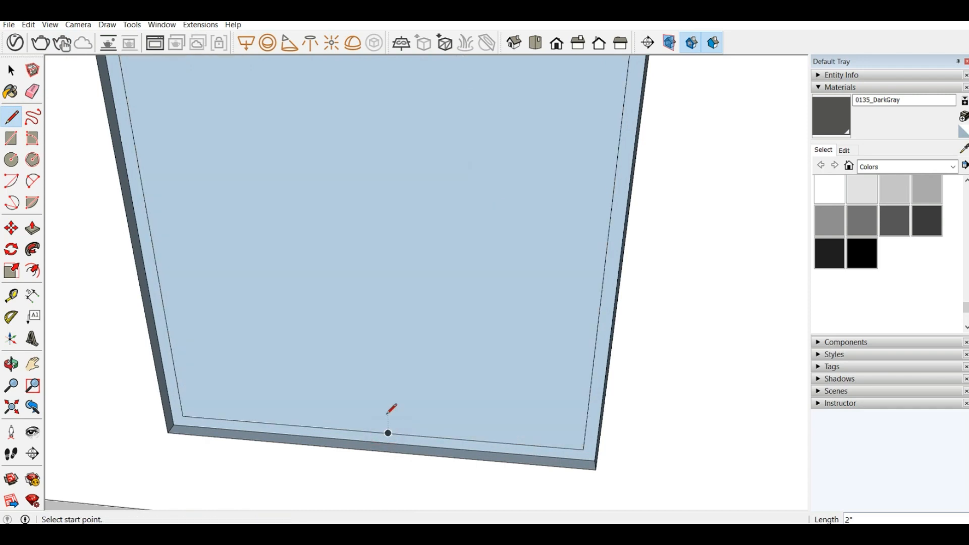
pyautogui.rightClick(389, 411)
pyautogui.click(422, 222)
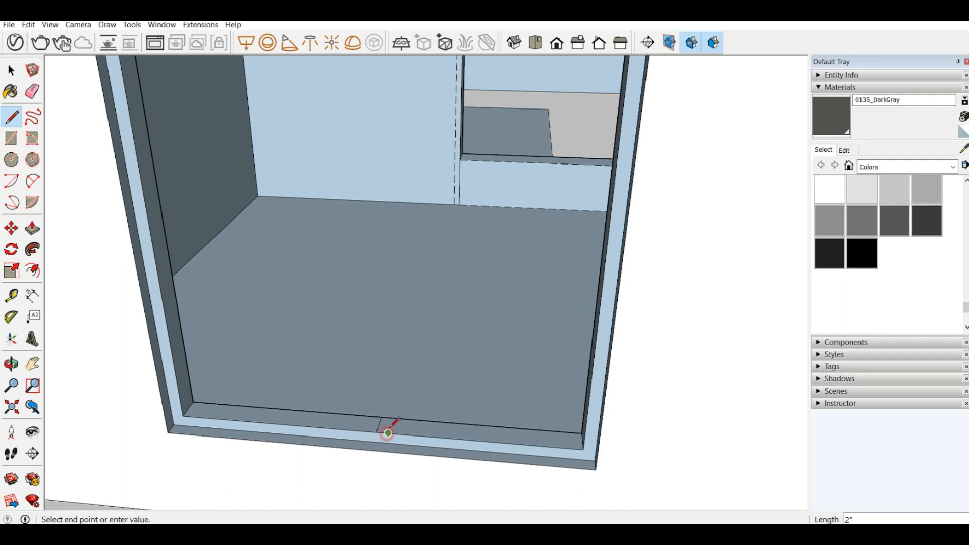
pyautogui.click(393, 418)
# Step: Draw another 4 1/4" line across the bottom inner face, 2" to the other side of the centre line, erasing the stray face again
pyautogui.scroll(-5, 328, 216)
pyautogui.scroll(8, 350, 281)
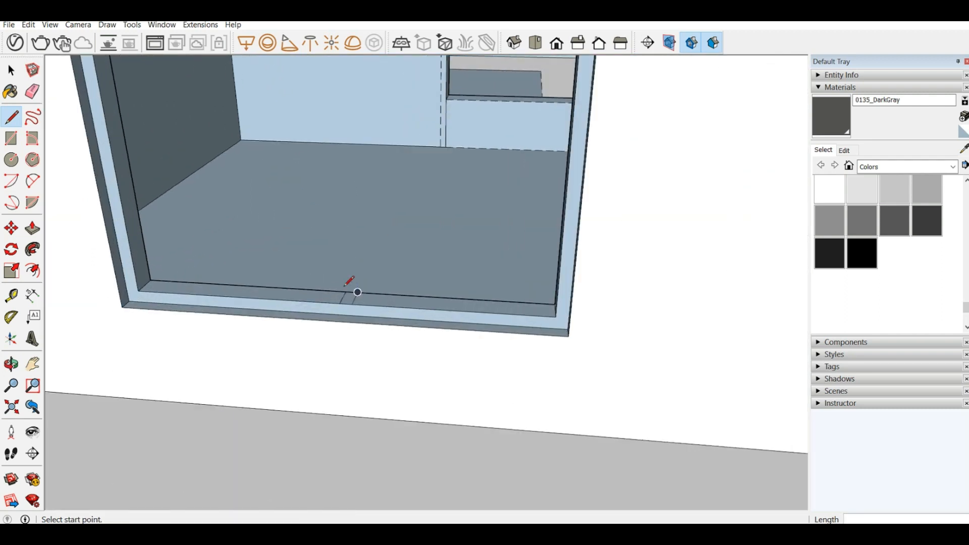
pyautogui.click(341, 313)
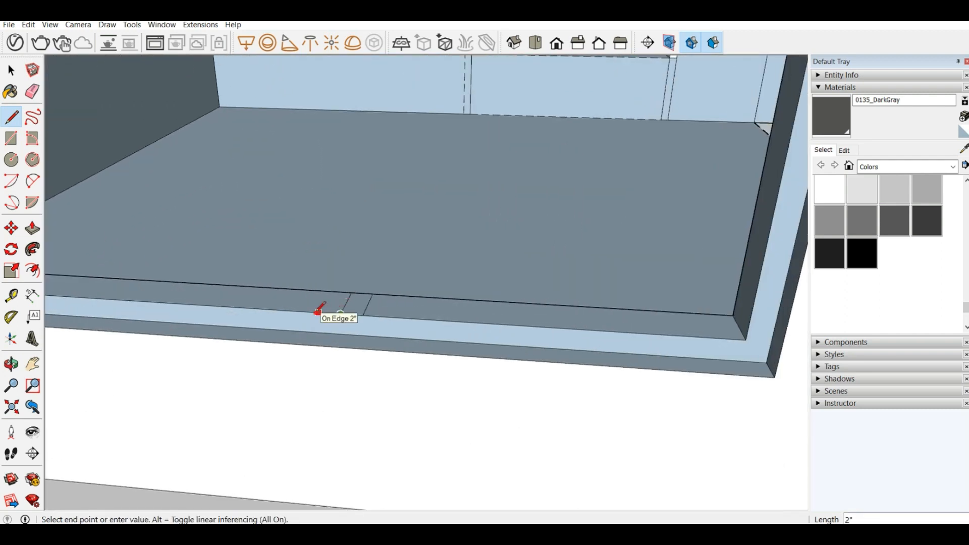
pyautogui.click(321, 313)
pyautogui.rightClick(306, 218)
pyautogui.click(334, 250)
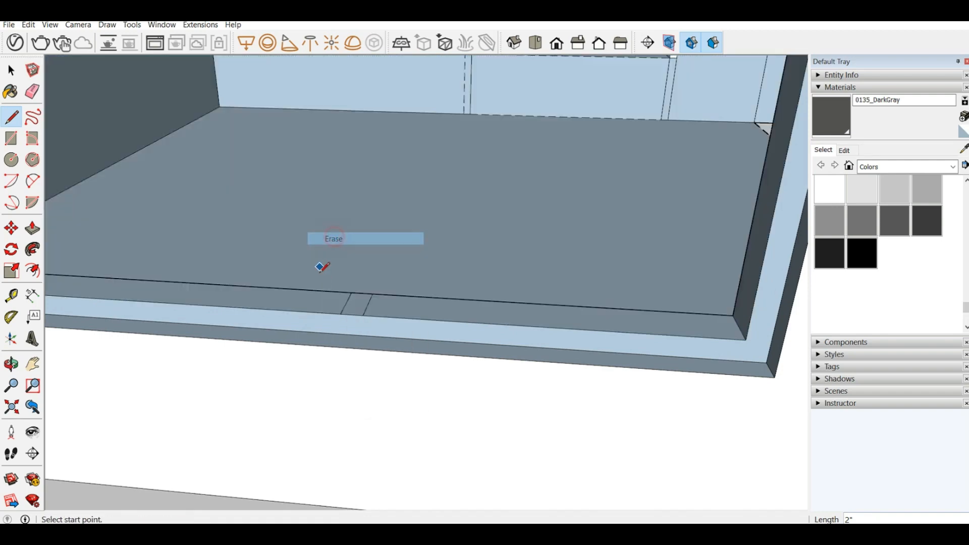
pyautogui.click(318, 312)
pyautogui.click(331, 291)
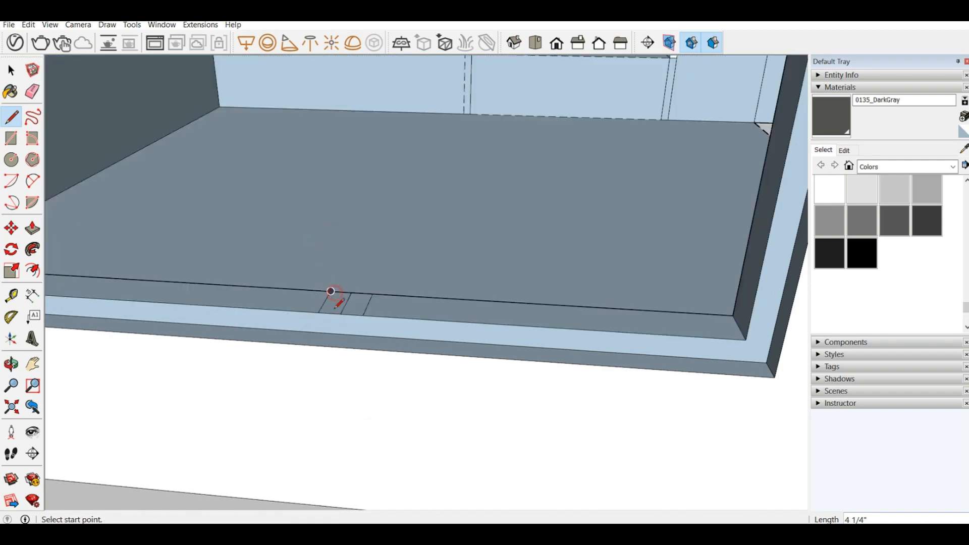
# Step: Draw lines midway between the three cross lines and erase the original three, leaving a centred strip on the bottom inner face
pyautogui.click(341, 292)
pyautogui.click(353, 315)
pyautogui.click(33, 91)
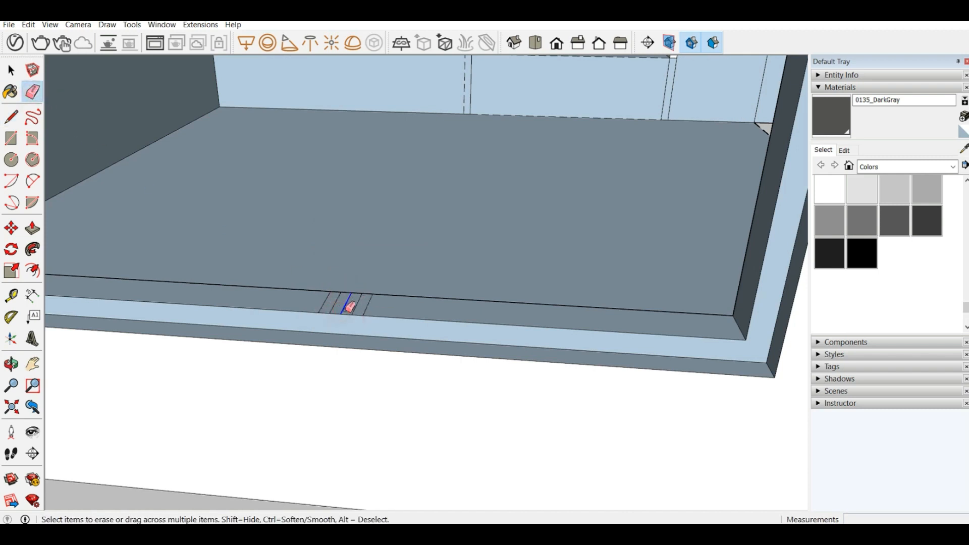
pyautogui.scroll(-3, 398, 318)
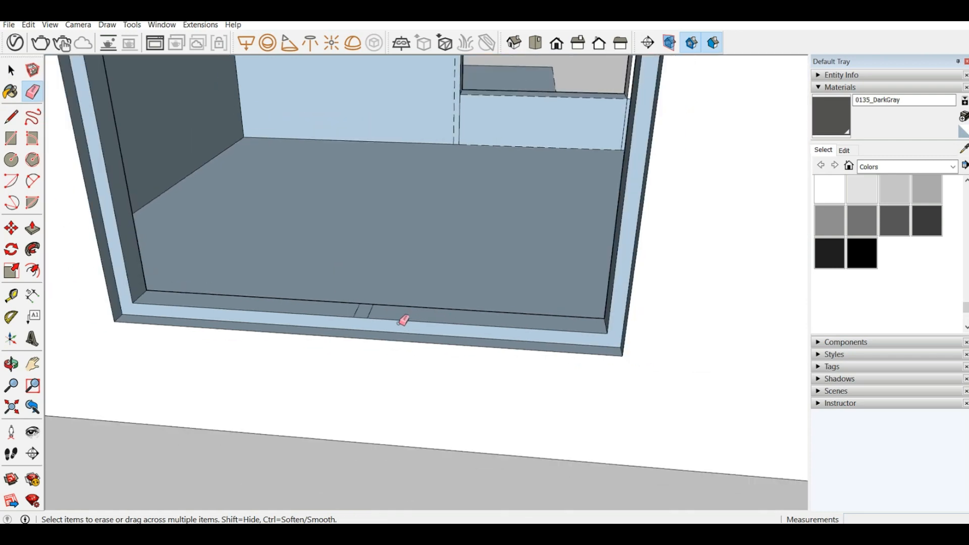
# Step: Push/Pull the centred strip up 5' 8" to the underside of the frame's top member to form the vertical divider
pyautogui.click(29, 229)
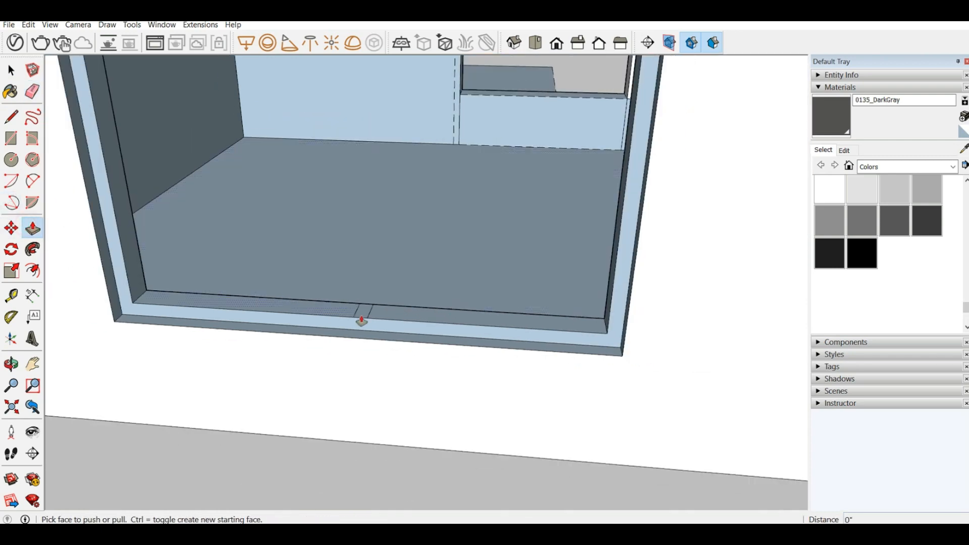
pyautogui.click(368, 319)
pyautogui.scroll(-5, 409, 247)
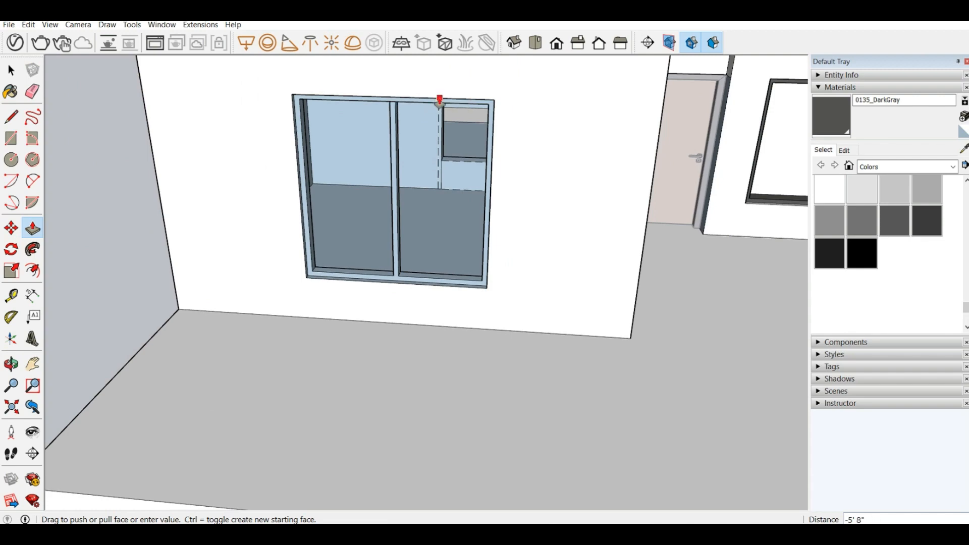
pyautogui.click(440, 101)
pyautogui.scroll(4, 454, 146)
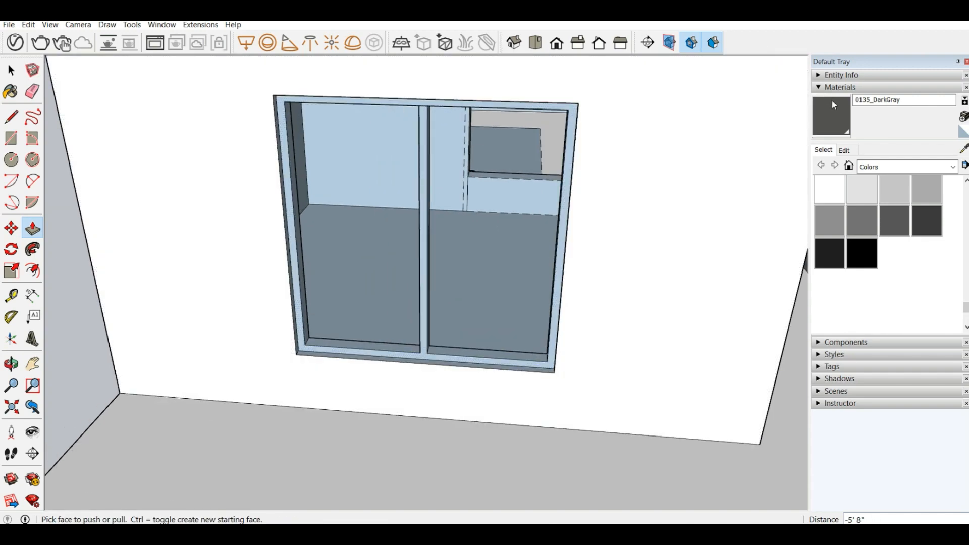
# Step: Paint only the front face of the window frame and divider with 0135_DarkGray, undoing the fill that also coloured the room surfaces
pyautogui.click(834, 105)
pyautogui.scroll(5, 549, 119)
pyautogui.scroll(-4, 523, 95)
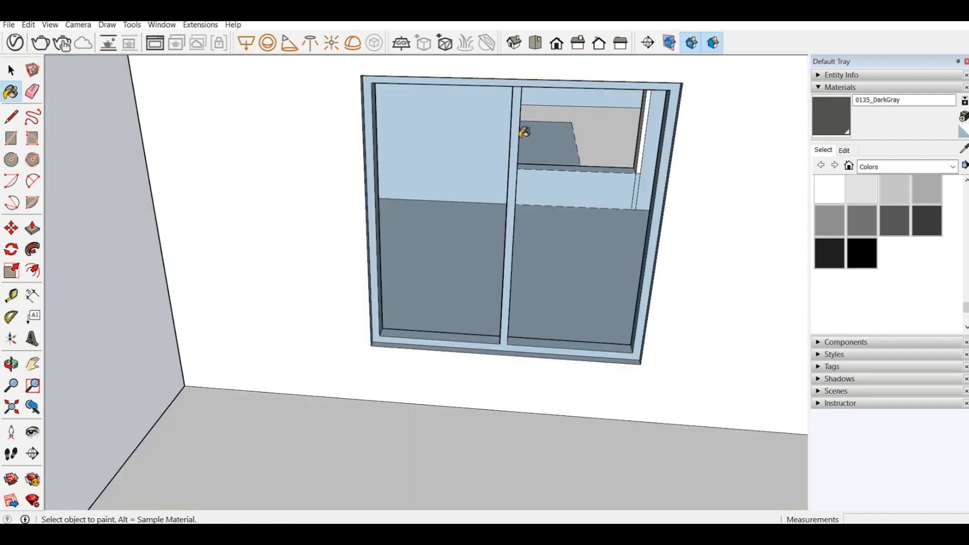
pyautogui.keyDown('ctrl'); pyautogui.keyDown('shift'); pyautogui.click(520, 102); pyautogui.keyUp('shift'); pyautogui.keyUp('ctrl')
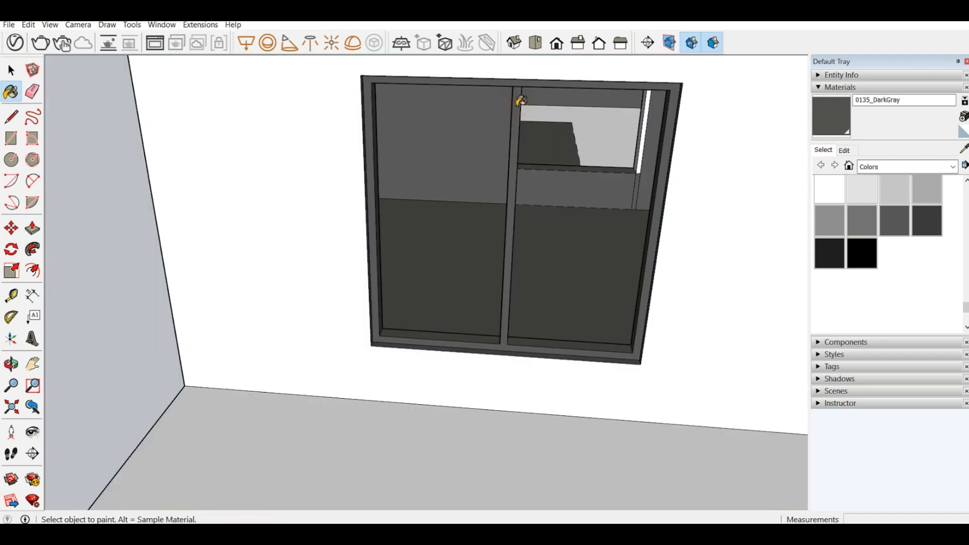
pyautogui.hotkey('ctrl', 'z')
pyautogui.click(520, 103)
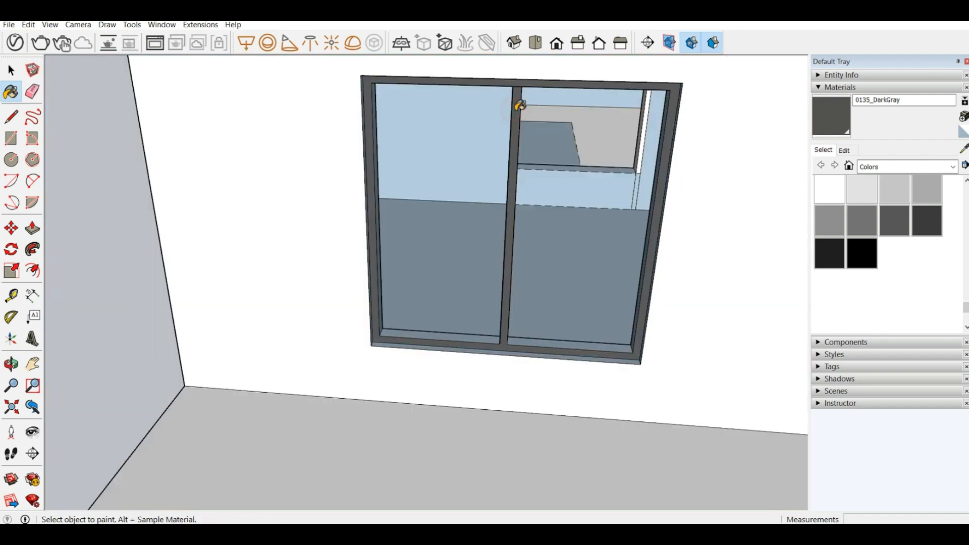
# Step: Paint the inner side and bottom faces of the two-pane window frame and both sides of its divider with 0135_DarkGray
pyautogui.scroll(5, 424, 224)
pyautogui.scroll(-3, 297, 304)
pyautogui.click(311, 318)
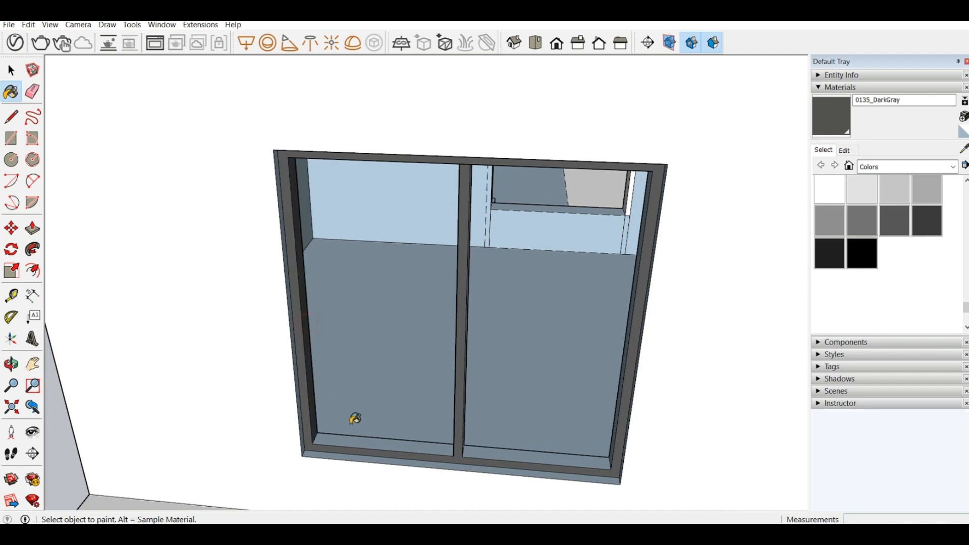
pyautogui.click(363, 439)
pyautogui.click(497, 452)
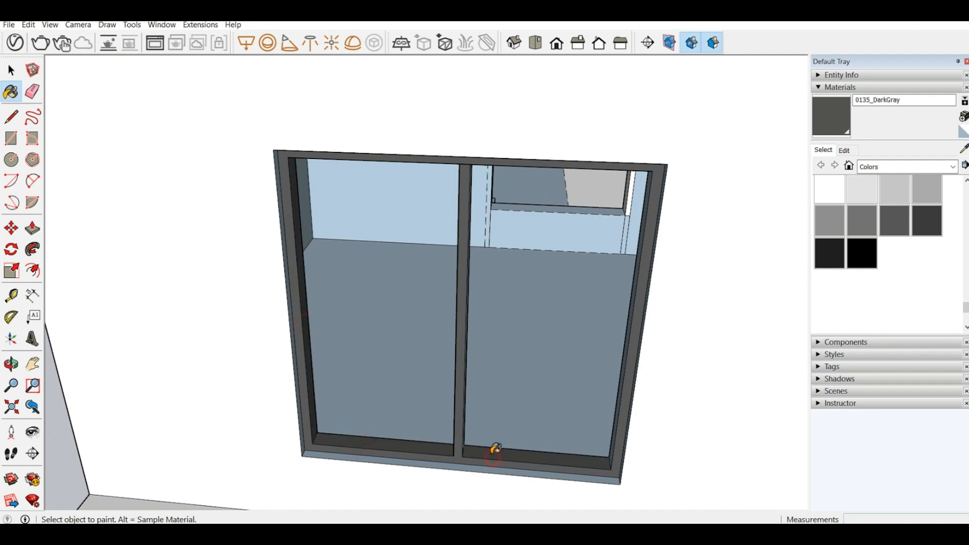
pyautogui.scroll(4, 589, 450)
pyautogui.click(661, 452)
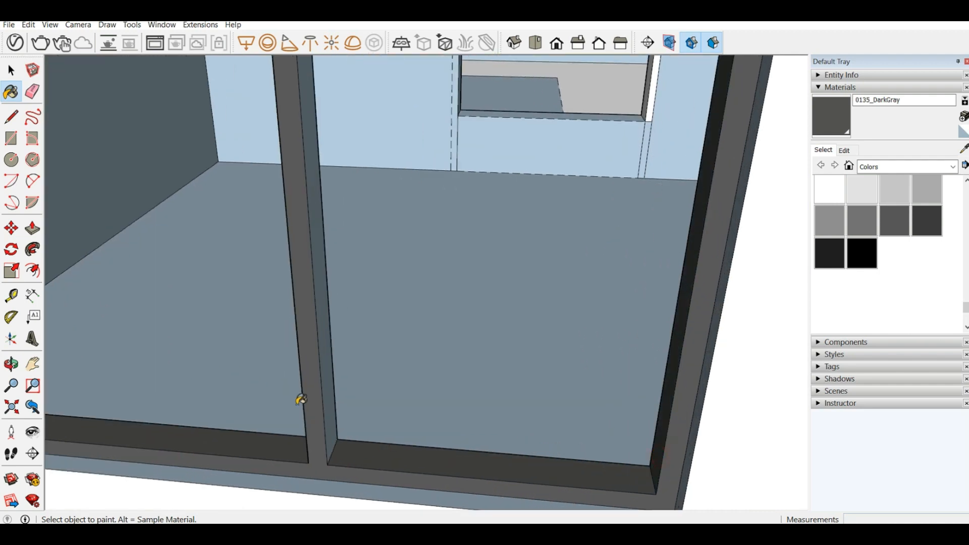
pyautogui.click(327, 397)
pyautogui.moveTo(298, 387); pyautogui.dragTo(458, 395, button='middle')
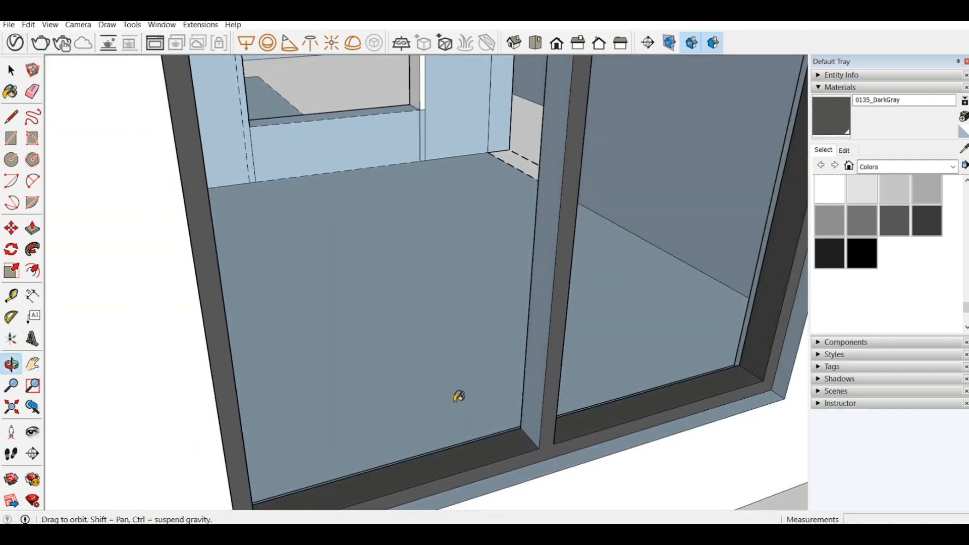
pyautogui.click(532, 371)
# Step: Paint the underside of the frame's top member, on each side of the divider, with 0135_DarkGray
pyautogui.scroll(-3, 413, 432)
pyautogui.scroll(-4, 455, 404)
pyautogui.moveTo(441, 244); pyautogui.dragTo(369, 76, button='middle')
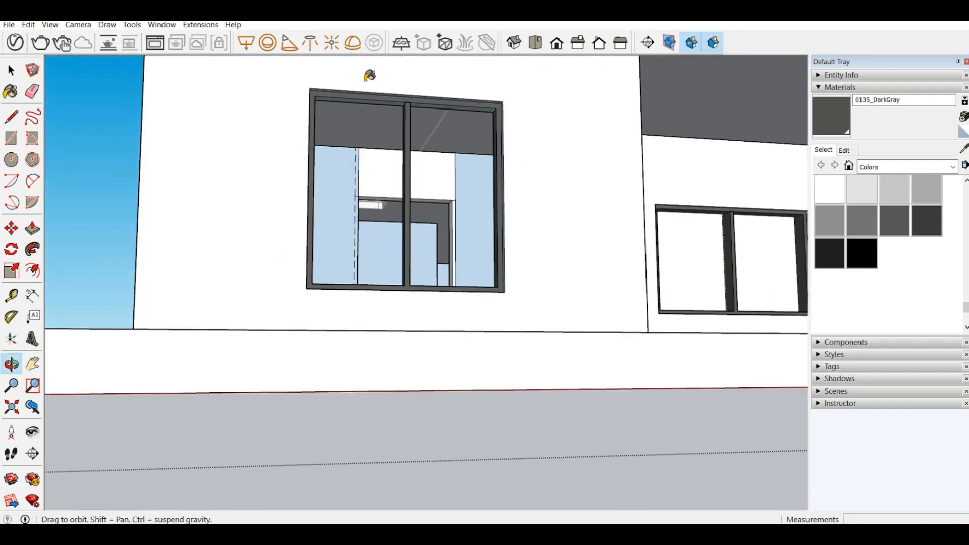
pyautogui.scroll(3, 410, 92)
pyautogui.scroll(3, 411, 90)
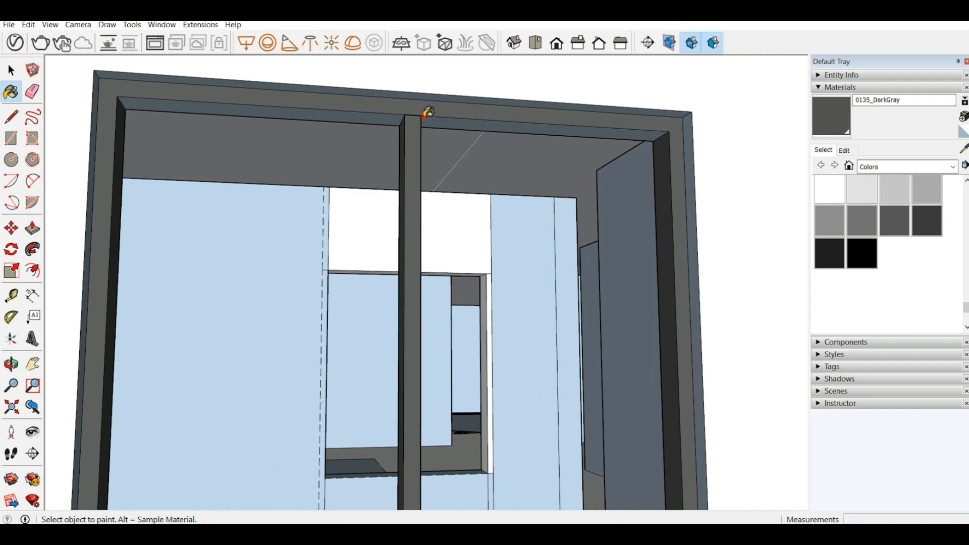
pyautogui.click(388, 114)
pyautogui.click(424, 114)
pyautogui.scroll(4, 424, 111)
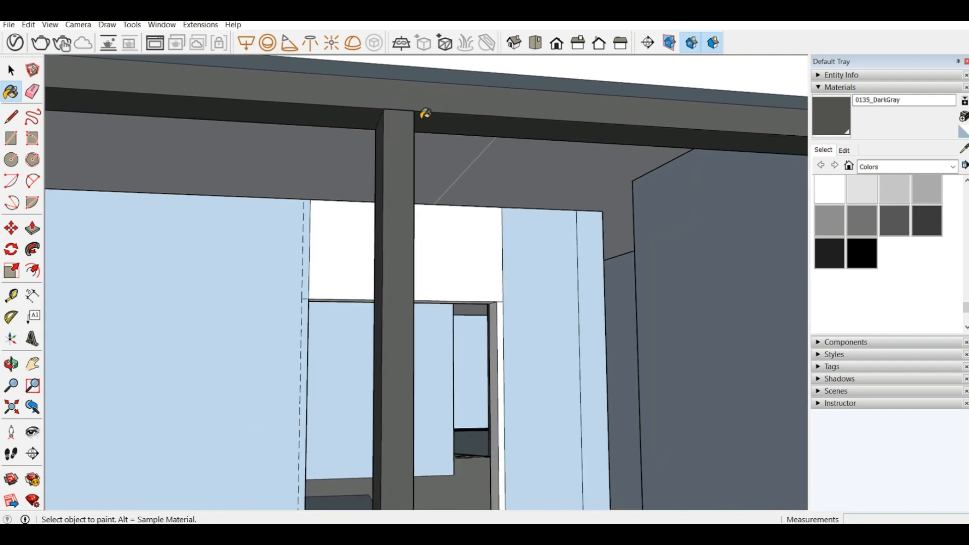
# Step: Paint the room-side face of the same window frame and divider with 0135_DarkGray
pyautogui.moveTo(410, 116)
pyautogui.mouseDown(button='middle')
pyautogui.moveTo(443, 108)
pyautogui.moveTo(586, 117)
pyautogui.moveTo(453, 59)
pyautogui.moveTo(418, 55)
pyautogui.moveTo(333, 218)
pyautogui.moveTo(580, 301)
pyautogui.moveTo(501, 345)
pyautogui.moveTo(554, 320)
pyautogui.moveTo(540, 259)
pyautogui.moveTo(449, 397)
pyautogui.moveTo(416, 331)
pyautogui.moveTo(363, 331)
pyautogui.mouseUp(button='middle')
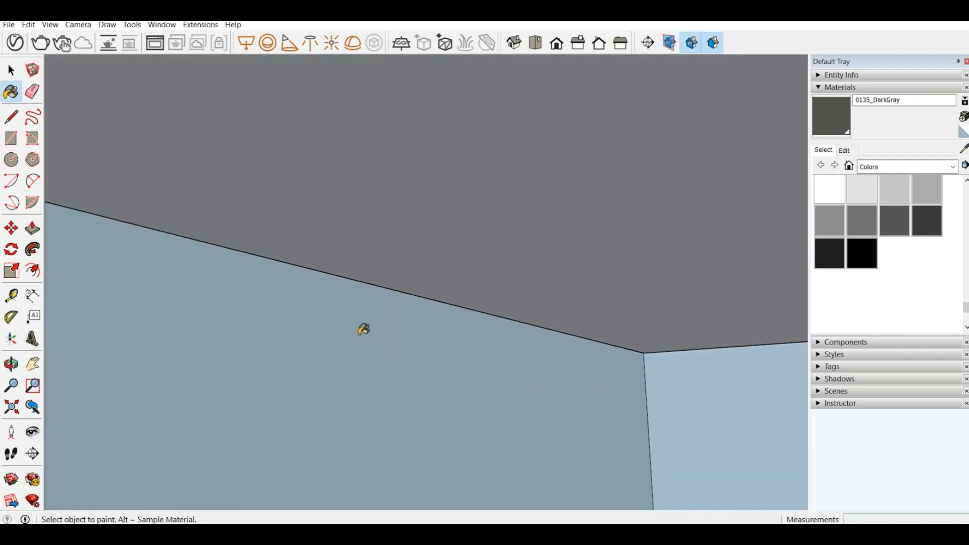
pyautogui.scroll(-5, 377, 245)
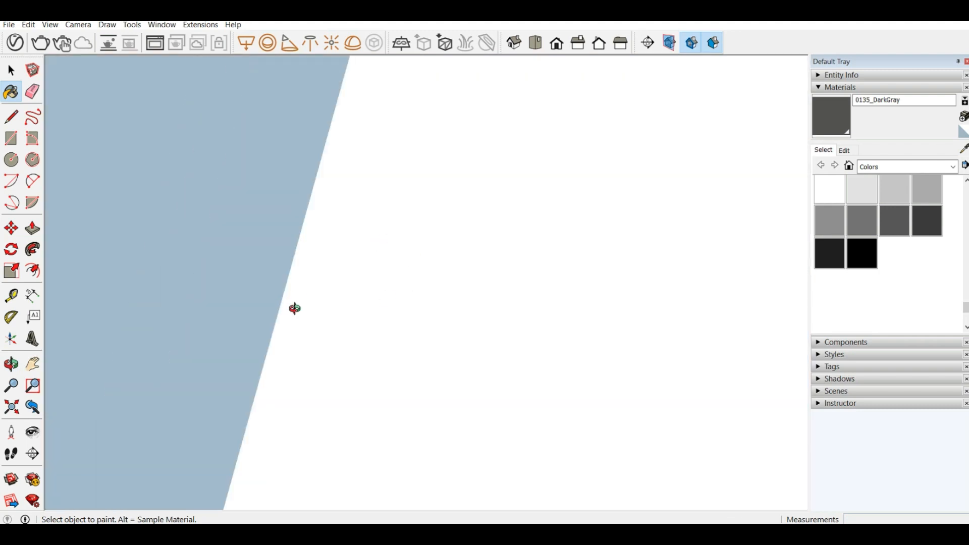
pyautogui.moveTo(295, 309)
pyautogui.mouseDown(button='middle')
pyautogui.moveTo(558, 329)
pyautogui.moveTo(770, 324)
pyautogui.moveTo(547, 385)
pyautogui.moveTo(123, 317)
pyautogui.mouseUp(button='middle')
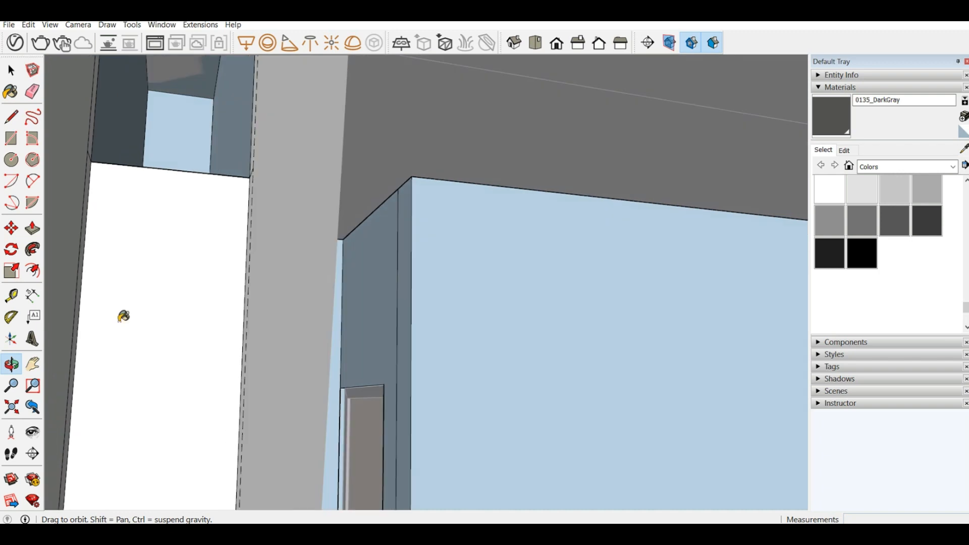
pyautogui.click(32, 373)
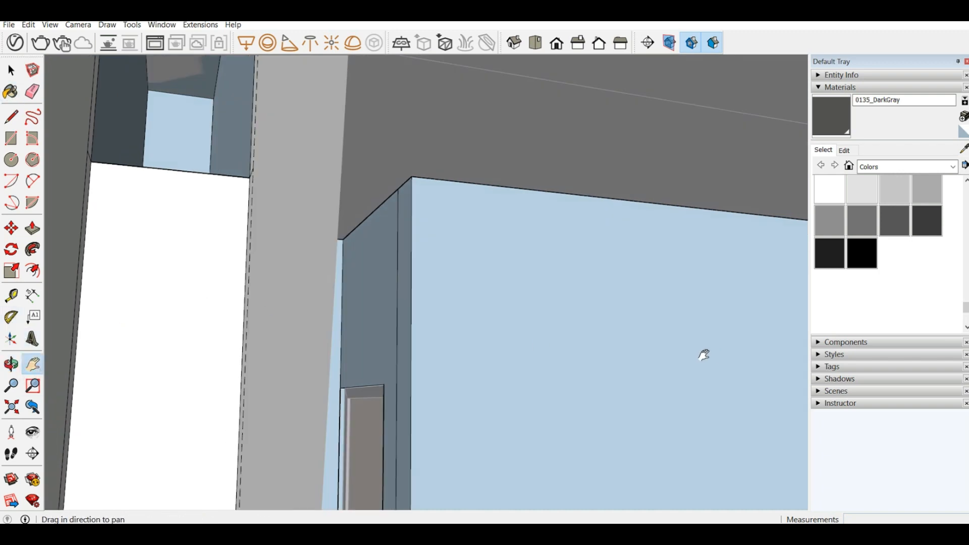
pyautogui.moveTo(699, 353)
pyautogui.mouseDown(button='middle')
pyautogui.moveTo(368, 309)
pyautogui.moveTo(582, 330)
pyautogui.moveTo(521, 320)
pyautogui.moveTo(459, 271)
pyautogui.moveTo(190, 214)
pyautogui.moveTo(318, 250)
pyautogui.mouseUp(button='middle')
pyautogui.moveTo(719, 319); pyautogui.dragTo(425, 159)
pyautogui.moveTo(660, 223); pyautogui.dragTo(735, 284, button='middle')
pyautogui.scroll(3, 733, 482)
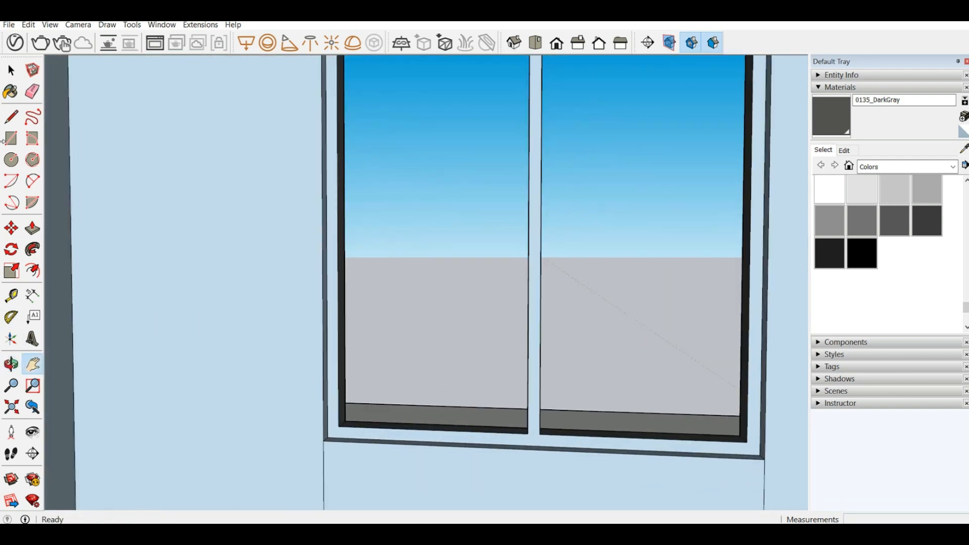
pyautogui.click(823, 121)
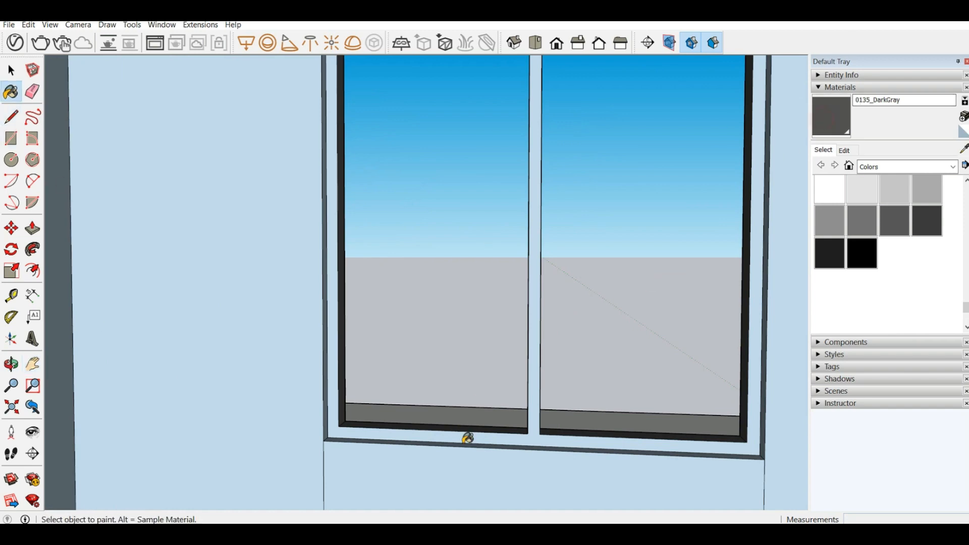
pyautogui.click(537, 421)
pyautogui.scroll(2, 385, 408)
pyautogui.moveTo(385, 409)
pyautogui.mouseDown(button='middle')
pyautogui.moveTo(309, 452)
pyautogui.moveTo(354, 467)
pyautogui.moveTo(380, 441)
pyautogui.mouseUp(button='middle')
pyautogui.scroll(-3, 450, 331)
pyautogui.moveTo(450, 331); pyautogui.dragTo(495, 186, button='middle')
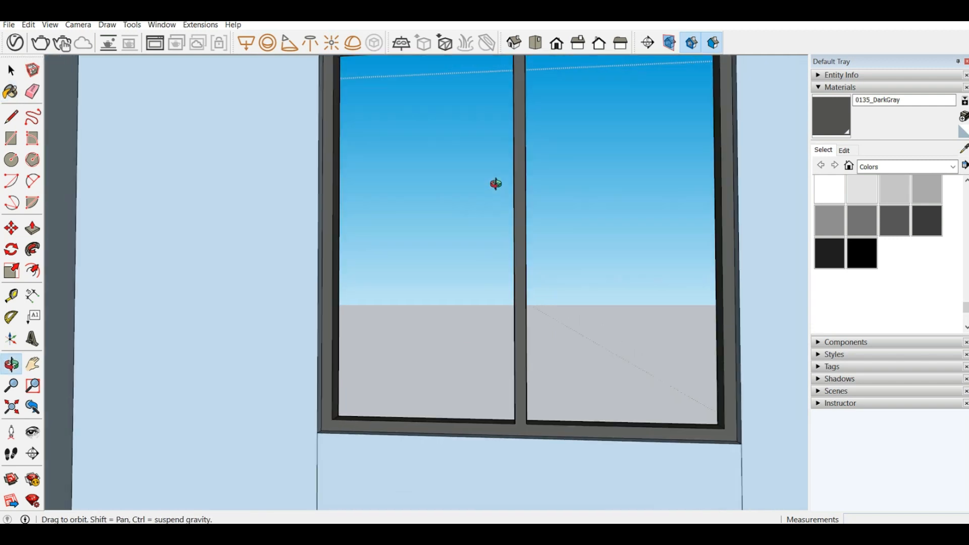
pyautogui.scroll(2, 481, 313)
pyautogui.scroll(-1, 482, 313)
pyautogui.scroll(5, 412, 169)
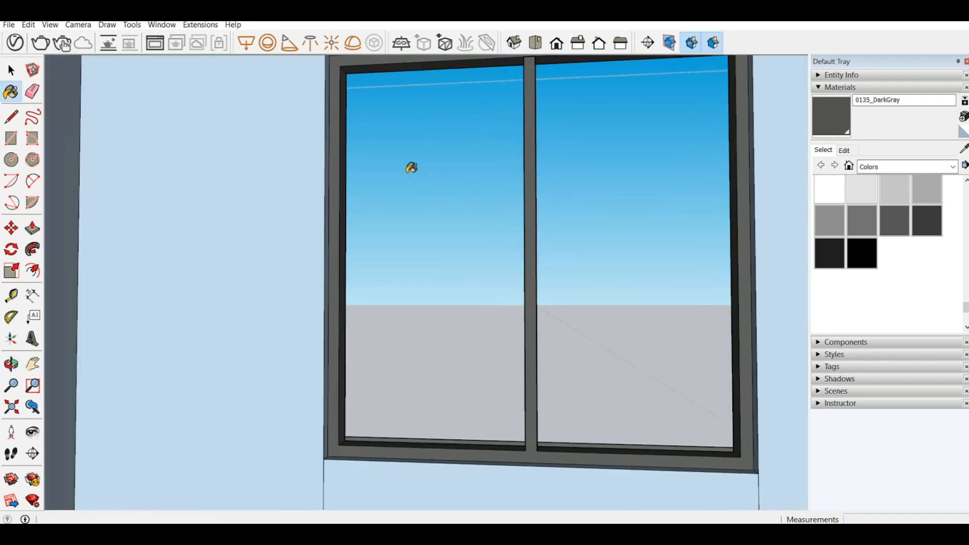
# Step: Draw a 5' 8" by 5' 8" rectangle across the window opening, between opposite inner corners of the frame, as the glass pane
pyautogui.moveTo(434, 178); pyautogui.dragTo(519, 273, button='middle')
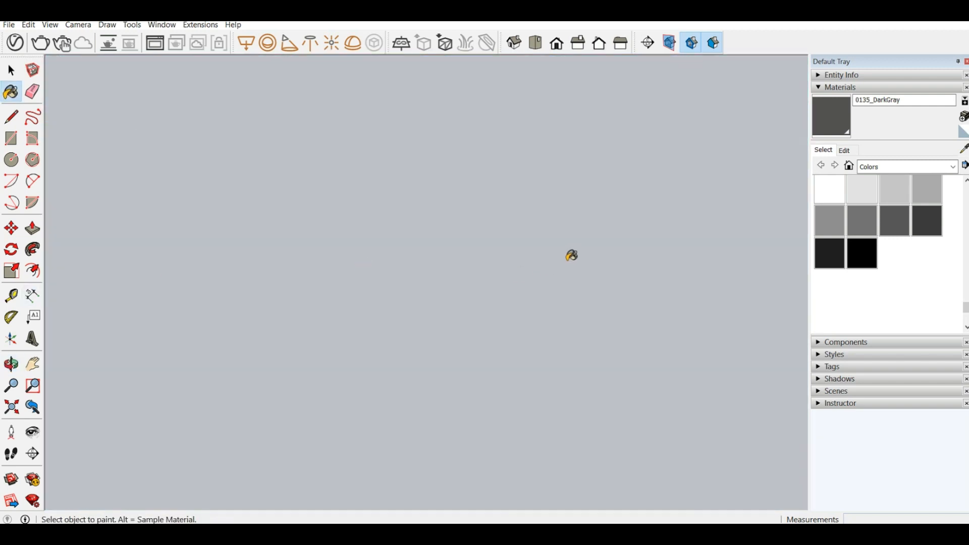
pyautogui.moveTo(320, 238); pyautogui.dragTo(168, 228, button='middle')
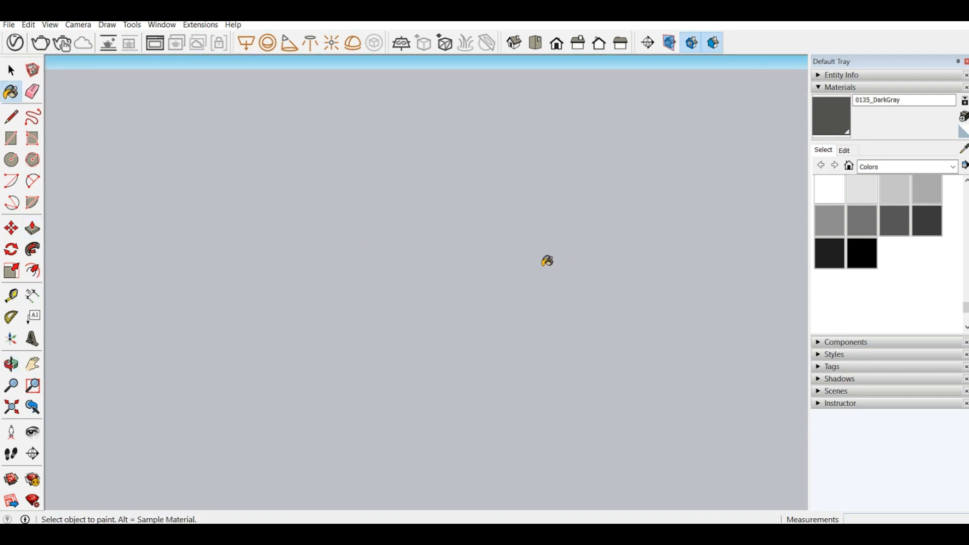
pyautogui.moveTo(548, 261)
pyautogui.mouseDown(button='middle')
pyautogui.moveTo(558, 262)
pyautogui.moveTo(549, 270)
pyautogui.moveTo(348, 244)
pyautogui.moveTo(351, 230)
pyautogui.mouseUp(button='middle')
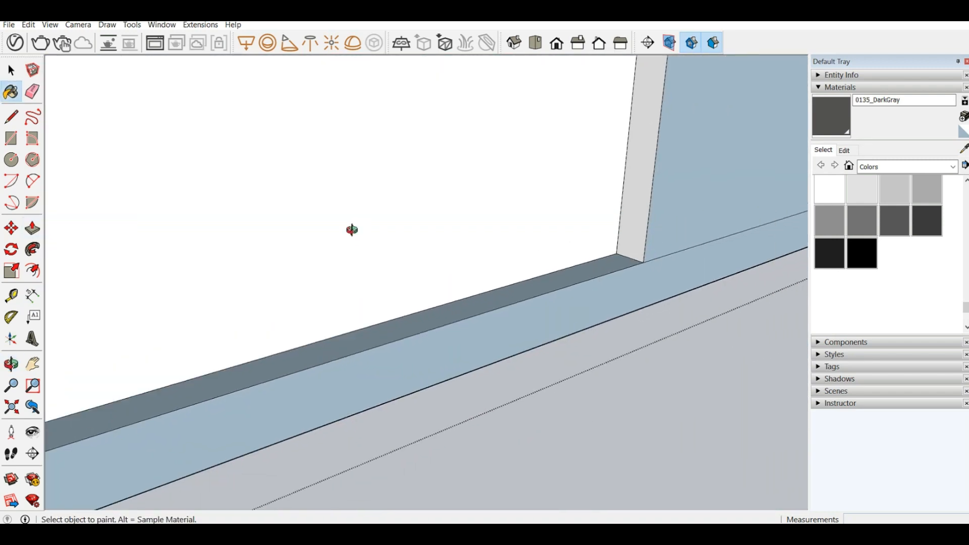
pyautogui.scroll(-10, 519, 242)
pyautogui.moveTo(525, 249)
pyautogui.mouseDown(button='middle')
pyautogui.moveTo(471, 234)
pyautogui.moveTo(348, 243)
pyautogui.mouseUp(button='middle')
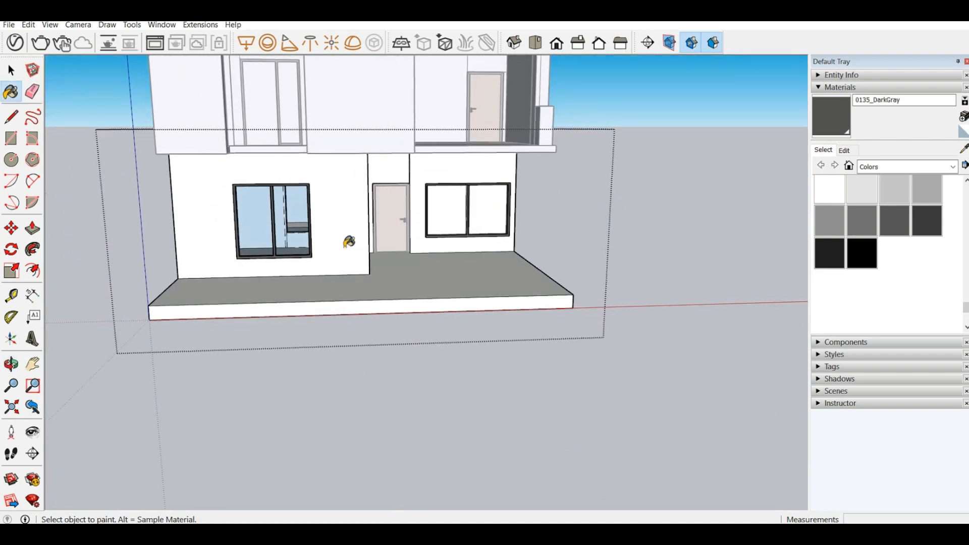
pyautogui.scroll(5, 349, 242)
pyautogui.moveTo(242, 198); pyautogui.dragTo(10, 179, button='middle')
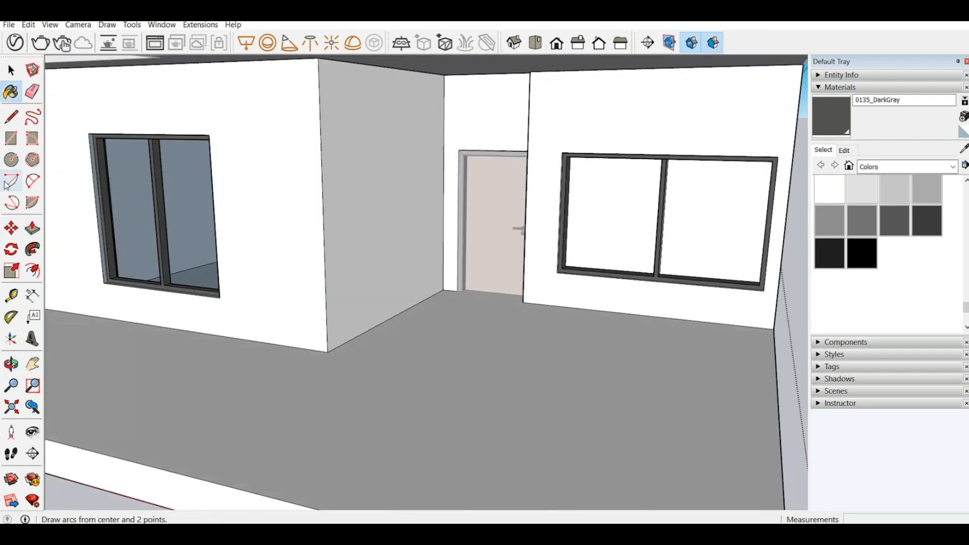
pyautogui.click(12, 140)
pyautogui.scroll(5, 111, 263)
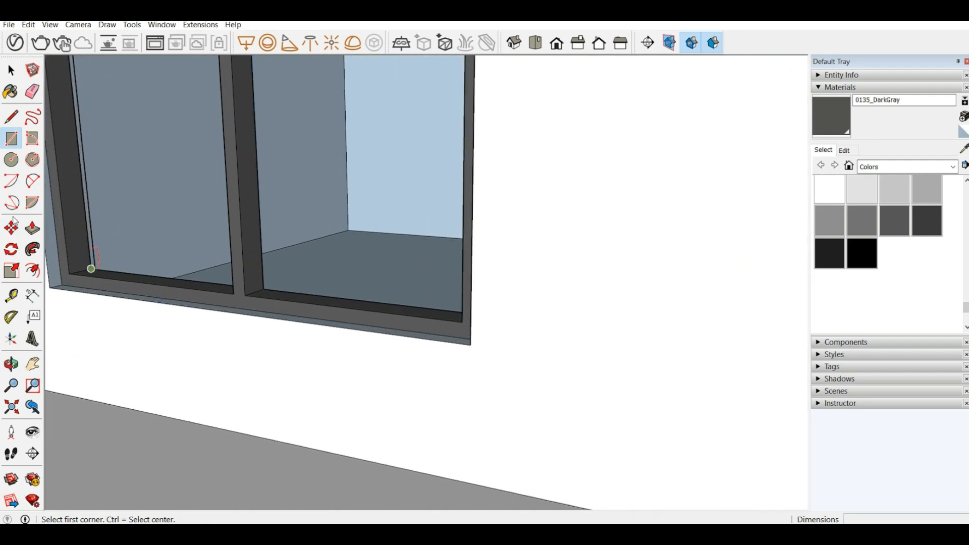
pyautogui.scroll(3, 54, 242)
pyautogui.click(96, 280)
pyautogui.scroll(-10, 372, 315)
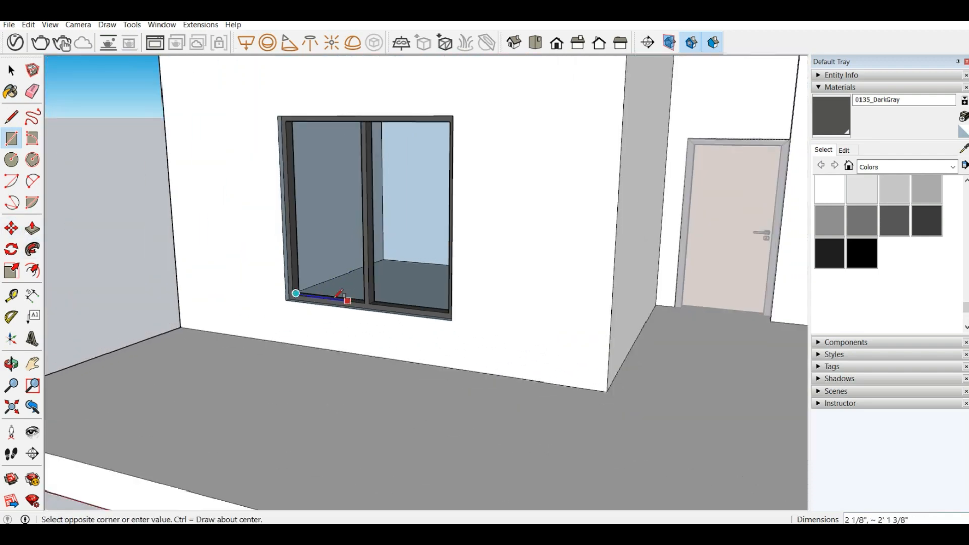
pyautogui.moveTo(340, 294); pyautogui.dragTo(575, 197, button='middle')
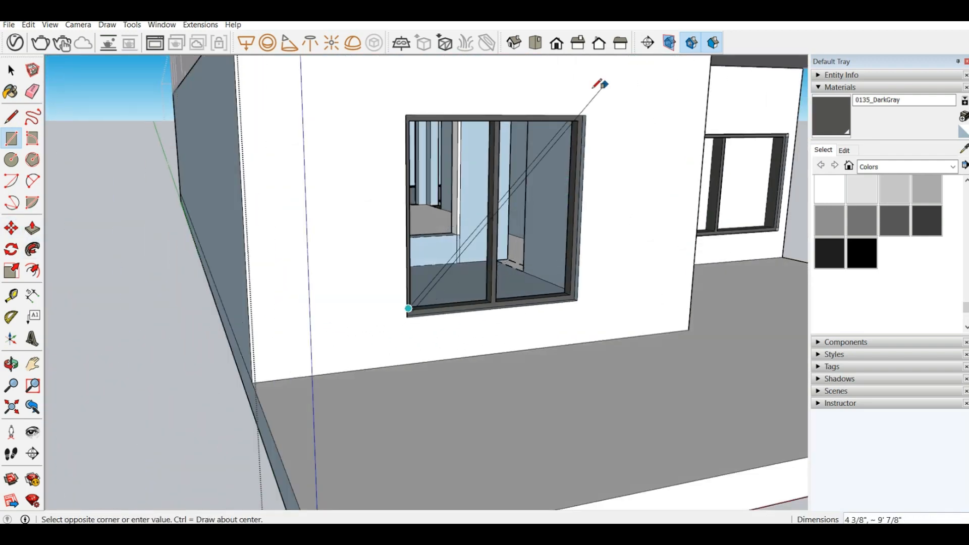
pyautogui.scroll(4, 598, 87)
pyautogui.moveTo(532, 164); pyautogui.dragTo(601, 58, button='middle')
pyautogui.scroll(-4, 524, 254)
pyautogui.scroll(8, 579, 159)
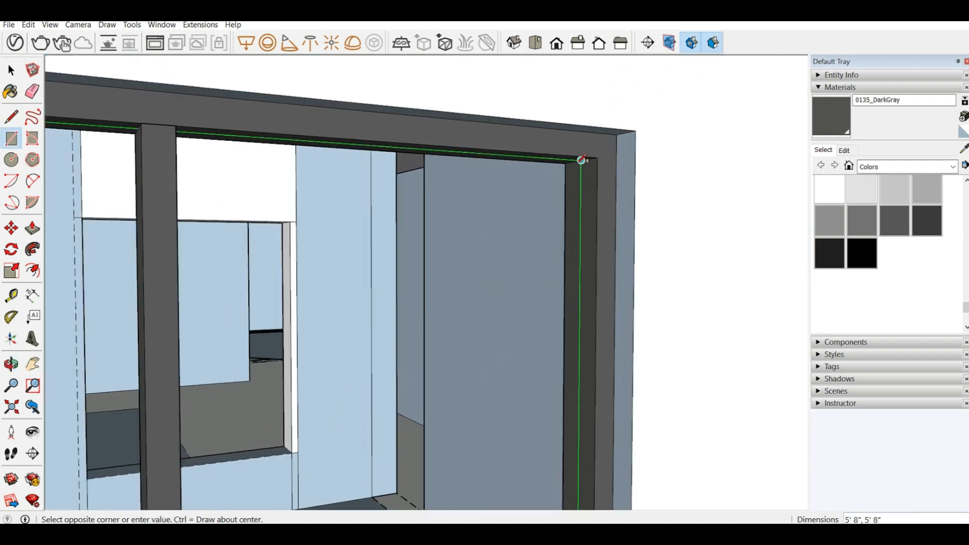
pyautogui.click(580, 157)
# Step: Paint the panes of both front ground-floor windows with Translucent Glass Gray from the Glass and Mirrors collection
pyautogui.scroll(-6, 526, 198)
pyautogui.scroll(-8, 508, 184)
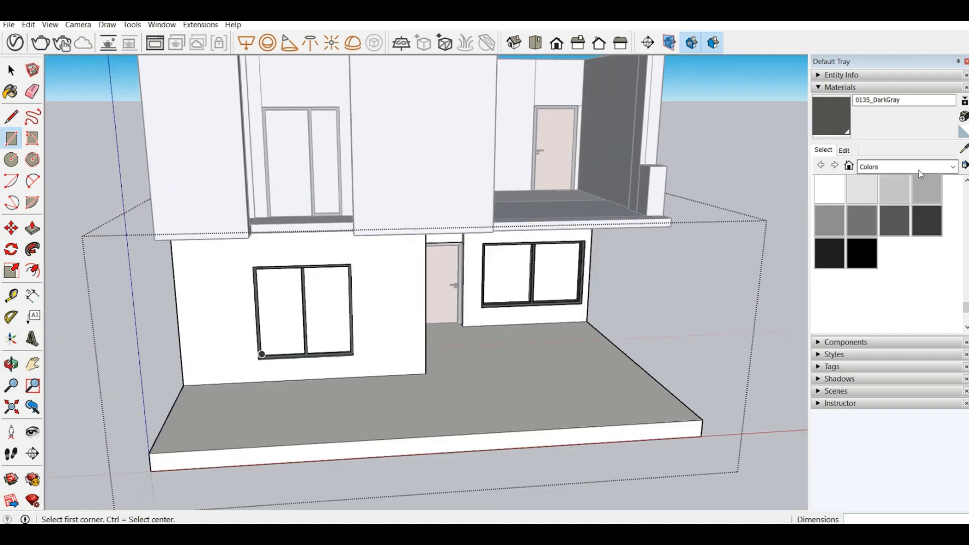
pyautogui.click(851, 166)
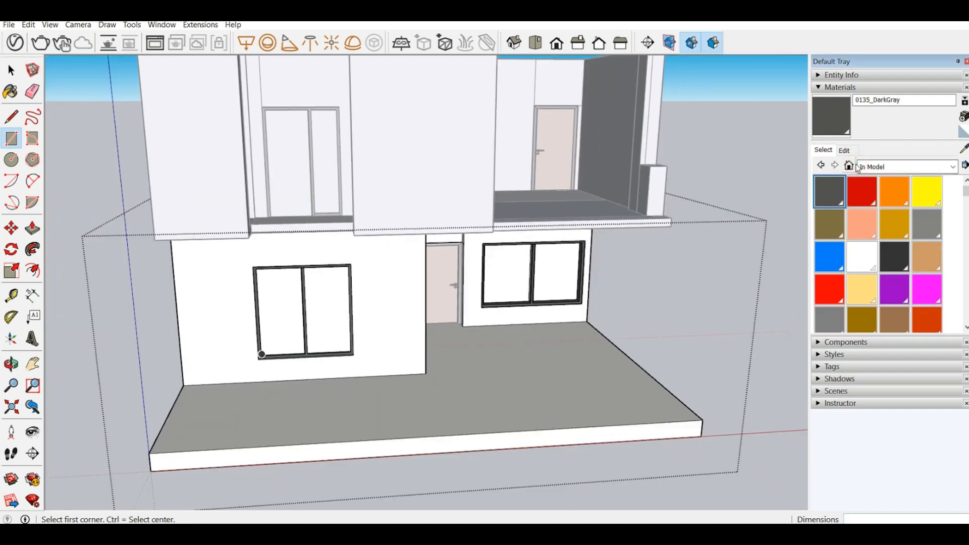
pyautogui.click(866, 168)
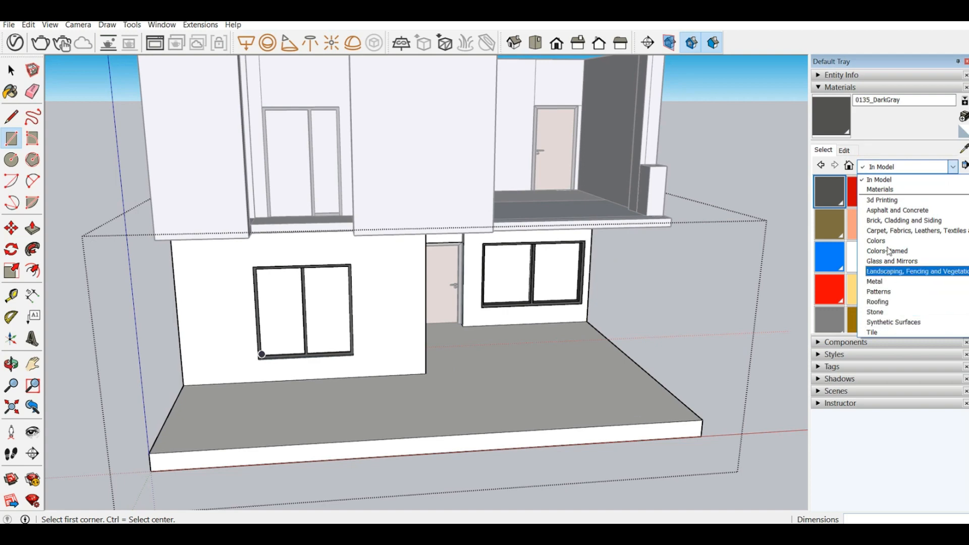
pyautogui.click(893, 262)
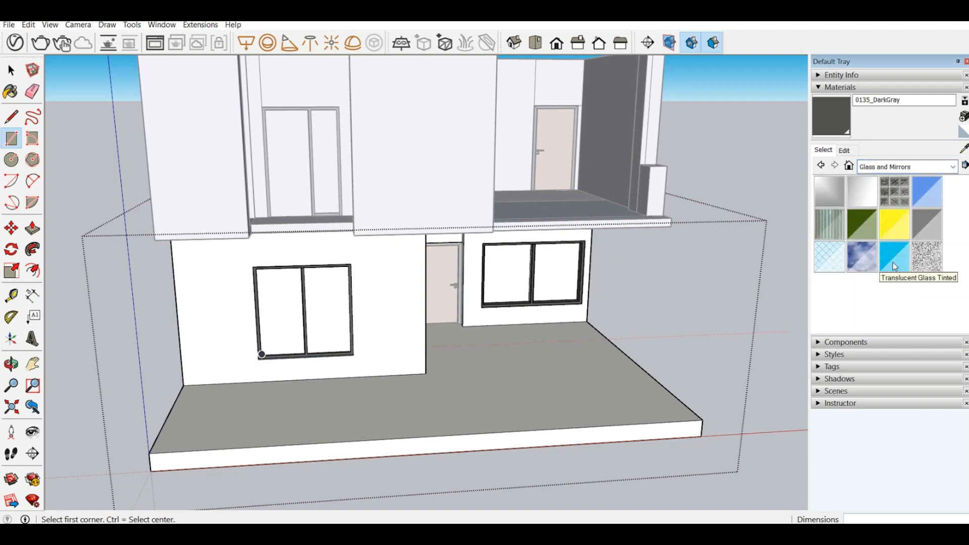
pyautogui.click(933, 223)
pyautogui.click(344, 298)
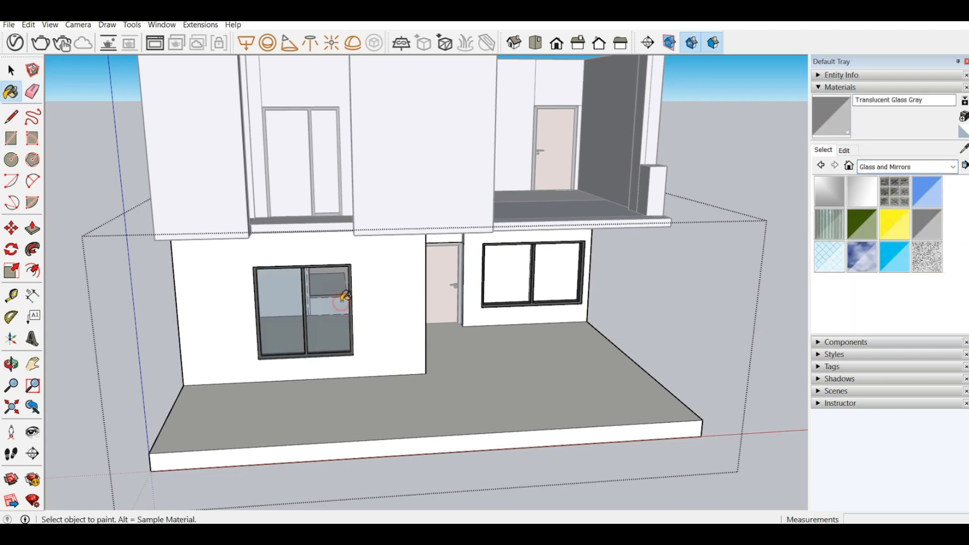
pyautogui.click(507, 266)
pyautogui.scroll(-3, 534, 279)
pyautogui.click(536, 276)
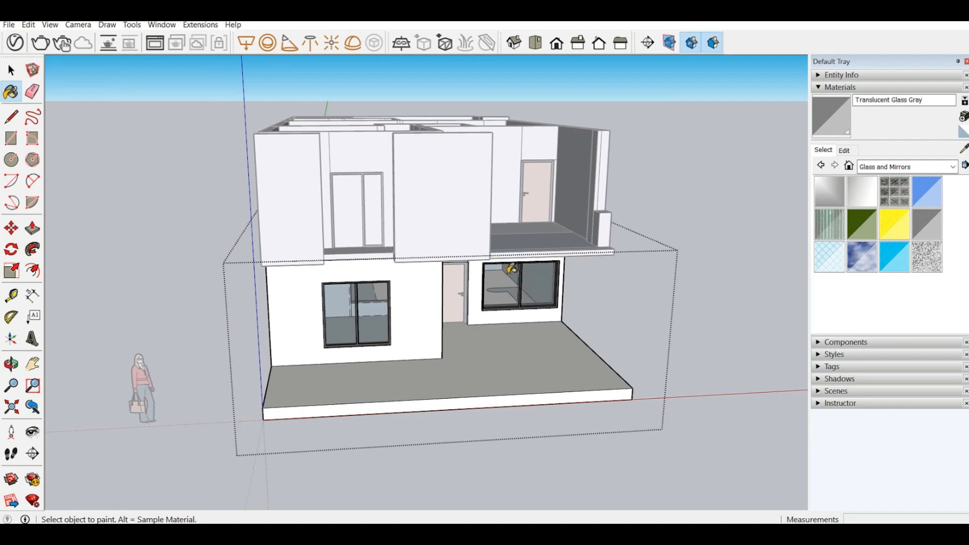
pyautogui.scroll(5, 535, 276)
pyautogui.scroll(-4, 513, 275)
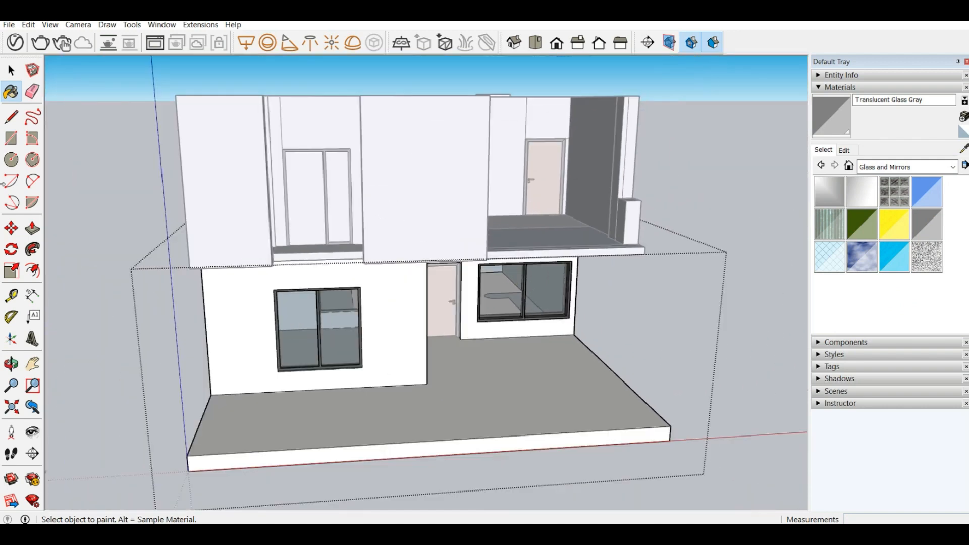
# Step: Open the upper-floor group, paint both panes of its front glazed door with Translucent Glass Gray, and close the group
pyautogui.press('space')
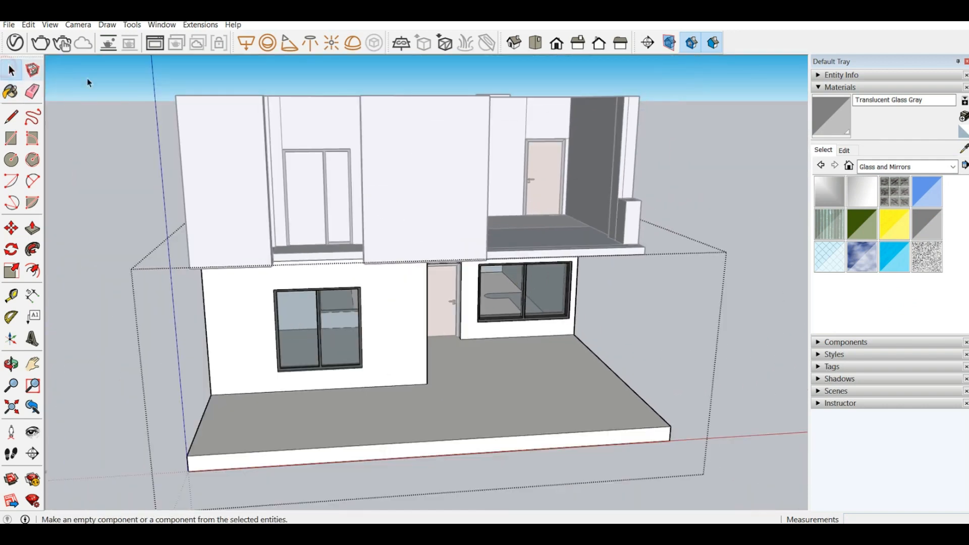
pyautogui.doubleClick(313, 185)
pyautogui.click(824, 181)
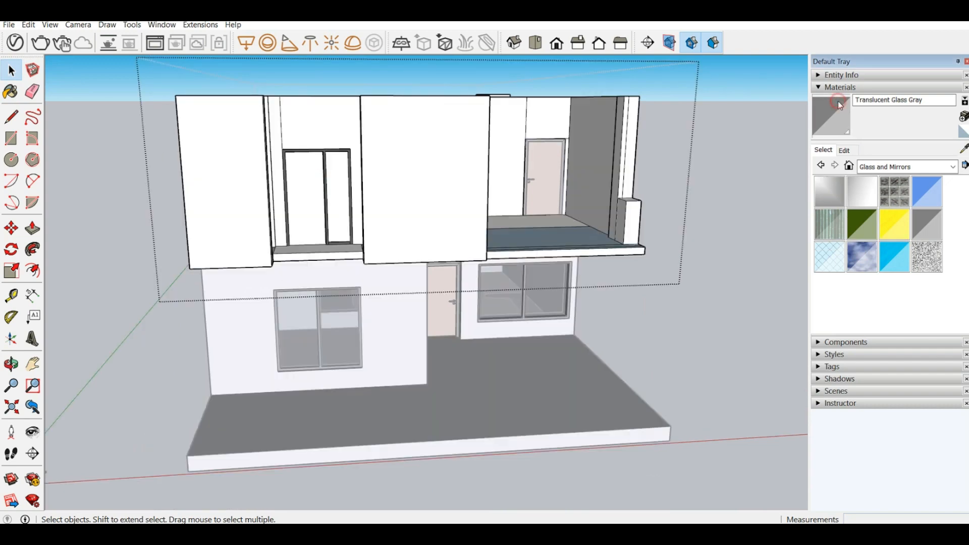
pyautogui.click(342, 186)
pyautogui.click(308, 176)
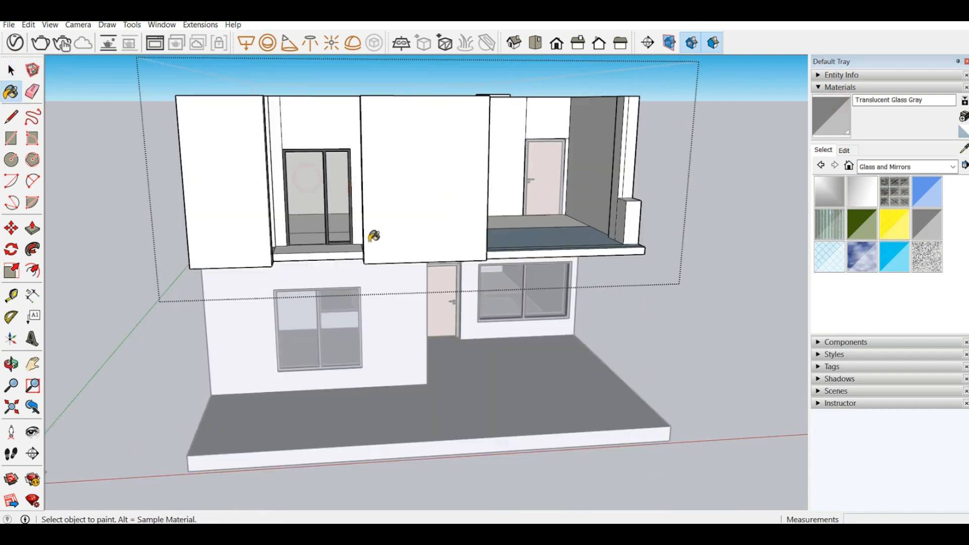
pyautogui.scroll(-4, 373, 236)
pyautogui.scroll(6, 184, 102)
pyautogui.scroll(-4, 437, 261)
pyautogui.moveTo(570, 416); pyautogui.dragTo(49, 173, button='middle')
pyautogui.click(11, 72)
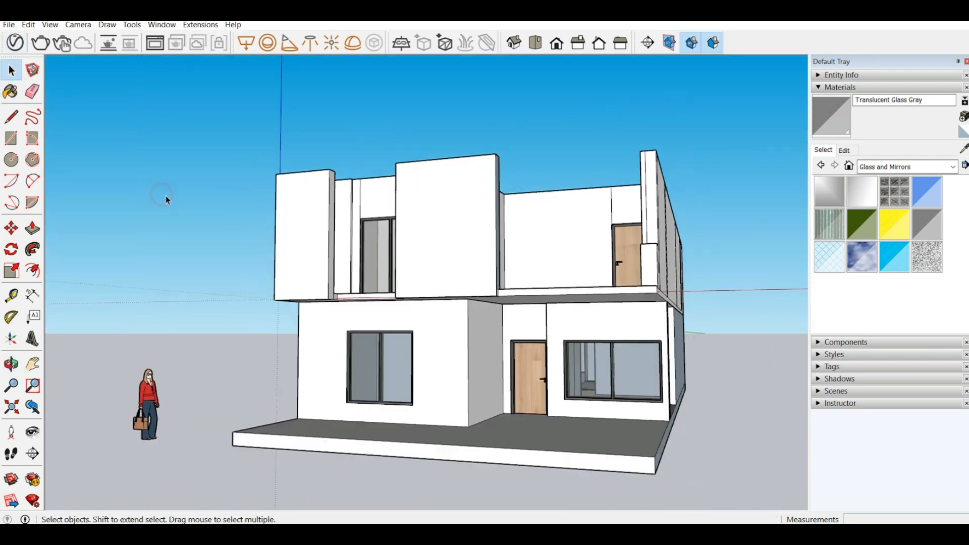
# Step: Examine the front facade and the upper-floor balcony wall panels from above, from the front and from below
pyautogui.moveTo(167, 198); pyautogui.dragTo(253, 335, button='middle')
pyautogui.scroll(5, 417, 417)
pyautogui.scroll(-3, 271, 361)
pyautogui.scroll(5, 262, 271)
pyautogui.moveTo(261, 270)
pyautogui.mouseDown(button='middle')
pyautogui.moveTo(320, 342)
pyautogui.moveTo(439, 351)
pyautogui.moveTo(429, 319)
pyautogui.moveTo(495, 271)
pyautogui.moveTo(230, 239)
pyautogui.mouseUp(button='middle')
pyautogui.scroll(-5, 320, 343)
pyautogui.scroll(4, 439, 350)
pyautogui.scroll(-5, 429, 320)
pyautogui.scroll(5, 448, 305)
pyautogui.scroll(-5, 448, 306)
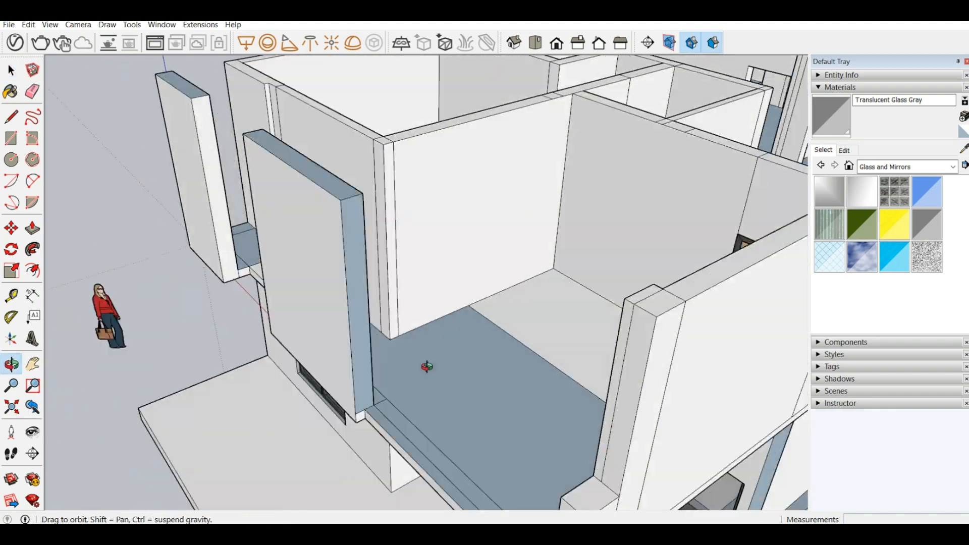
pyautogui.moveTo(424, 364)
pyautogui.mouseDown(button='middle')
pyautogui.moveTo(217, 432)
pyautogui.moveTo(694, 422)
pyautogui.moveTo(530, 264)
pyautogui.moveTo(409, 217)
pyautogui.mouseUp(button='middle')
pyautogui.scroll(-5, 529, 261)
pyautogui.scroll(4, 403, 277)
pyautogui.scroll(-3, 403, 277)
pyautogui.scroll(3, 658, 161)
pyautogui.scroll(-4, 658, 160)
pyautogui.moveTo(568, 168); pyautogui.dragTo(601, 202, button='middle')
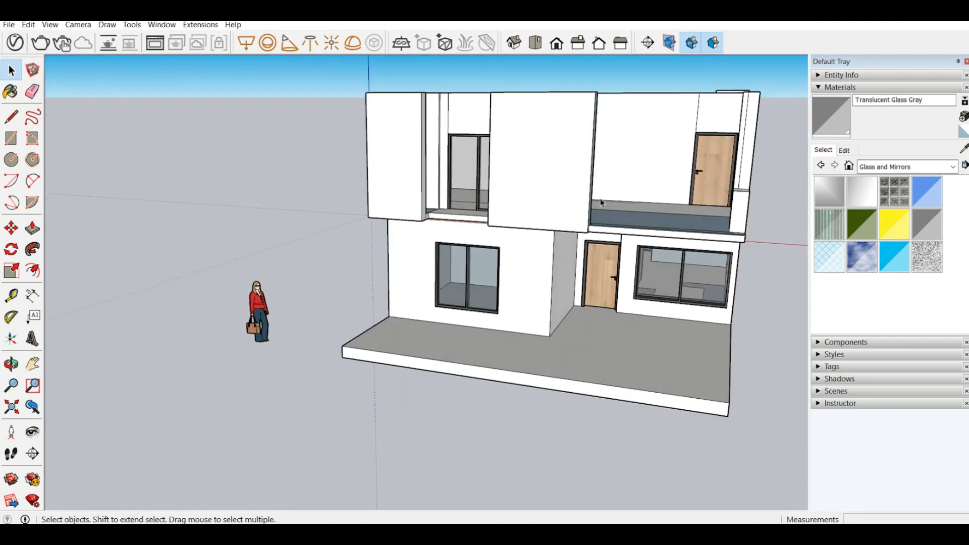
pyautogui.scroll(-2, 547, 256)
pyautogui.scroll(-4, 537, 222)
pyautogui.scroll(4, 564, 145)
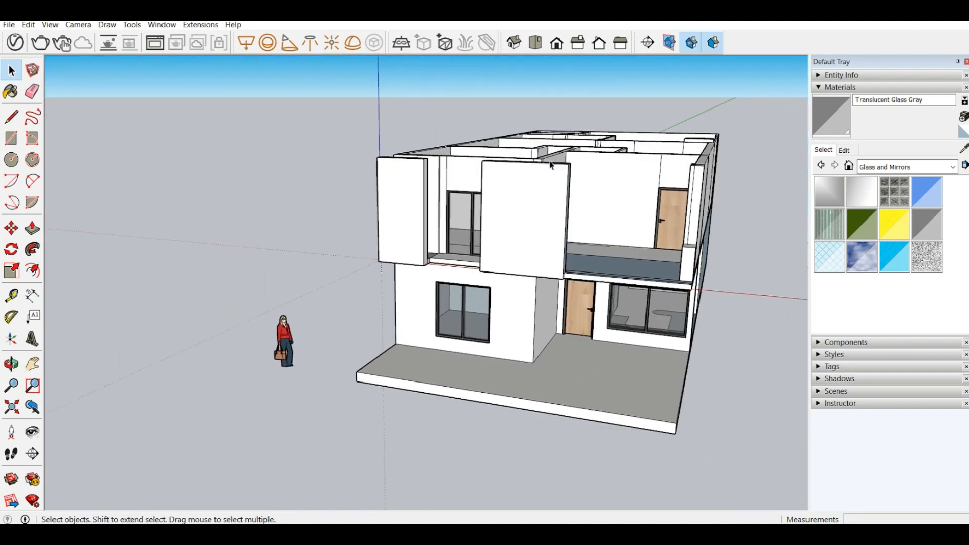
pyautogui.moveTo(502, 194)
pyautogui.mouseDown(button='middle')
pyautogui.moveTo(297, 266)
pyautogui.moveTo(252, 207)
pyautogui.moveTo(392, 205)
pyautogui.mouseUp(button='middle')
pyautogui.scroll(5, 318, 192)
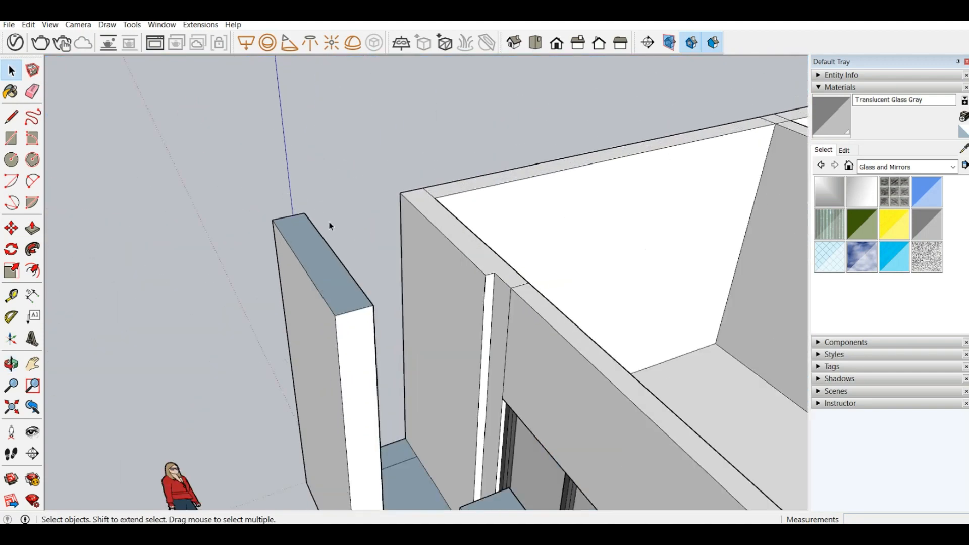
pyautogui.moveTo(333, 236)
pyautogui.mouseDown(button='middle')
pyautogui.moveTo(346, 248)
pyautogui.moveTo(401, 173)
pyautogui.moveTo(392, 232)
pyautogui.mouseUp(button='middle')
pyautogui.scroll(-3, 445, 342)
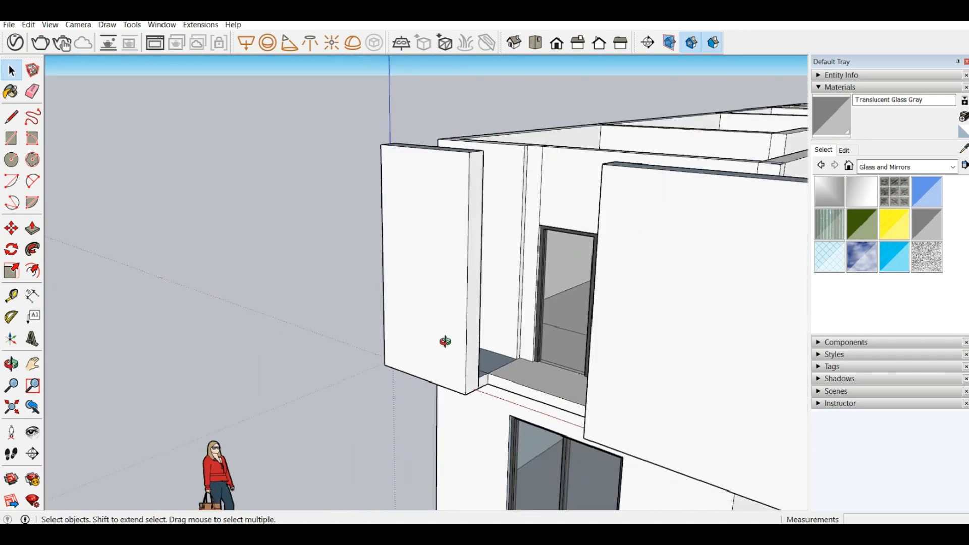
pyautogui.moveTo(445, 342)
pyautogui.mouseDown(button='middle')
pyautogui.moveTo(404, 130)
pyautogui.moveTo(439, 308)
pyautogui.mouseUp(button='middle')
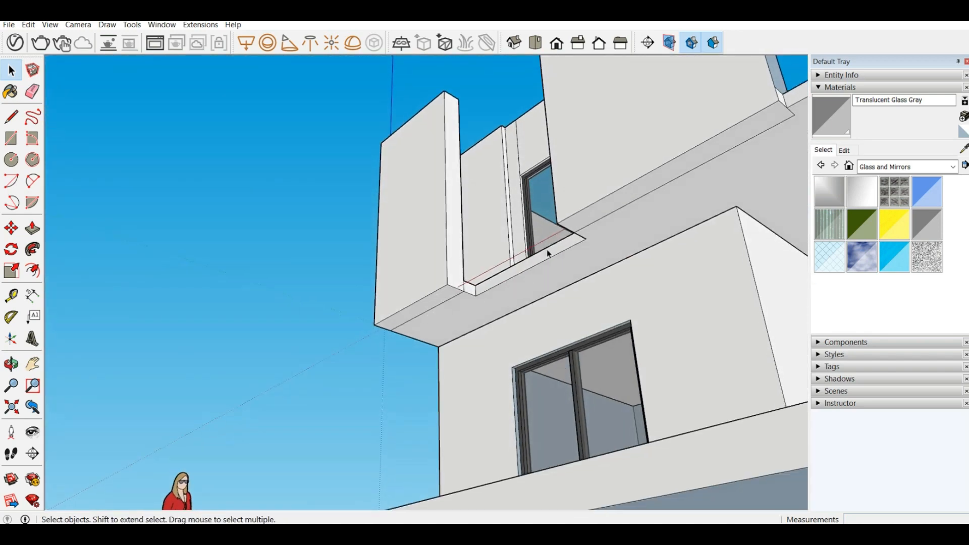
# Step: Open the upper-floor group and try to pull the underside of the narrow front wall panel downward
pyautogui.doubleClick(658, 154)
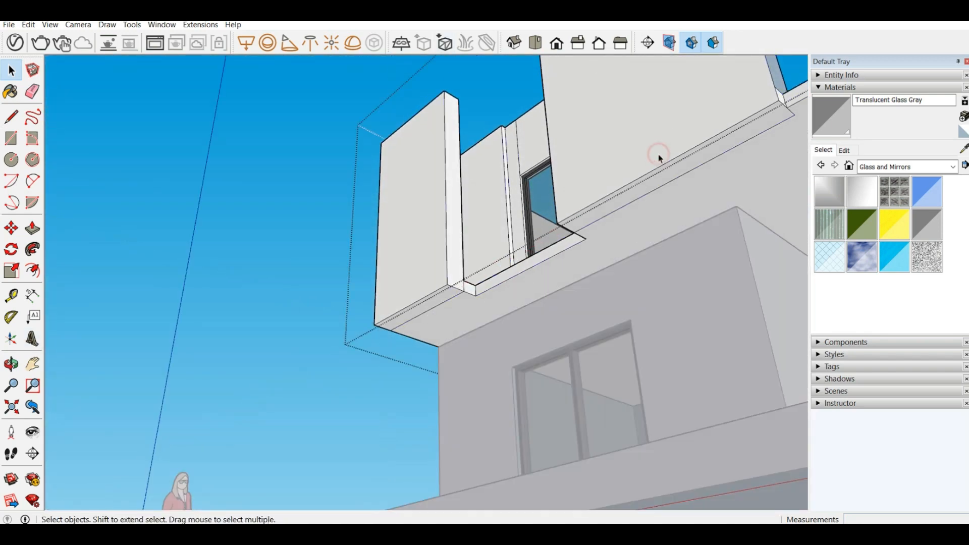
pyautogui.click(33, 228)
pyautogui.click(435, 303)
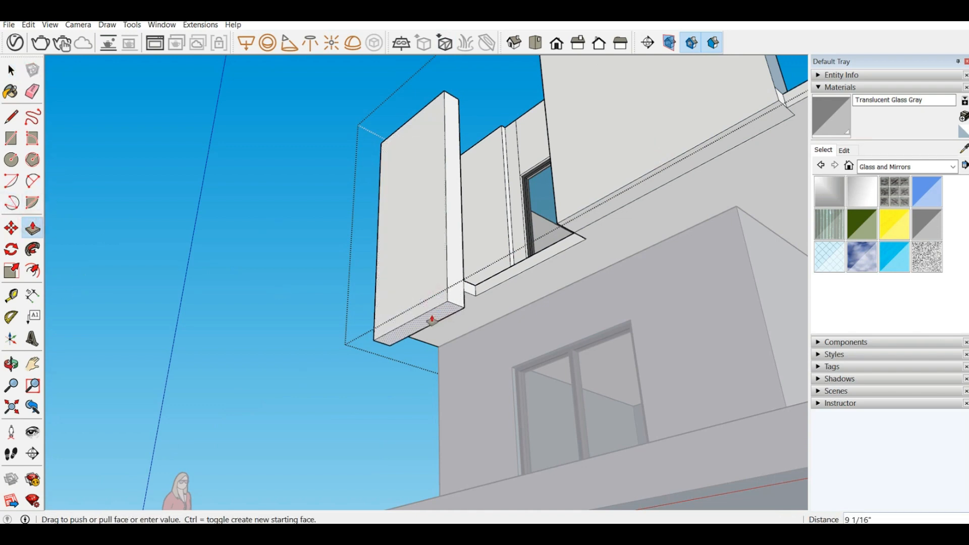
pyautogui.moveTo(428, 325); pyautogui.dragTo(370, 402, button='middle')
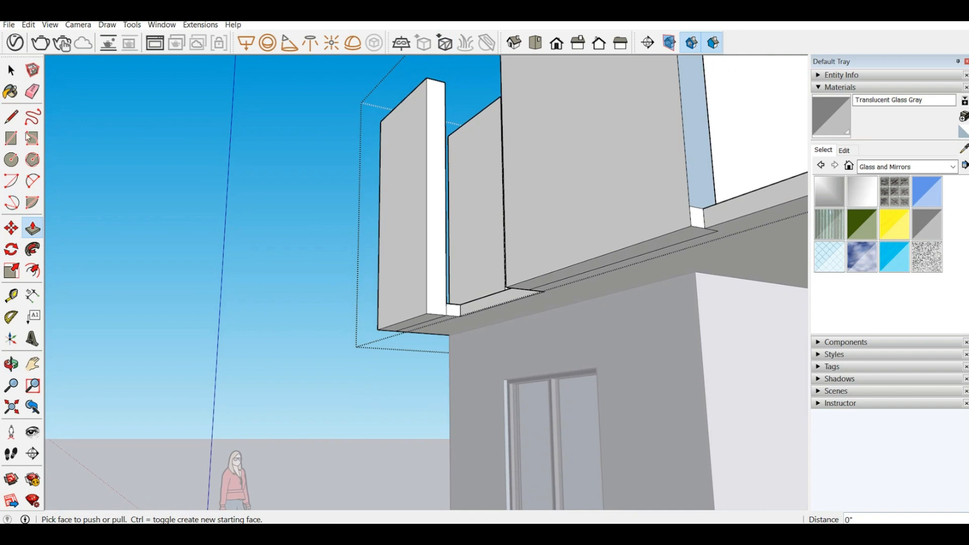
# Step: Measure around the lower end of the narrow front panel, where it meets the balcony slab
pyautogui.click(11, 295)
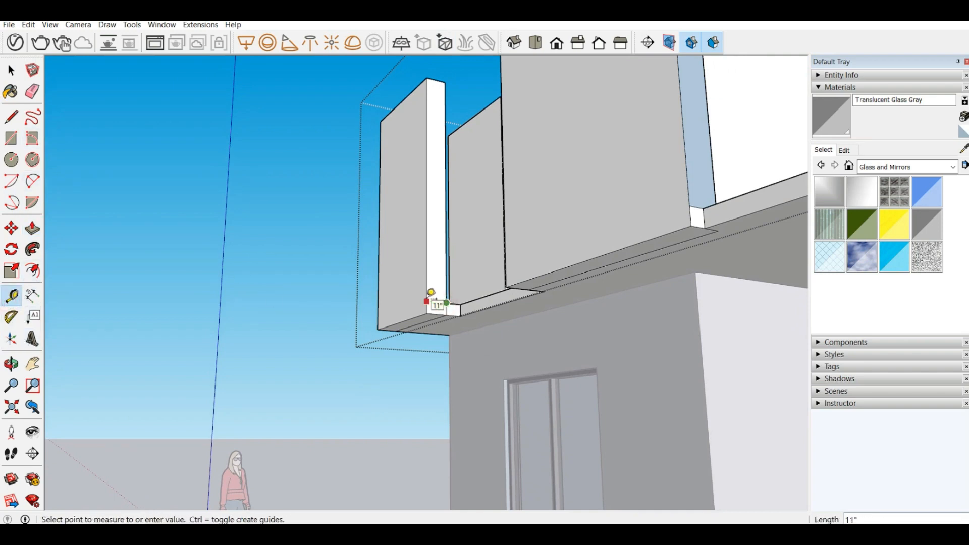
pyautogui.press('Escape')
pyautogui.moveTo(447, 305); pyautogui.dragTo(419, 302, button='middle')
pyautogui.scroll(3, 417, 302)
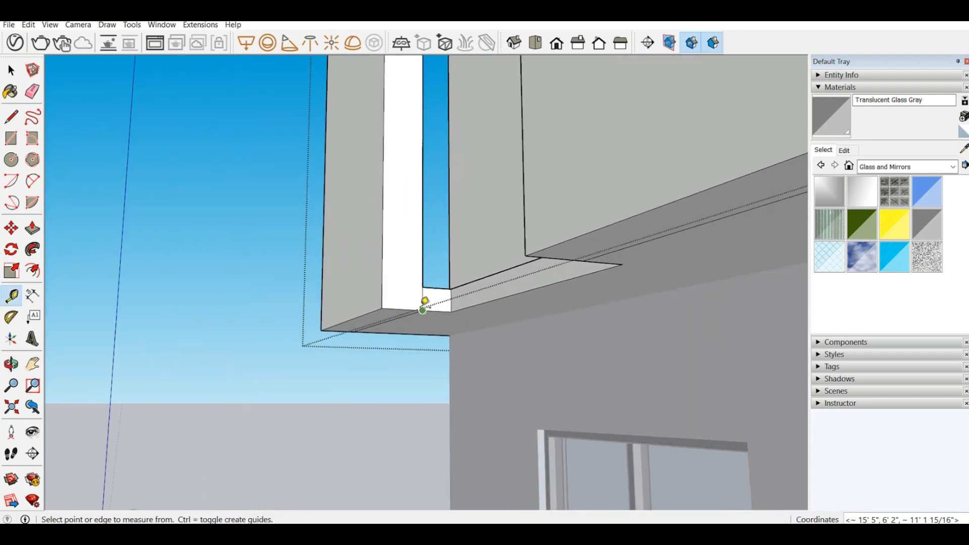
pyautogui.click(422, 310)
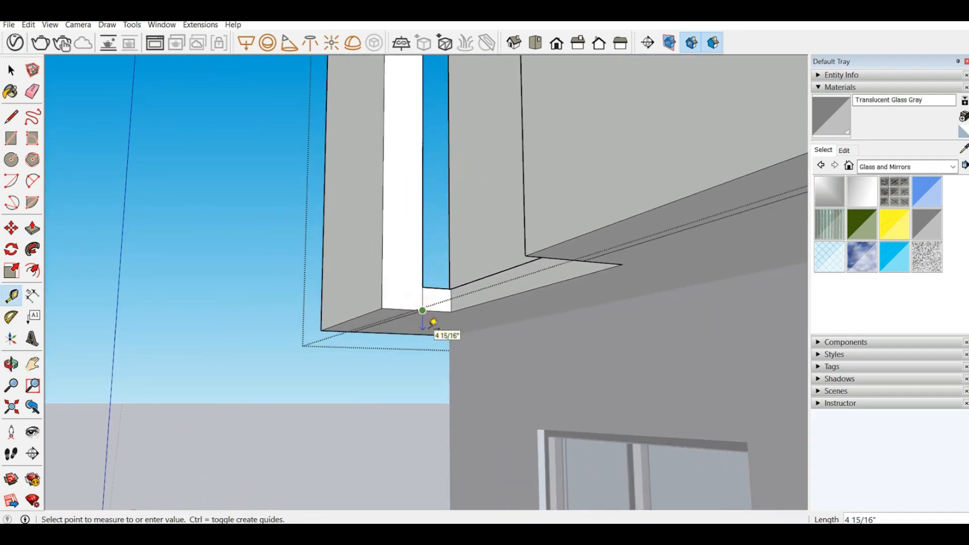
pyautogui.moveTo(429, 320); pyautogui.dragTo(356, 263, button='middle')
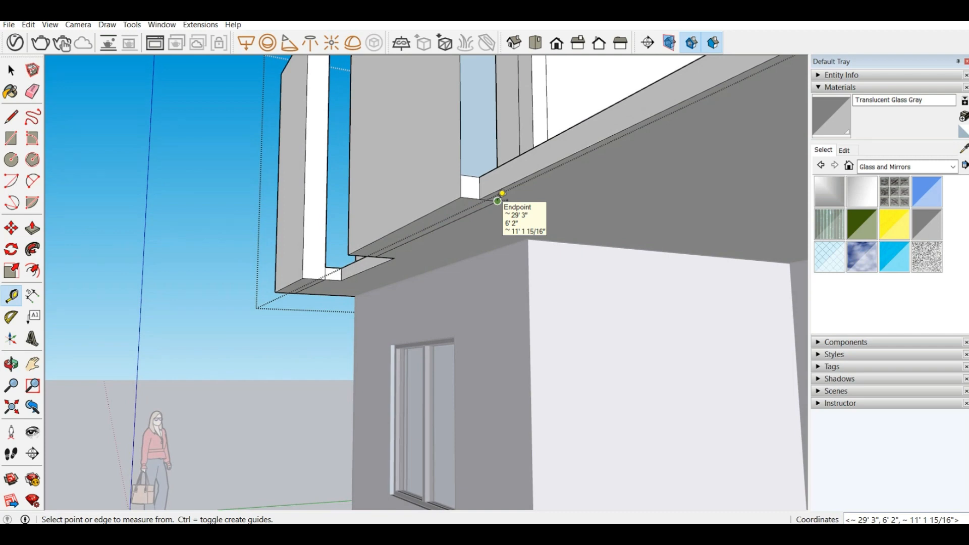
# Step: Pull the underside of the narrow front wall panel down 2", and pull it down by another 2"
pyautogui.click(30, 229)
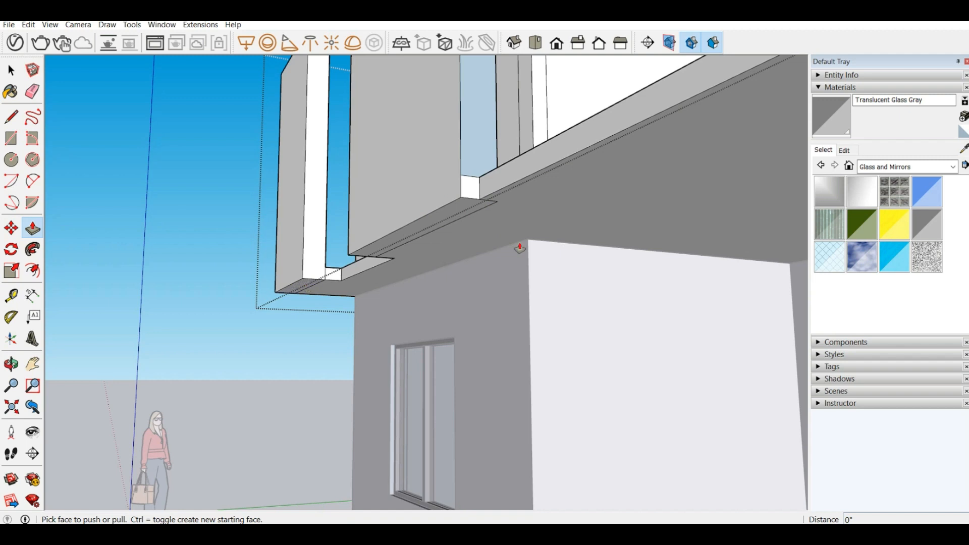
pyautogui.click(306, 284)
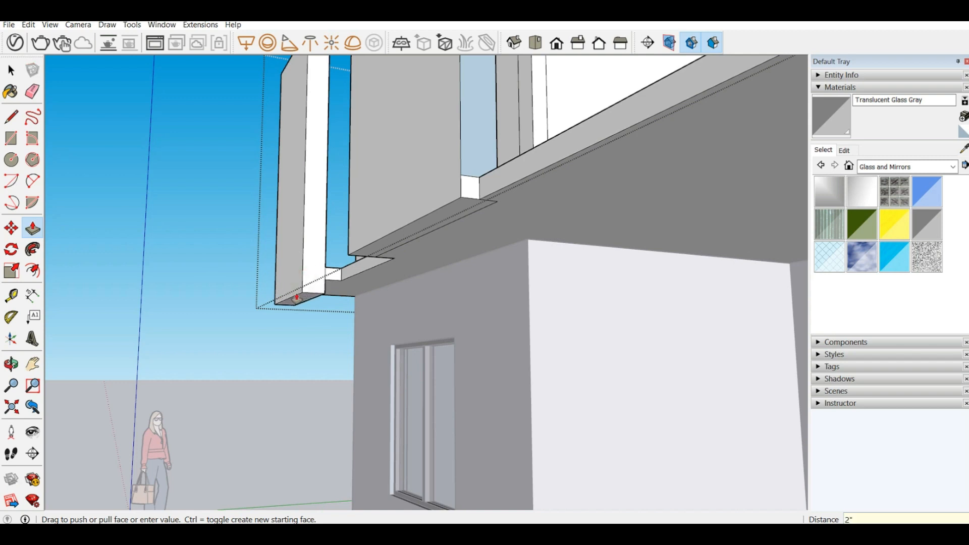
pyautogui.press('Return')
pyautogui.scroll(3, 333, 276)
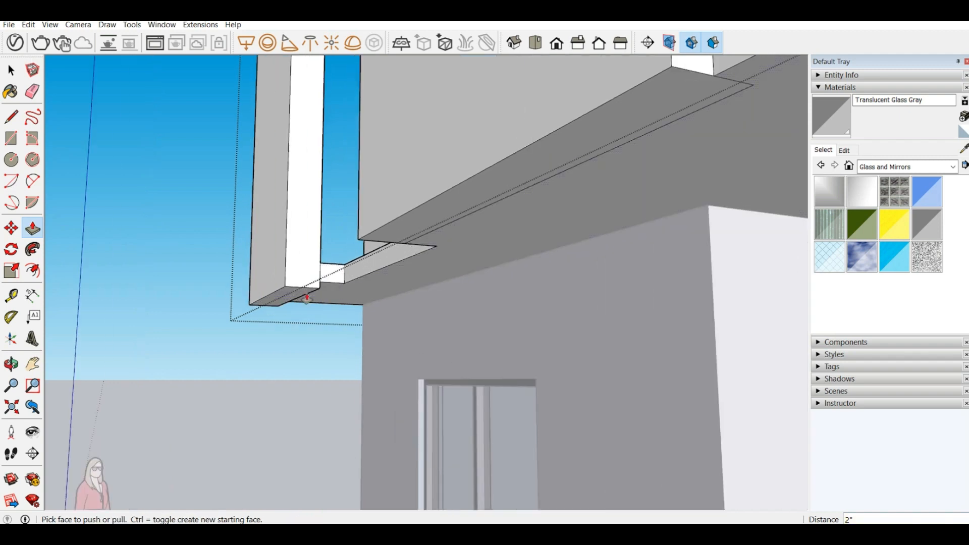
pyautogui.click(307, 299)
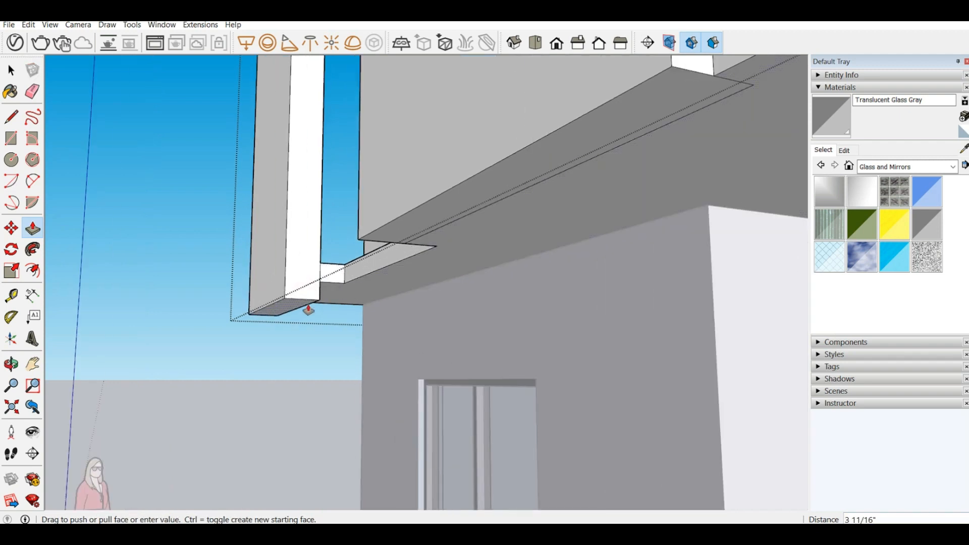
pyautogui.press('Return')
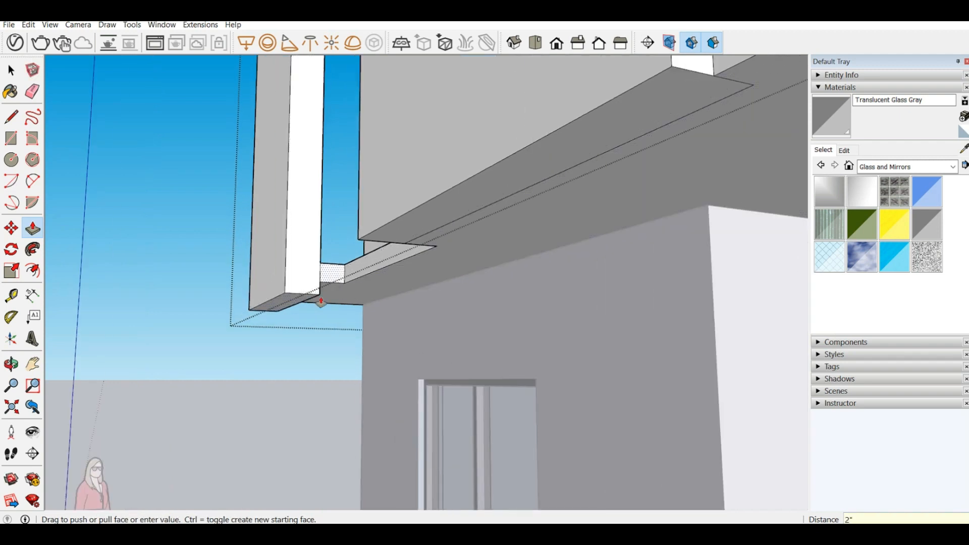
# Step: Pull the underside of the wide front wall panel down 4", level with the bottom of the narrow panel
pyautogui.scroll(1, 397, 244)
pyautogui.click(432, 215)
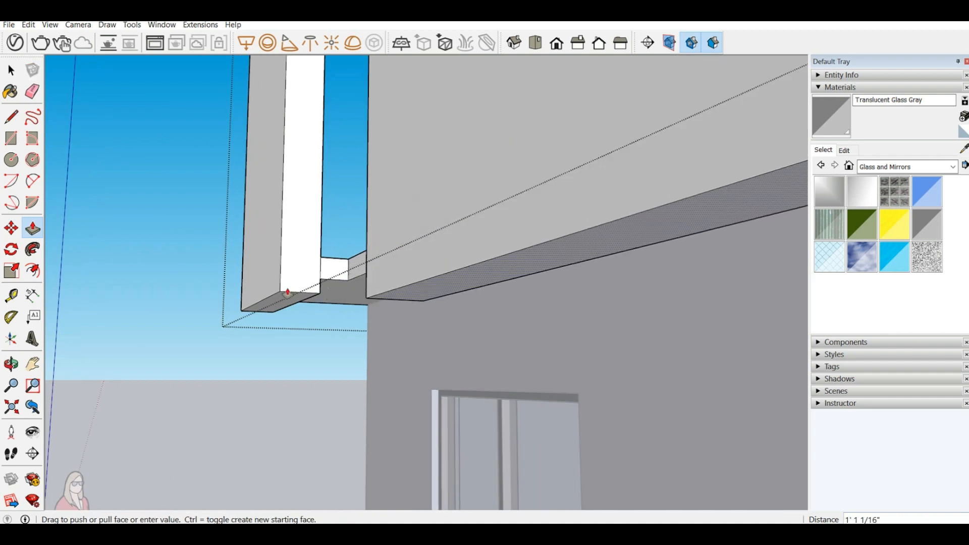
pyautogui.click(283, 296)
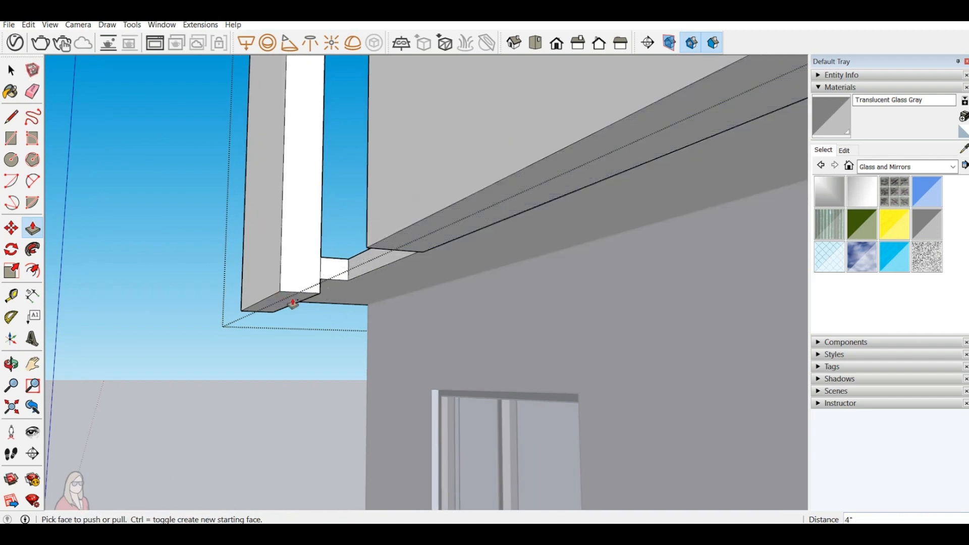
# Step: Extend the undersides of both the narrow and wide front panels 11" downward as new sections with matching bottoms
pyautogui.click(292, 304)
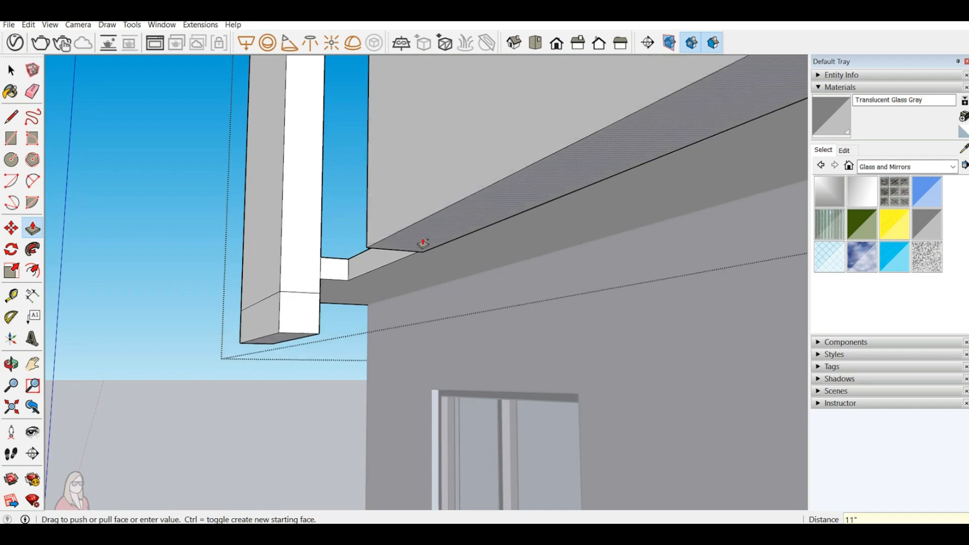
pyautogui.click(410, 256)
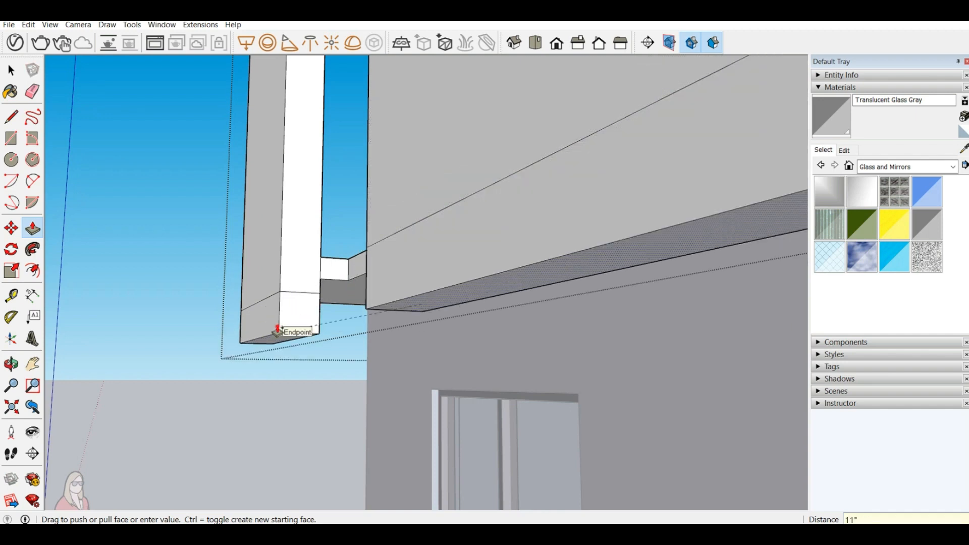
pyautogui.click(277, 330)
# Step: Pull the back face of the wide panel's new lower section 2' 11" to meet the ground-floor front wall
pyautogui.scroll(-3, 292, 331)
pyautogui.moveTo(461, 292); pyautogui.dragTo(318, 296, button='middle')
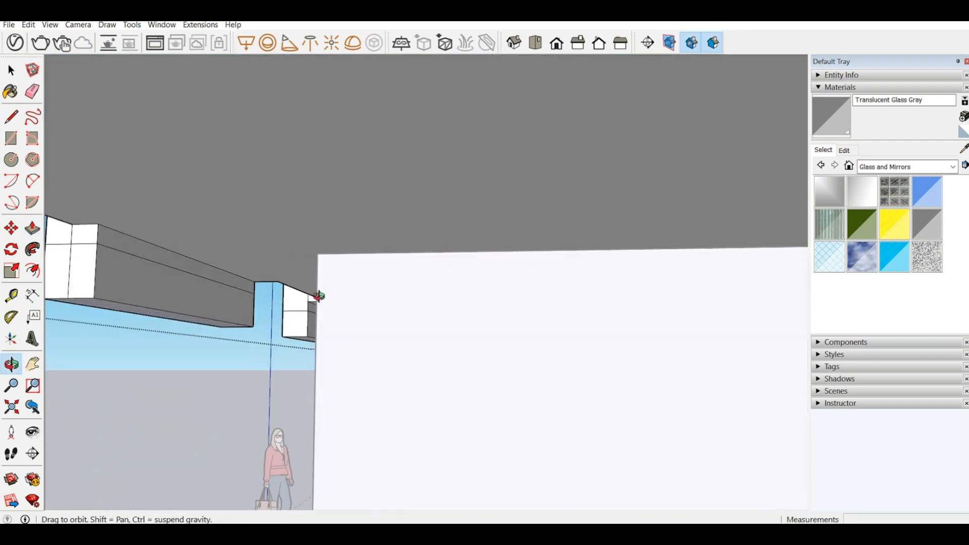
pyautogui.click(129, 277)
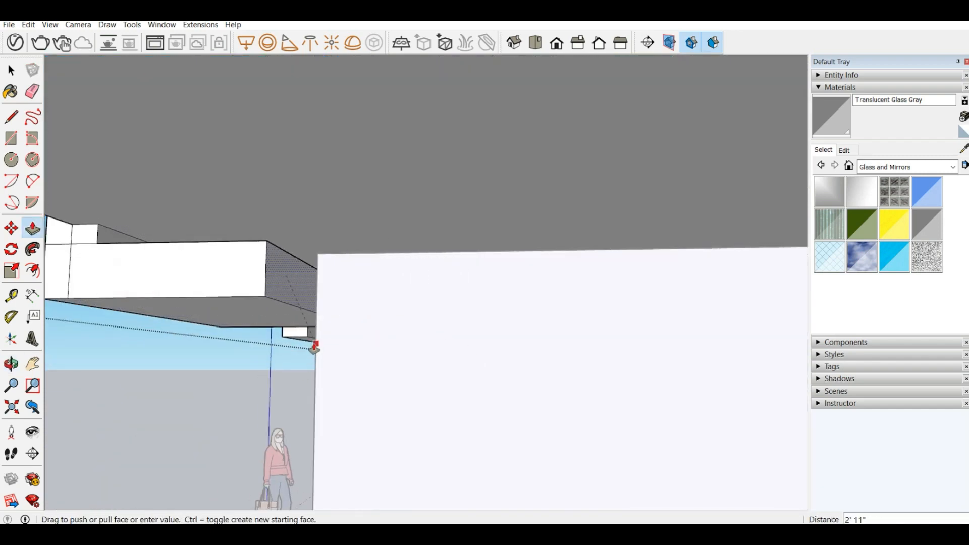
pyautogui.click(315, 347)
# Step: Split that section's back face with an 11" vertical line at the wall corner and pull the outer part about 10' 5 1/2" to the entrance wall
pyautogui.moveTo(315, 347)
pyautogui.mouseDown(button='middle')
pyautogui.moveTo(281, 296)
pyautogui.moveTo(316, 330)
pyautogui.mouseUp(button='middle')
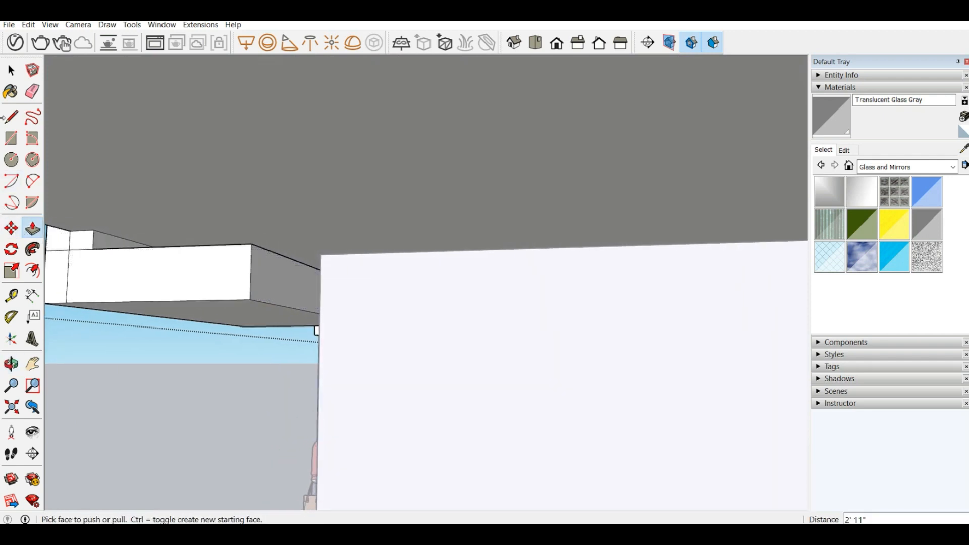
pyautogui.press('l')
pyautogui.click(319, 312)
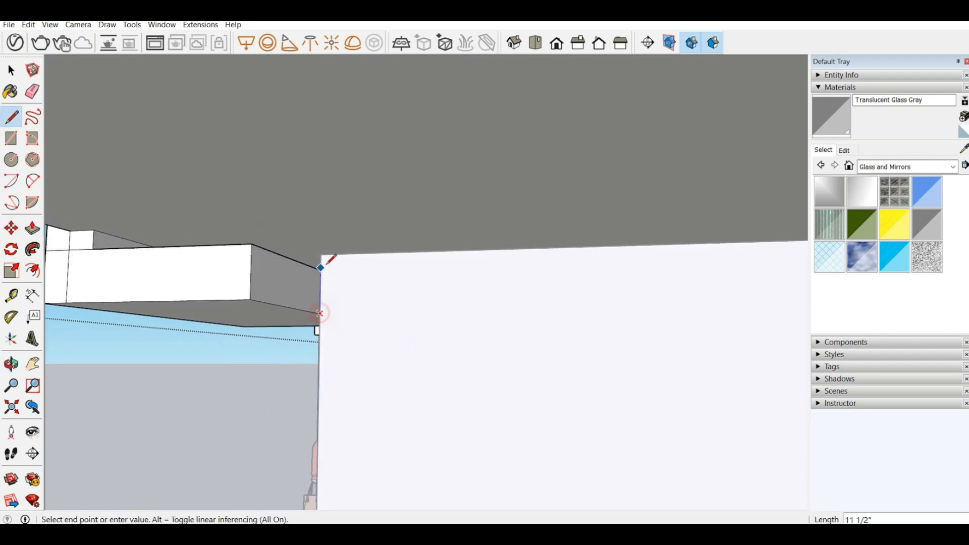
pyautogui.click(320, 269)
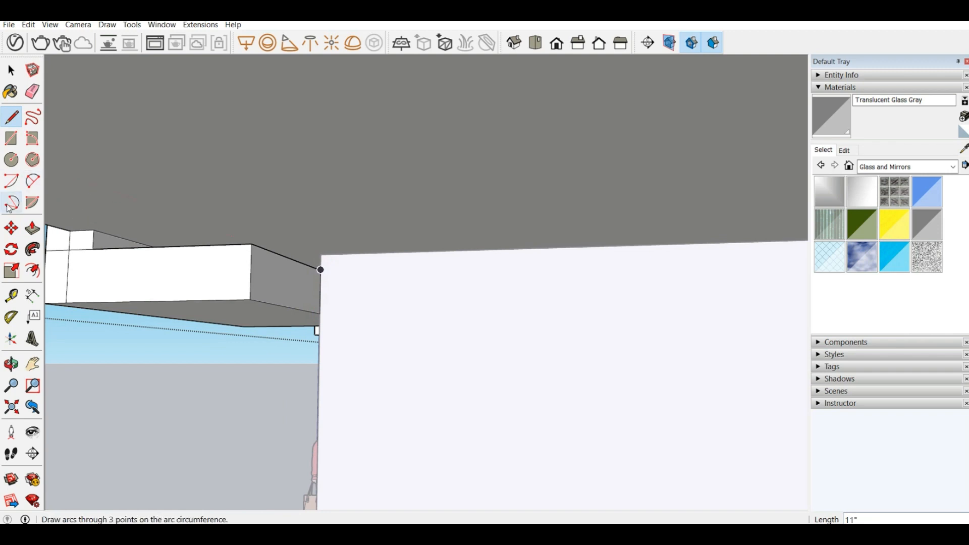
pyautogui.click(33, 229)
pyautogui.click(280, 295)
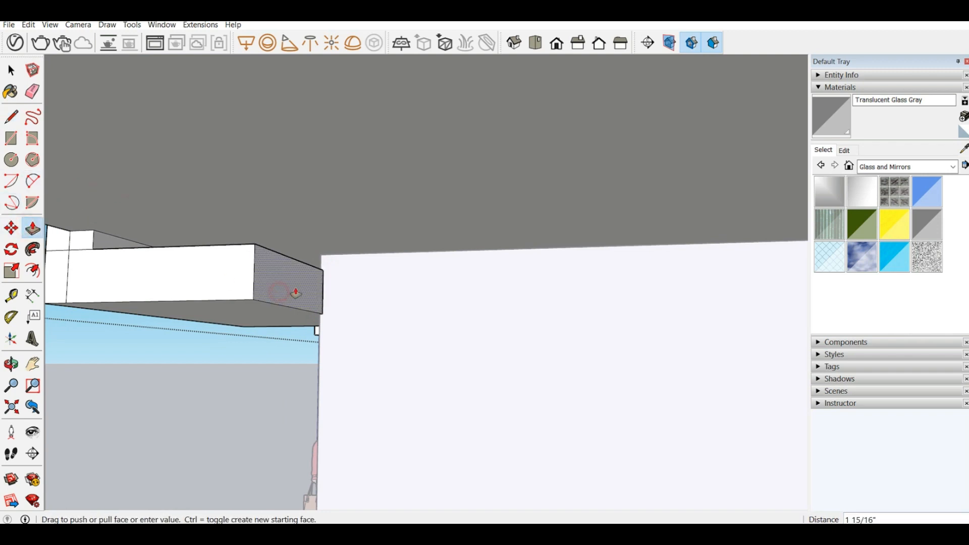
pyautogui.moveTo(421, 309); pyautogui.dragTo(605, 234, button='middle')
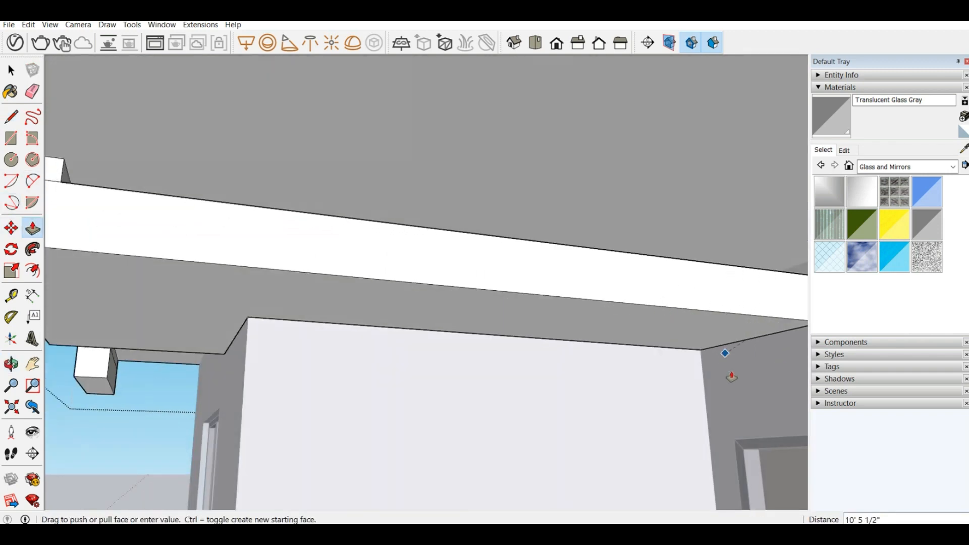
pyautogui.click(732, 376)
# Step: Pull the back face of the narrow panel's lower section 2' 11" to the ground-floor front wall
pyautogui.moveTo(583, 372); pyautogui.dragTo(273, 348, button='middle')
pyautogui.click(293, 338)
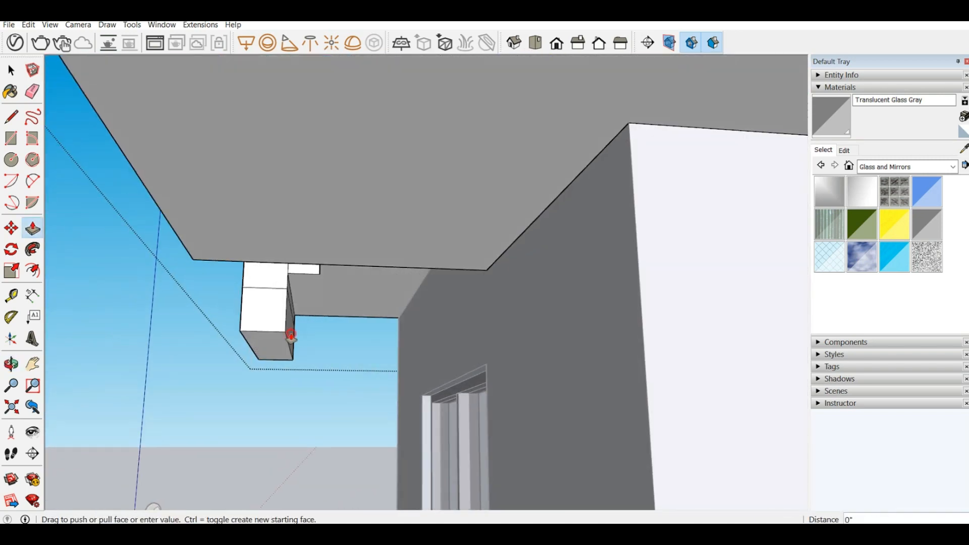
pyautogui.click(413, 373)
# Step: Examine the extended panels on the front facade, the balcony underside, and the upper-floor side wall and rooms
pyautogui.moveTo(218, 318); pyautogui.dragTo(505, 409, button='middle')
pyautogui.scroll(-5, 68, 236)
pyautogui.moveTo(282, 295); pyautogui.dragTo(343, 322, button='middle')
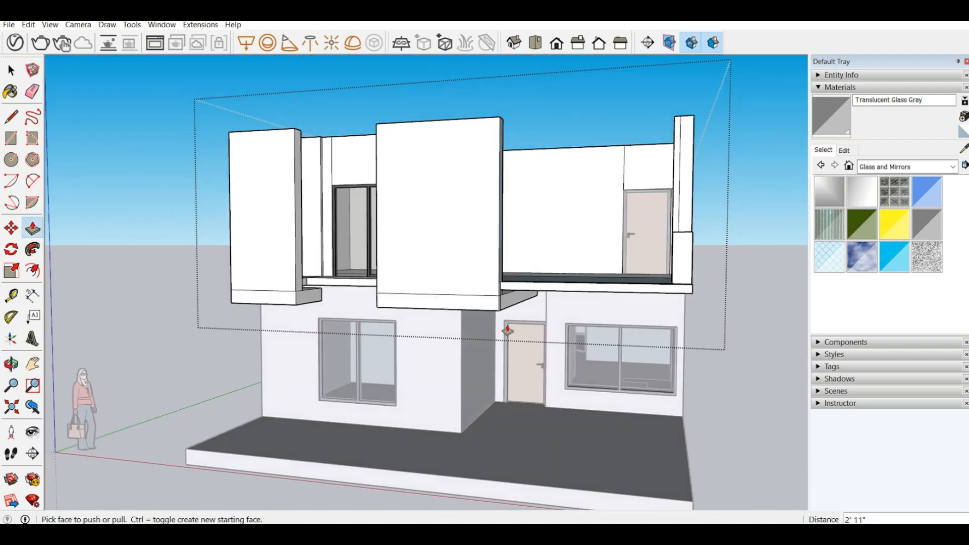
pyautogui.moveTo(489, 330); pyautogui.dragTo(530, 290, button='middle')
pyautogui.scroll(1, 640, 293)
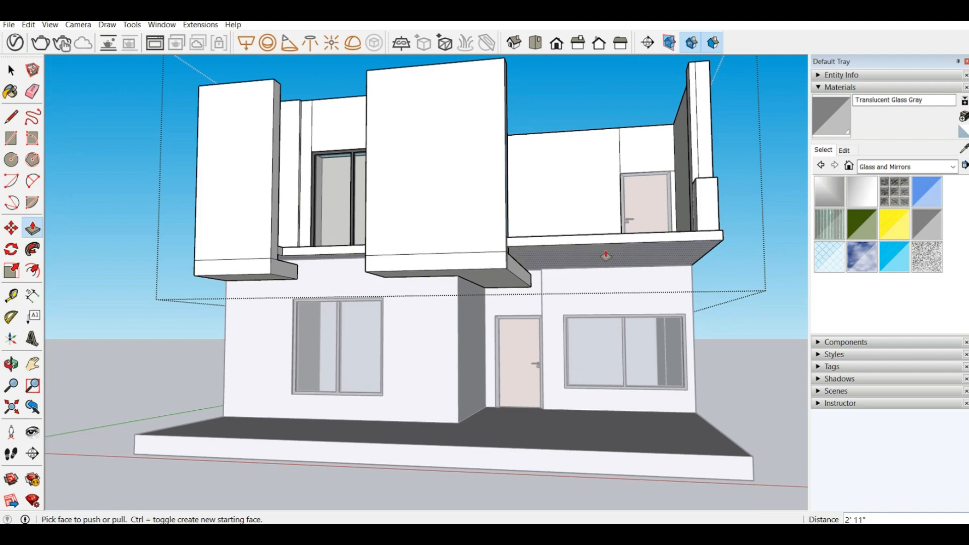
pyautogui.moveTo(694, 277); pyautogui.dragTo(627, 283, button='middle')
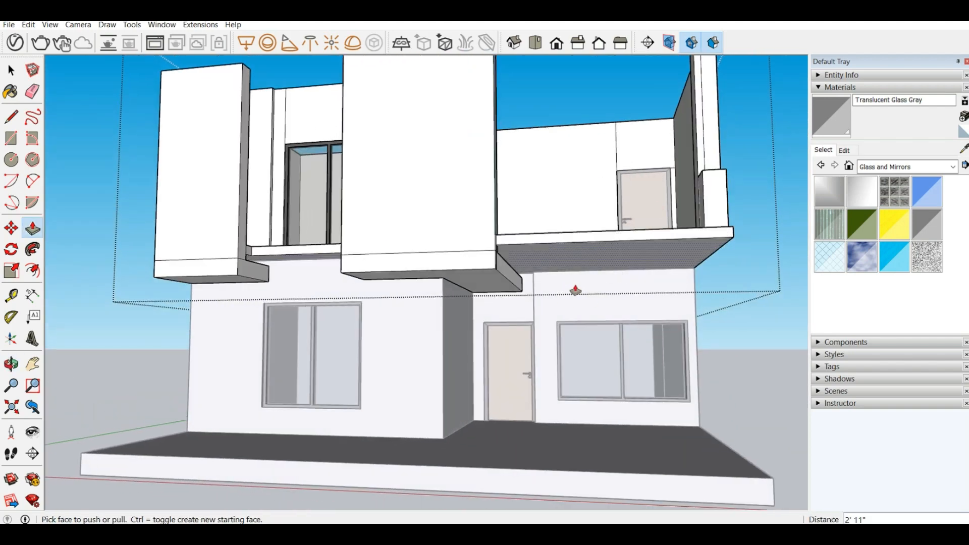
pyautogui.scroll(-3, 626, 281)
pyautogui.moveTo(625, 281); pyautogui.dragTo(111, 300, button='middle')
pyautogui.scroll(2, 424, 450)
pyautogui.moveTo(393, 429); pyautogui.dragTo(452, 288, button='middle')
pyautogui.scroll(-2, 493, 368)
pyautogui.scroll(-2, 467, 253)
pyautogui.moveTo(467, 253); pyautogui.dragTo(468, 288, button='middle')
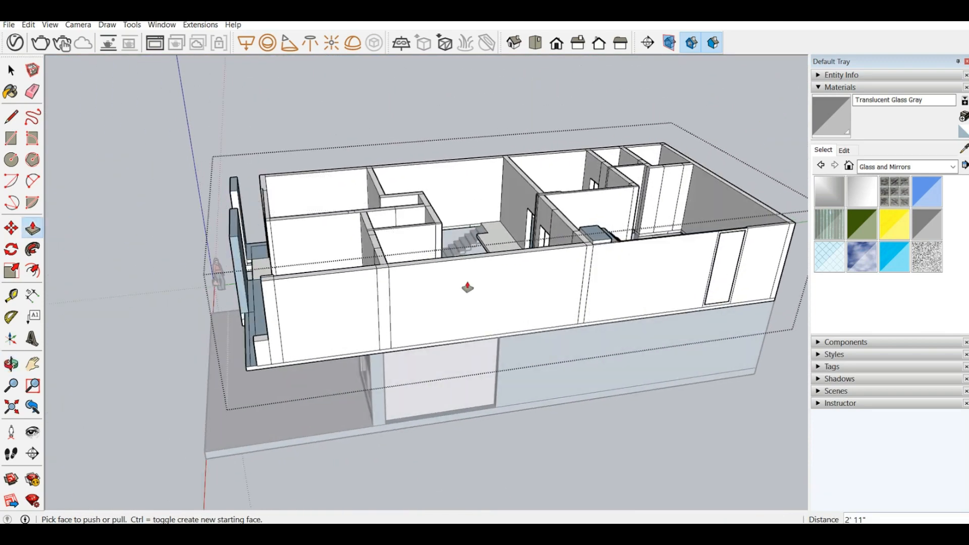
pyautogui.scroll(3, 600, 235)
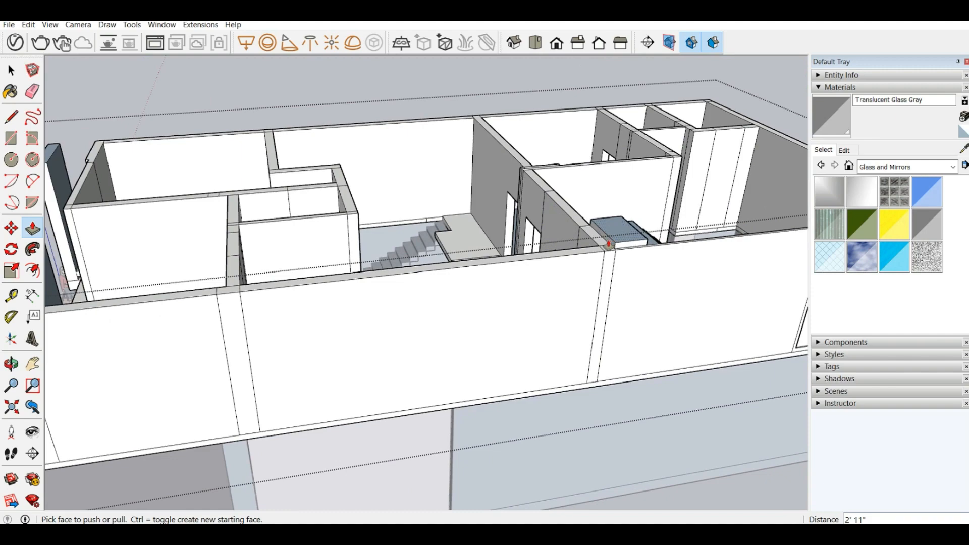
# Step: Extend the stair-landing slab as a strip 22' 7" along the top of the side wall, ending at the front cross wall
pyautogui.moveTo(609, 244); pyautogui.dragTo(159, 303)
pyautogui.scroll(-4, 428, 273)
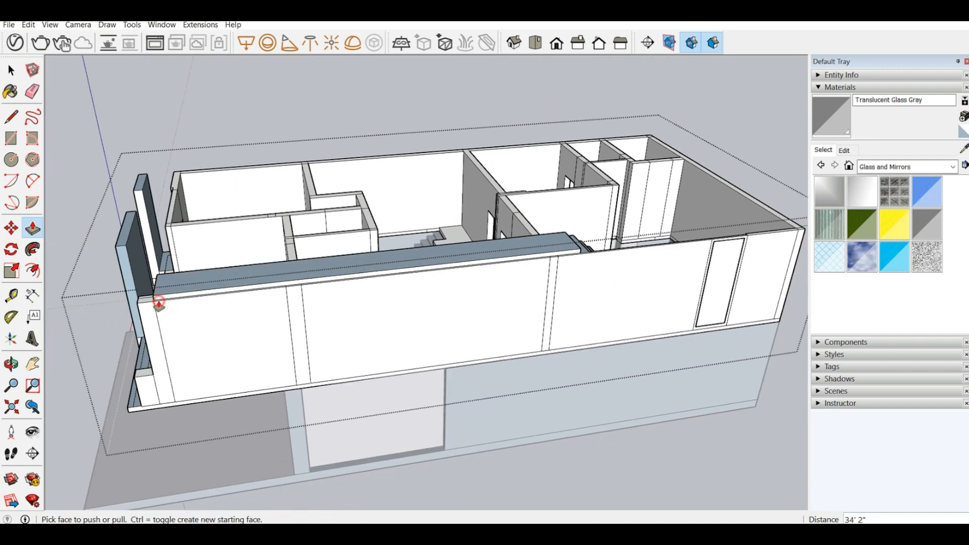
pyautogui.moveTo(159, 303); pyautogui.dragTo(458, 318, button='middle')
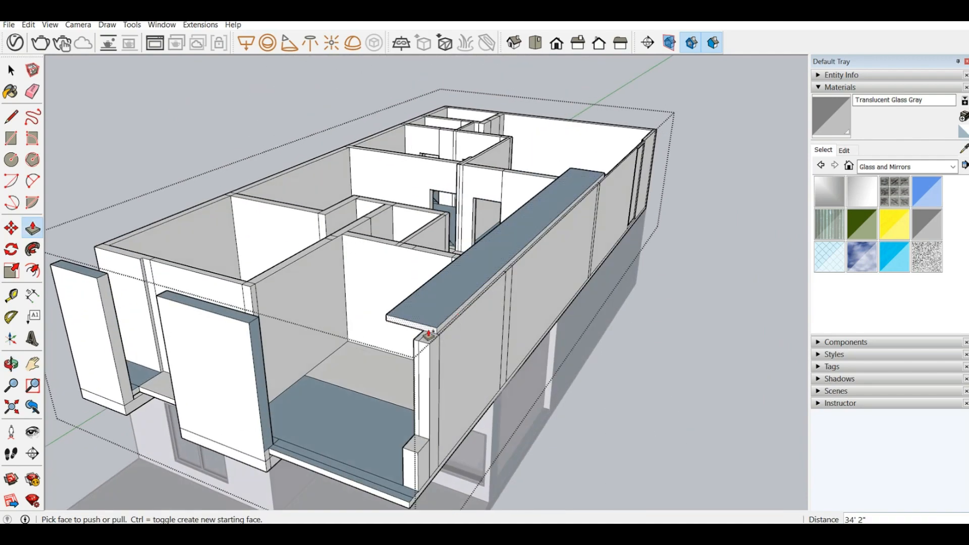
pyautogui.moveTo(429, 334); pyautogui.dragTo(514, 266)
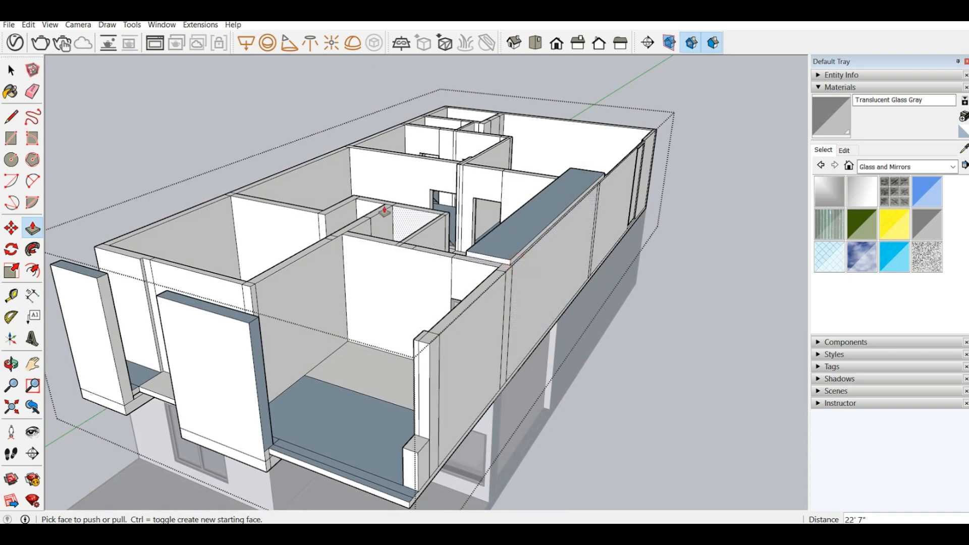
# Step: Widen the slab strip in stages across the rooms to the opposite outer wall, including pulls of 6' 3", 8 1/2", 3' 2" and 10' 6 1/2"
pyautogui.moveTo(374, 212); pyautogui.dragTo(551, 206, button='middle')
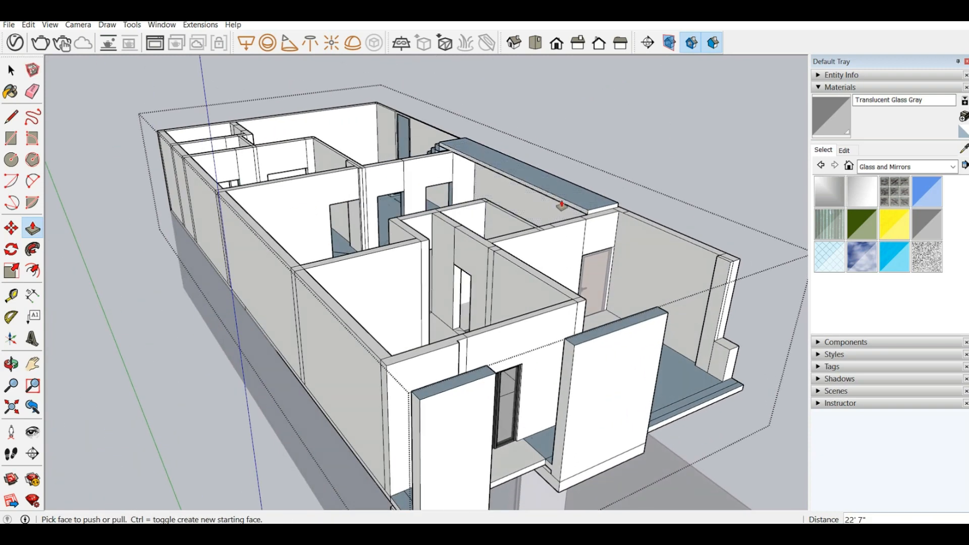
pyautogui.moveTo(562, 205); pyautogui.dragTo(449, 241)
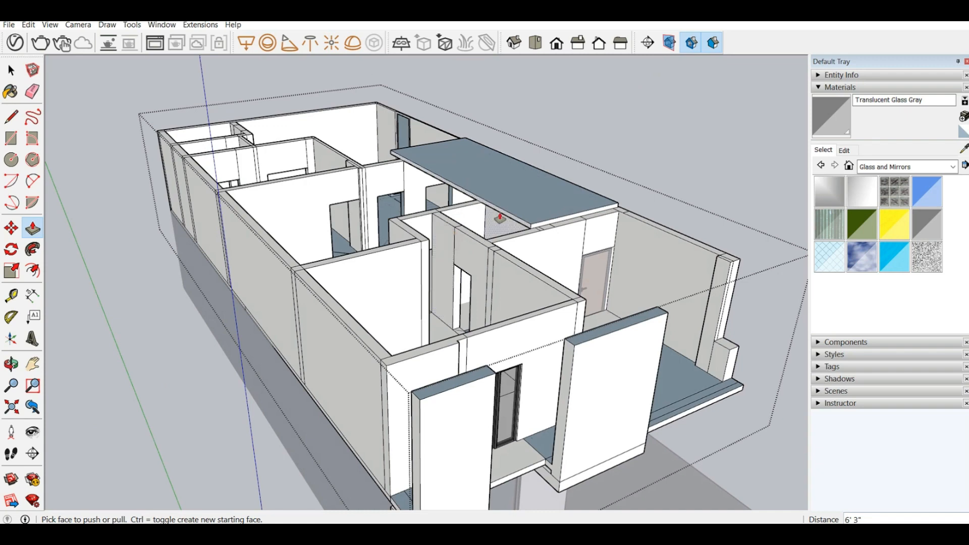
pyautogui.moveTo(501, 218); pyautogui.dragTo(363, 258)
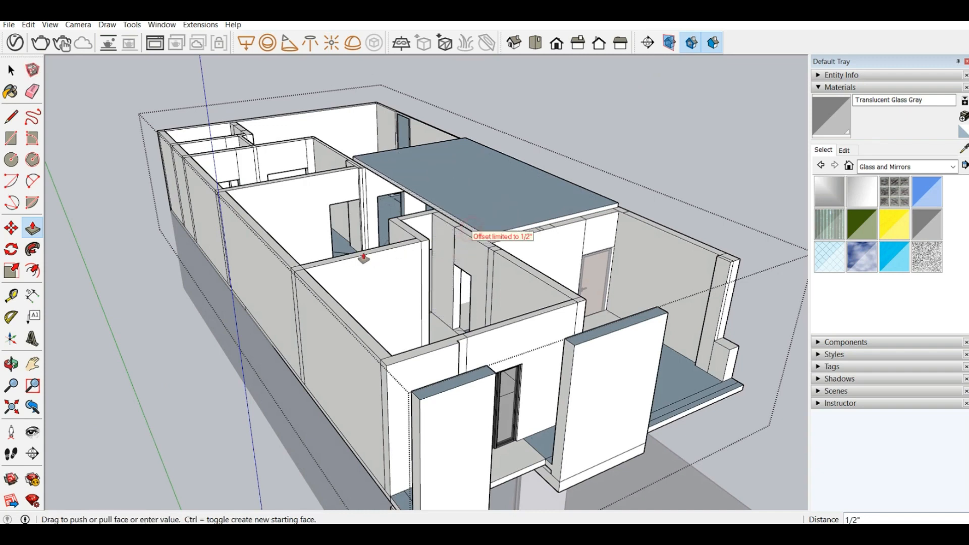
pyautogui.moveTo(364, 291); pyautogui.dragTo(498, 288)
pyautogui.moveTo(480, 241); pyautogui.dragTo(438, 297)
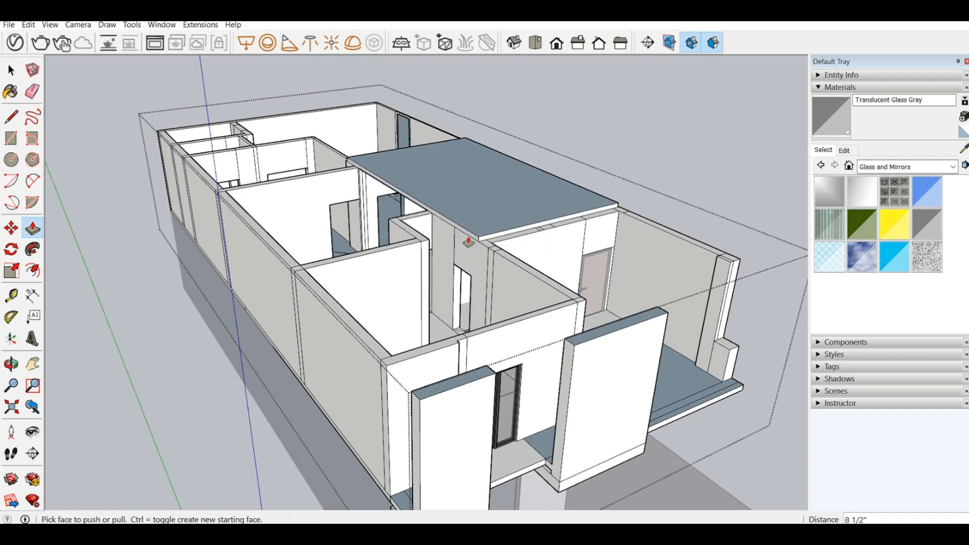
pyautogui.moveTo(469, 241); pyautogui.dragTo(264, 274)
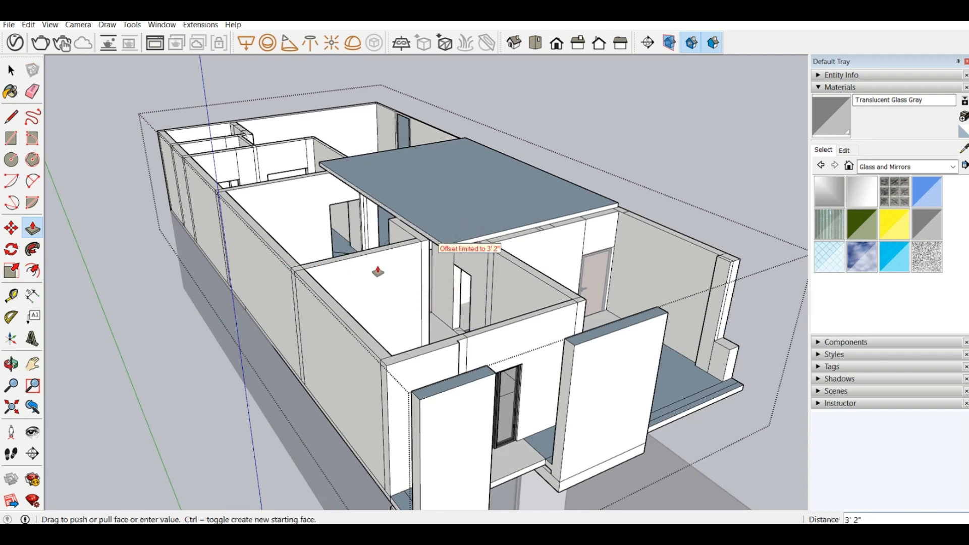
pyautogui.moveTo(417, 302); pyautogui.dragTo(421, 327)
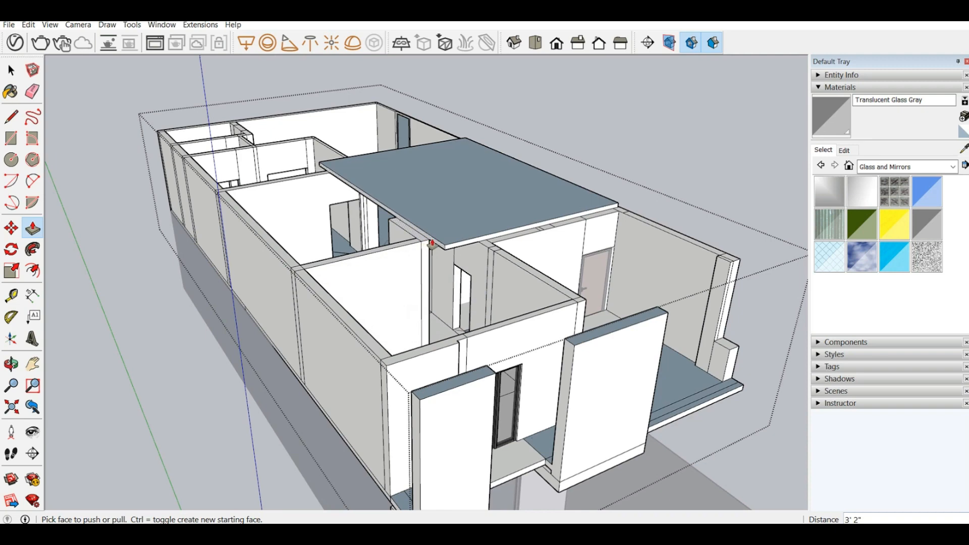
pyautogui.moveTo(432, 243); pyautogui.dragTo(421, 288)
pyautogui.moveTo(433, 246); pyautogui.dragTo(266, 264)
# Step: Split the slab's stair-side edge face with a 5" vertical line at the partition wall and reverse the section over the bedroom side
pyautogui.moveTo(266, 264); pyautogui.dragTo(480, 390, button='middle')
pyautogui.scroll(5, 480, 389)
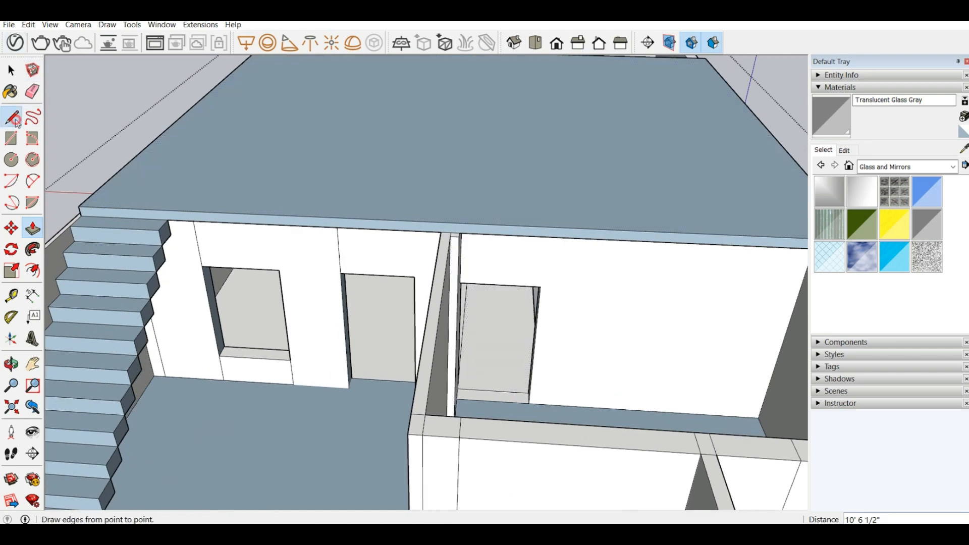
pyautogui.click(11, 117)
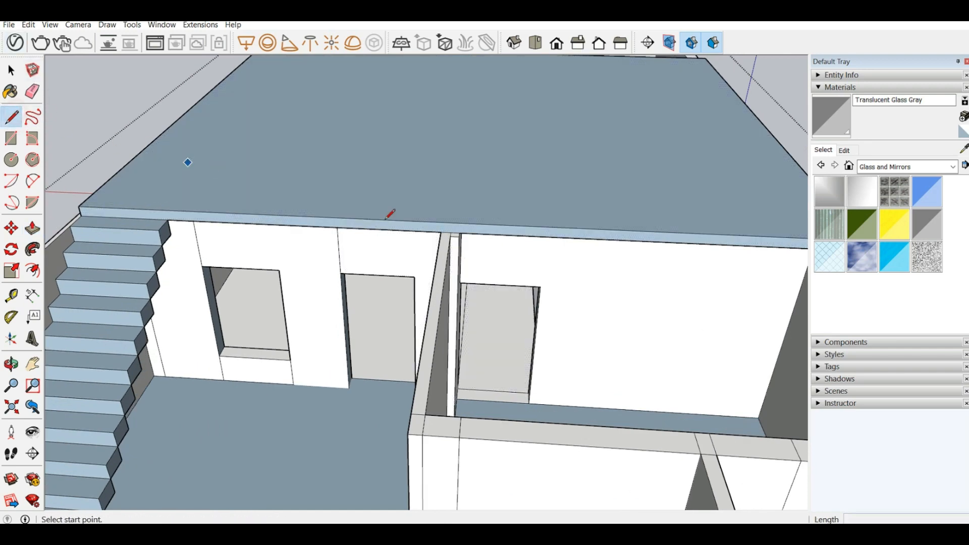
pyautogui.moveTo(442, 231); pyautogui.dragTo(441, 220)
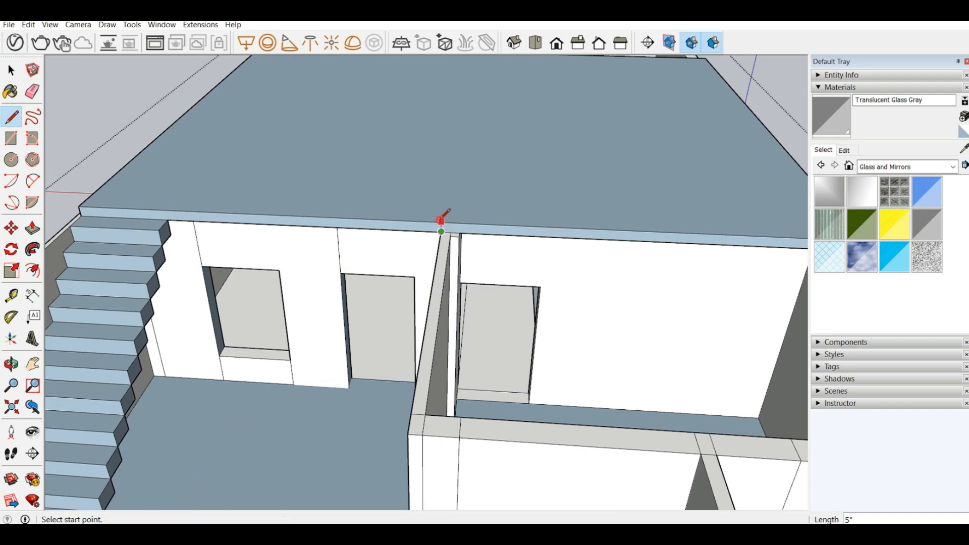
pyautogui.scroll(3, 513, 230)
pyautogui.rightClick(496, 219)
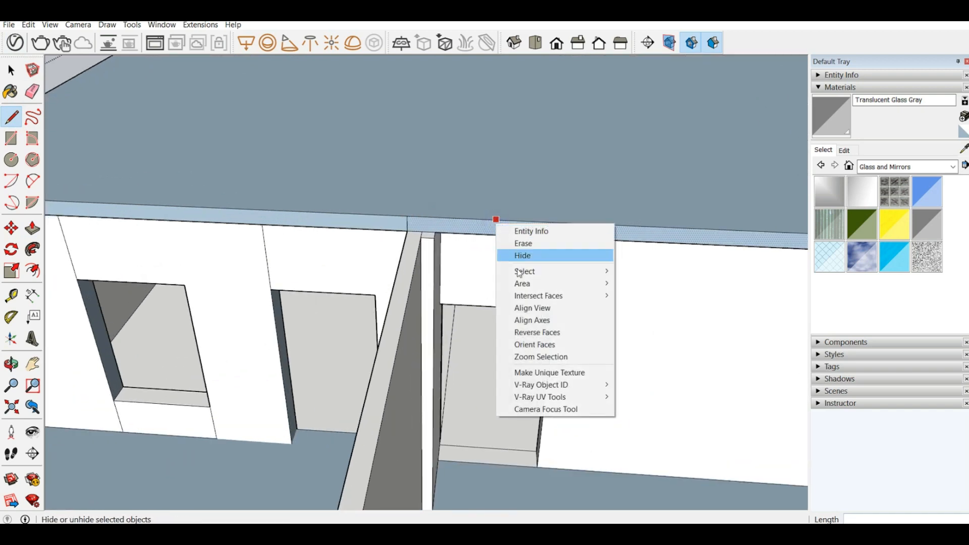
pyautogui.click(535, 333)
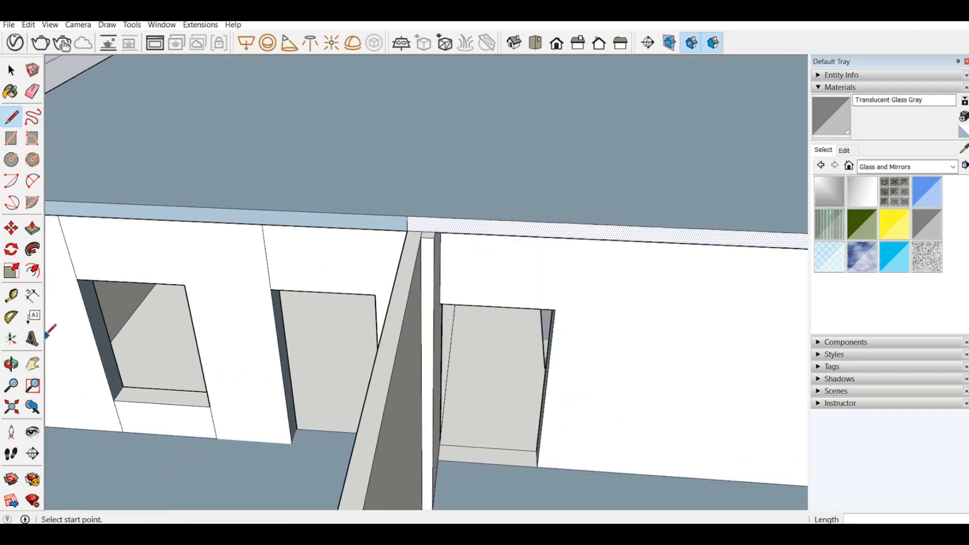
# Step: Extend the reversed edge section over the rooms beside the stairwell, finishing with a 6' 2" pull past the cross wall
pyautogui.click(33, 236)
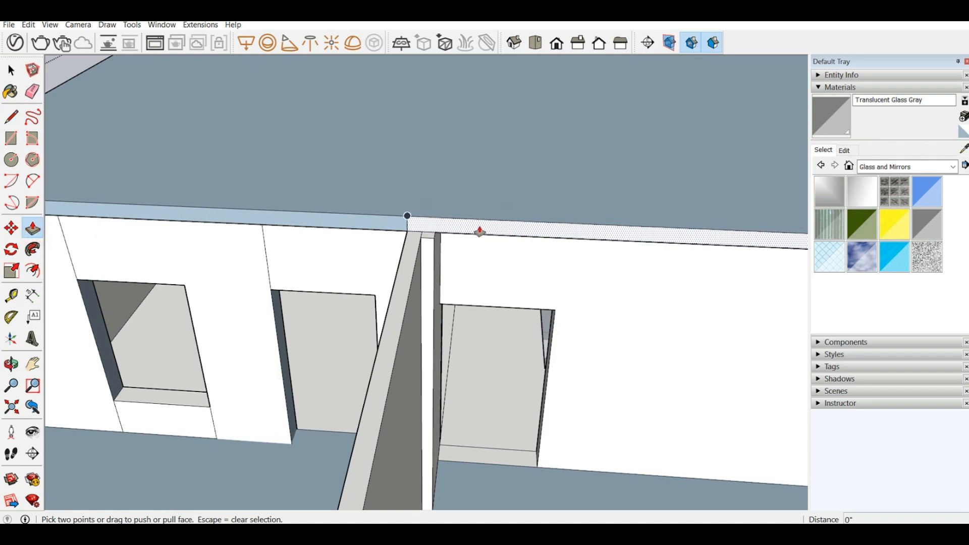
pyautogui.click(479, 231)
pyautogui.scroll(-5, 328, 197)
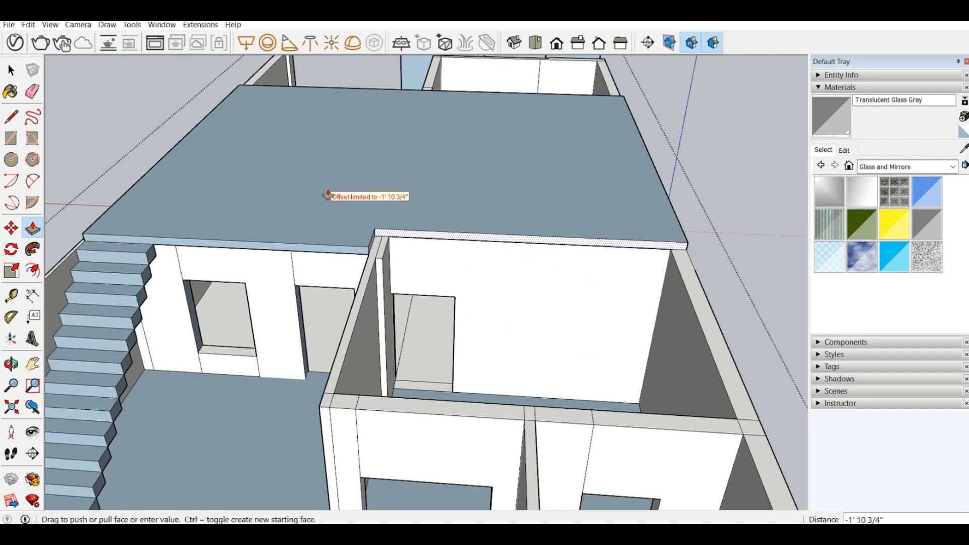
pyautogui.scroll(-3, 328, 196)
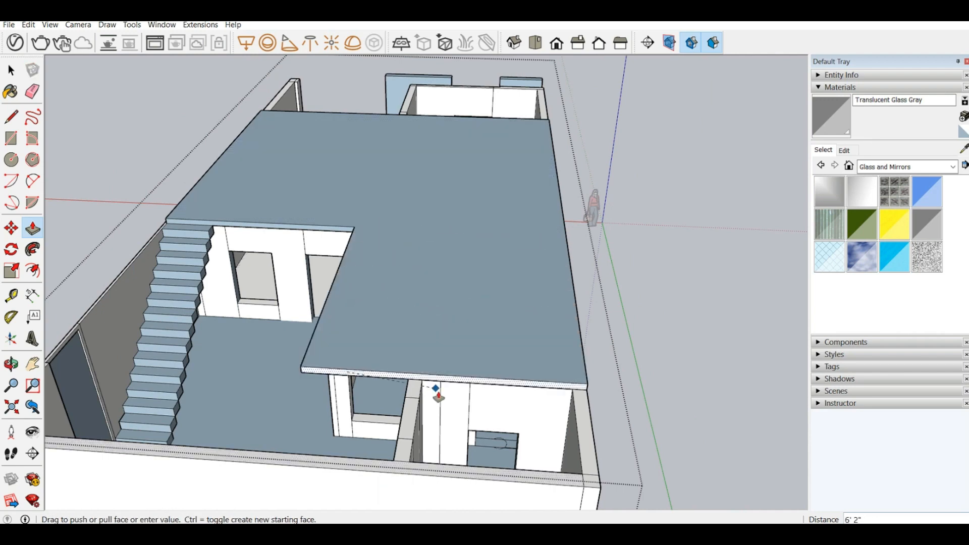
pyautogui.click(444, 401)
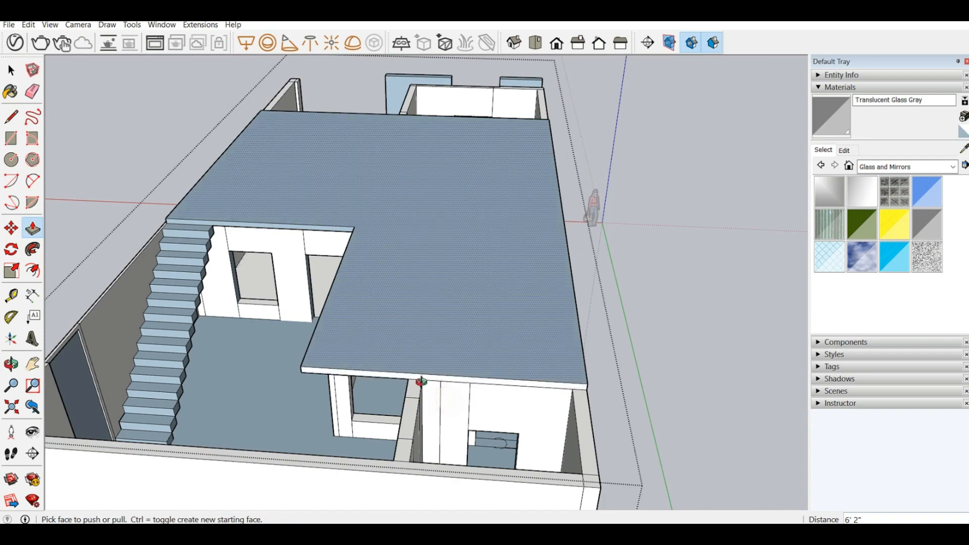
# Step: Push the overhanging end face of the extended slab back 9" towards the cross wall
pyautogui.moveTo(419, 386); pyautogui.dragTo(575, 399, button='middle')
pyautogui.scroll(5, 613, 372)
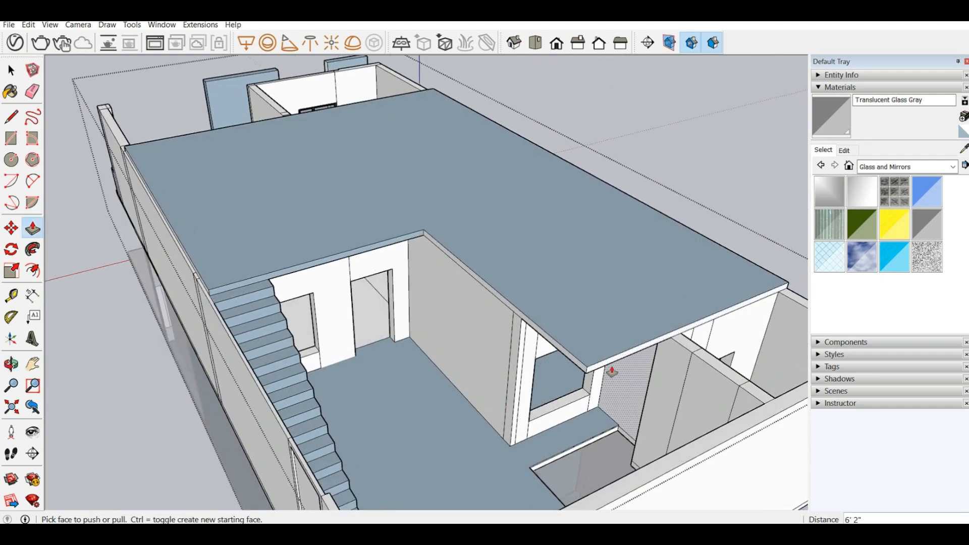
pyautogui.click(598, 370)
pyautogui.click(540, 472)
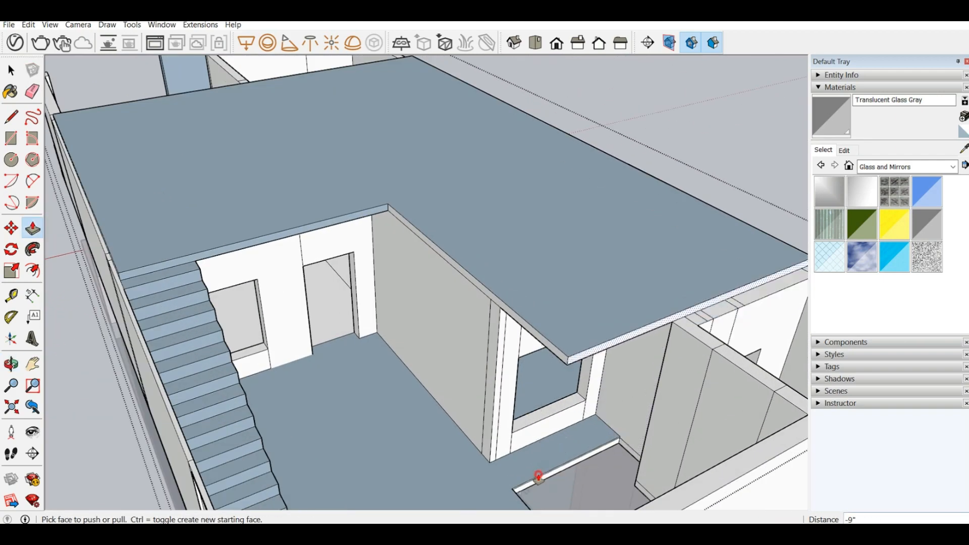
pyautogui.moveTo(504, 353); pyautogui.dragTo(477, 380, button='middle')
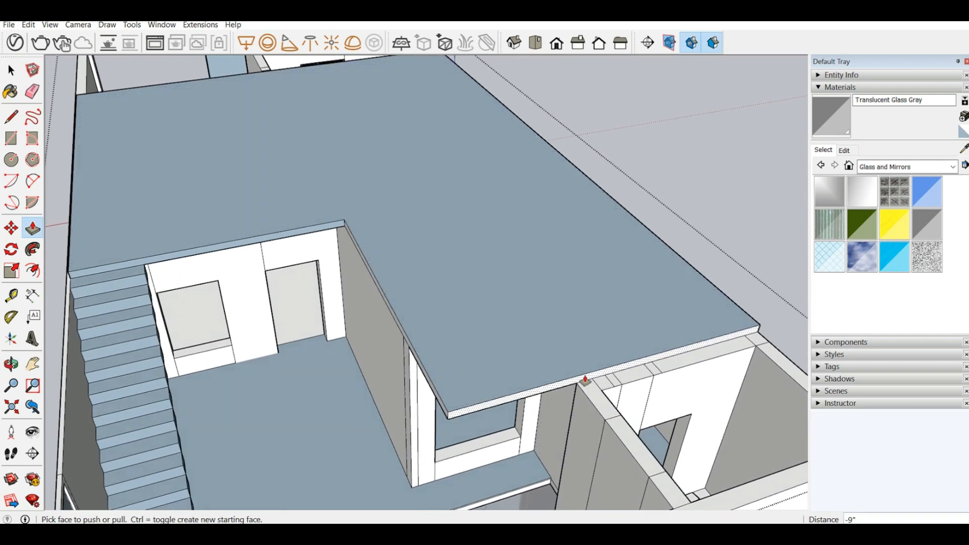
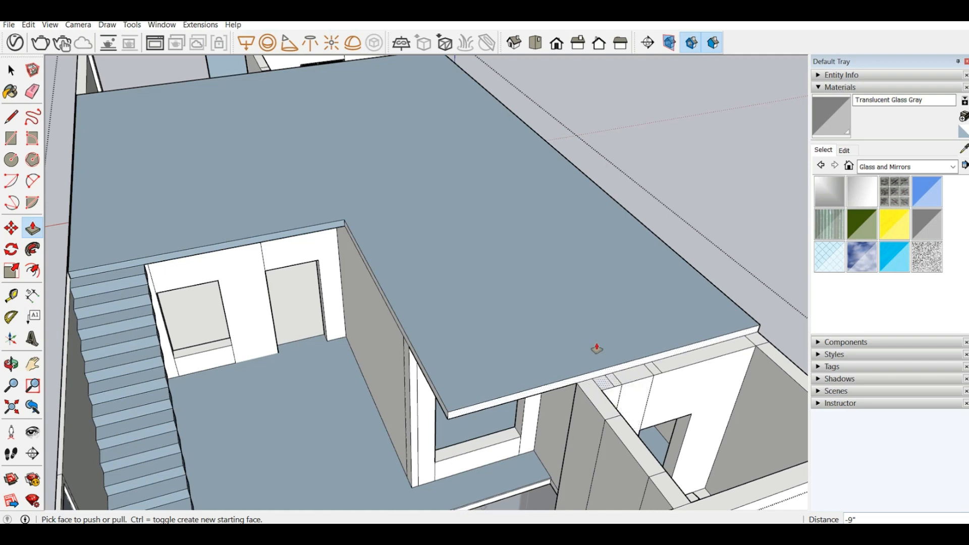
# Step: Split the slab's end face with a 5" vertical line where it meets the bathroom's partition wall
pyautogui.click(11, 118)
pyautogui.scroll(3, 555, 369)
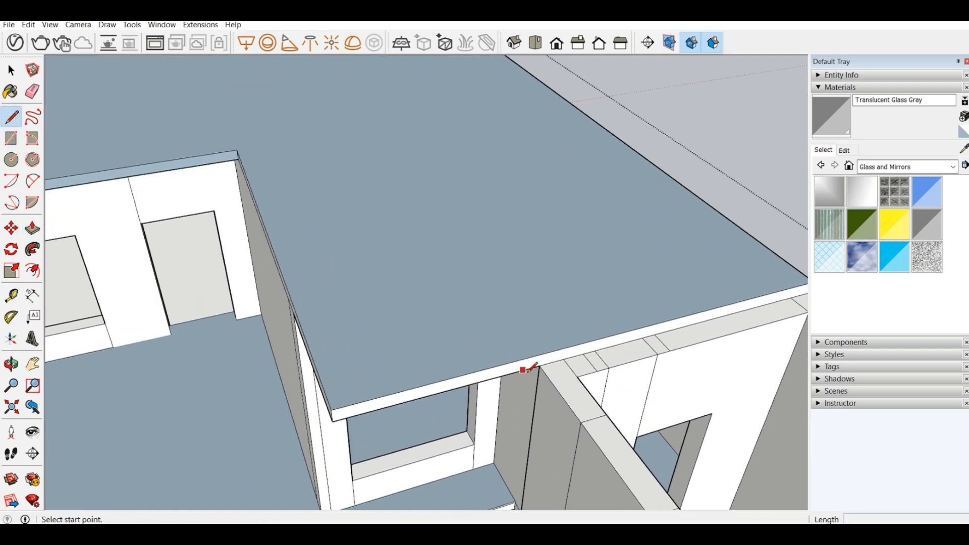
pyautogui.click(540, 364)
pyautogui.press('Escape')
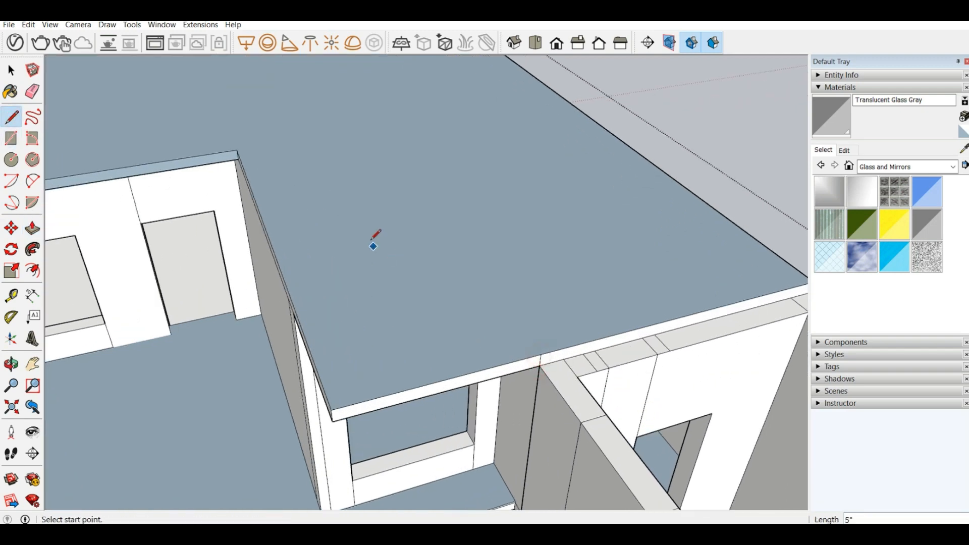
pyautogui.scroll(-3, 372, 242)
pyautogui.moveTo(271, 424); pyautogui.dragTo(515, 347, button='middle')
pyautogui.scroll(3, 519, 343)
pyautogui.moveTo(512, 267); pyautogui.dragTo(277, 190, button='middle')
pyautogui.click(33, 231)
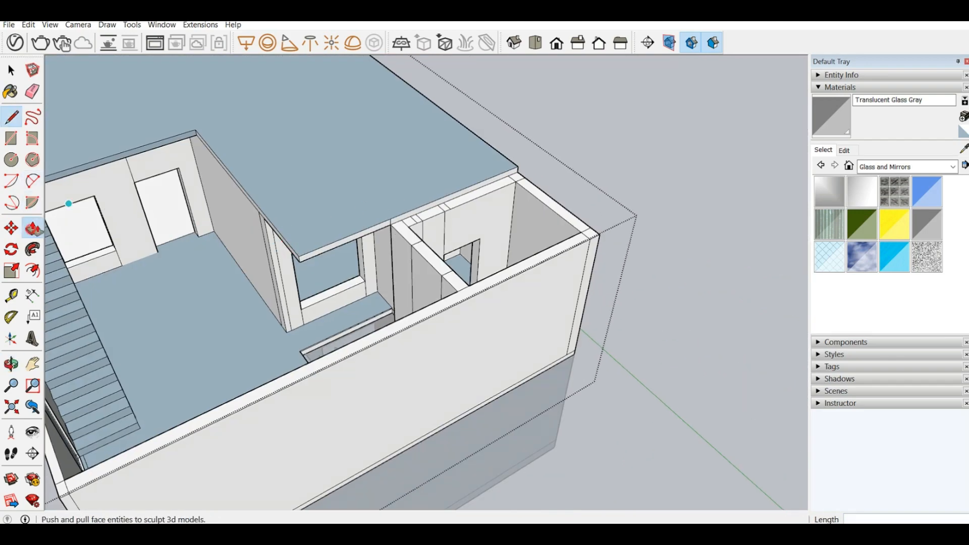
pyautogui.moveTo(401, 221); pyautogui.dragTo(471, 300)
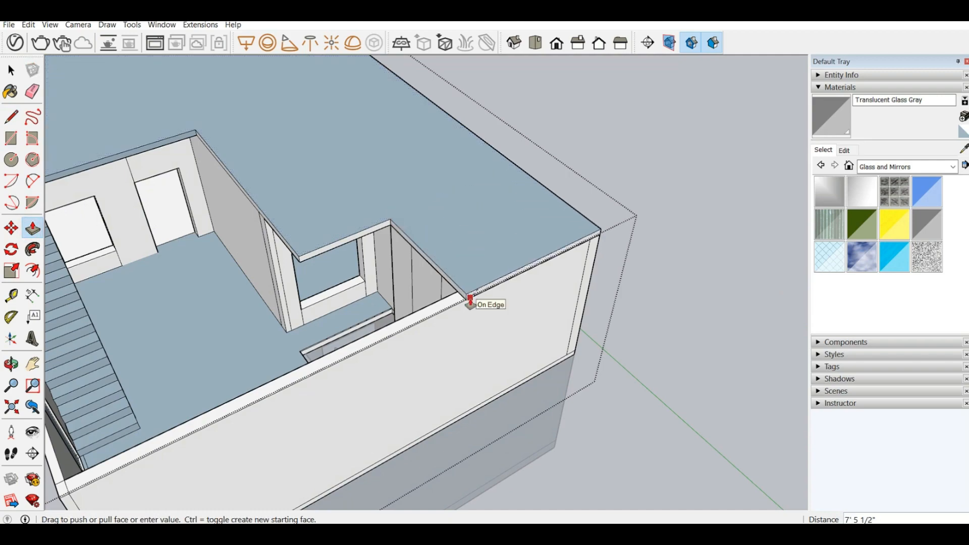
pyautogui.press('Escape')
# Step: Push the middle section of the bathroom wall's top down 3' to cut a window opening
pyautogui.moveTo(424, 273); pyautogui.dragTo(604, 285, button='middle')
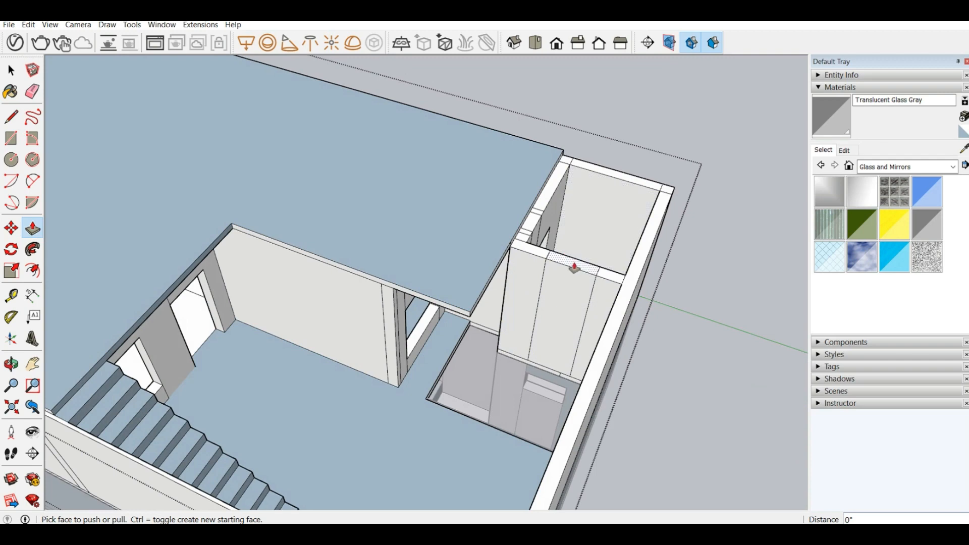
pyautogui.moveTo(574, 268); pyautogui.dragTo(548, 303)
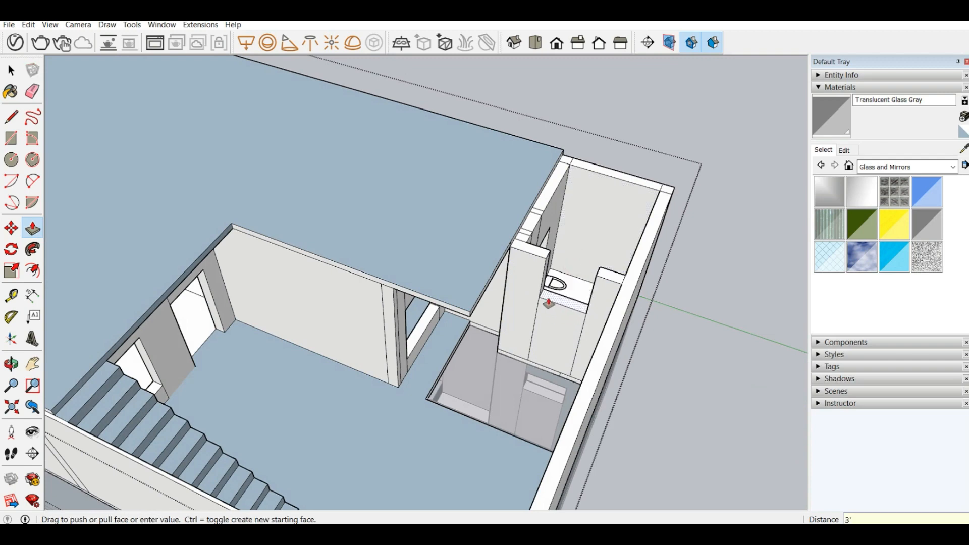
pyautogui.press('Return')
# Step: Mark the upper 9" of the window opening's side face with a line and pull that section 3' across as a lintel
pyautogui.scroll(6, 559, 275)
pyautogui.moveTo(508, 241); pyautogui.dragTo(472, 222, button='middle')
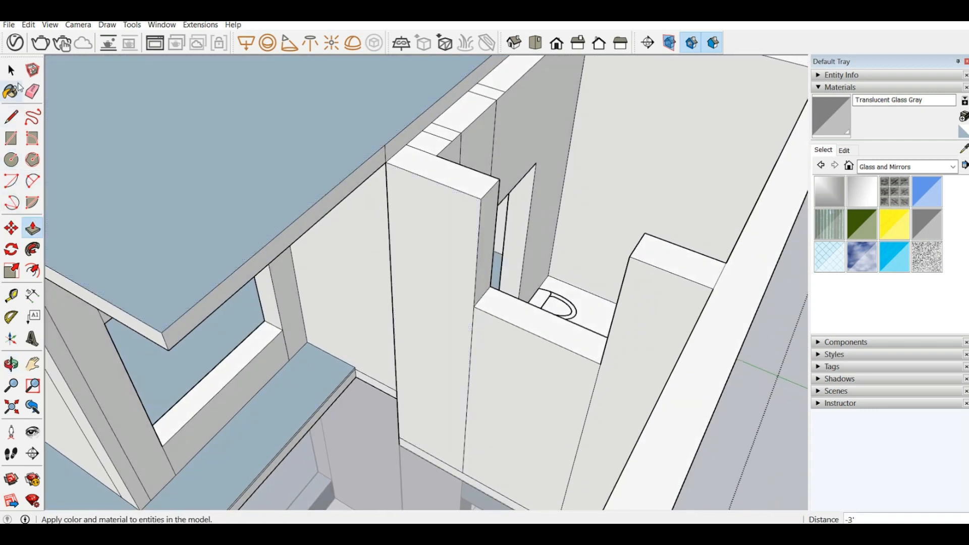
pyautogui.click(12, 117)
pyautogui.click(481, 199)
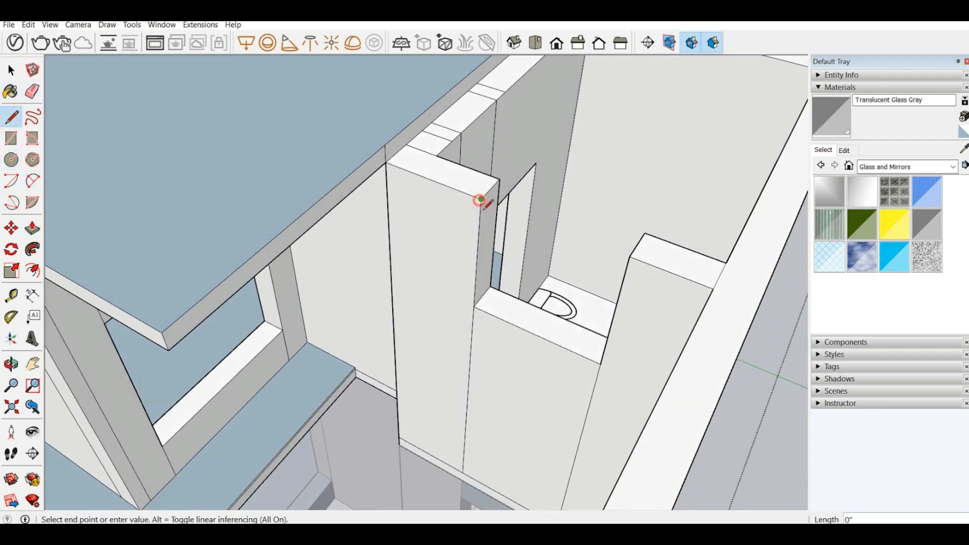
pyautogui.click(478, 239)
pyautogui.click(478, 238)
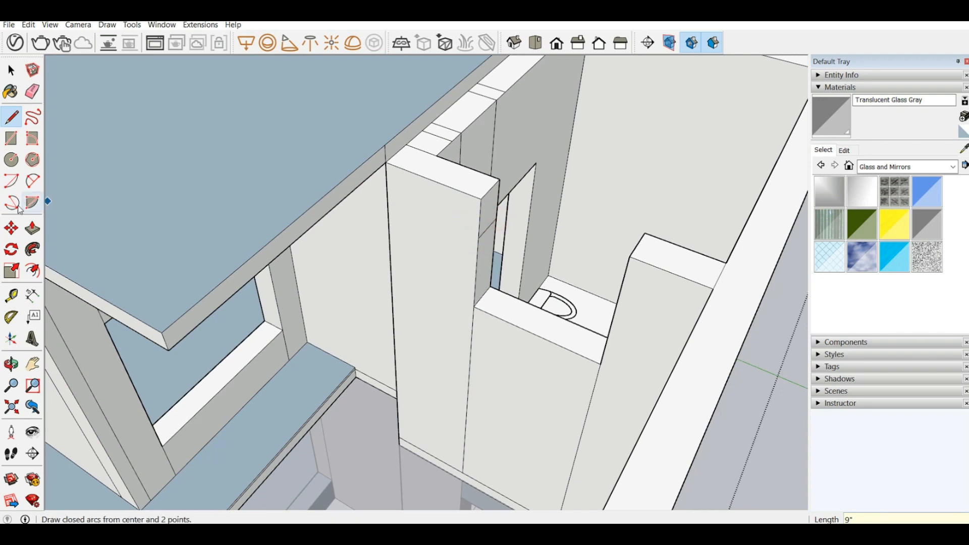
pyautogui.press('p')
pyautogui.moveTo(495, 207); pyautogui.dragTo(627, 276)
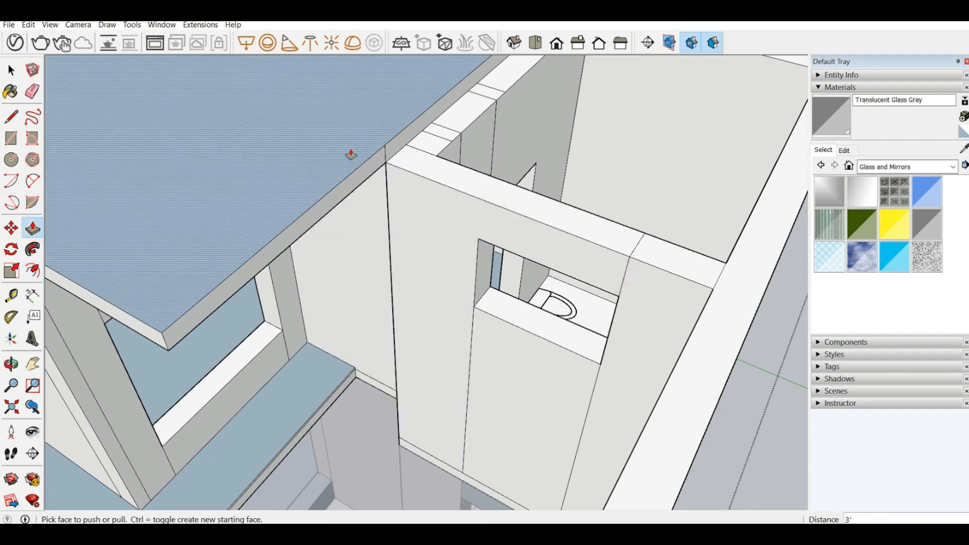
# Step: Pull the split slab section 7' 5 1/2" over the bathroom to the outer wall and project its edge 1' past the window wall
pyautogui.moveTo(393, 153); pyautogui.dragTo(717, 331)
pyautogui.scroll(-5, 555, 221)
pyautogui.moveTo(547, 225); pyautogui.dragTo(512, 190, button='middle')
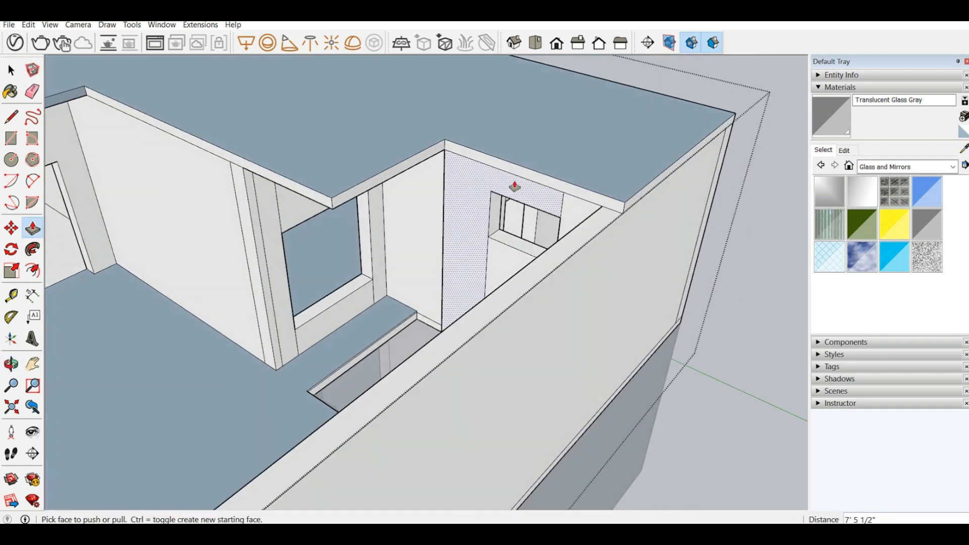
pyautogui.moveTo(518, 180); pyautogui.dragTo(493, 193)
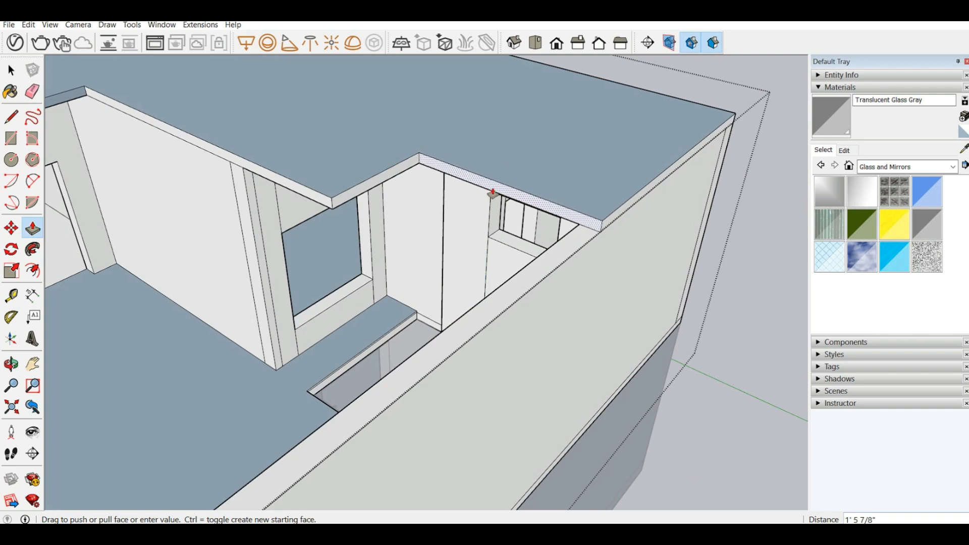
pyautogui.press('Return')
# Step: Pull the floor edge sections at the foot of the bathroom's window wall 1' out over the floor opening
pyautogui.moveTo(435, 222); pyautogui.dragTo(645, 268, button='middle')
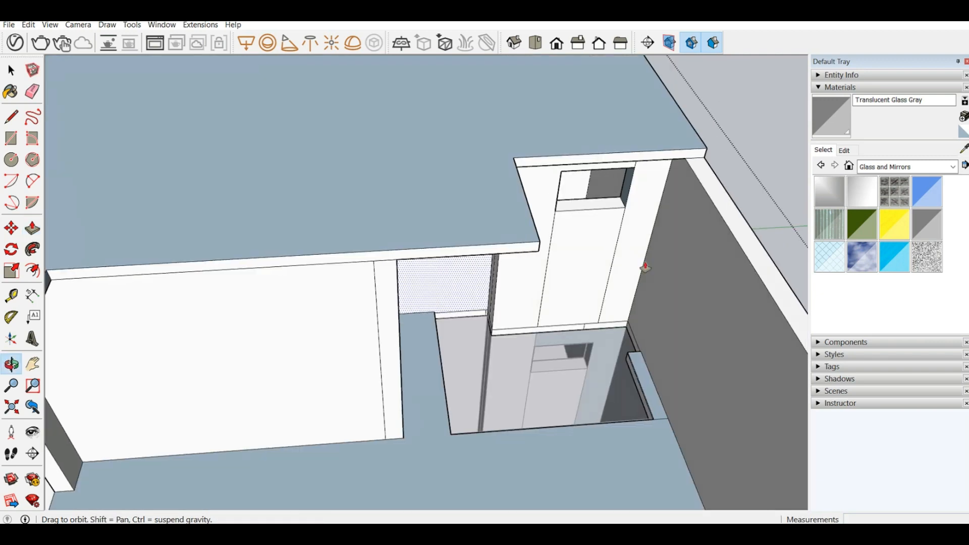
pyautogui.scroll(-2, 622, 267)
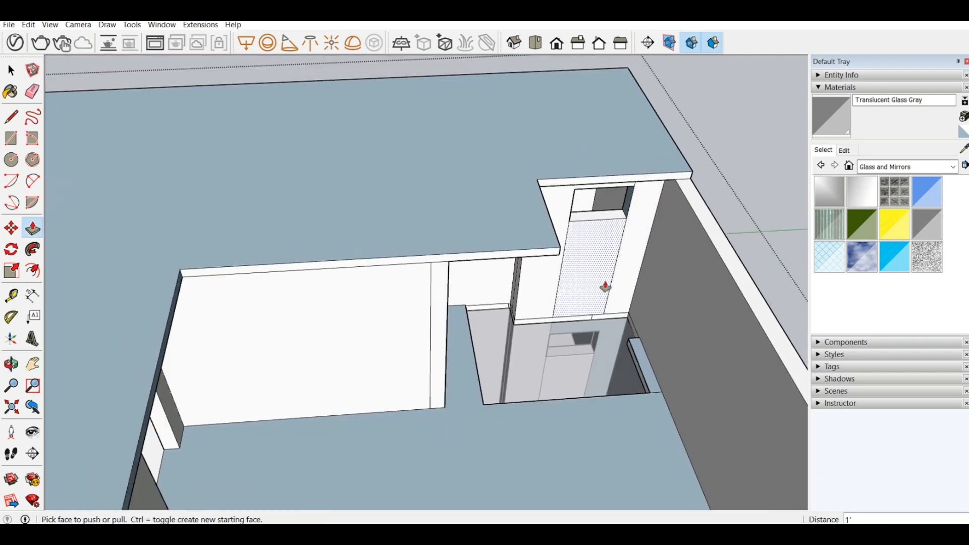
pyautogui.click(573, 325)
pyautogui.click(620, 174)
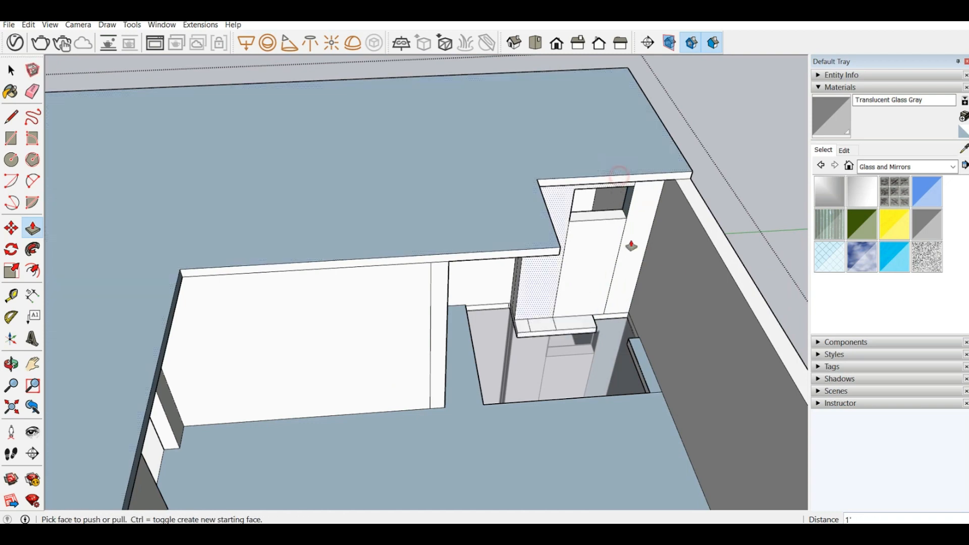
pyautogui.click(603, 326)
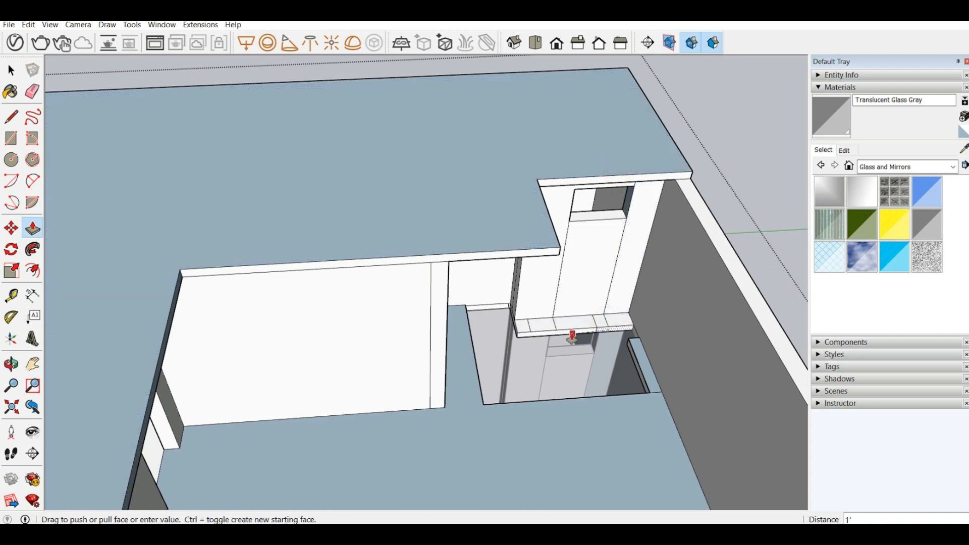
pyautogui.click(573, 337)
# Step: Paint the pane of the side wall window near the stairs with Translucent Glass Gray
pyautogui.moveTo(573, 337); pyautogui.dragTo(363, 332, button='middle')
pyautogui.scroll(-4, 428, 347)
pyautogui.moveTo(279, 342); pyautogui.dragTo(336, 335, button='middle')
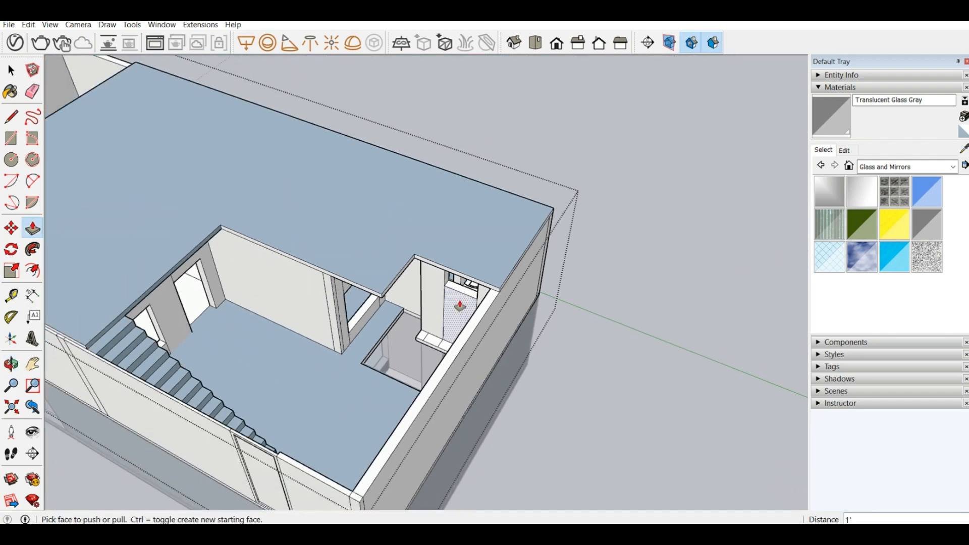
pyautogui.moveTo(459, 305); pyautogui.dragTo(529, 303, button='middle')
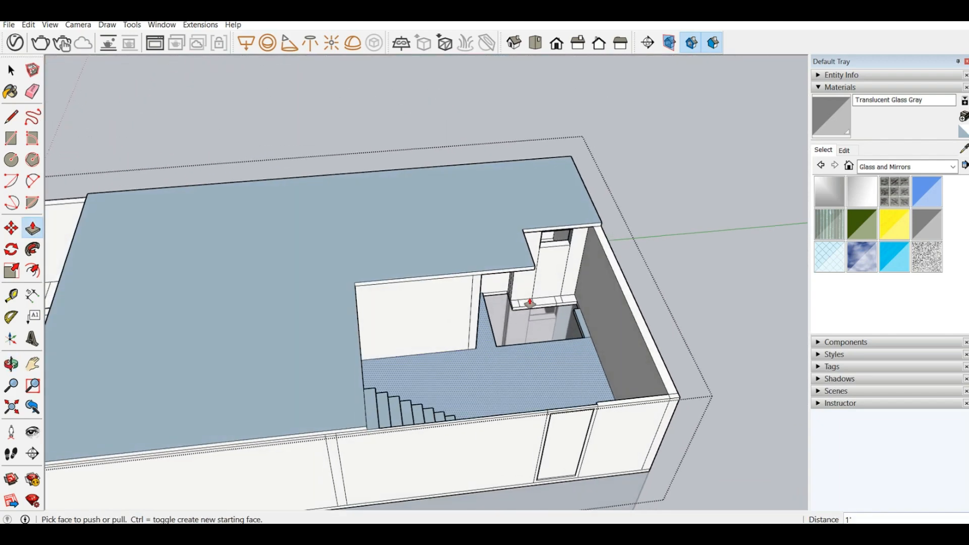
pyautogui.moveTo(547, 267); pyautogui.dragTo(535, 222, button='middle')
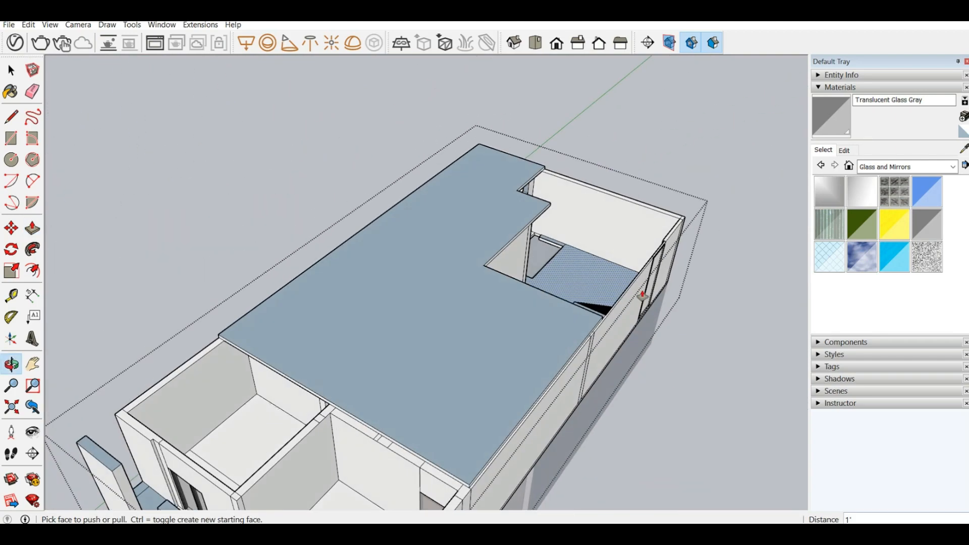
pyautogui.click(818, 118)
pyautogui.scroll(3, 675, 277)
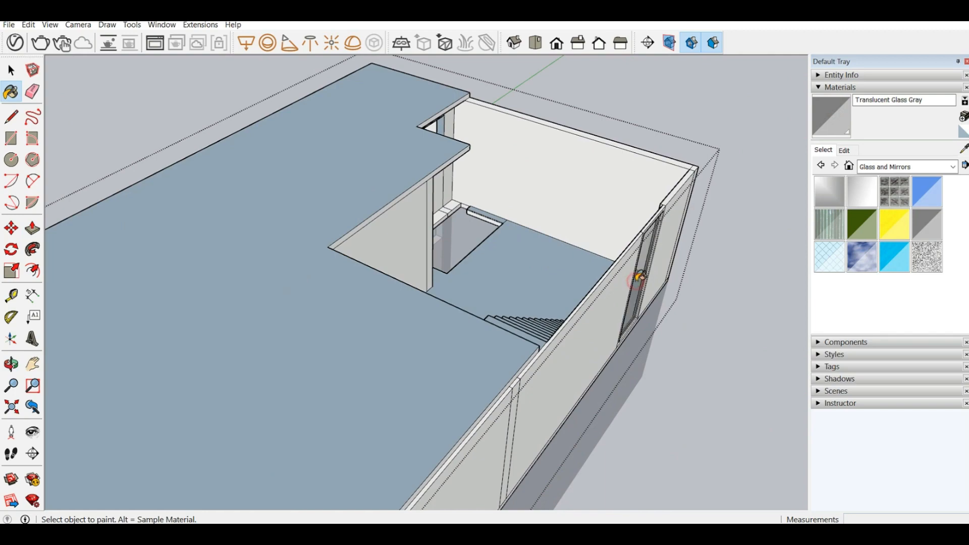
pyautogui.moveTo(639, 276)
pyautogui.mouseDown(button='middle')
pyautogui.moveTo(642, 244)
pyautogui.moveTo(696, 225)
pyautogui.moveTo(504, 363)
pyautogui.moveTo(533, 340)
pyautogui.moveTo(523, 201)
pyautogui.moveTo(547, 217)
pyautogui.moveTo(411, 223)
pyautogui.moveTo(504, 207)
pyautogui.mouseUp(button='middle')
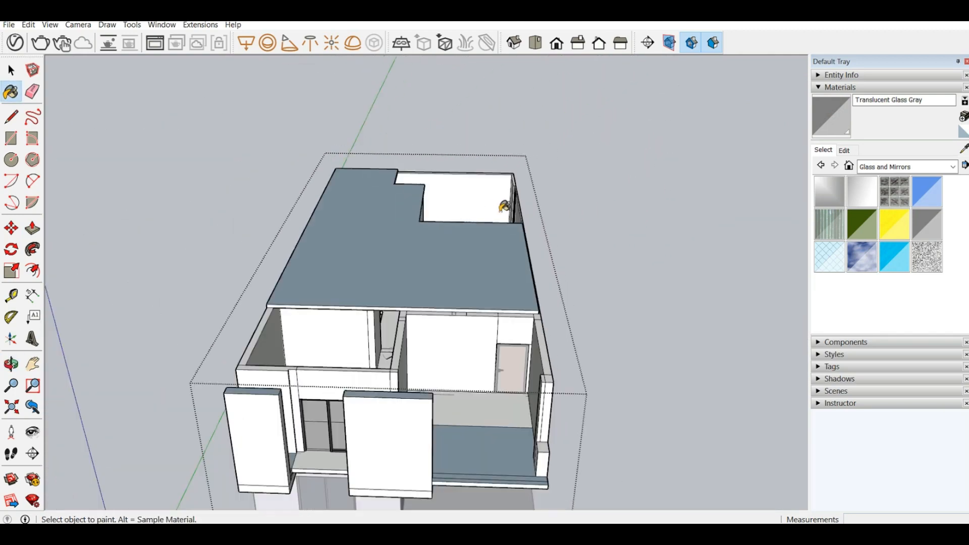
# Step: Examine the upper floor's front rooms, projecting panels and slab edge from several angles
pyautogui.scroll(-4, 504, 205)
pyautogui.moveTo(411, 287)
pyautogui.mouseDown(button='middle')
pyautogui.moveTo(426, 277)
pyautogui.moveTo(476, 283)
pyautogui.moveTo(447, 313)
pyautogui.moveTo(261, 305)
pyautogui.mouseUp(button='middle')
pyautogui.scroll(5, 476, 283)
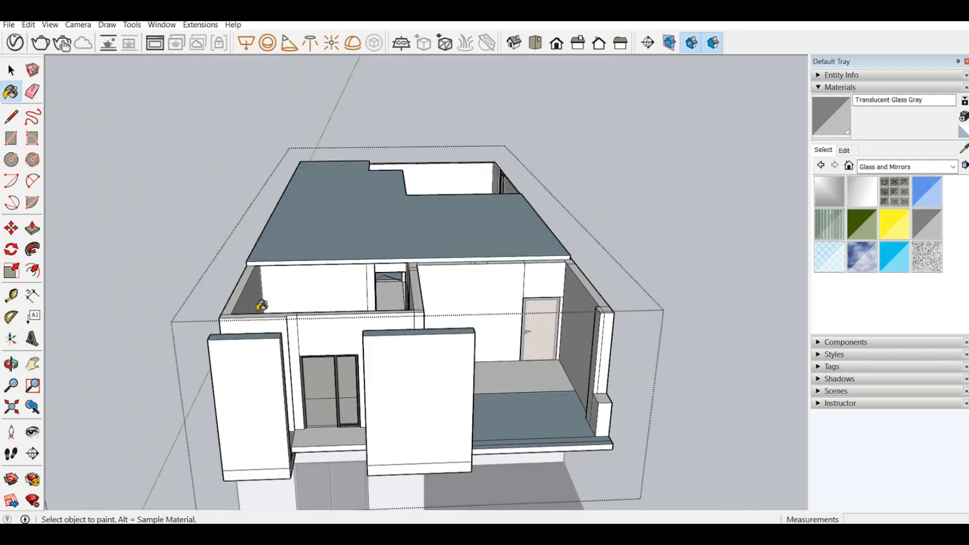
pyautogui.click(32, 228)
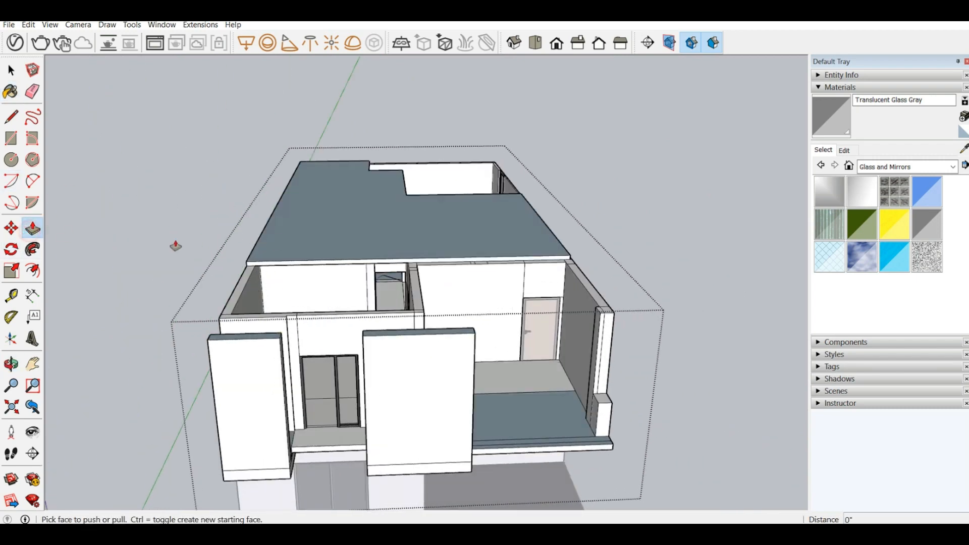
pyautogui.scroll(2, 316, 266)
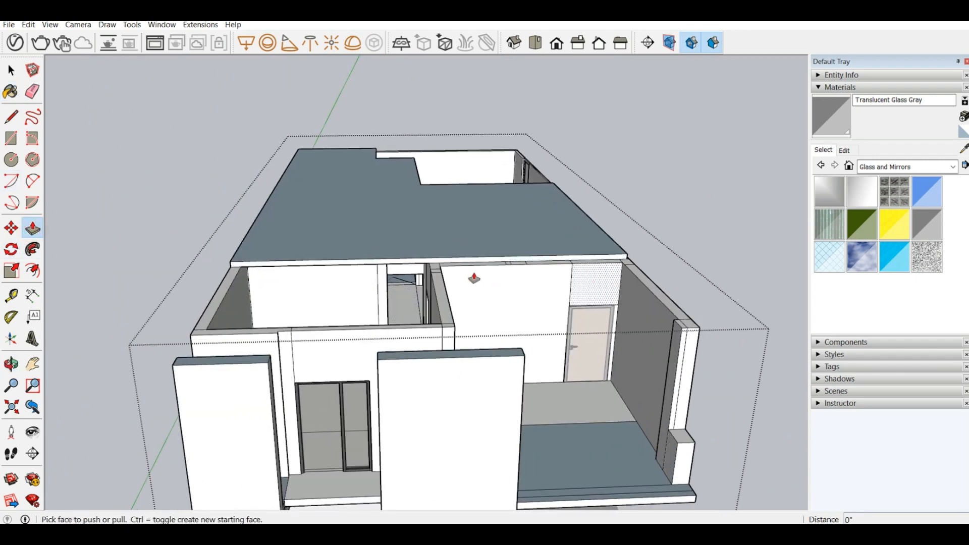
pyautogui.moveTo(572, 392); pyautogui.dragTo(417, 328, button='middle')
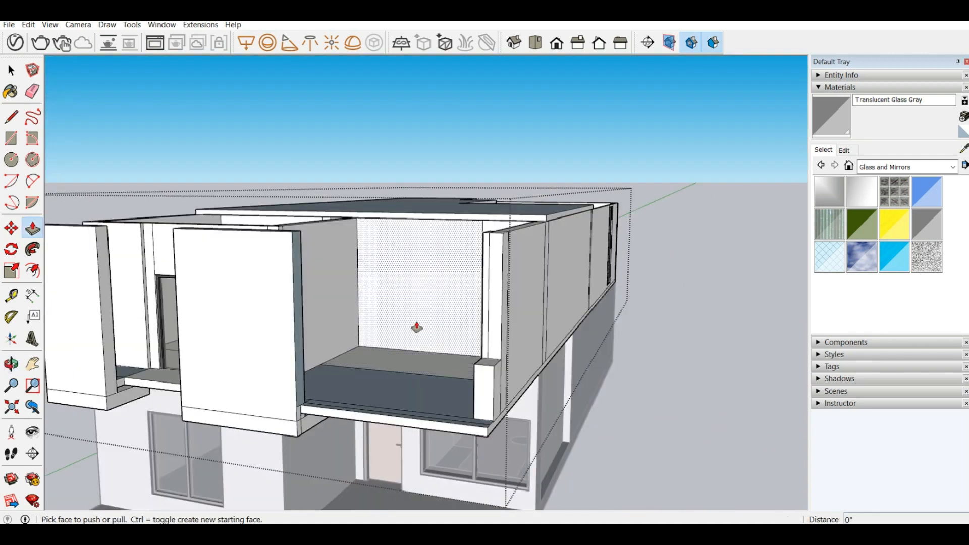
pyautogui.scroll(-3, 418, 328)
pyautogui.scroll(1, 423, 340)
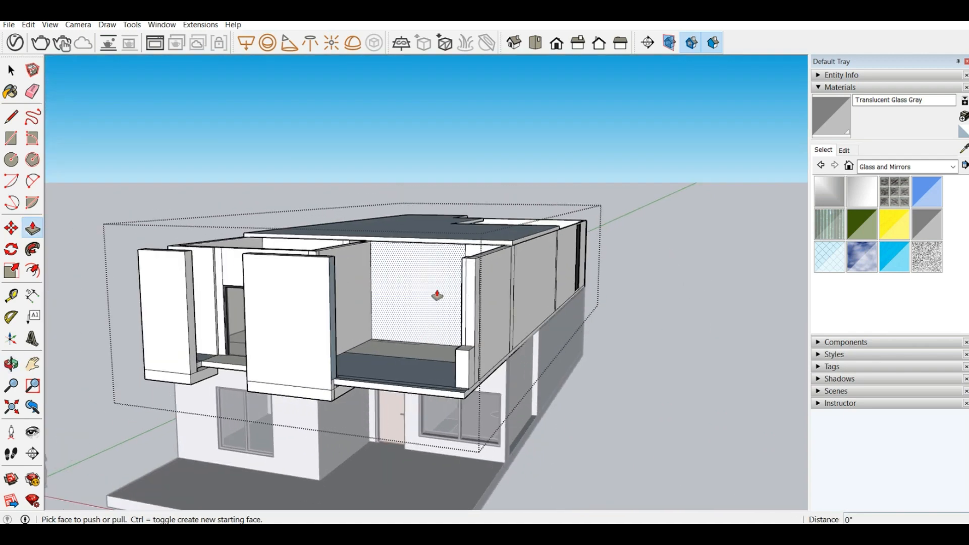
pyautogui.scroll(-3, 317, 235)
pyautogui.moveTo(240, 307); pyautogui.dragTo(296, 317, button='middle')
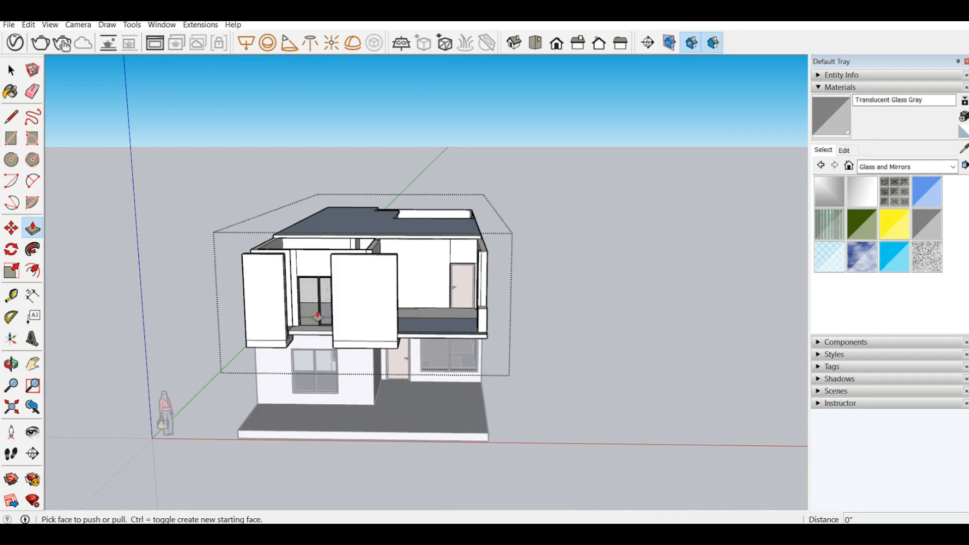
pyautogui.scroll(2, 323, 298)
pyautogui.moveTo(465, 276); pyautogui.dragTo(343, 434, button='middle')
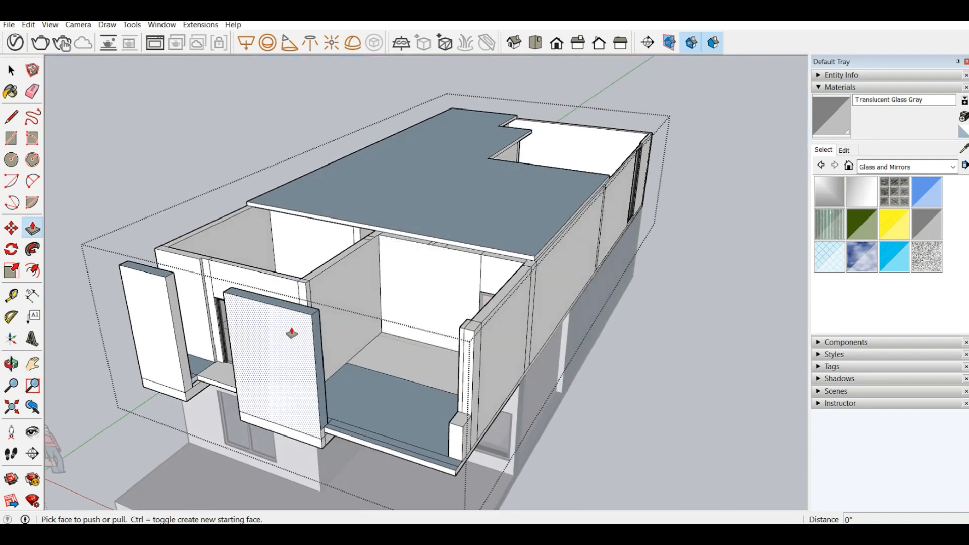
# Step: Try to pull the front face of the low parapet block at the balcony corner out 4"
pyautogui.scroll(5, 343, 435)
pyautogui.scroll(3, 344, 401)
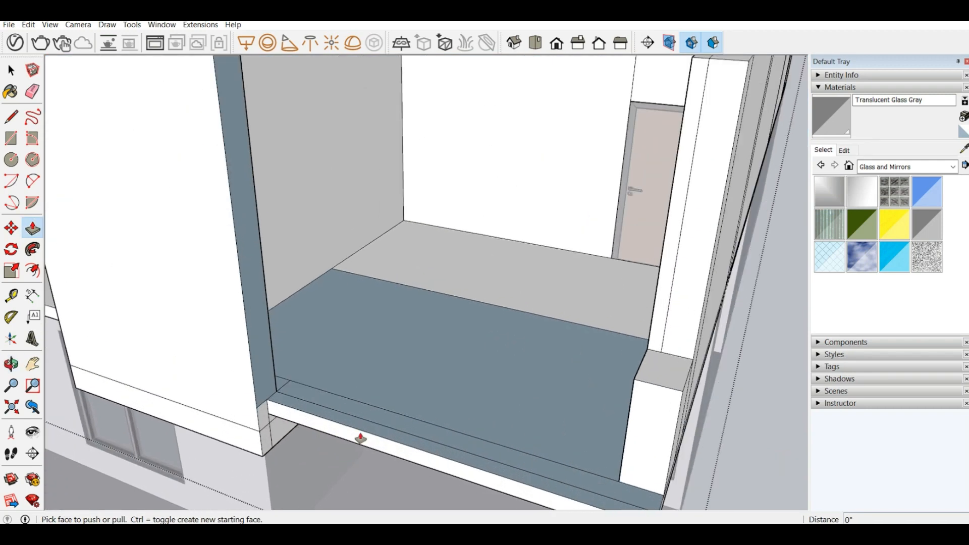
pyautogui.scroll(-2, 389, 339)
pyautogui.moveTo(389, 340); pyautogui.dragTo(399, 446, button='middle')
pyautogui.scroll(2, 396, 448)
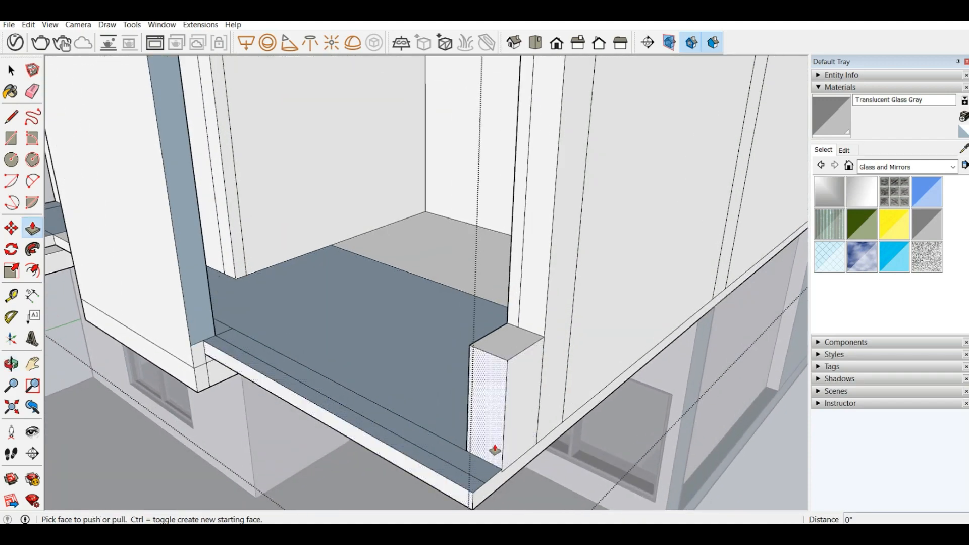
pyautogui.moveTo(495, 449); pyautogui.dragTo(463, 453)
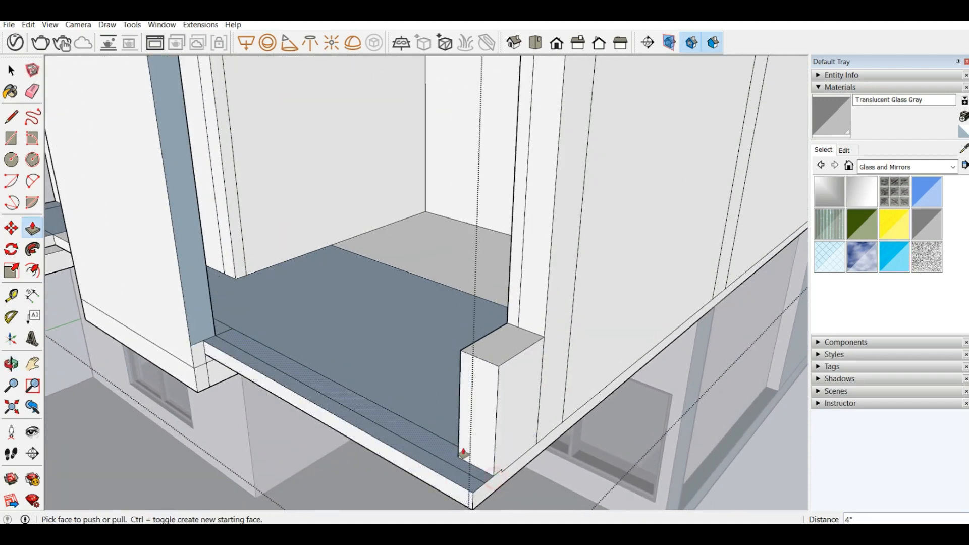
pyautogui.moveTo(447, 448); pyautogui.dragTo(466, 455, button='middle')
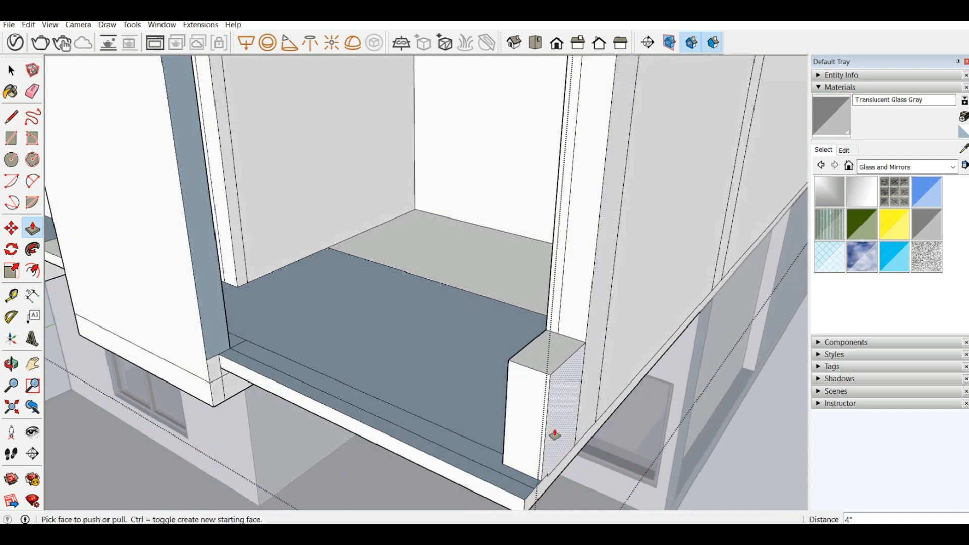
pyautogui.hotkey('ctrl', 'z')
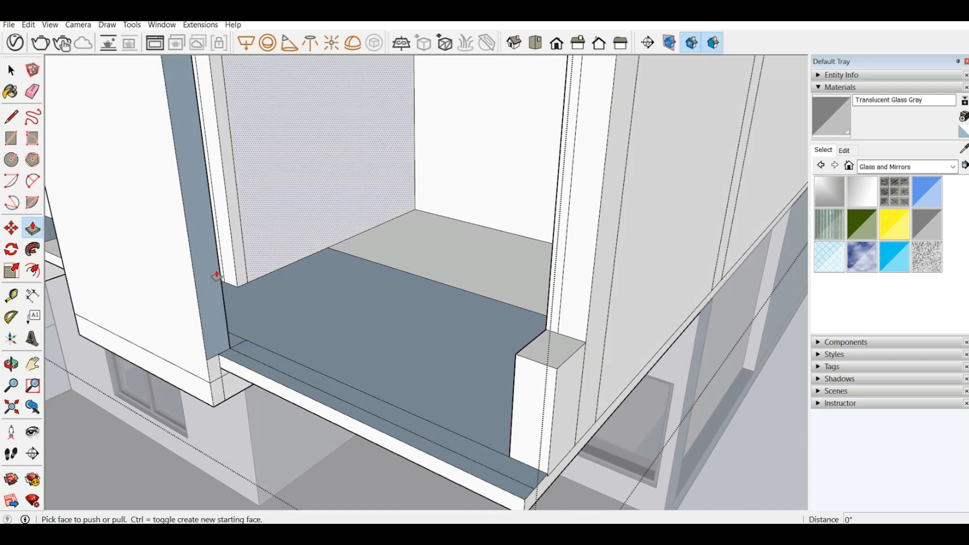
# Step: Draw a centred 3' line down the corner block's front face, extend it 8" across the slab, and erase the excess slab edges
pyautogui.click(12, 118)
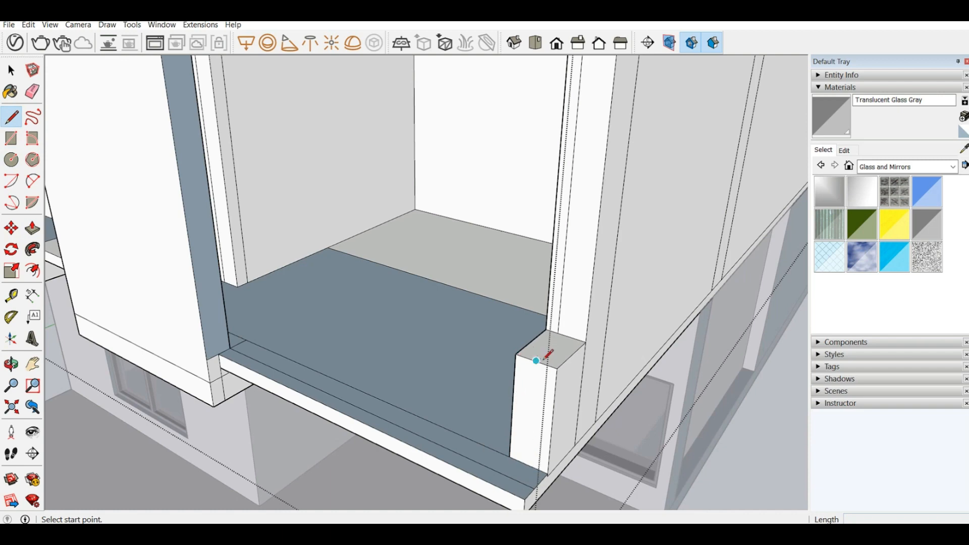
pyautogui.click(537, 360)
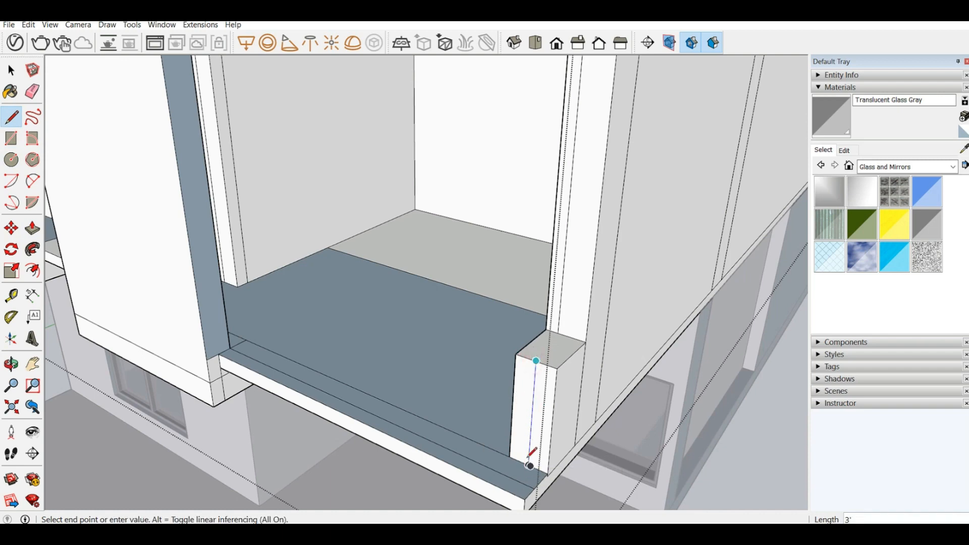
pyautogui.click(528, 462)
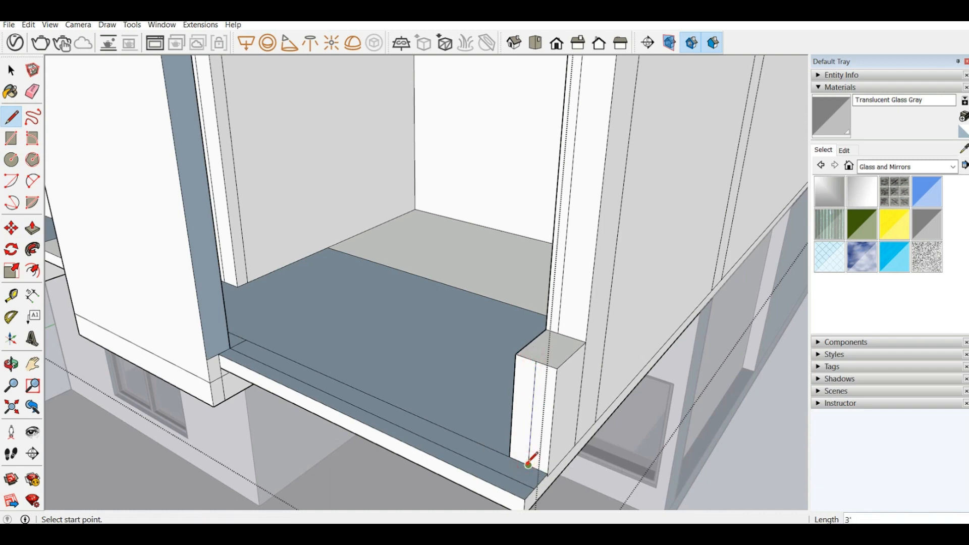
pyautogui.click(528, 461)
pyautogui.click(514, 474)
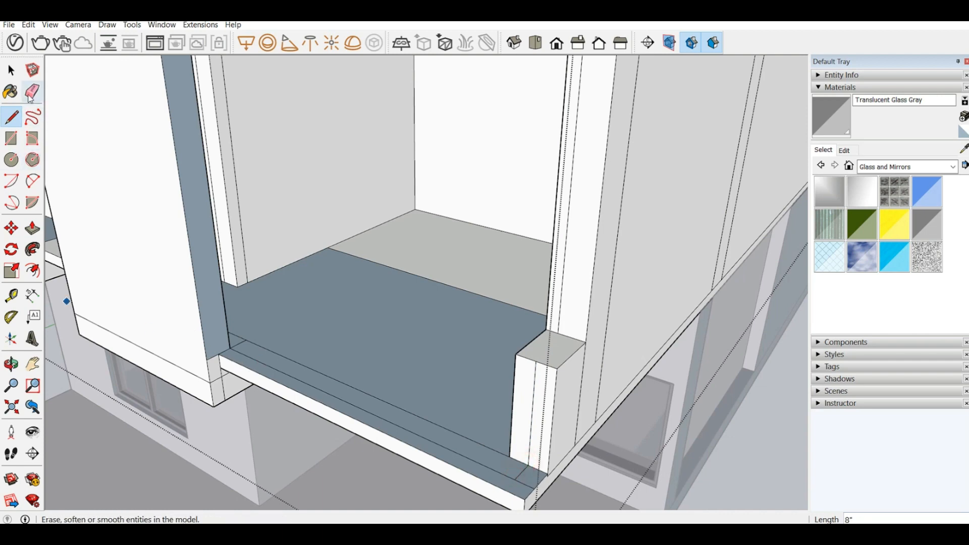
pyautogui.click(31, 94)
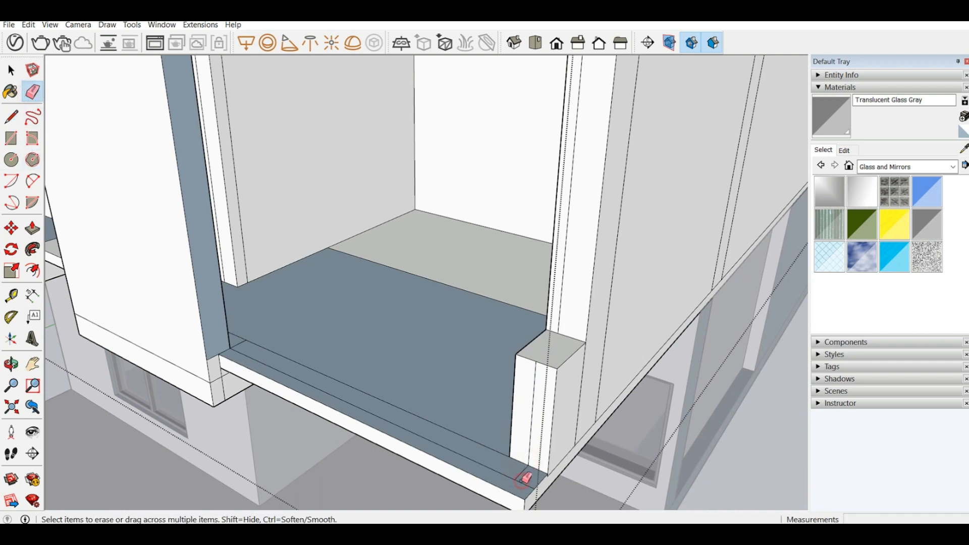
# Step: Draw the parapet's 2'10" high, 8" wide end face from the slab up to the block's centre line, and reverse that face
pyautogui.click(21, 117)
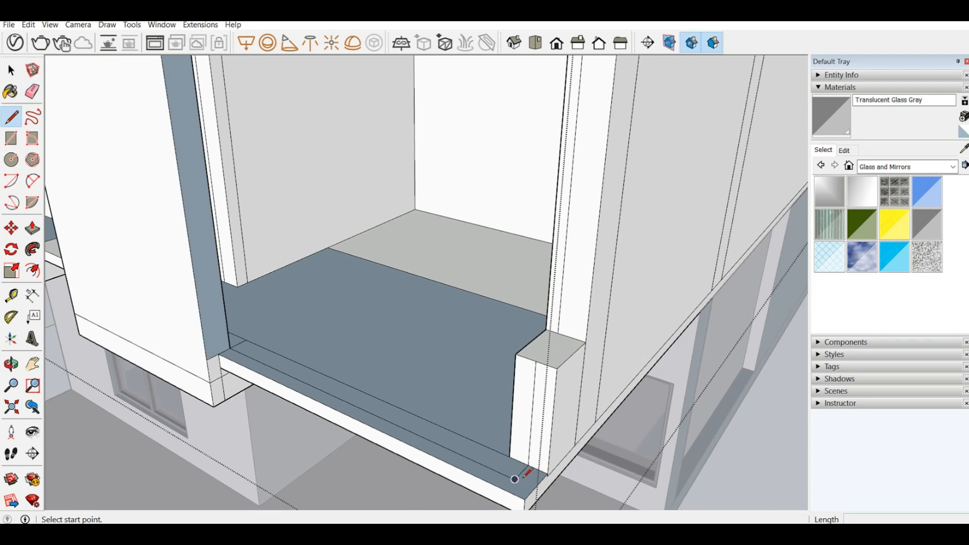
pyautogui.click(515, 478)
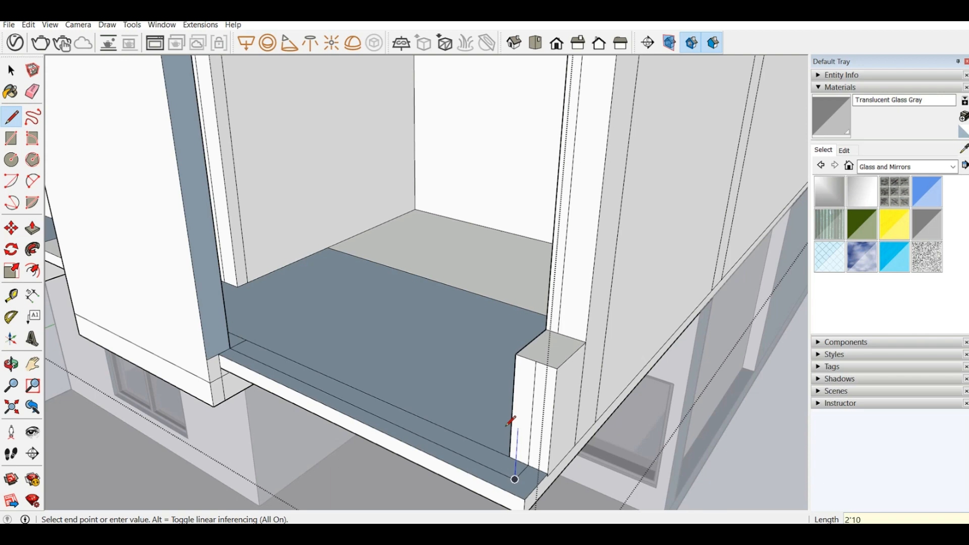
pyautogui.press('Return')
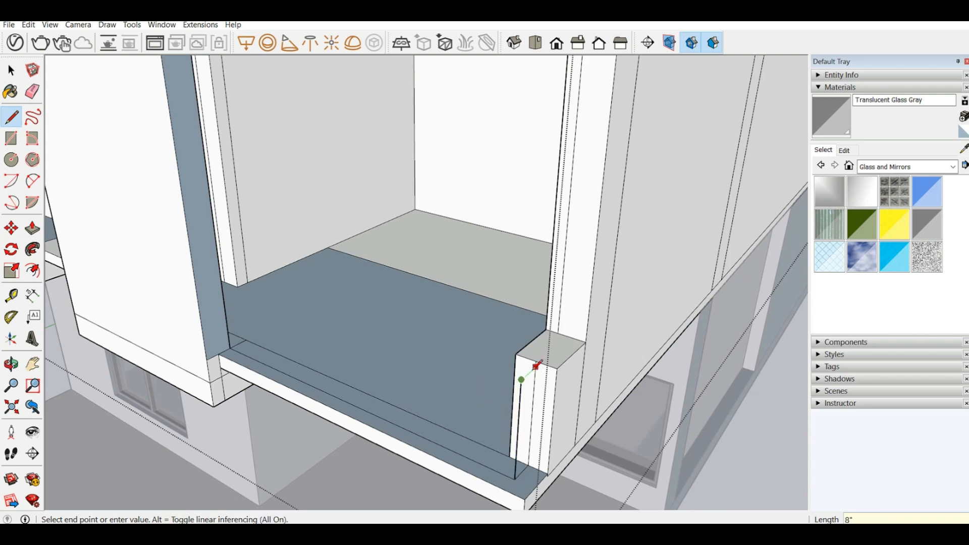
pyautogui.click(536, 367)
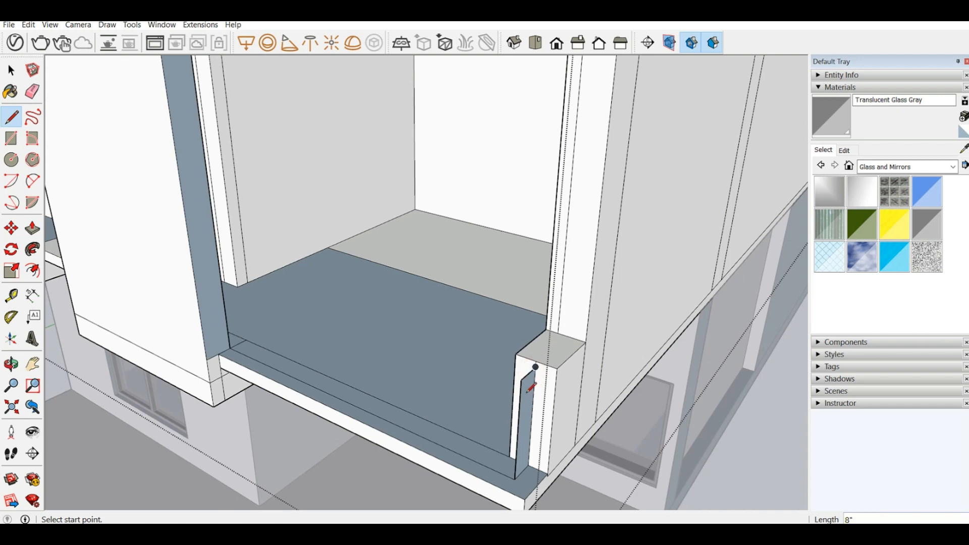
pyautogui.rightClick(528, 391)
pyautogui.click(553, 308)
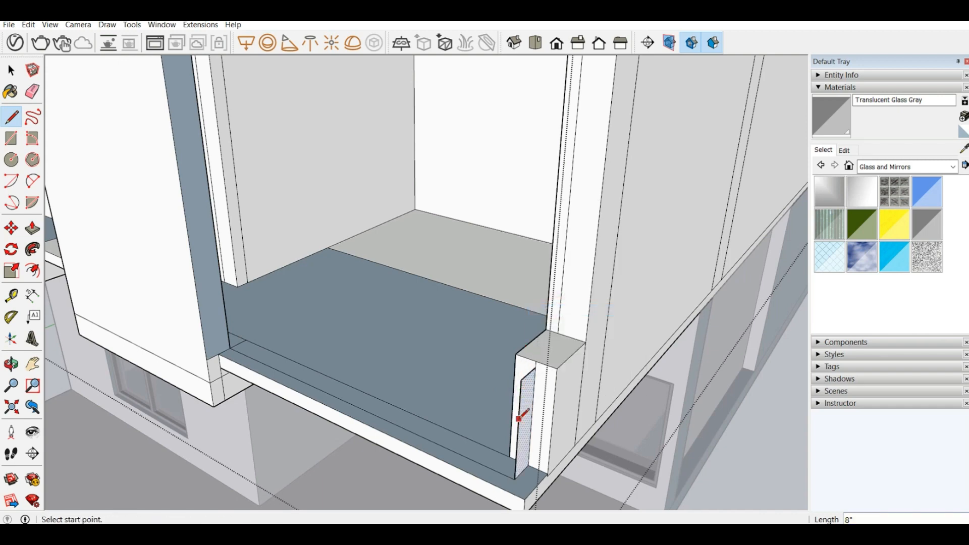
# Step: Draw the parapet's top edge from the end face across to the opposite wall panel to close the long front face
pyautogui.click(522, 378)
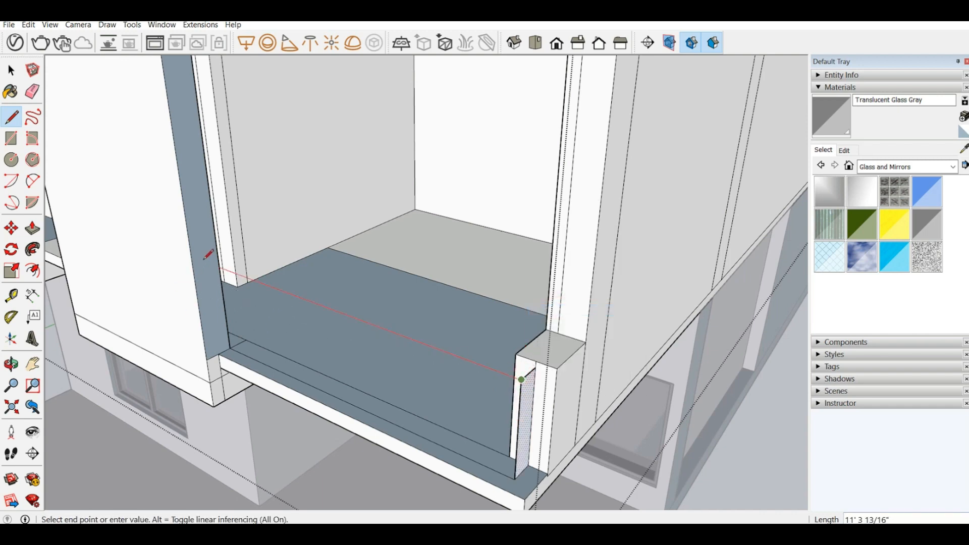
pyautogui.click(218, 263)
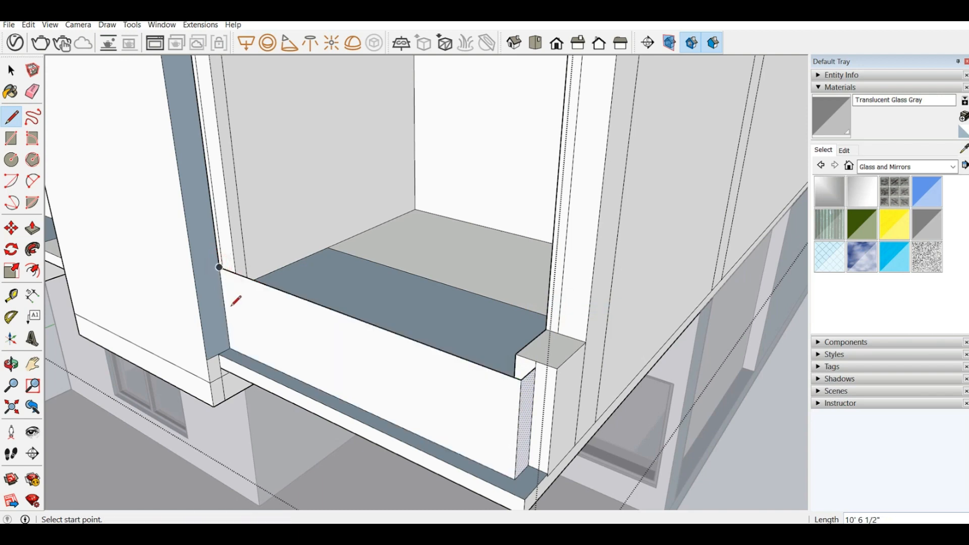
# Step: Split the floor strip behind the parapet face with a lengthwise centre line from the wall panel end to the corner block
pyautogui.scroll(2, 218, 263)
pyautogui.moveTo(338, 292); pyautogui.dragTo(156, 339, button='middle')
pyautogui.scroll(2, 154, 333)
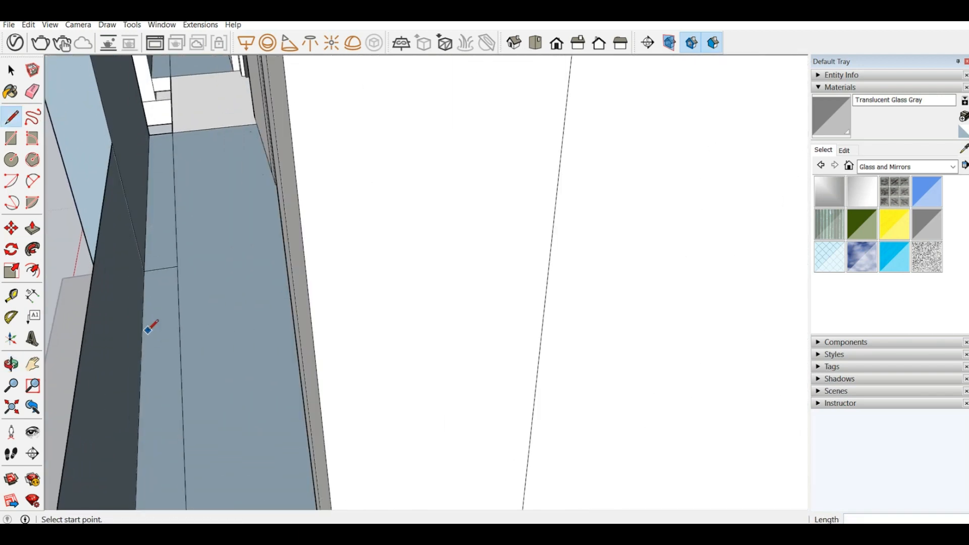
pyautogui.scroll(-2, 154, 275)
pyautogui.moveTo(163, 275); pyautogui.dragTo(209, 222, button='middle')
pyautogui.scroll(-1, 191, 216)
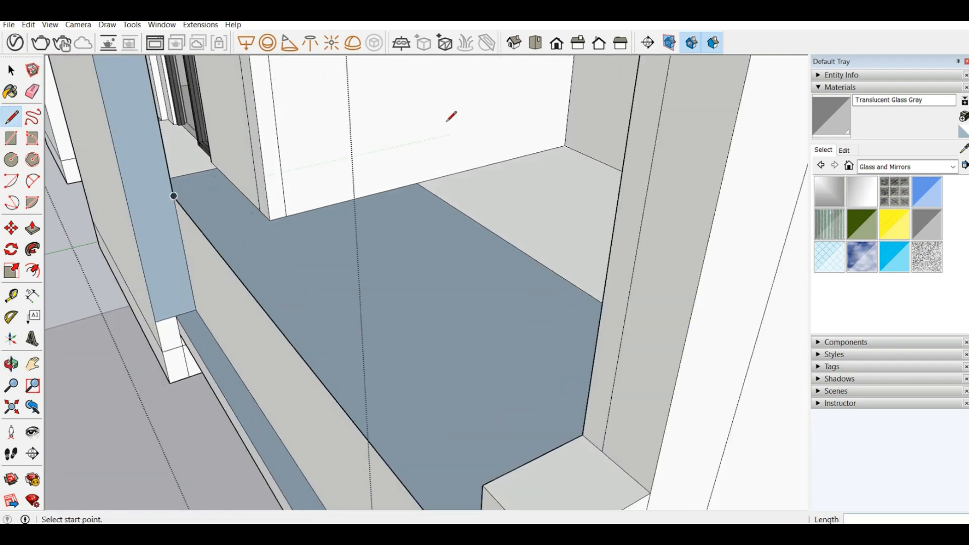
pyautogui.moveTo(450, 112); pyautogui.dragTo(284, 218, button='middle')
pyautogui.scroll(-2, 284, 218)
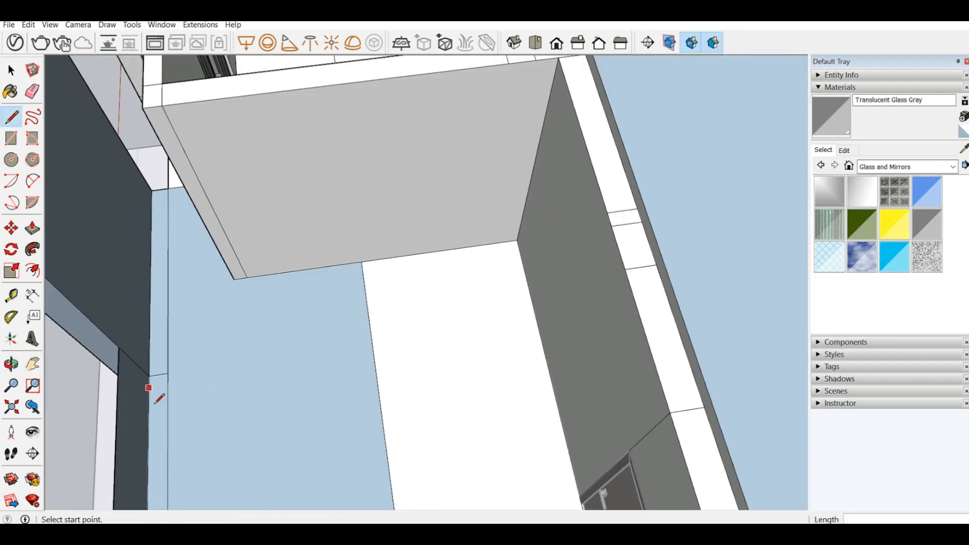
pyautogui.moveTo(54, 355)
pyautogui.mouseDown(button='middle')
pyautogui.moveTo(177, 288)
pyautogui.moveTo(103, 318)
pyautogui.moveTo(304, 229)
pyautogui.moveTo(428, 236)
pyautogui.moveTo(400, 147)
pyautogui.moveTo(256, 168)
pyautogui.moveTo(228, 108)
pyautogui.mouseUp(button='middle')
pyautogui.scroll(5, 227, 107)
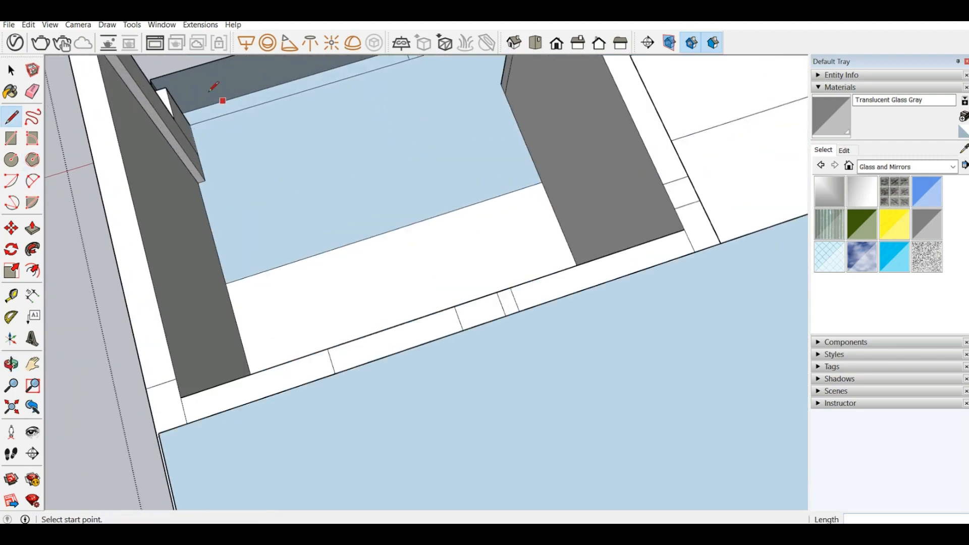
pyautogui.scroll(-4, 365, 259)
pyautogui.moveTo(451, 139); pyautogui.dragTo(365, 109, button='middle')
pyautogui.scroll(5, 502, 147)
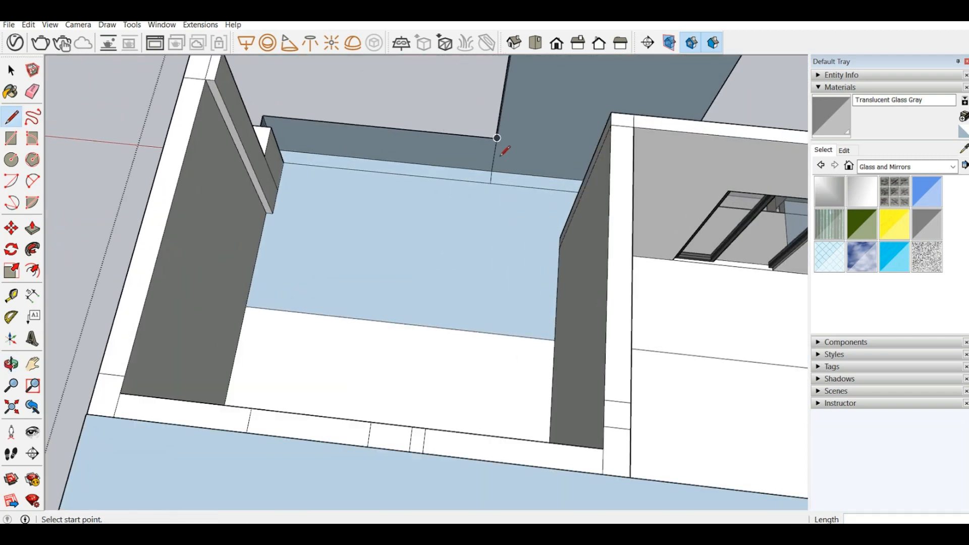
pyautogui.click(484, 191)
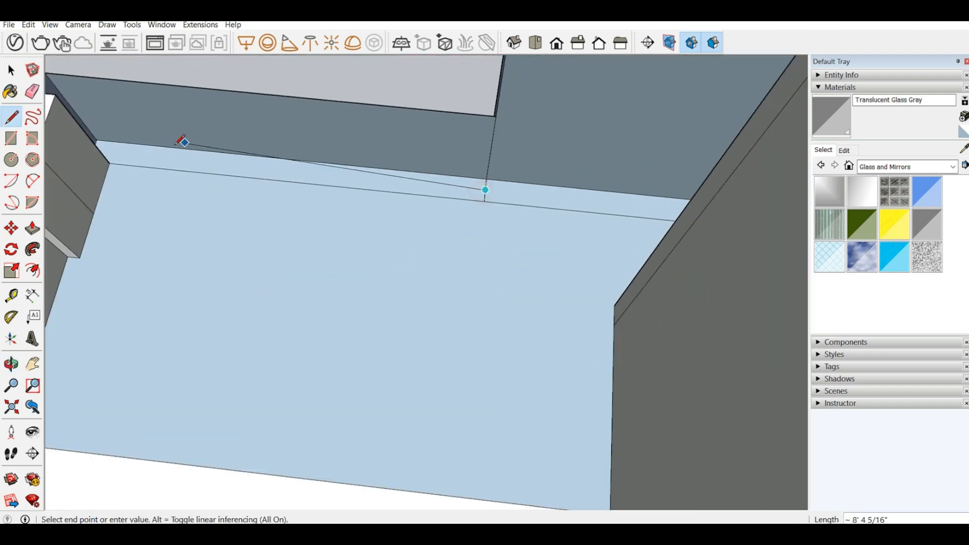
pyautogui.moveTo(181, 143); pyautogui.dragTo(104, 134, button='middle')
pyautogui.scroll(3, 106, 134)
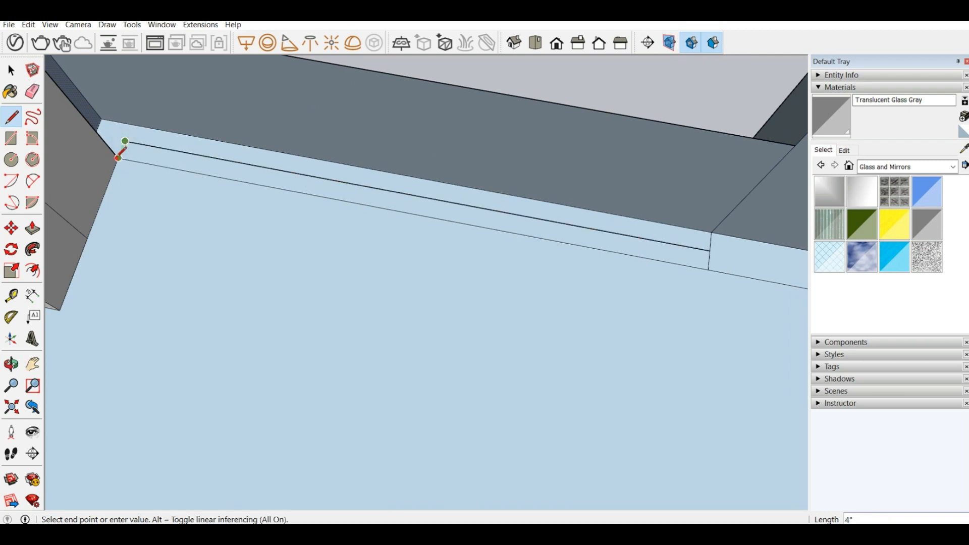
pyautogui.click(124, 147)
# Step: Outline a small 4" square on the floor beside the wall panel, extending the end of the strip behind the parapet
pyautogui.moveTo(216, 138); pyautogui.dragTo(246, 170, button='middle')
pyautogui.moveTo(394, 197); pyautogui.dragTo(525, 149, button='middle')
pyautogui.scroll(3, 525, 148)
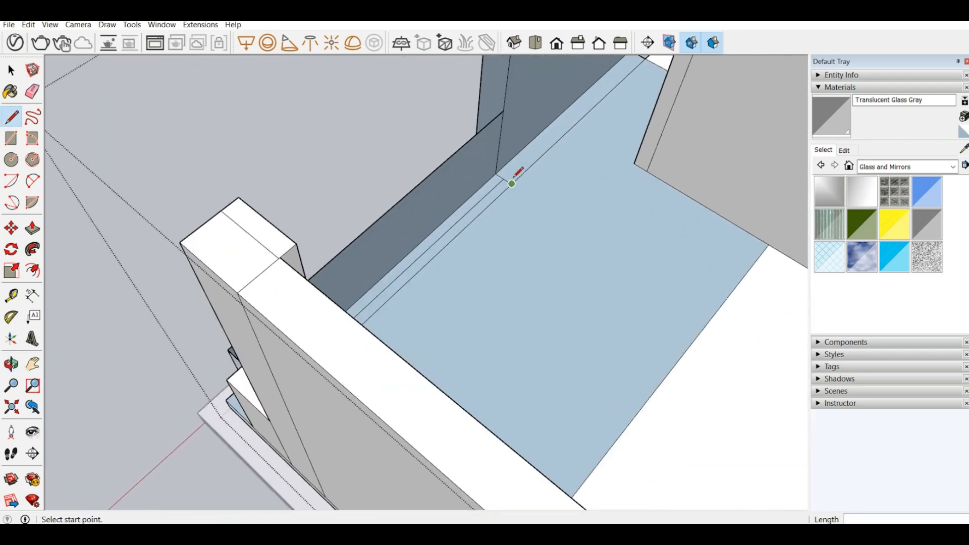
pyautogui.click(504, 179)
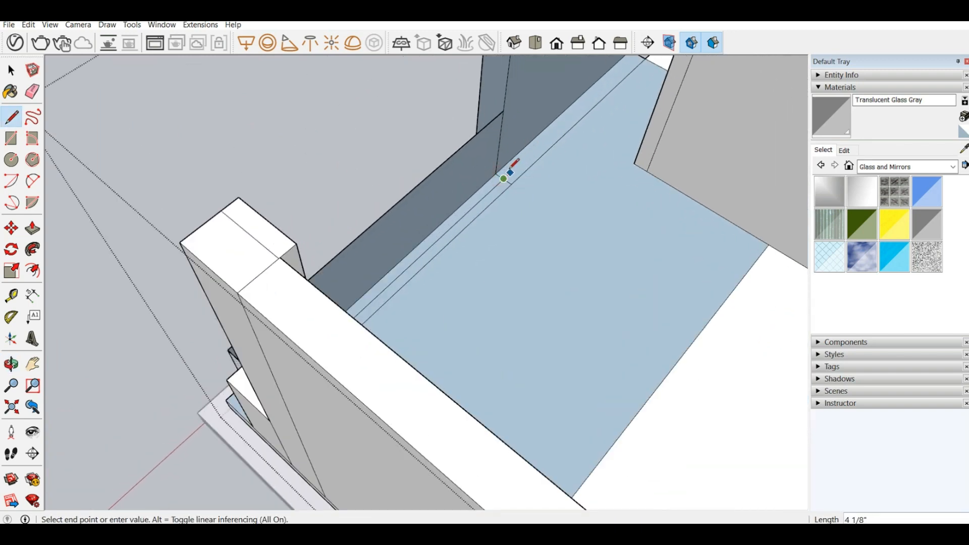
pyautogui.click(513, 169)
pyautogui.press('Escape')
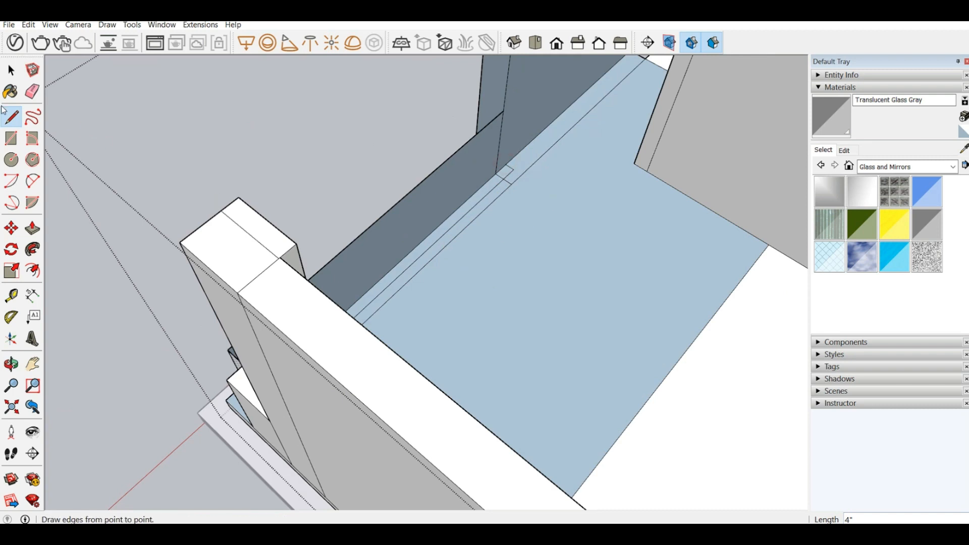
# Step: Pull the narrow floor strip behind the parapet up 2" and raise the small end square to the same height
pyautogui.click(32, 228)
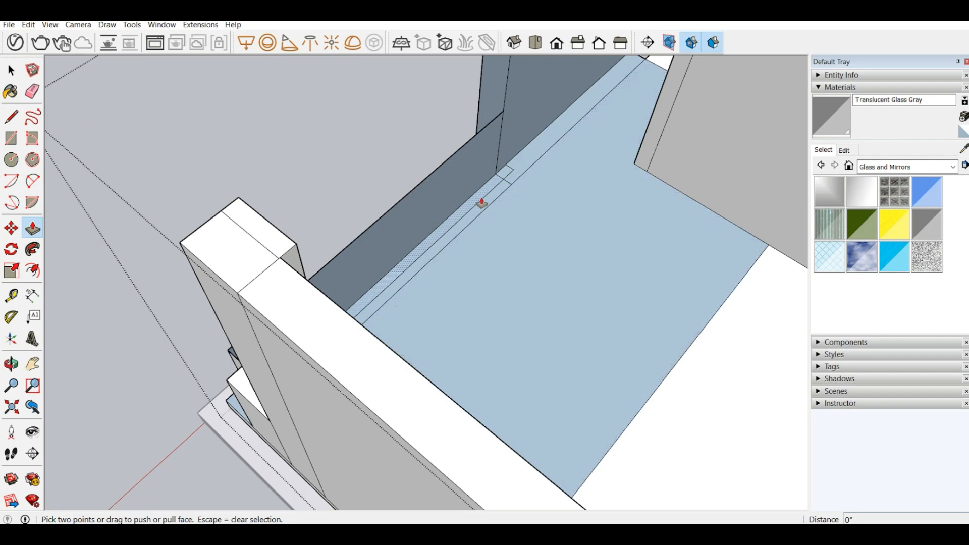
pyautogui.click(481, 203)
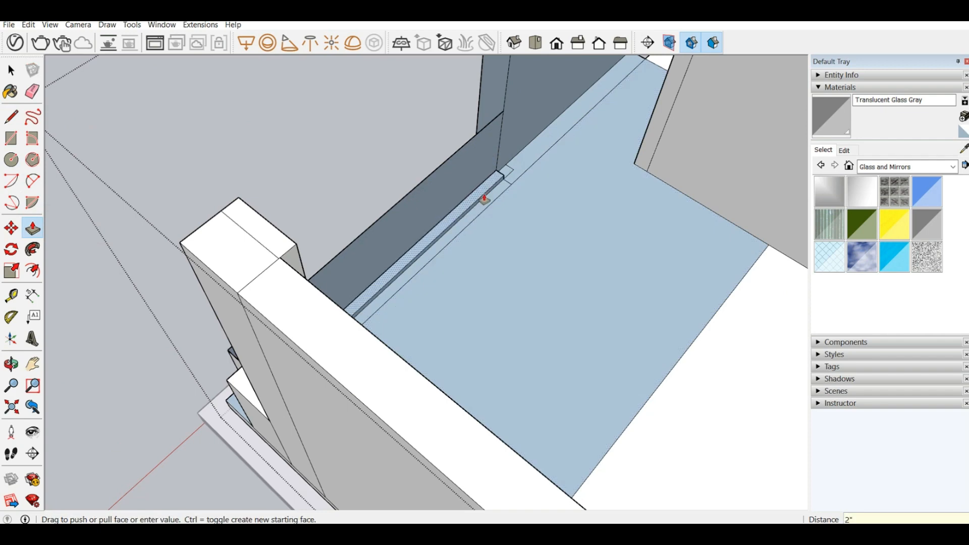
pyautogui.click(486, 199)
pyautogui.click(503, 175)
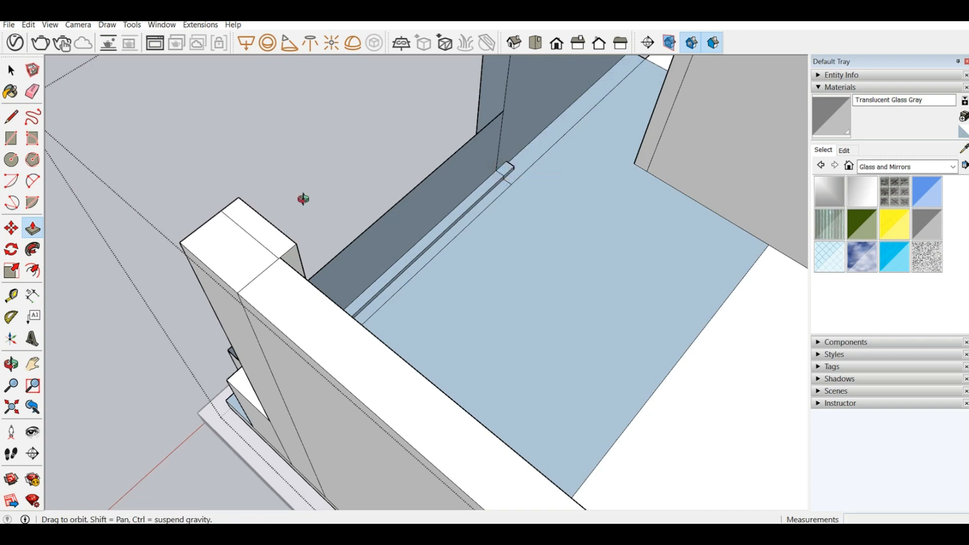
# Step: Erase the short leftover line above the parapet on the corner block's front face
pyautogui.moveTo(303, 199)
pyautogui.mouseDown(button='middle')
pyautogui.moveTo(523, 165)
pyautogui.moveTo(449, 215)
pyautogui.moveTo(532, 162)
pyautogui.moveTo(512, 176)
pyautogui.moveTo(303, 222)
pyautogui.moveTo(302, 201)
pyautogui.mouseUp(button='middle')
pyautogui.doubleClick(438, 206)
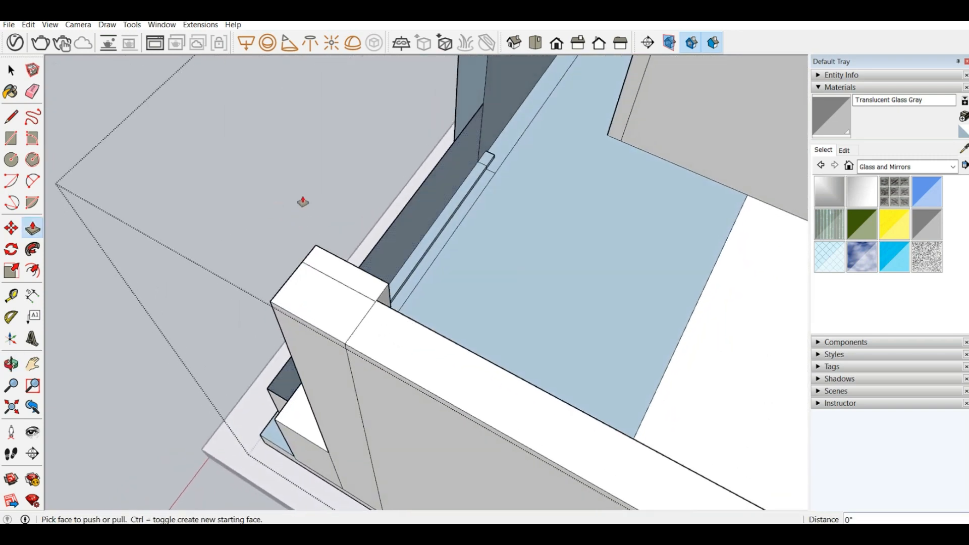
pyautogui.moveTo(269, 362); pyautogui.dragTo(281, 286, button='middle')
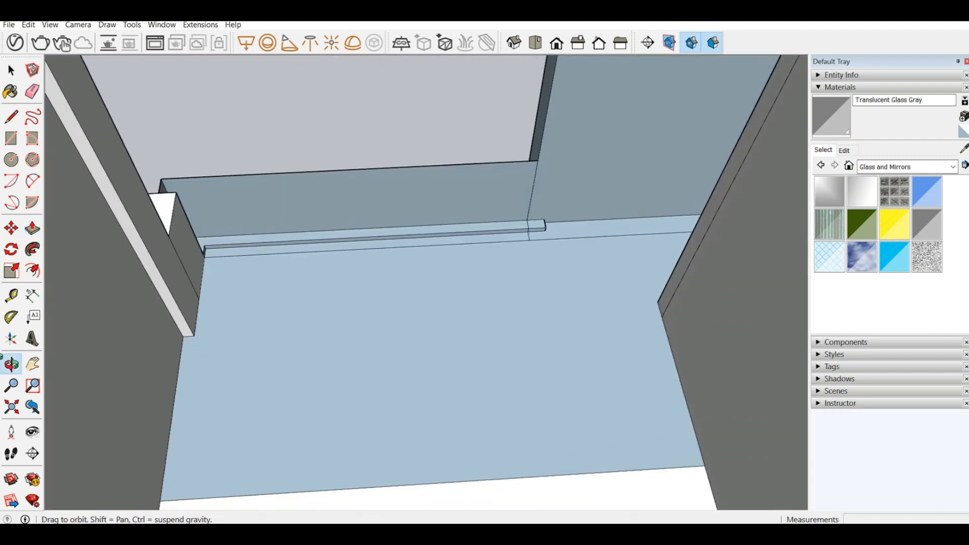
pyautogui.moveTo(408, 211); pyautogui.dragTo(717, 207, button='middle')
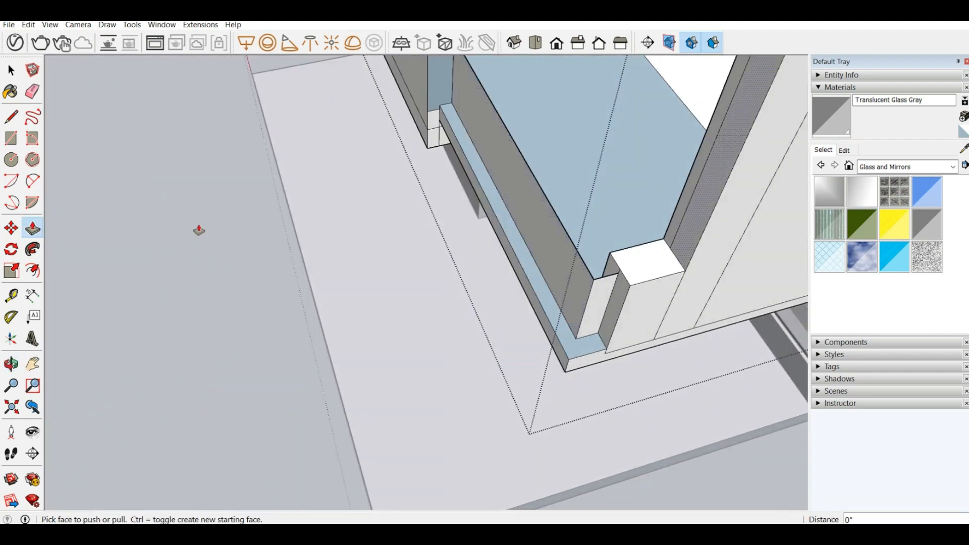
pyautogui.moveTo(199, 231); pyautogui.dragTo(656, 189, button='middle')
pyautogui.scroll(-3, 628, 227)
pyautogui.moveTo(577, 330); pyautogui.dragTo(634, 174, button='middle')
pyautogui.scroll(10, 633, 174)
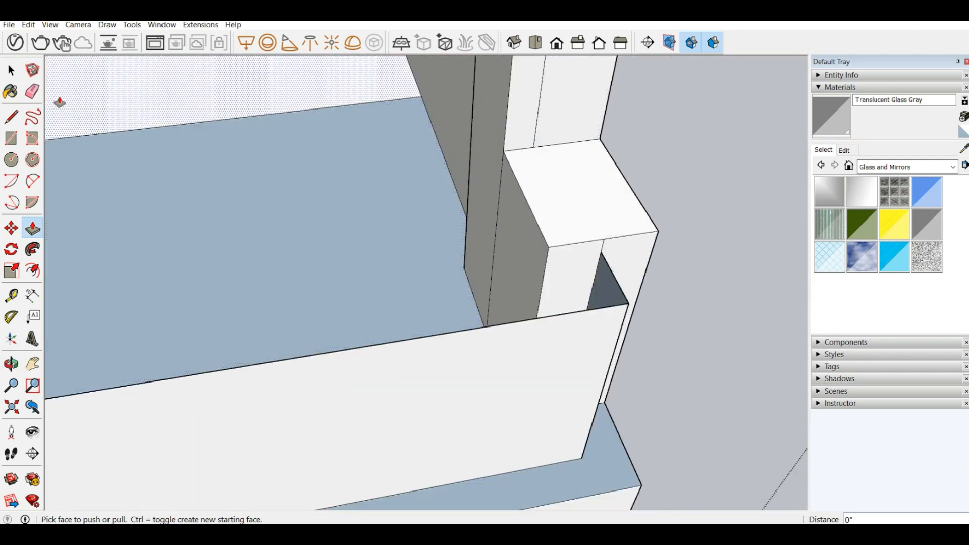
pyautogui.click(32, 92)
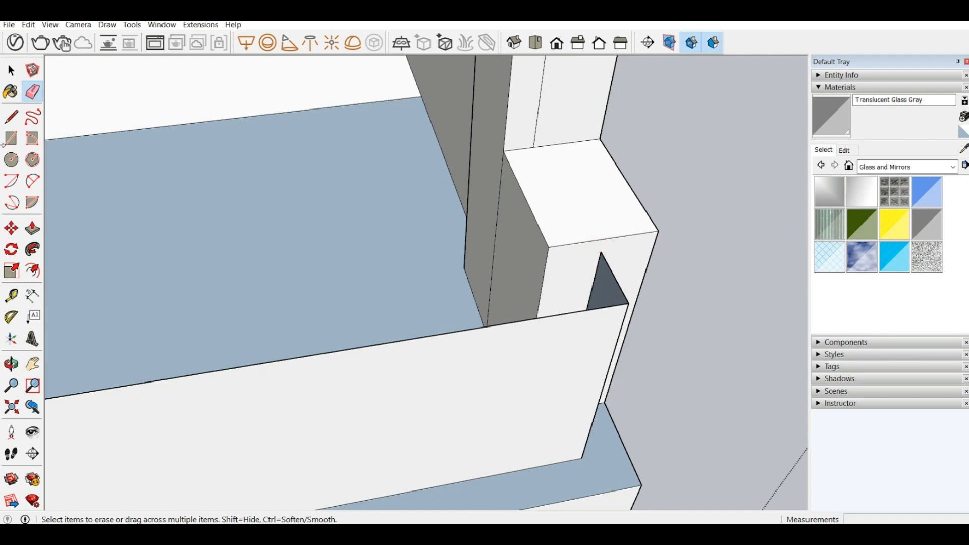
# Step: Outline a small rectangle under the top edge of the block's front face, reaching 2" to each side of the parapet's end
pyautogui.press('l')
pyautogui.moveTo(497, 287); pyautogui.dragTo(312, 200, button='middle')
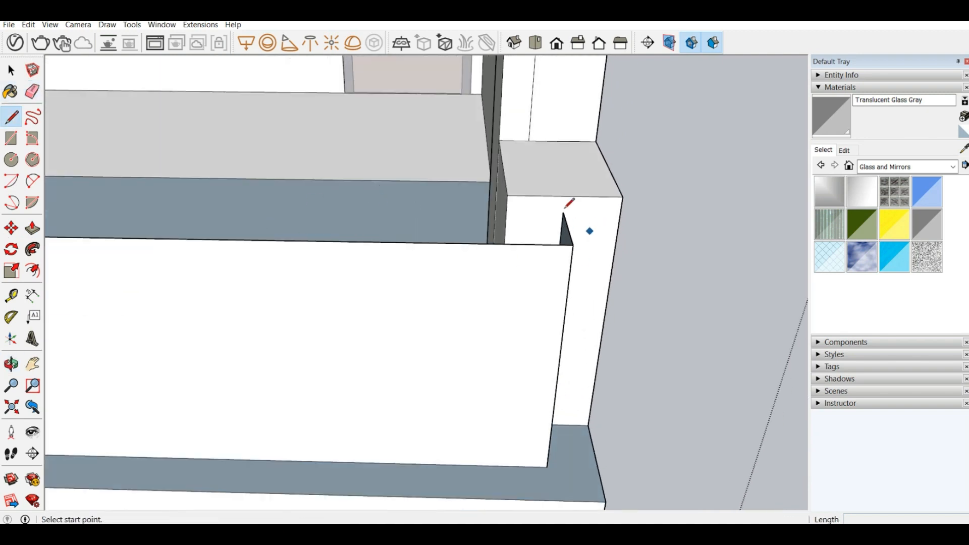
pyautogui.click(563, 212)
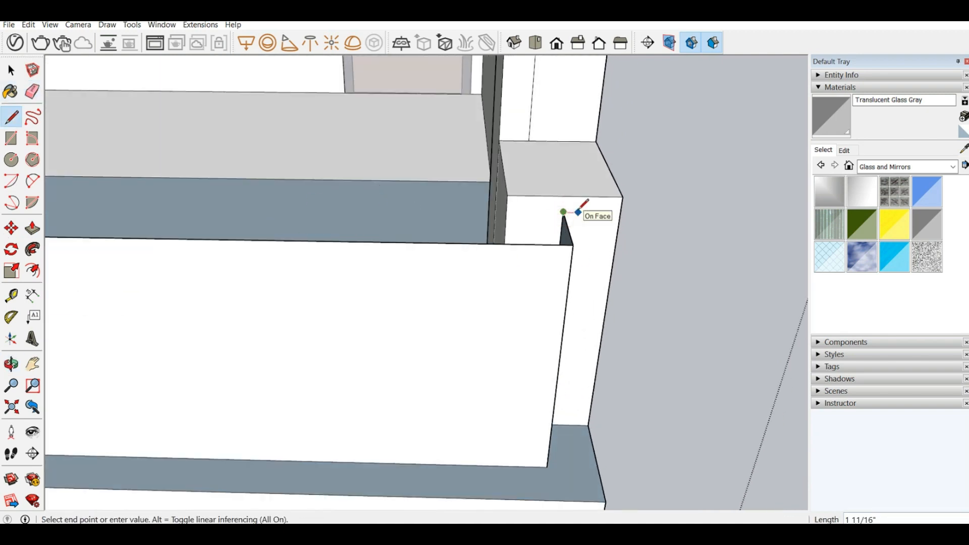
pyautogui.write('2"')
pyautogui.press('Return')
pyautogui.click(583, 195)
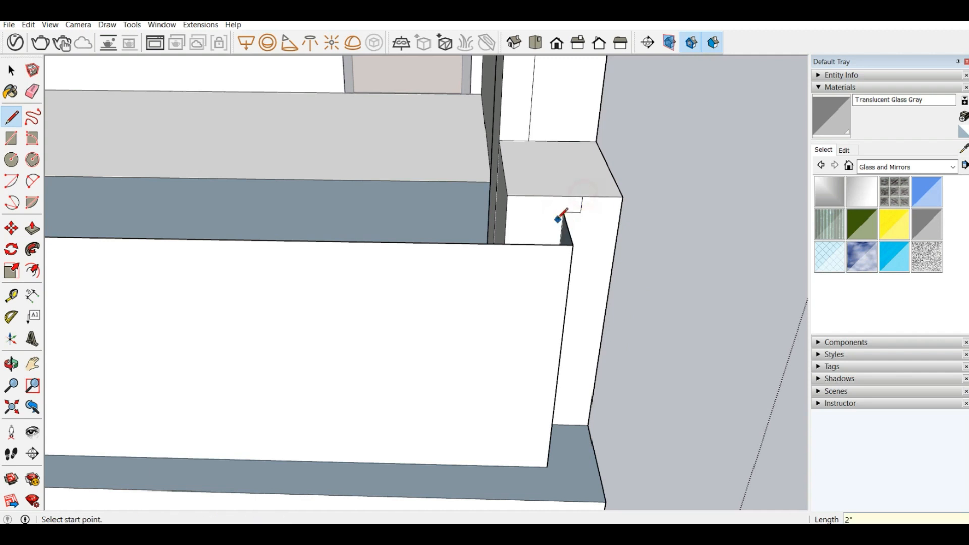
pyautogui.click(564, 211)
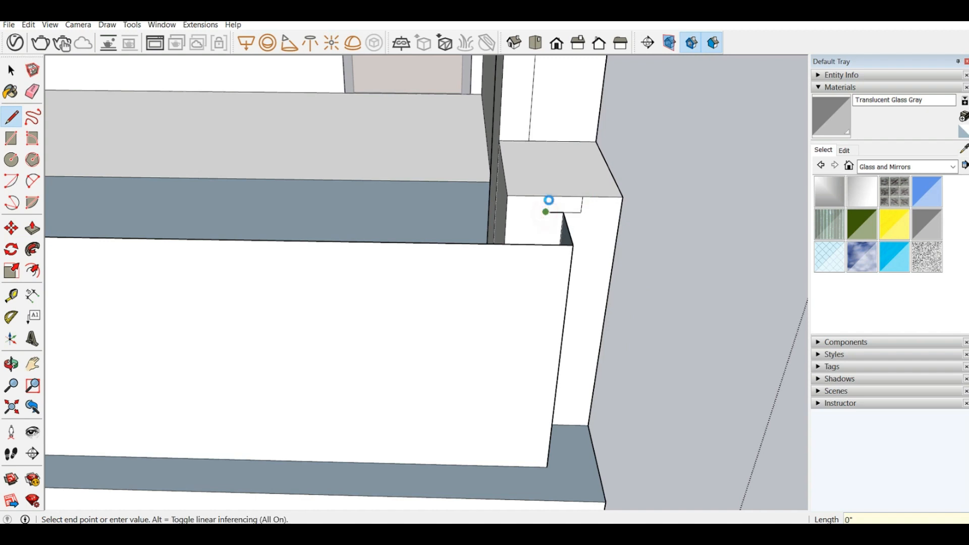
pyautogui.click(548, 195)
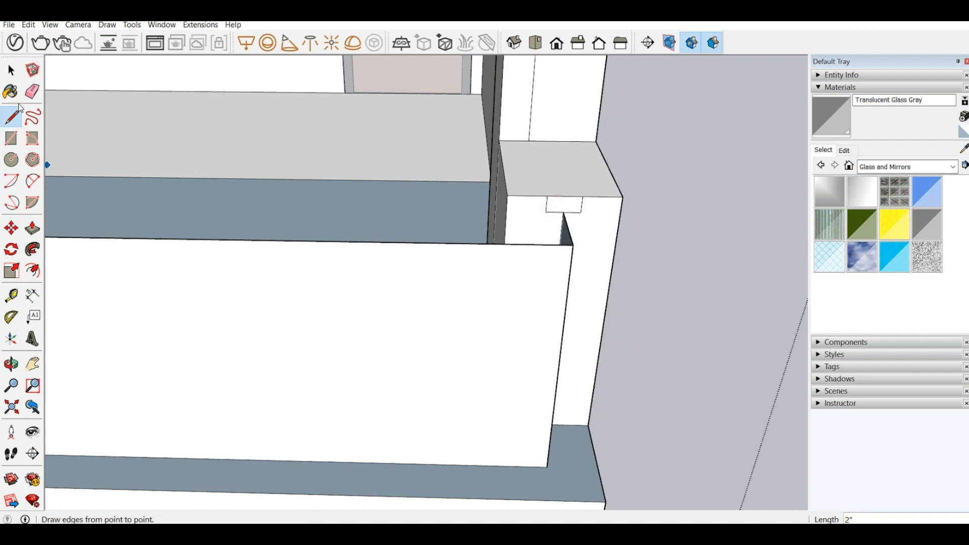
# Step: Sweep the small rectangular profile on the corner block along the balcony parapet's top edge with Follow Me
pyautogui.click(15, 73)
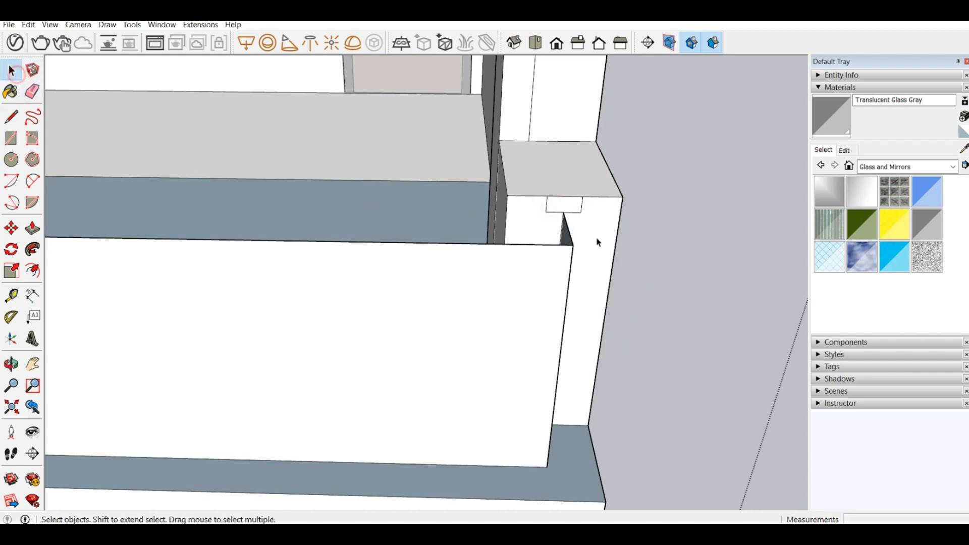
pyautogui.click(552, 246)
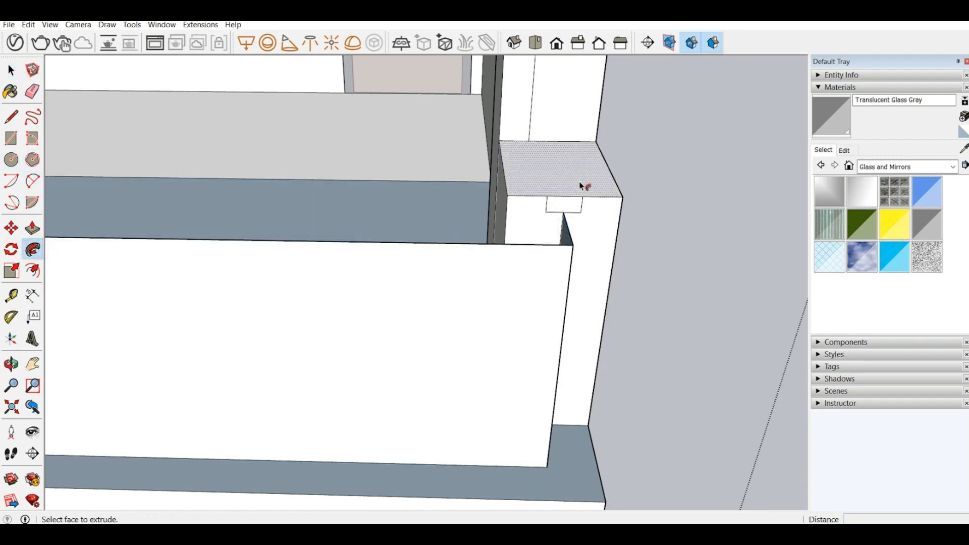
pyautogui.scroll(-5, 538, 266)
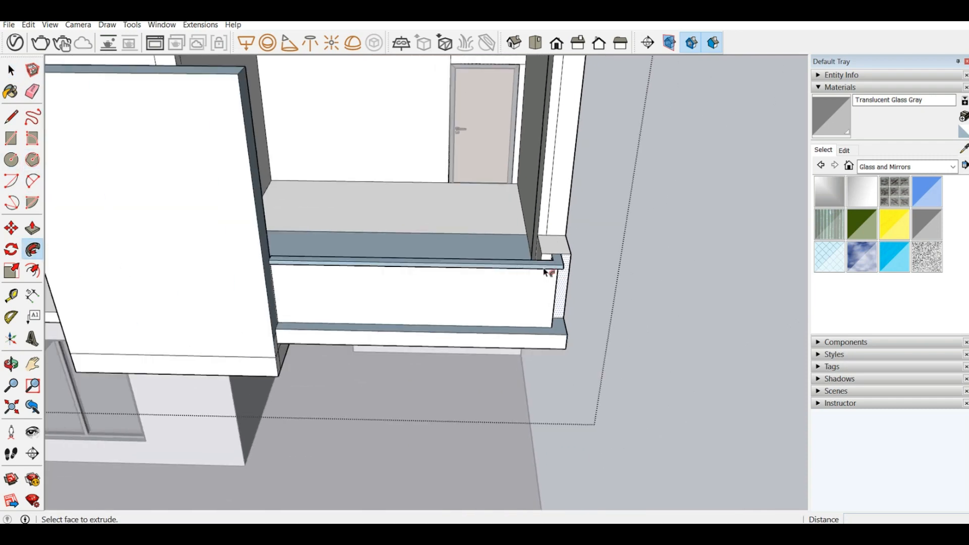
# Step: Examine the balcony parapet's capping, the front panels and the whole two-storey house from several angles
pyautogui.moveTo(545, 268)
pyautogui.mouseDown(button='middle')
pyautogui.moveTo(322, 207)
pyautogui.moveTo(285, 240)
pyautogui.mouseUp(button='middle')
pyautogui.scroll(-1, 273, 246)
pyautogui.moveTo(169, 189)
pyautogui.mouseDown(button='middle')
pyautogui.moveTo(274, 154)
pyautogui.moveTo(382, 181)
pyautogui.moveTo(327, 188)
pyautogui.moveTo(441, 112)
pyautogui.moveTo(465, 115)
pyautogui.mouseUp(button='middle')
pyautogui.scroll(-2, 381, 183)
pyautogui.scroll(-5, 452, 281)
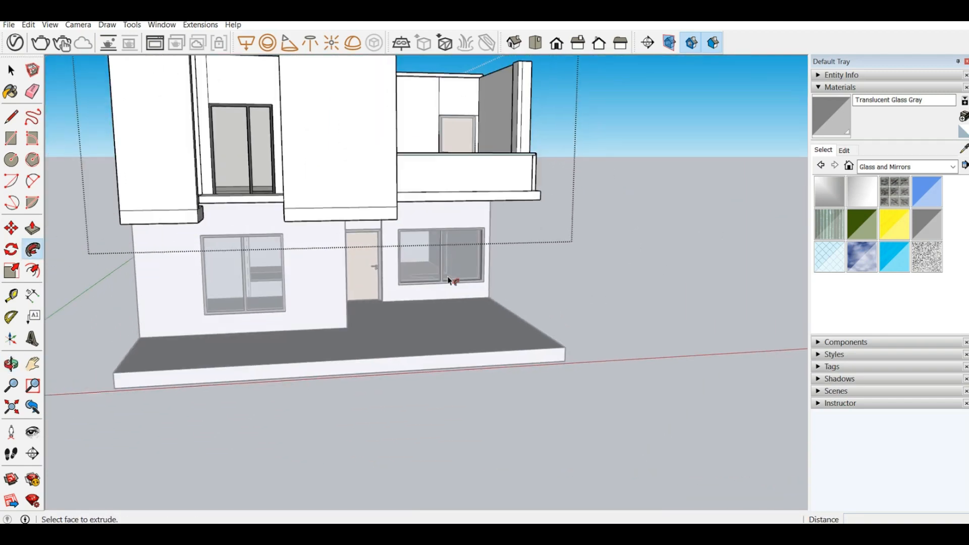
pyautogui.scroll(3, 298, 187)
pyautogui.scroll(2, 380, 265)
pyautogui.moveTo(379, 265)
pyautogui.mouseDown(button='middle')
pyautogui.moveTo(346, 324)
pyautogui.moveTo(210, 381)
pyautogui.mouseUp(button='middle')
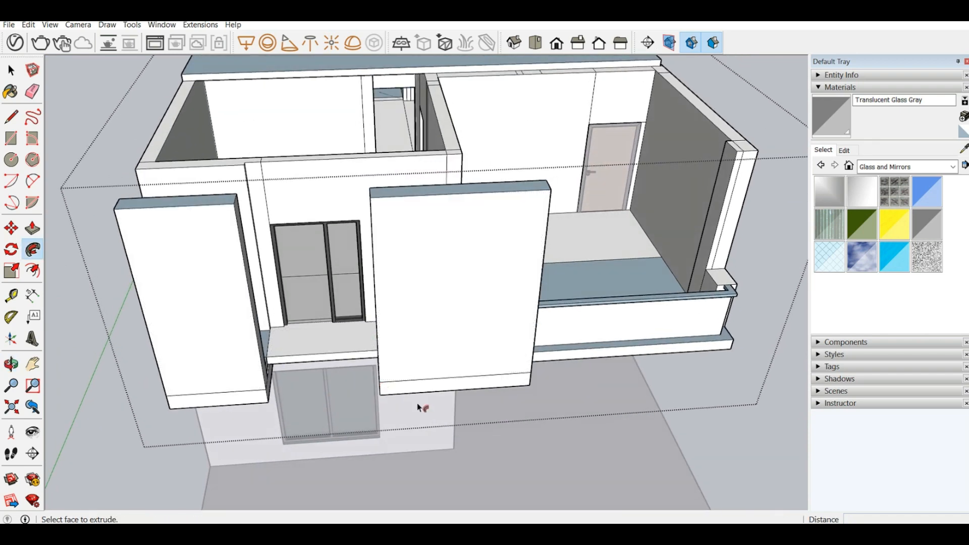
pyautogui.moveTo(420, 402); pyautogui.dragTo(388, 228, button='middle')
pyautogui.scroll(2, 347, 240)
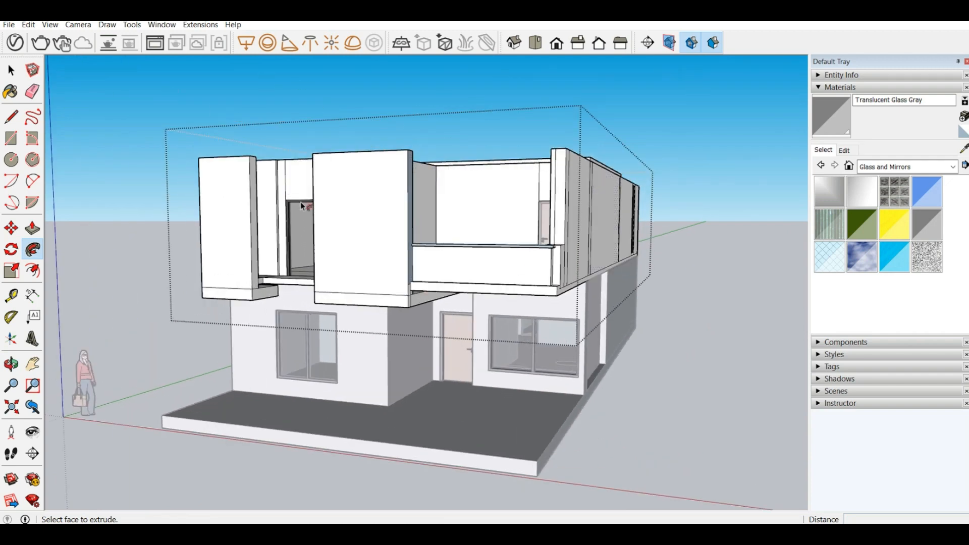
pyautogui.moveTo(302, 207); pyautogui.dragTo(292, 312, button='middle')
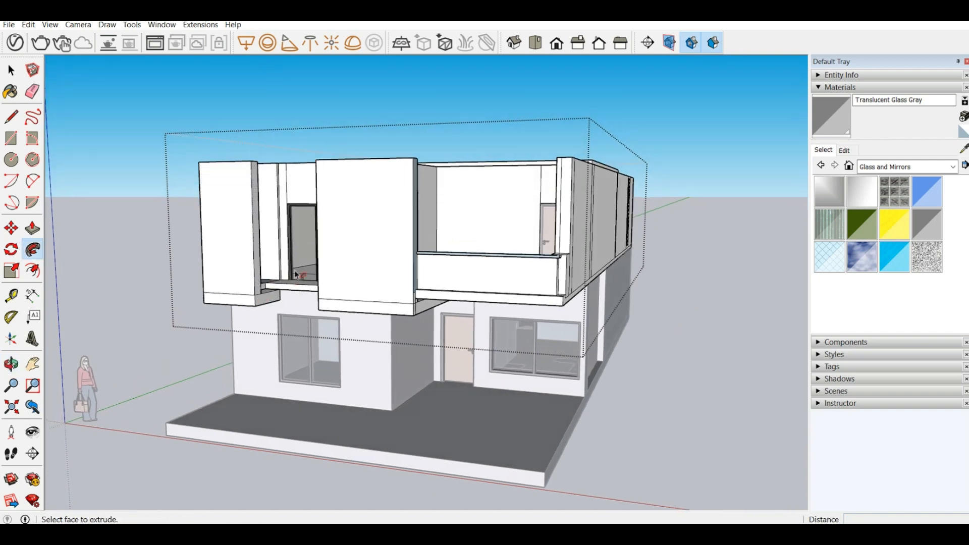
pyautogui.moveTo(310, 262); pyautogui.dragTo(275, 320, button='middle')
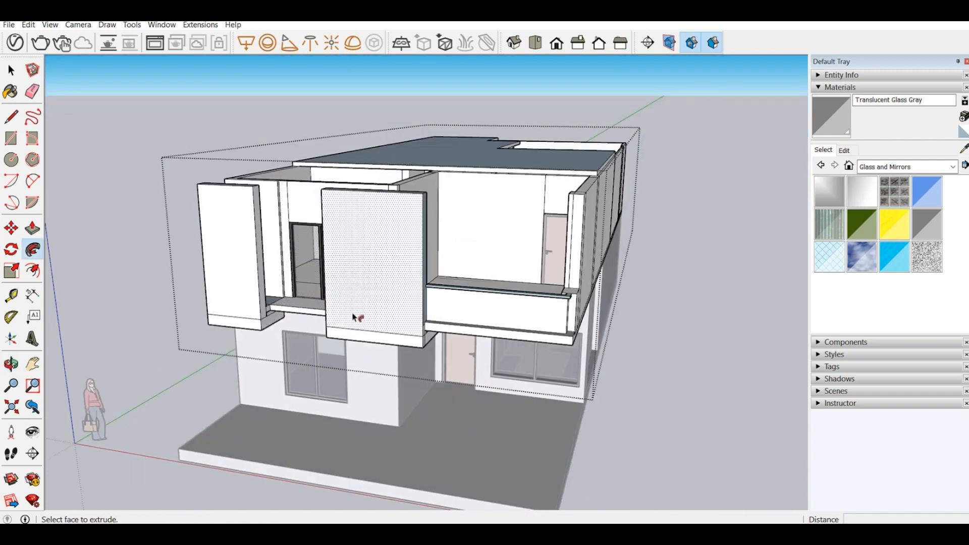
pyautogui.moveTo(505, 302); pyautogui.dragTo(380, 156, button='middle')
pyautogui.scroll(-3, 382, 156)
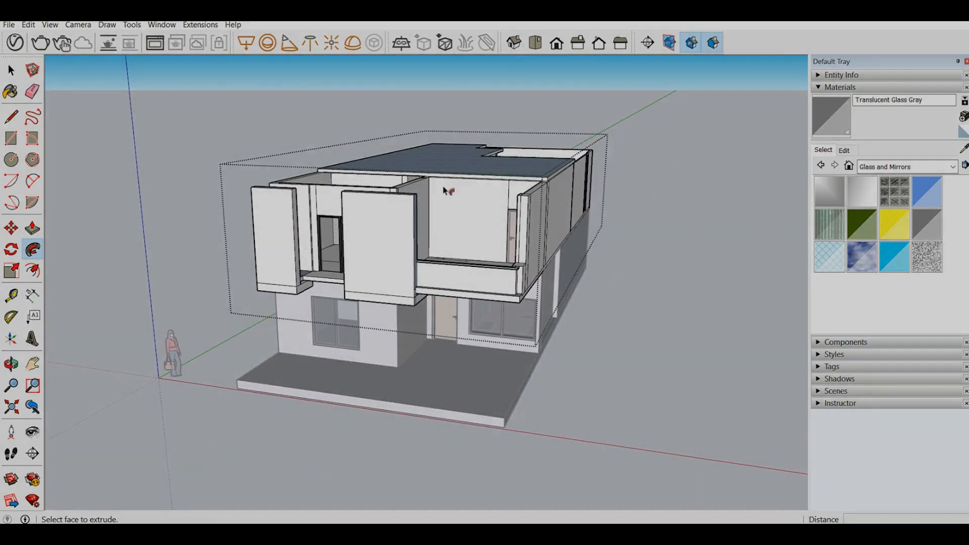